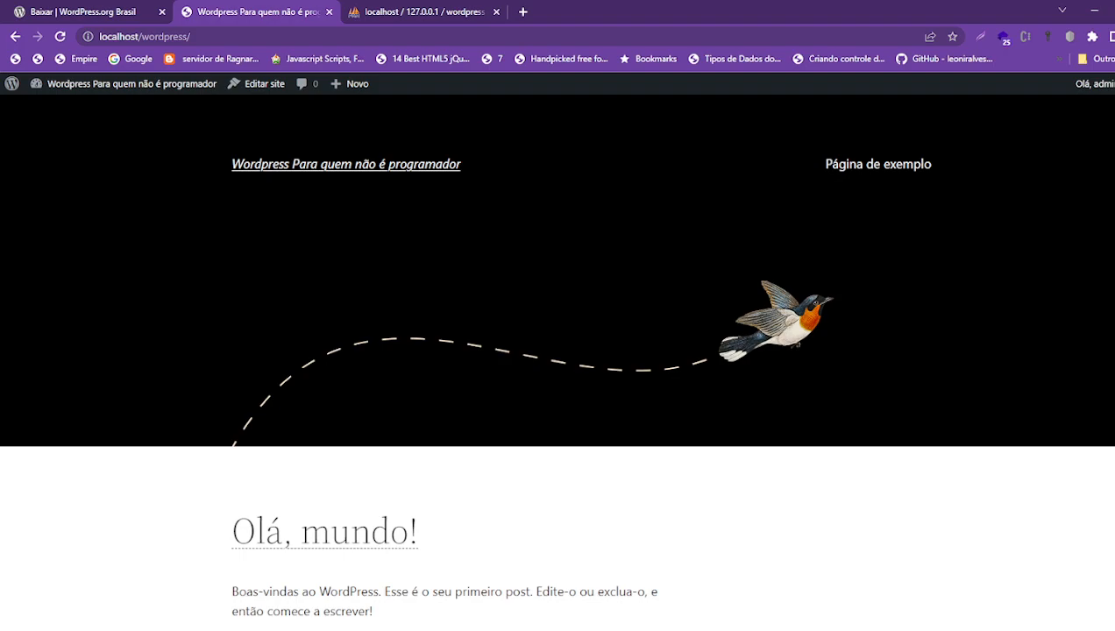
- Stop Apache and MySQL in XAMPP Control Panel, then minimize the panel
click(654, 629)
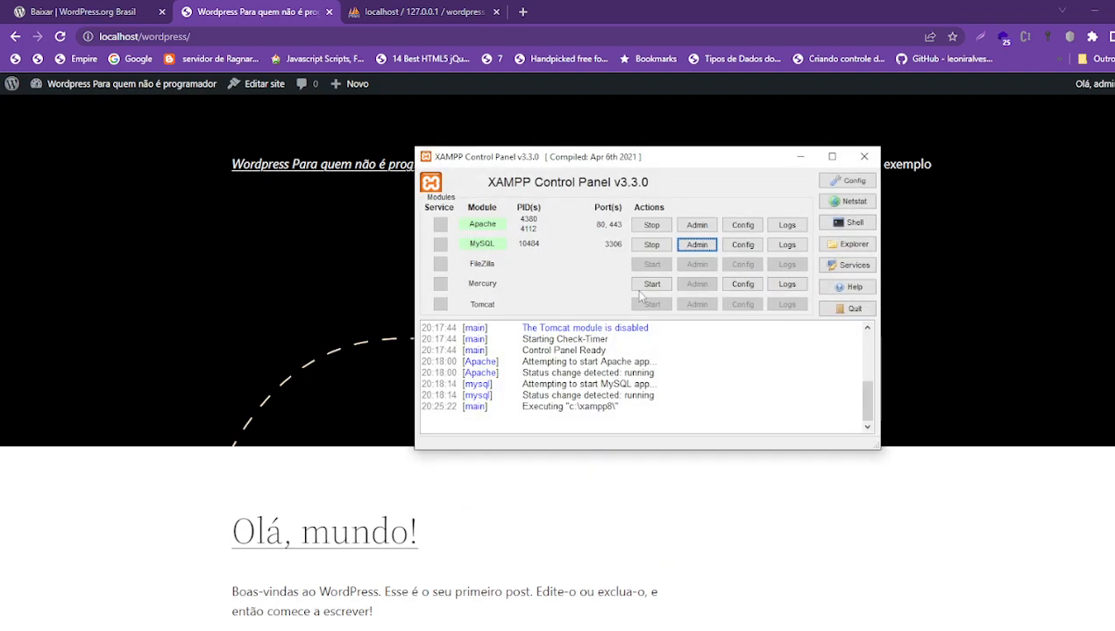
click(641, 227)
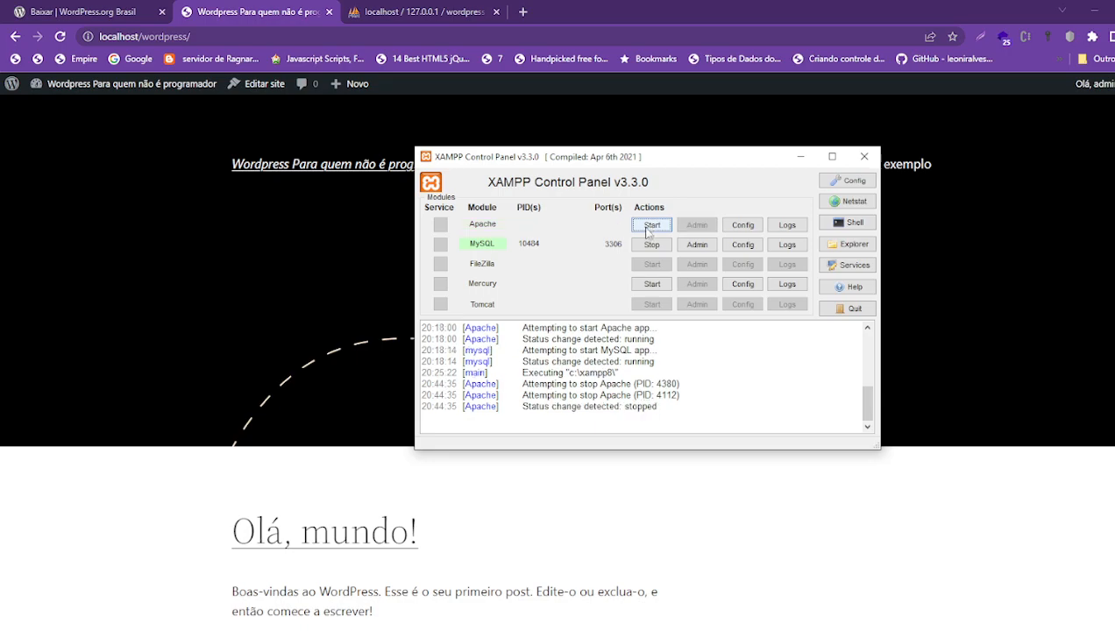
click(646, 246)
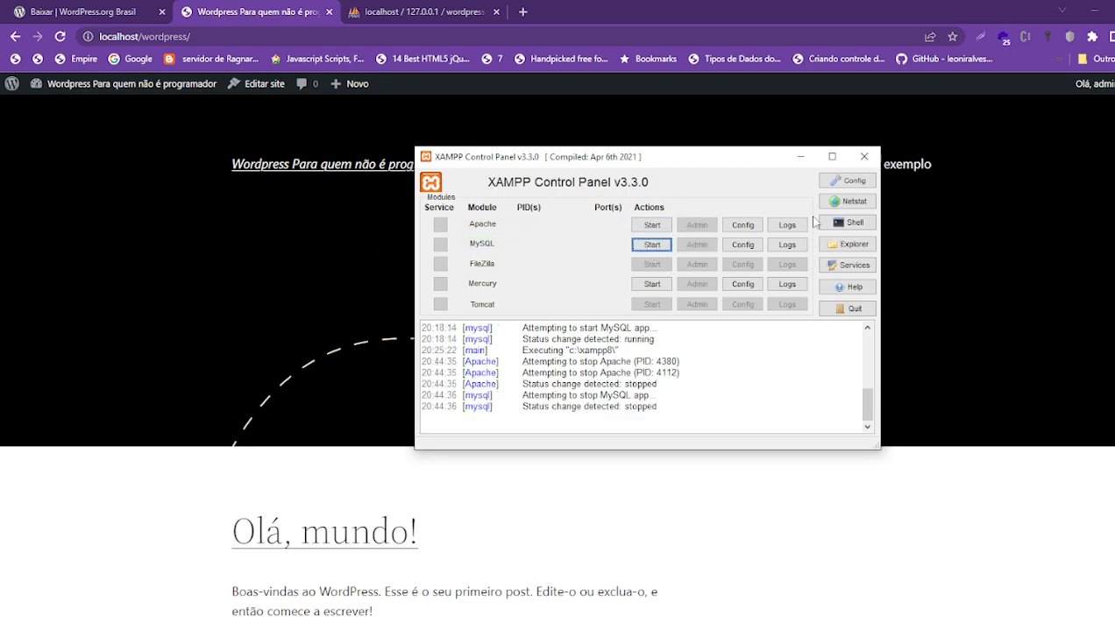
click(800, 156)
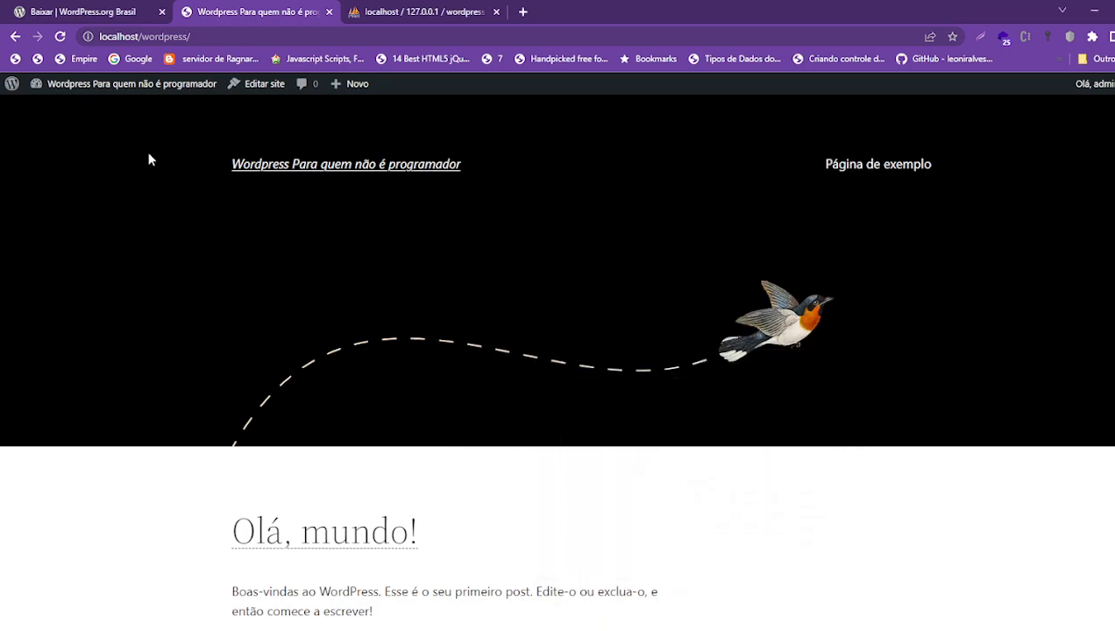
- Reload localhost/wordpress to see the connection refused, then launch XAMPP Control Panel via search 'xam'
click(59, 38)
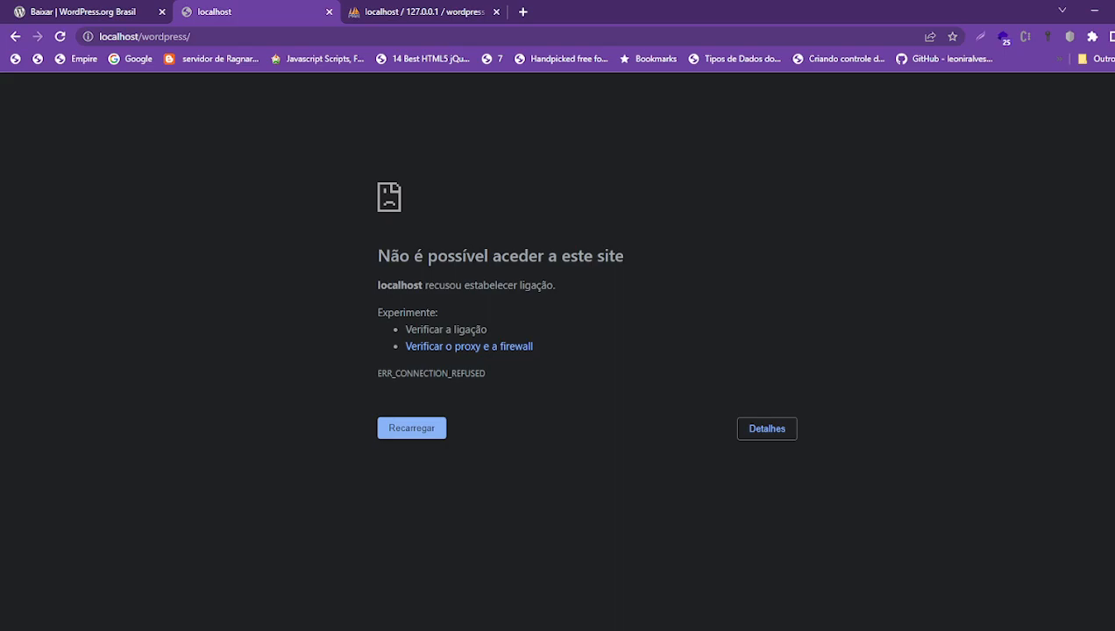
key(super)
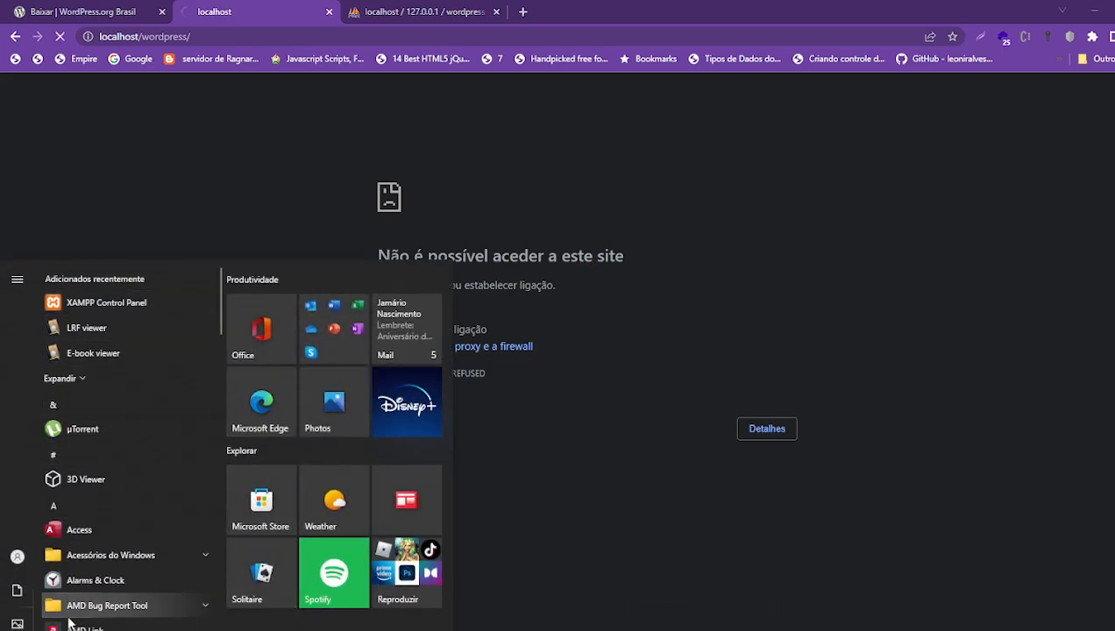
text(xam)
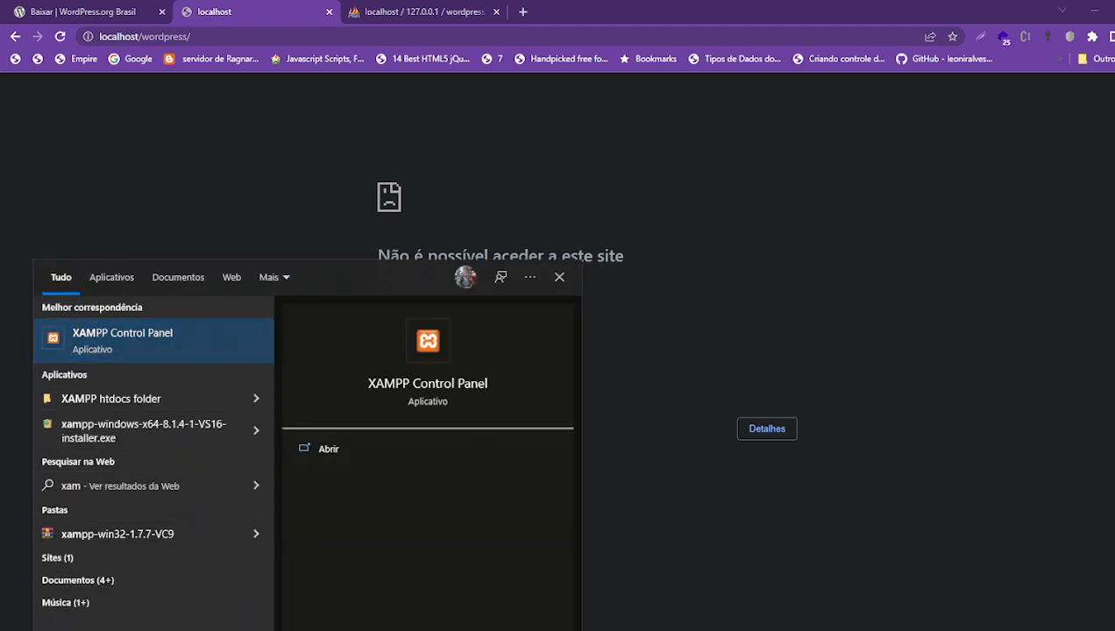
key(Return)
- Start Apache and MySQL again, briefly open Config, then open the Windows Services console
click(660, 229)
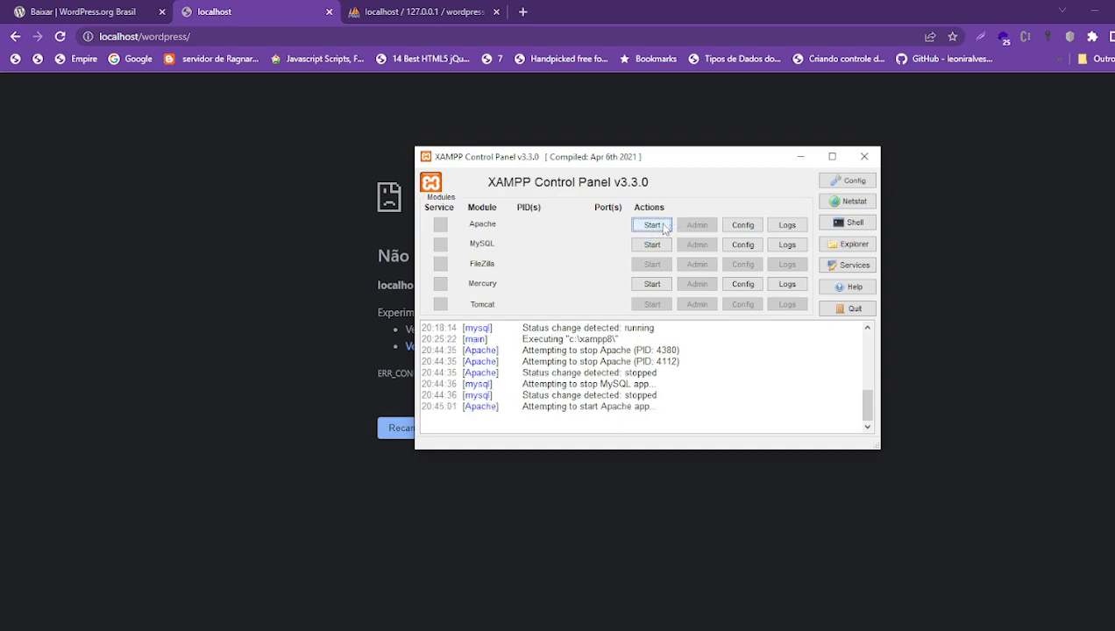
click(654, 244)
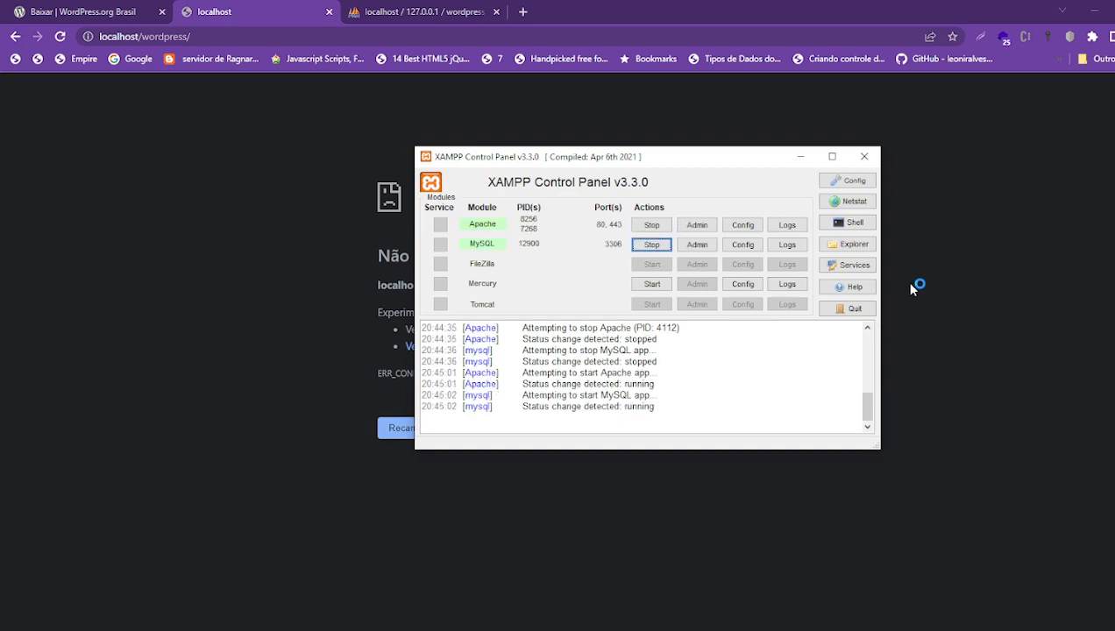
click(859, 183)
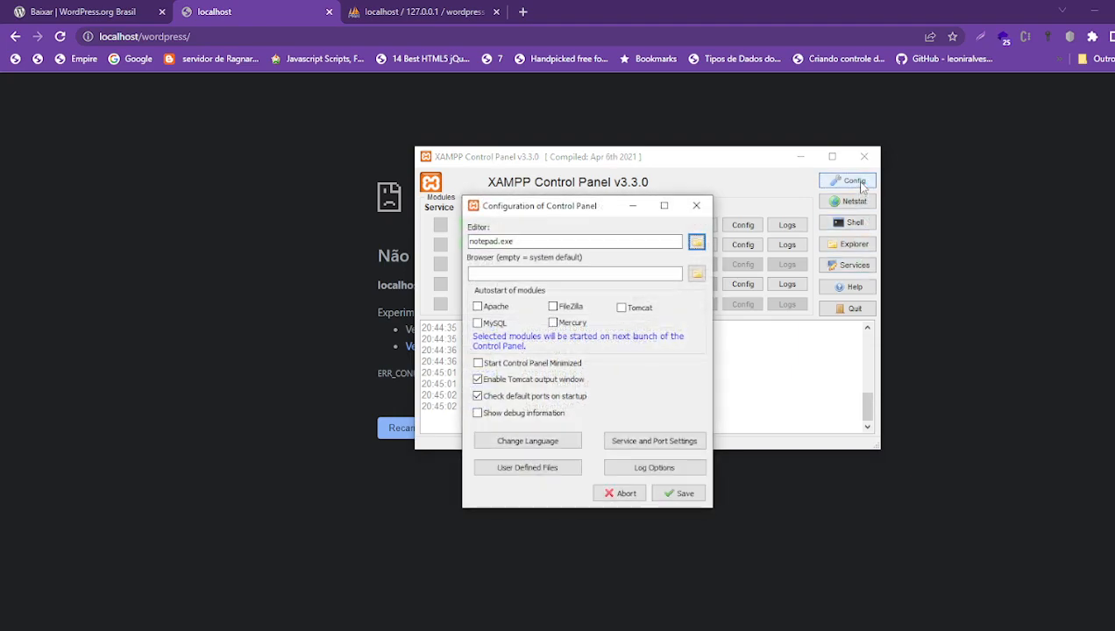
click(693, 209)
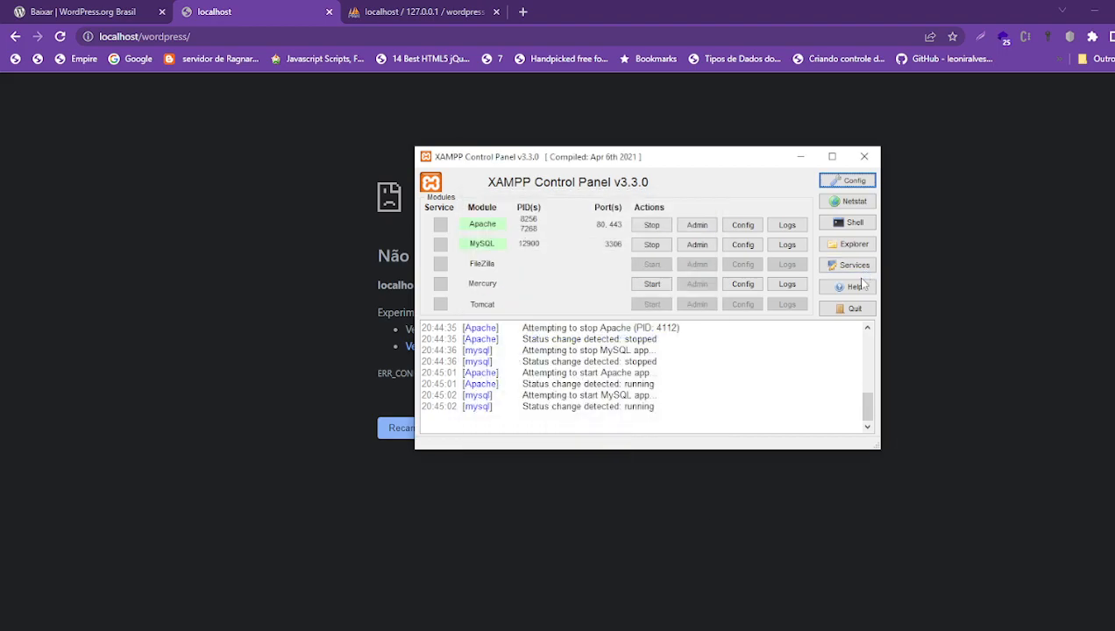
click(857, 267)
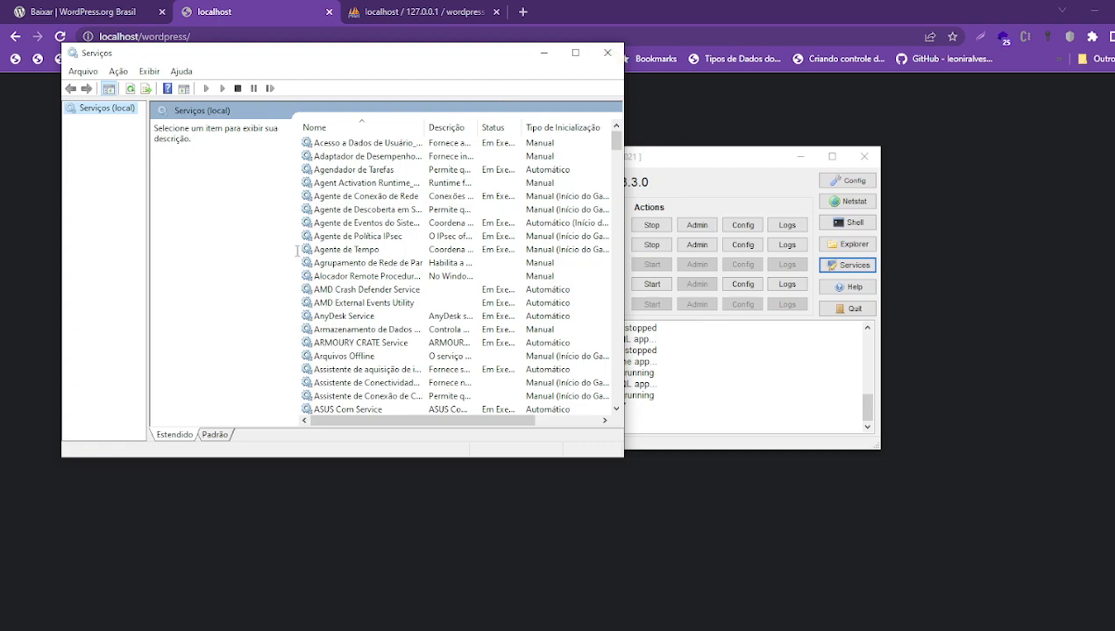
- Close the Services window and open XAMPP's Config dialog
click(608, 53)
click(848, 179)
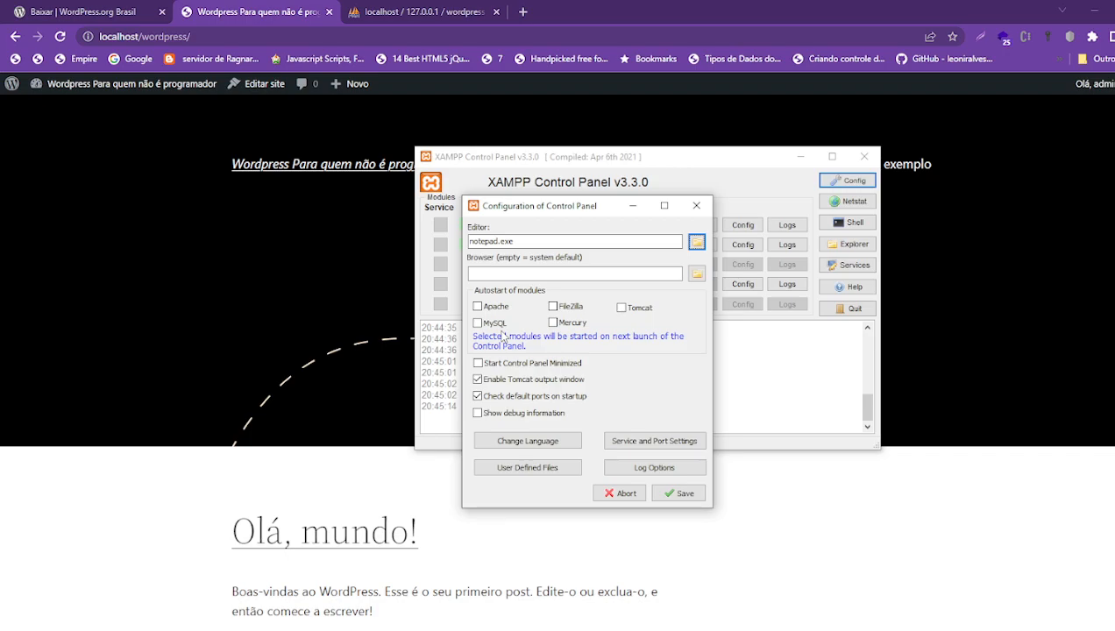
- Tick Apache and MySQL under Autostart of modules in the reopened Config dialog
click(696, 205)
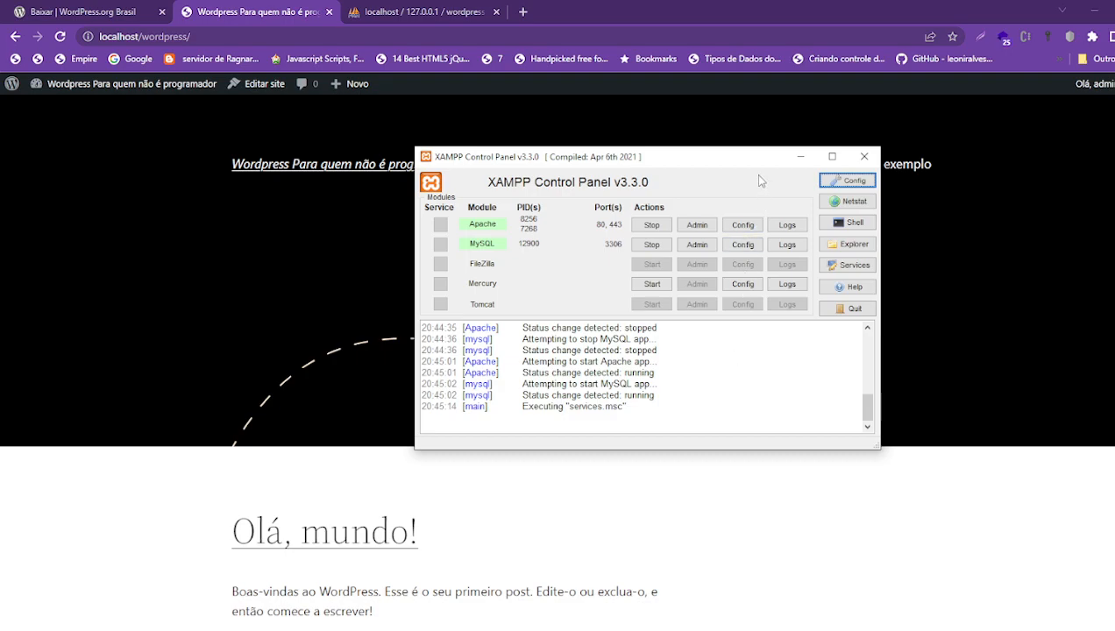
click(857, 182)
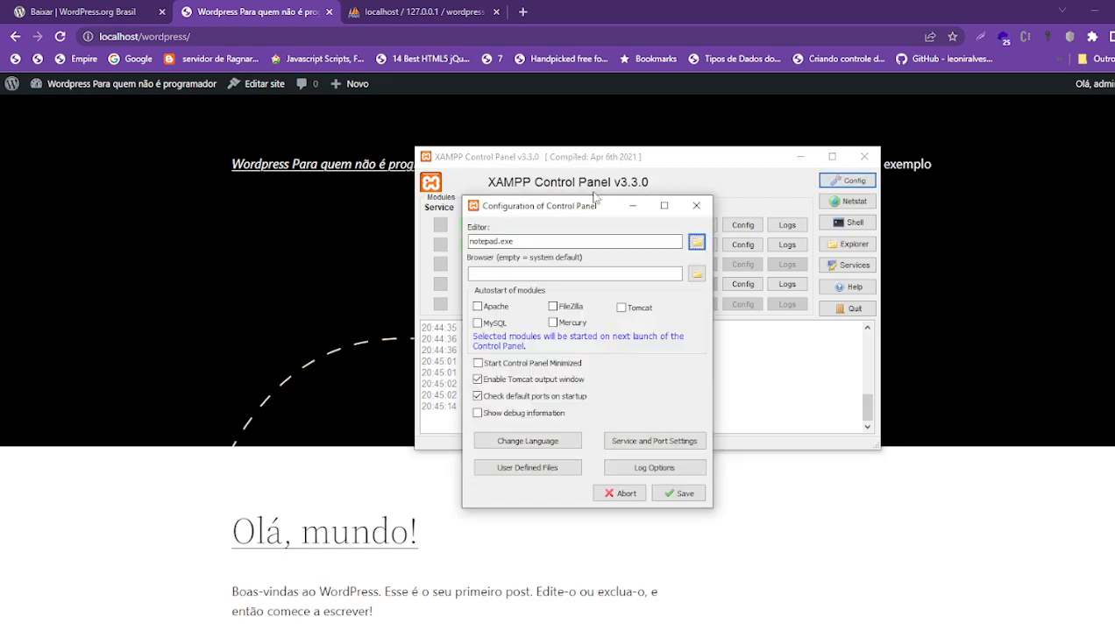
drag(539, 157, 848, 160)
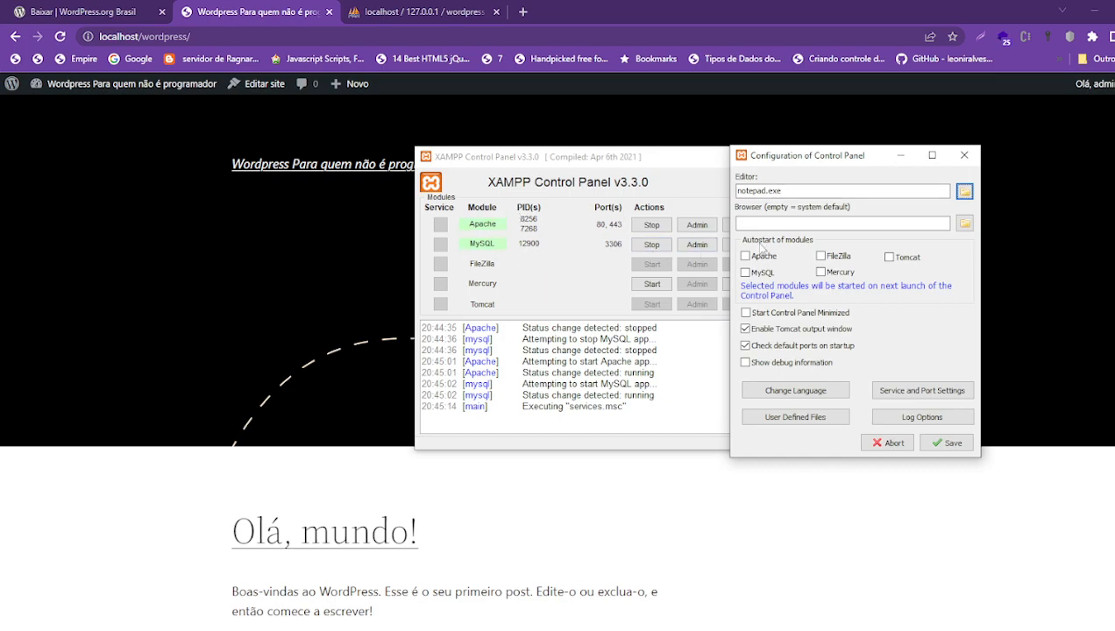
click(747, 256)
click(746, 274)
drag(884, 157, 708, 159)
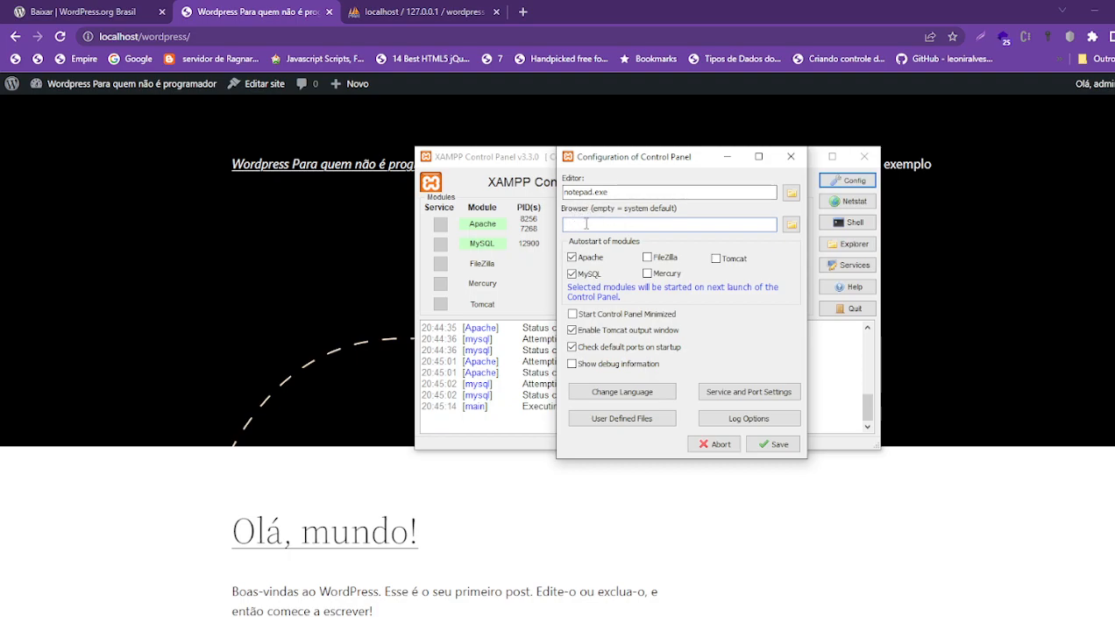
- Set the XAMPP browser to C:\Program Files\Mozilla Firefox\firefox.exe using the file picker
click(792, 225)
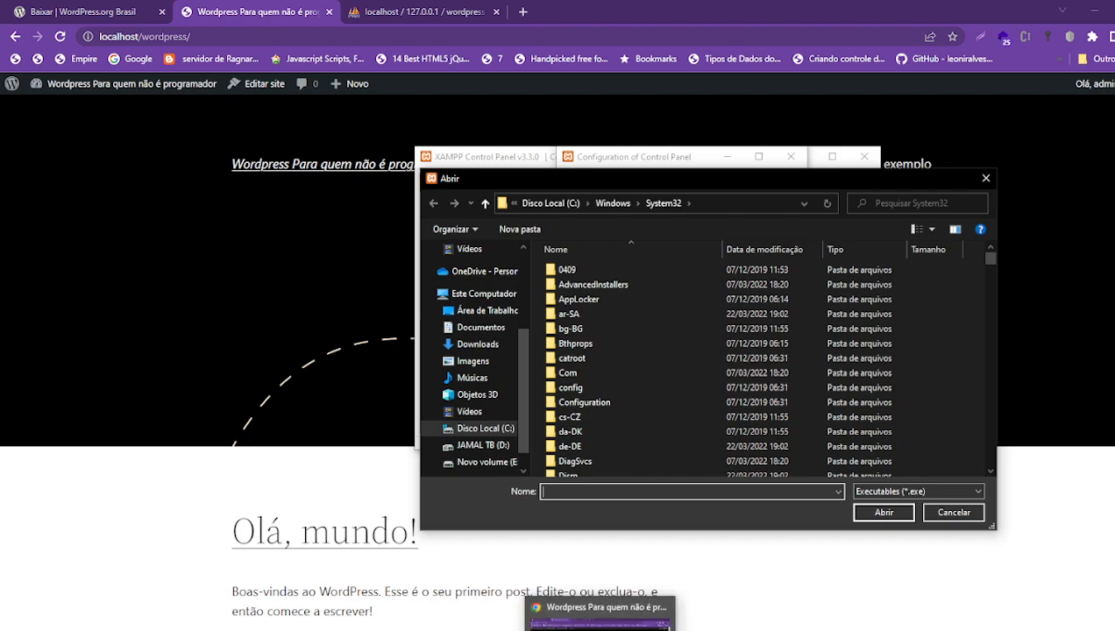
scroll(654, 363, down, 20)
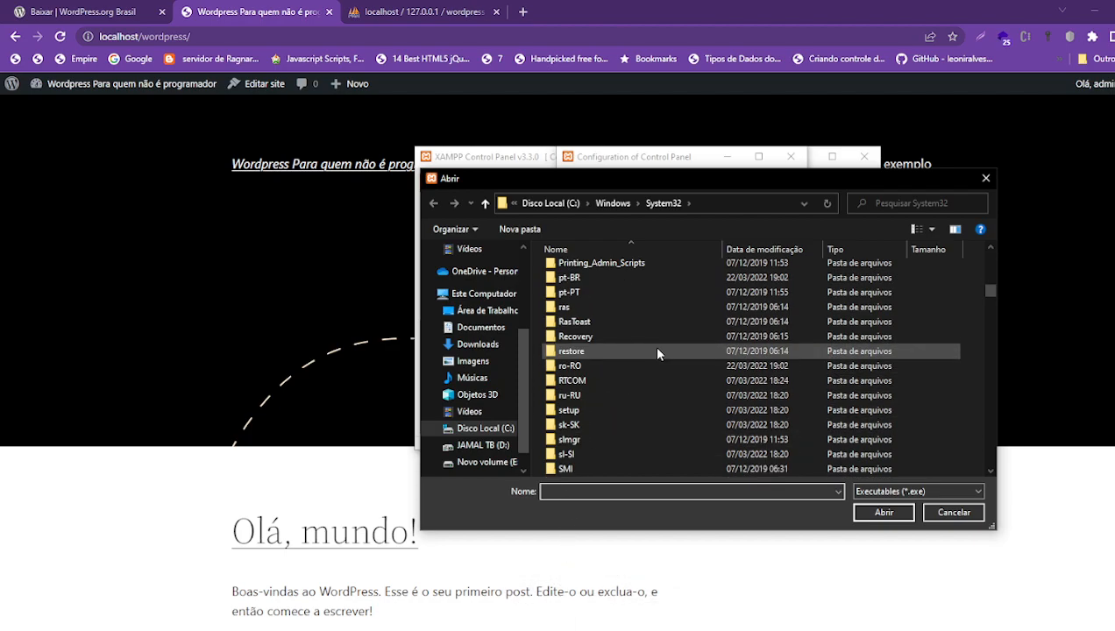
scroll(631, 356, up, 10)
scroll(596, 333, up, 15)
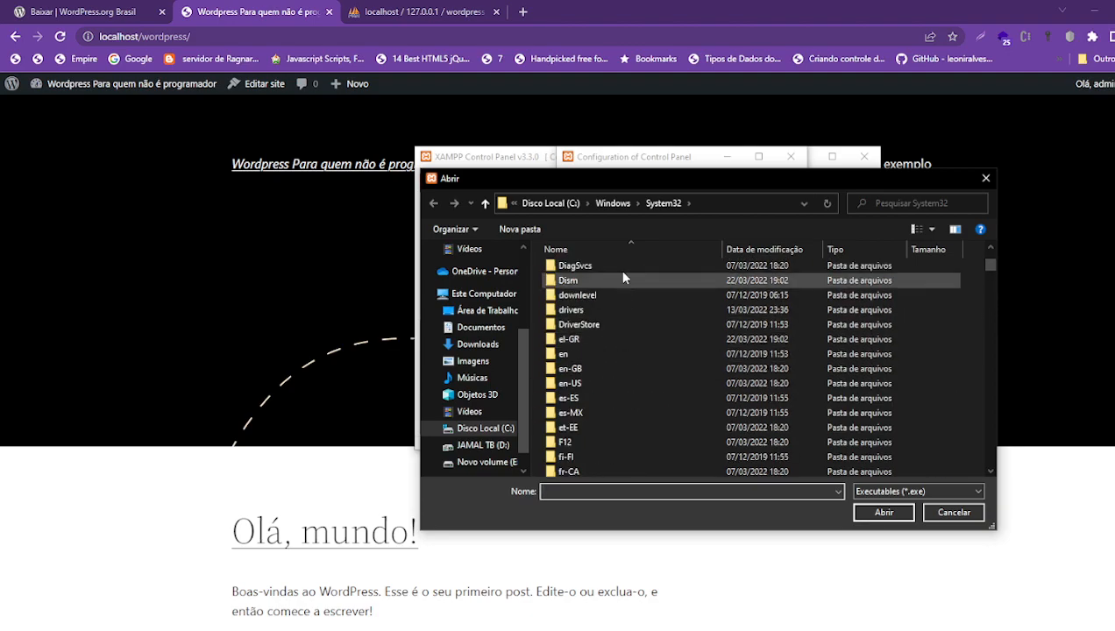
click(611, 204)
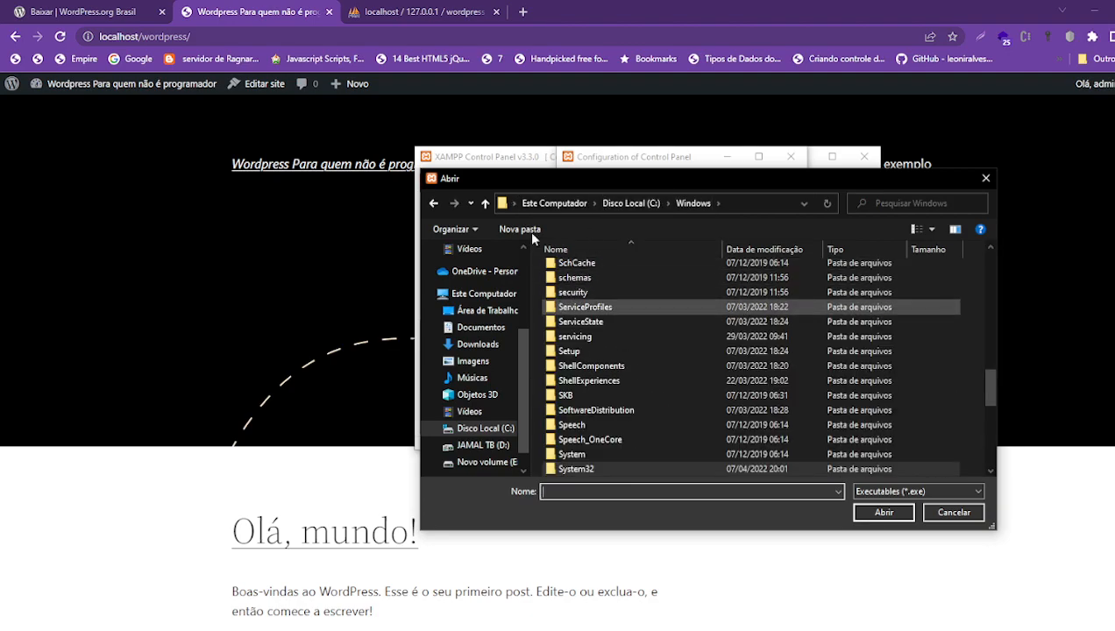
click(547, 204)
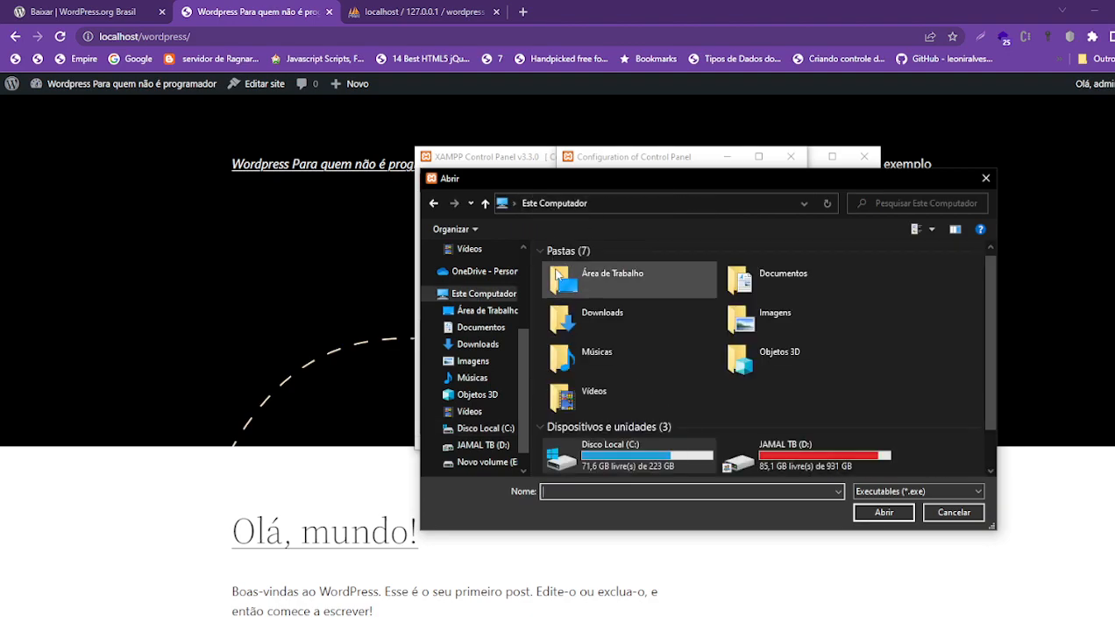
double_click(613, 454)
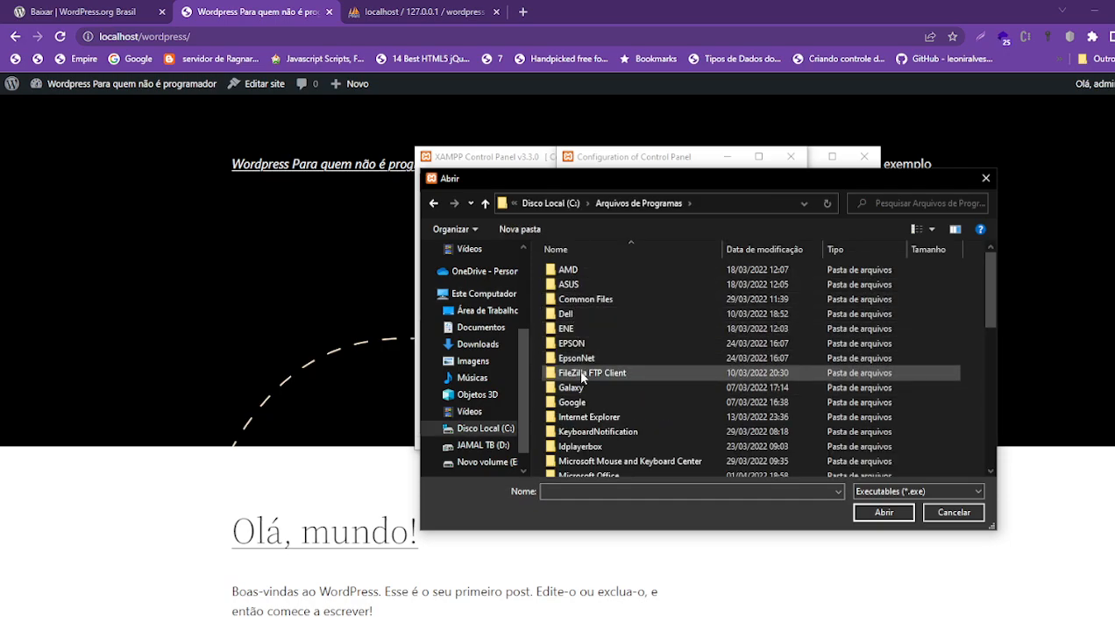
click(584, 375)
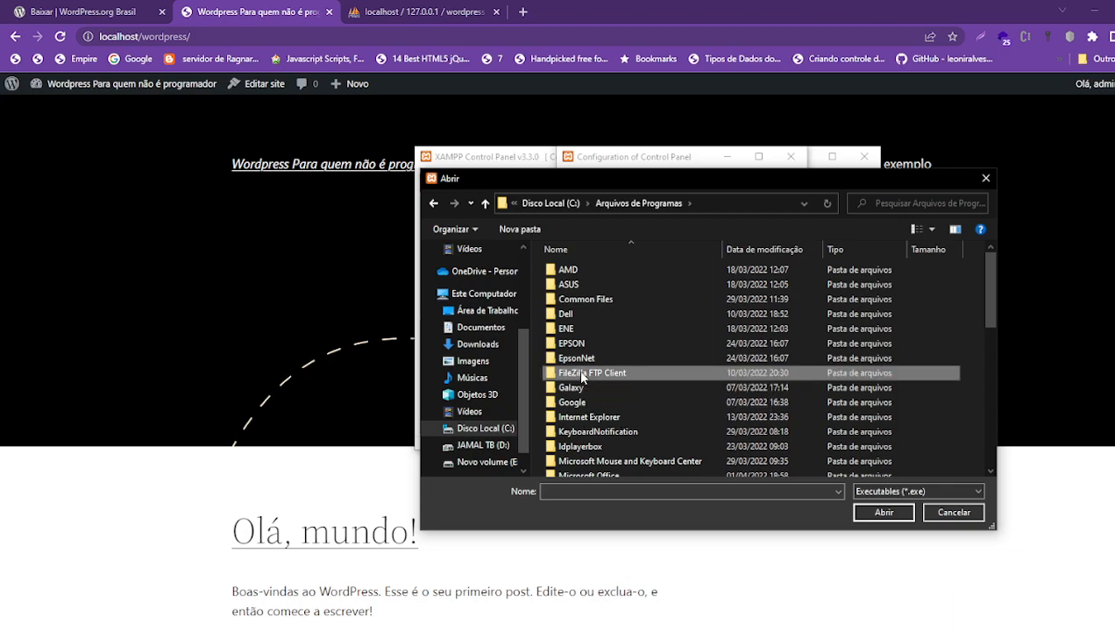
scroll(635, 398, down, 4)
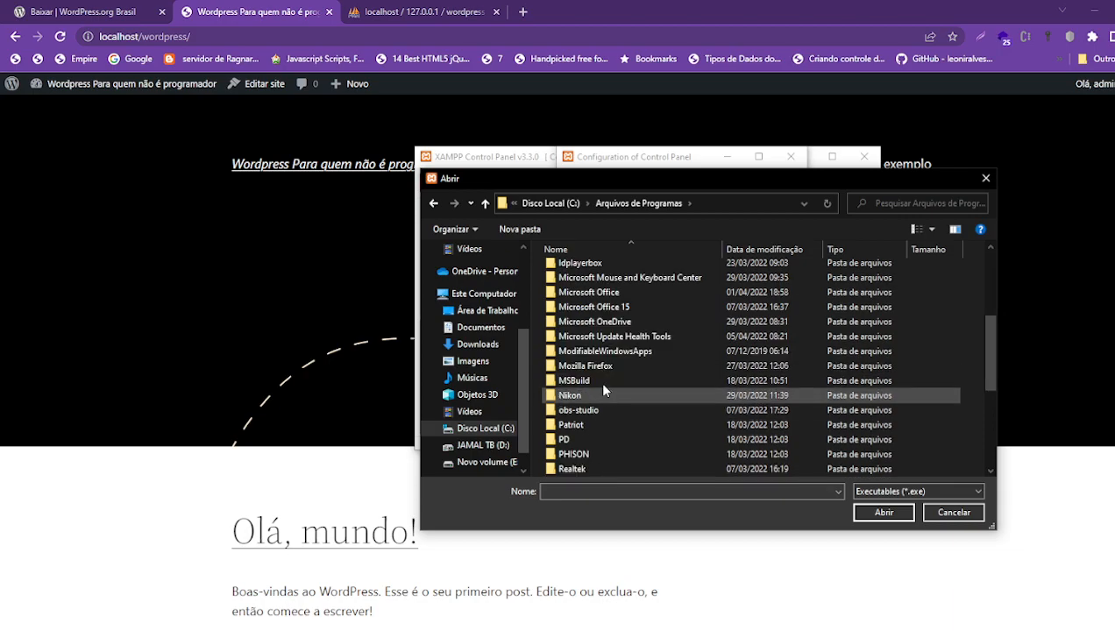
double_click(574, 366)
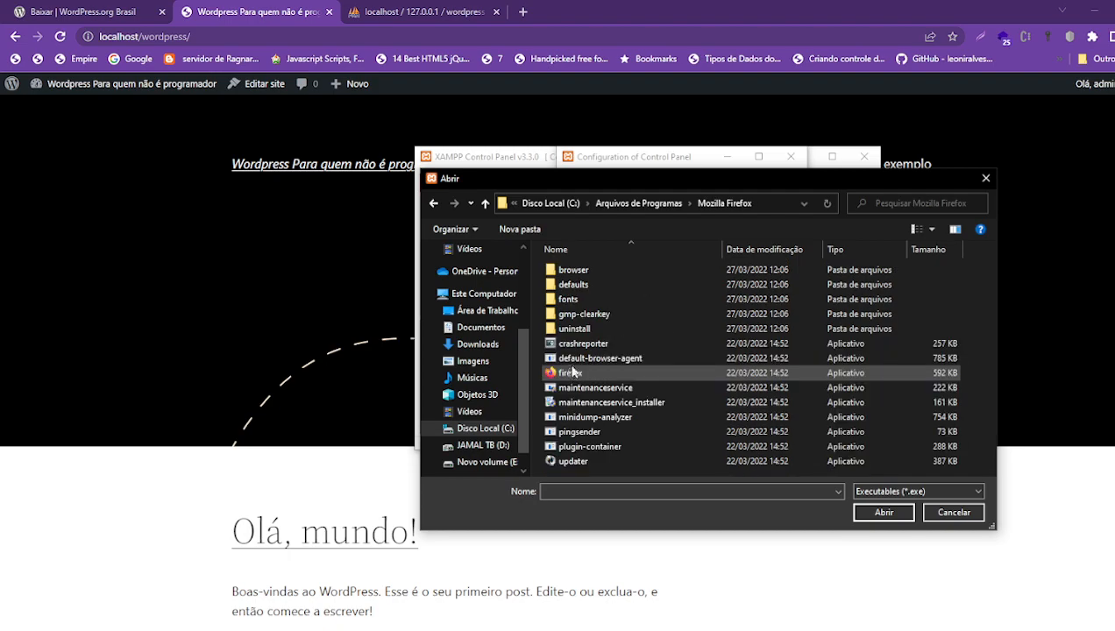
click(577, 377)
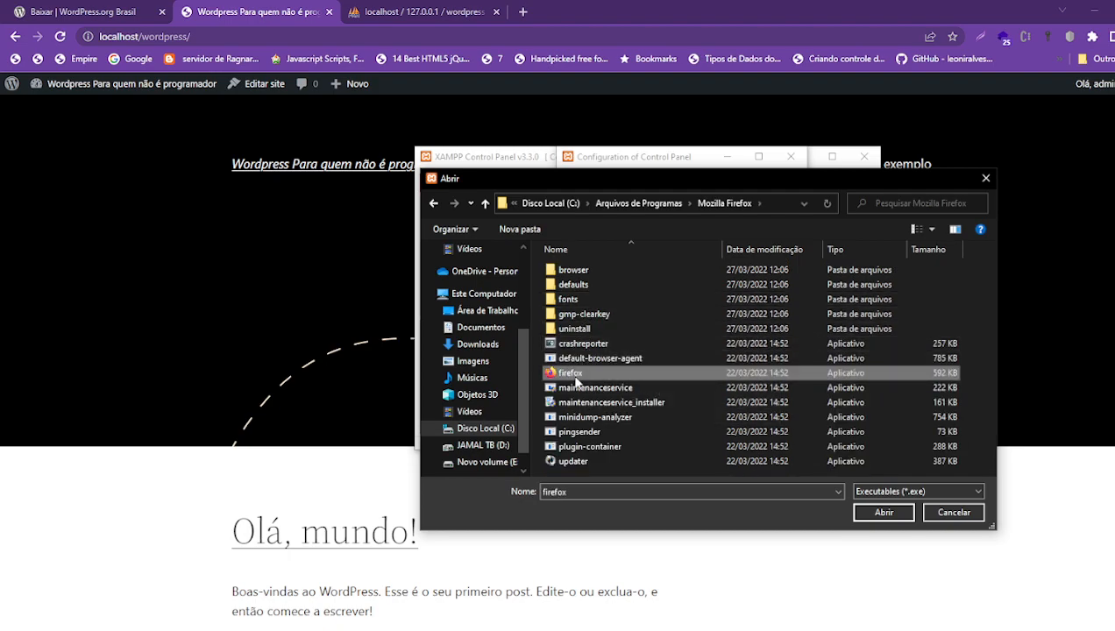
click(885, 513)
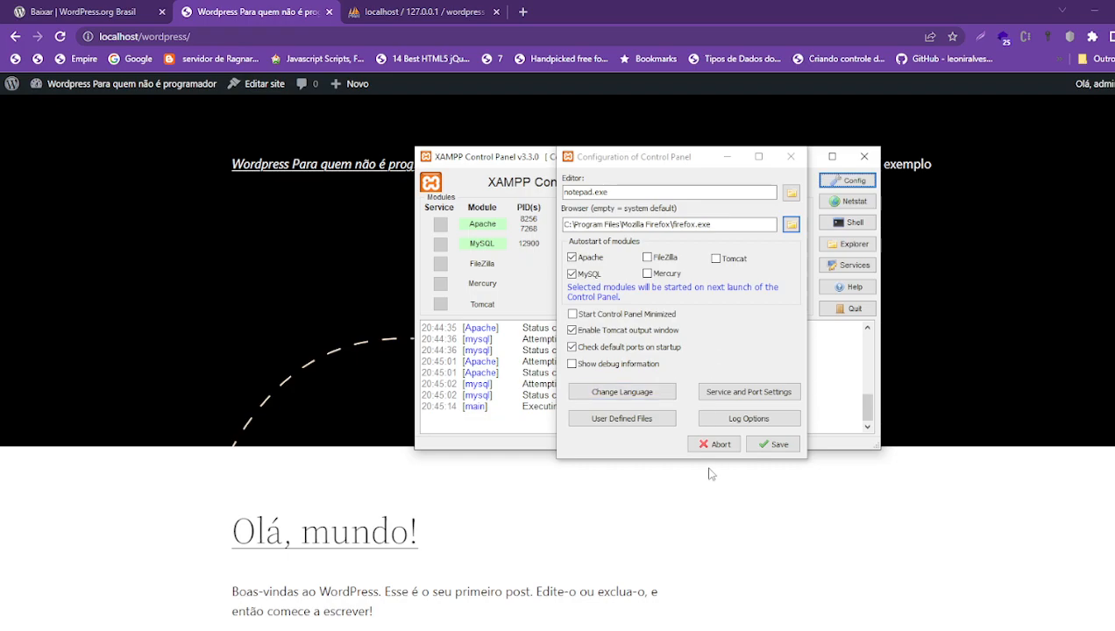
- Try saving the config, dismiss the access-denied error, and close the Firefox localhost page
click(781, 446)
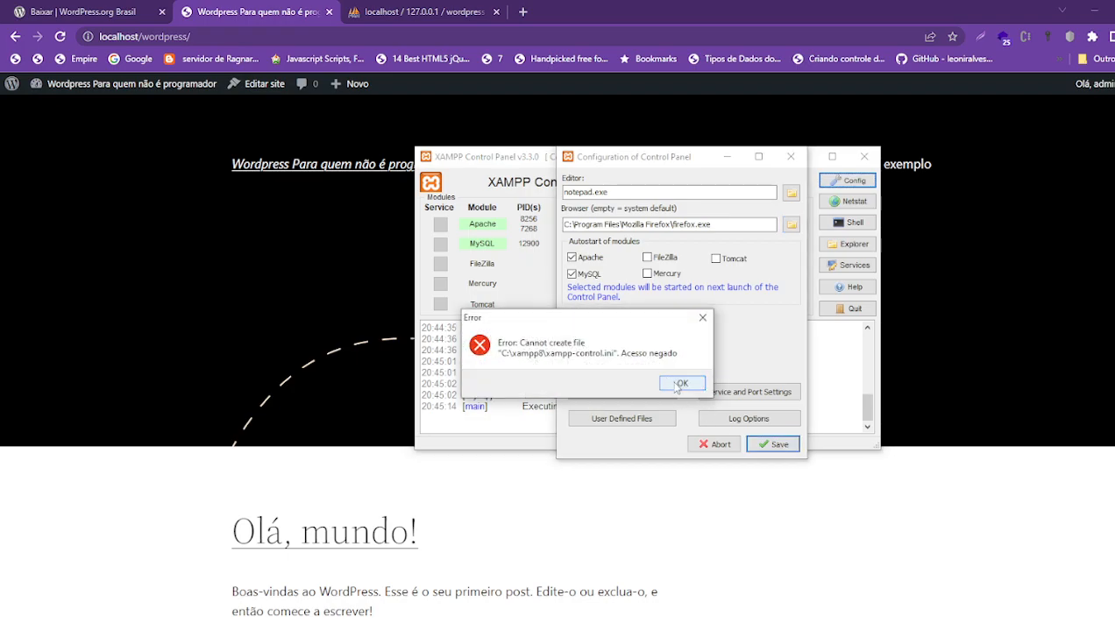
click(680, 385)
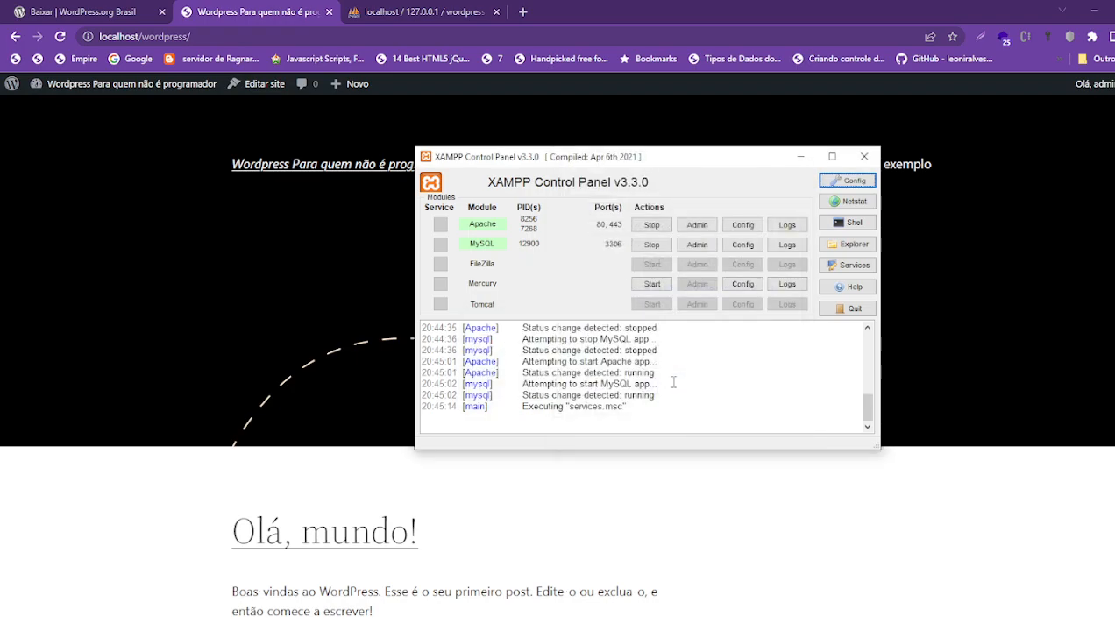
click(697, 225)
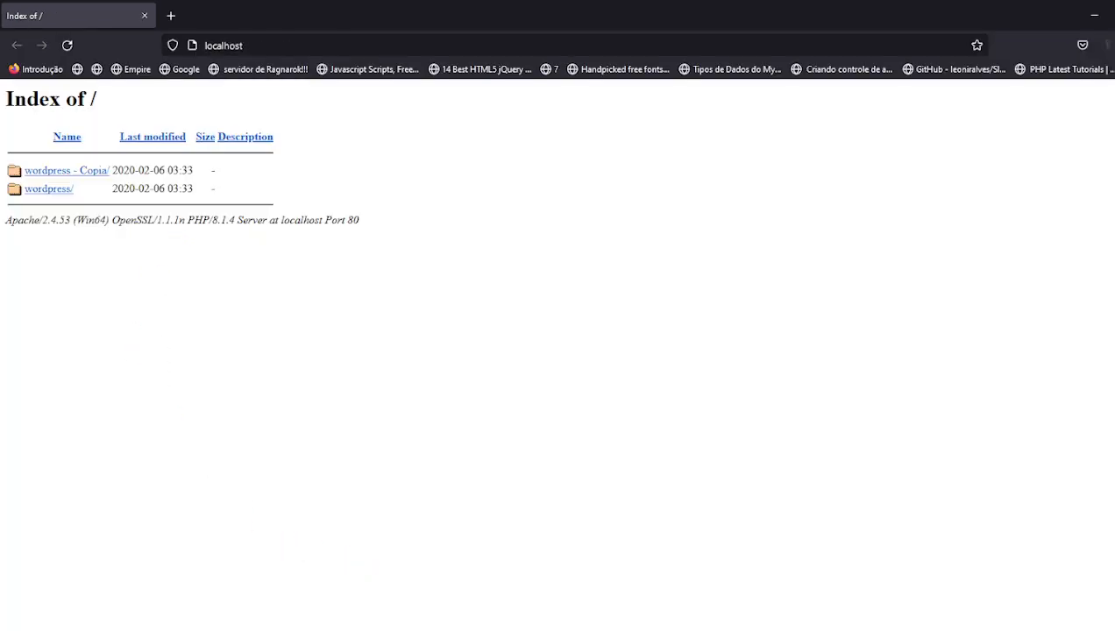
click(1114, 15)
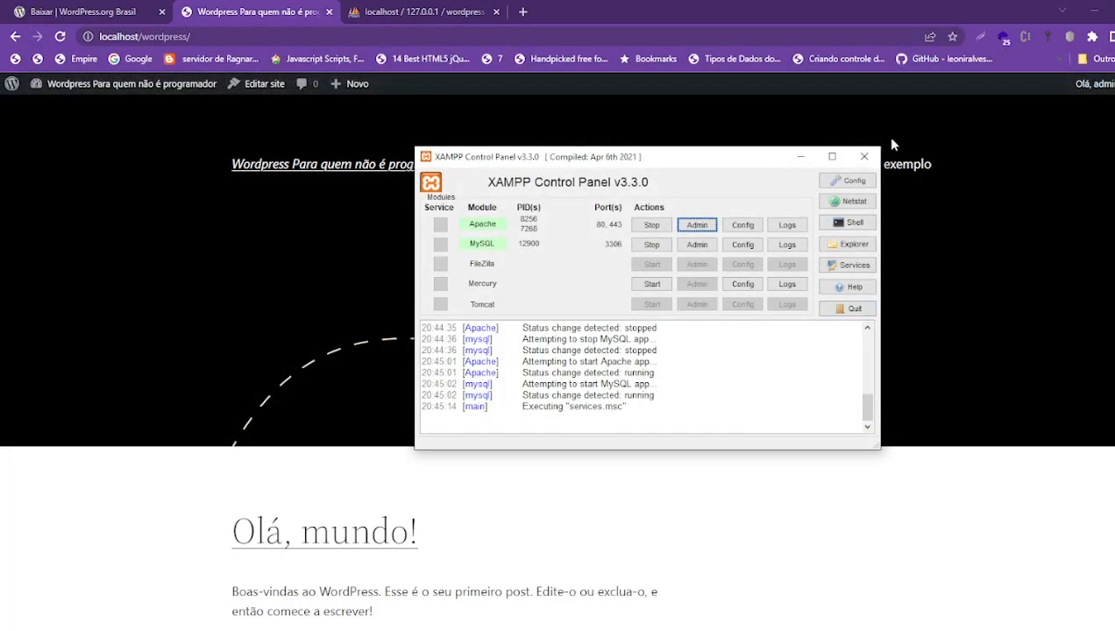
- Clear the Browser path, save and dismiss the access-denied error, then reopen Config
click(855, 180)
drag(773, 225, 564, 224)
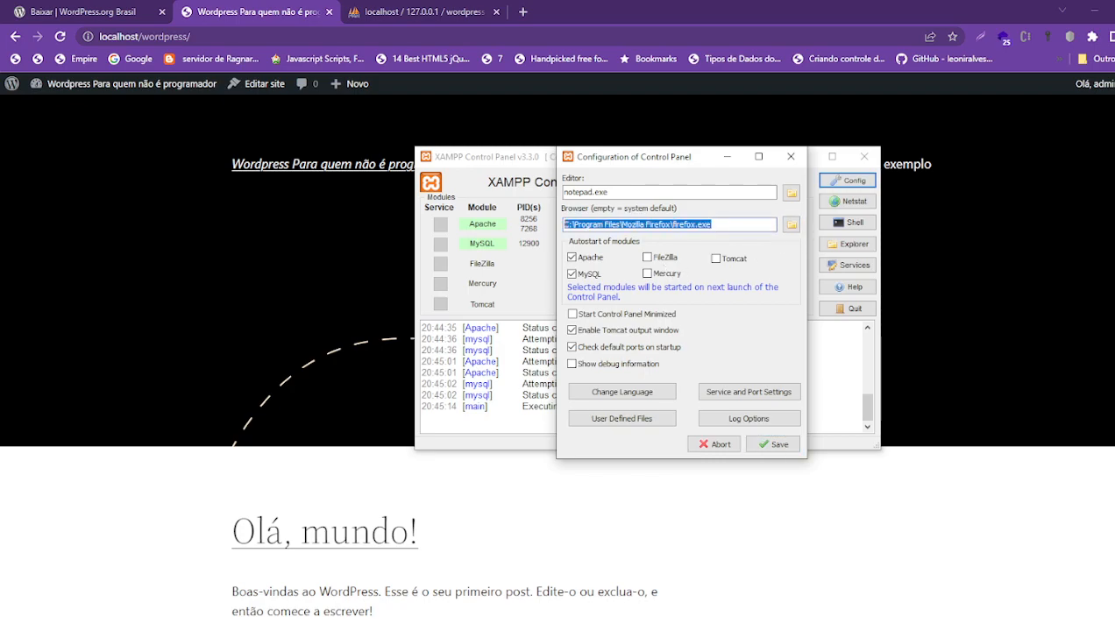
key(BackSpace)
click(765, 445)
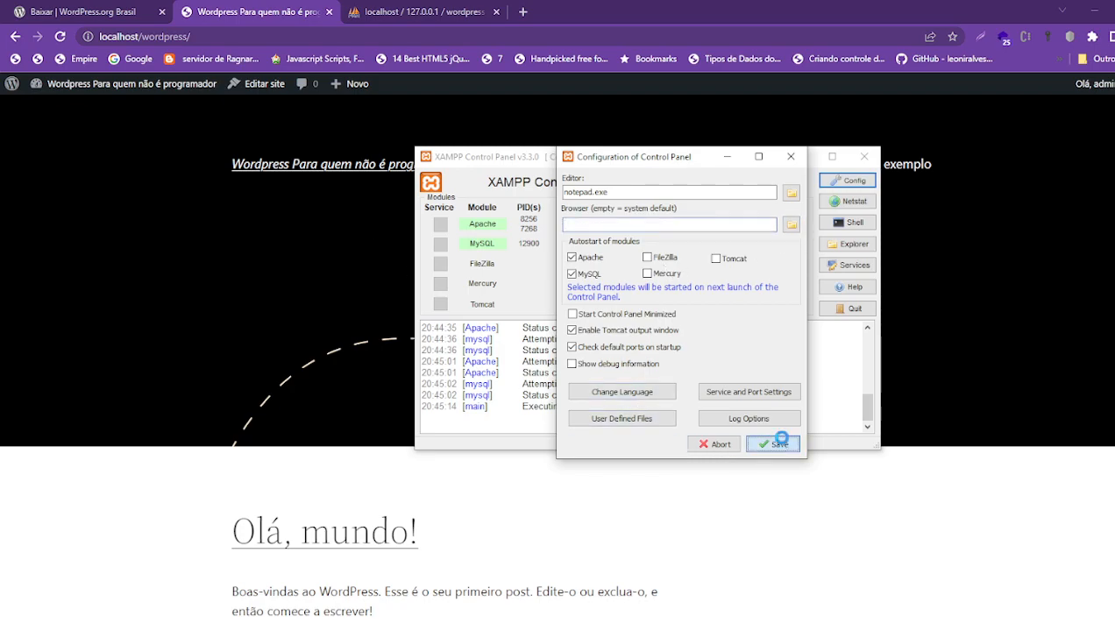
click(684, 384)
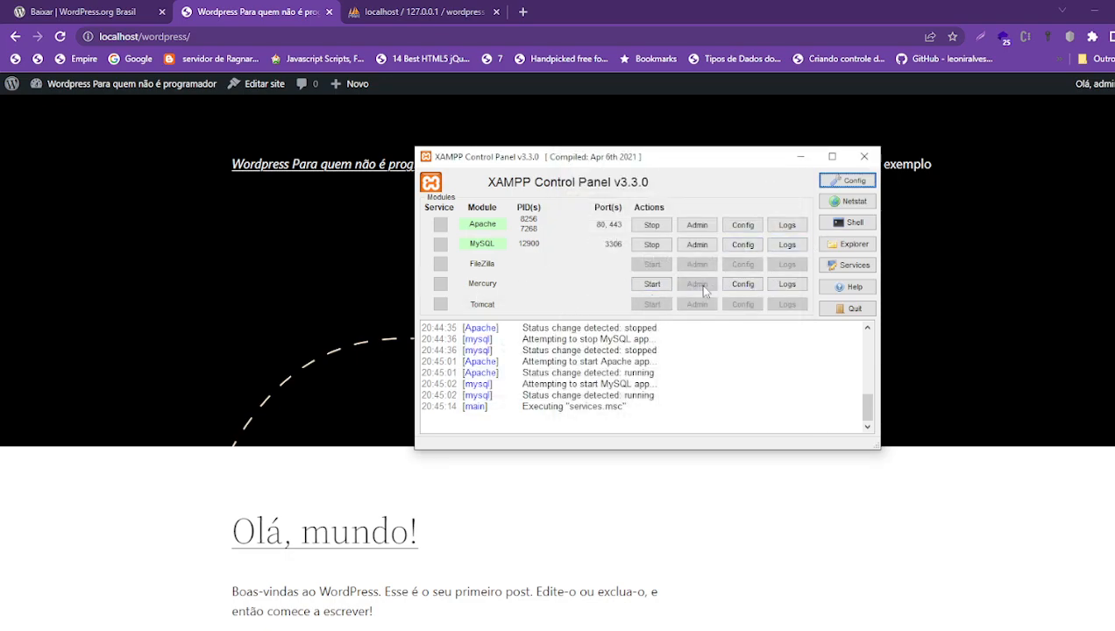
click(801, 160)
click(855, 181)
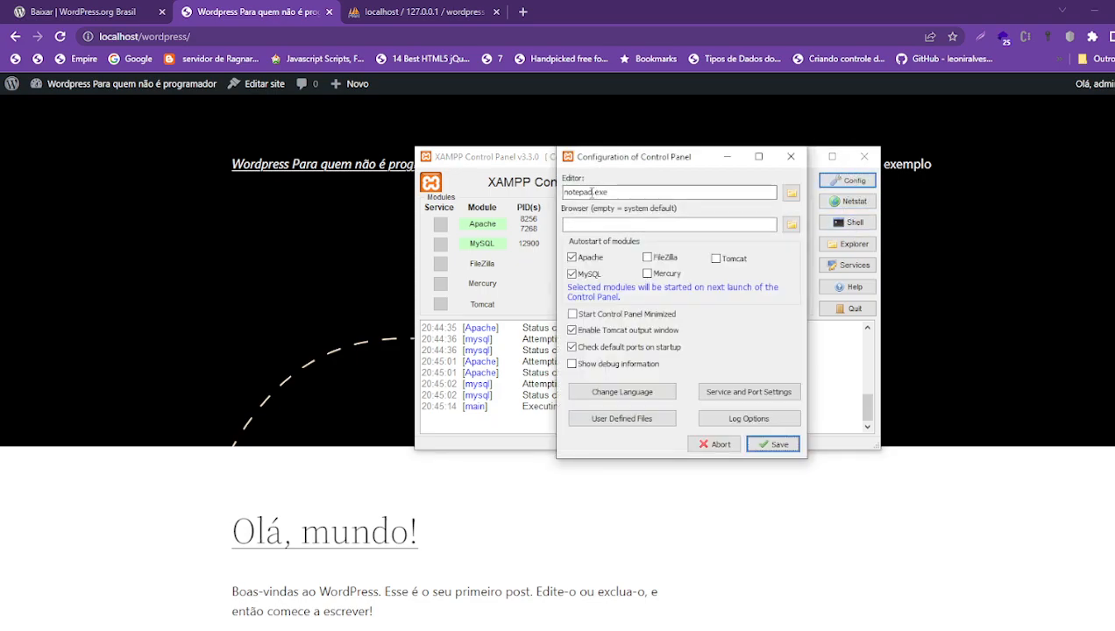
- Open the program file picker and browse into Arquivos de Programas on drive C
click(794, 193)
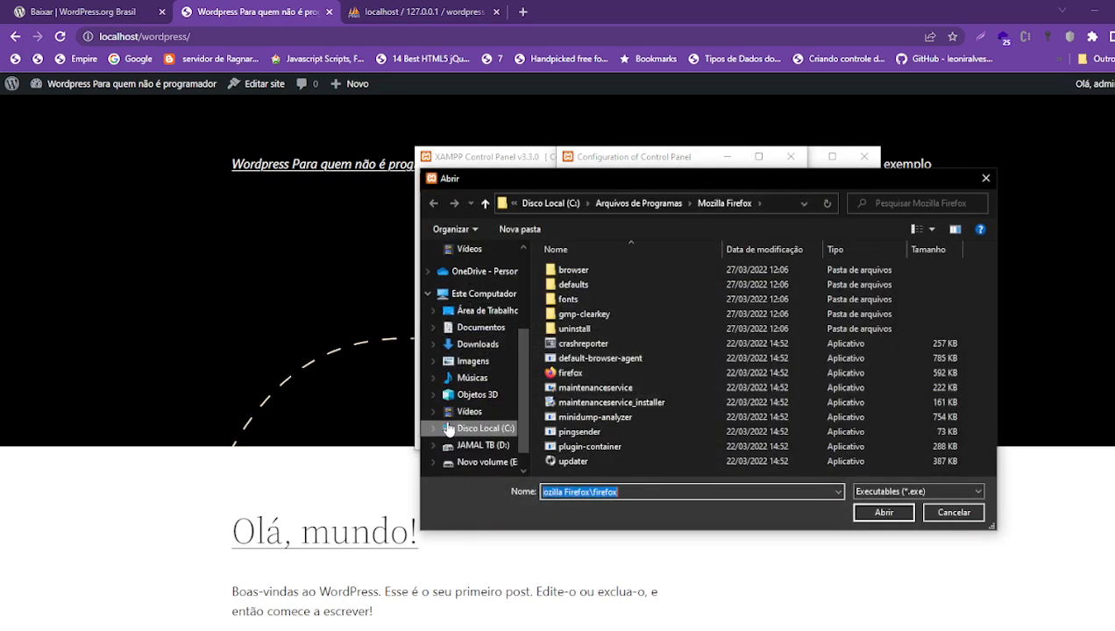
click(480, 429)
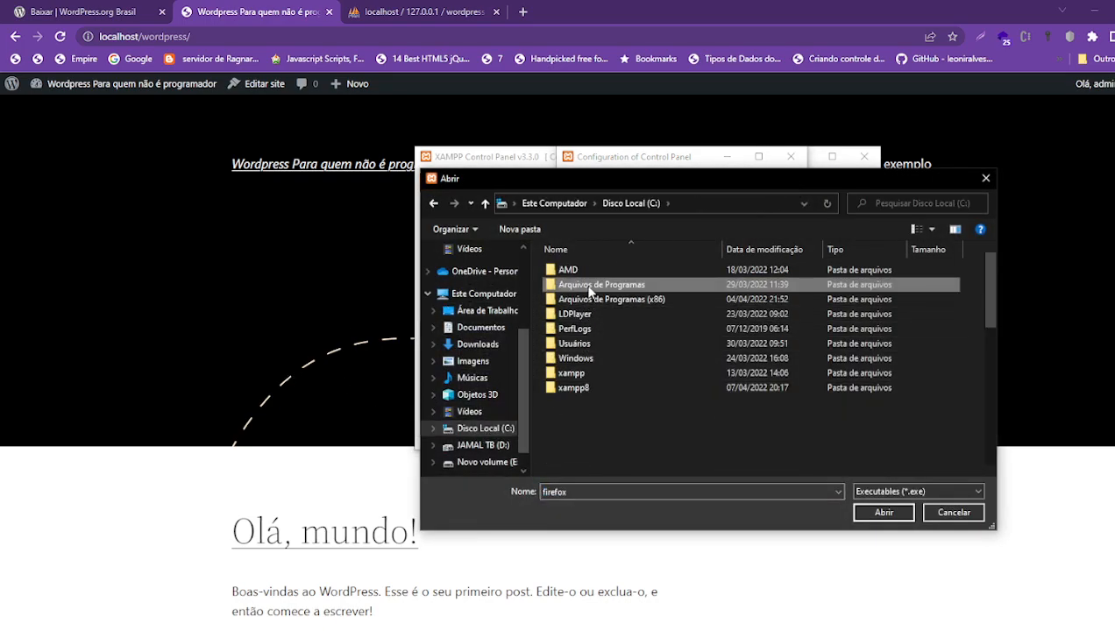
double_click(586, 286)
scroll(603, 397, down, 10)
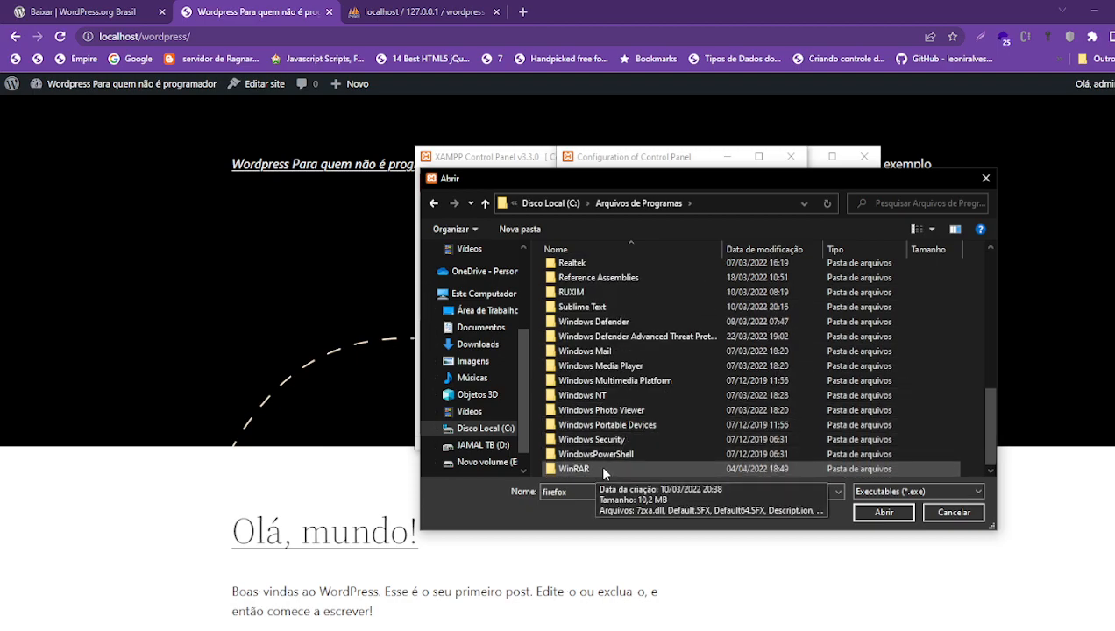
click(618, 440)
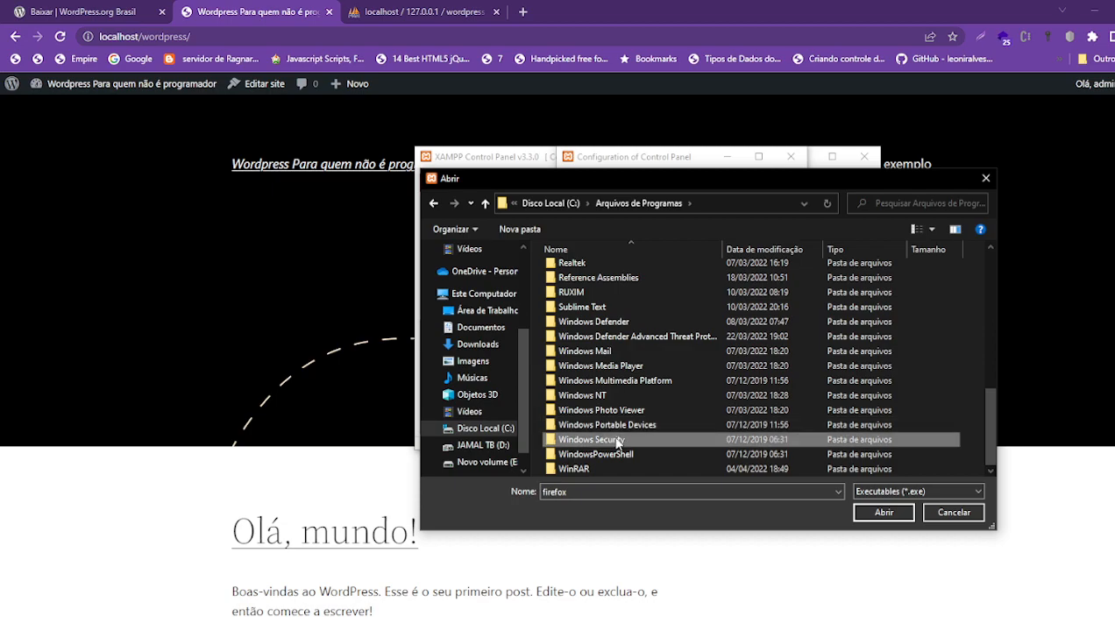
scroll(604, 386, up, 10)
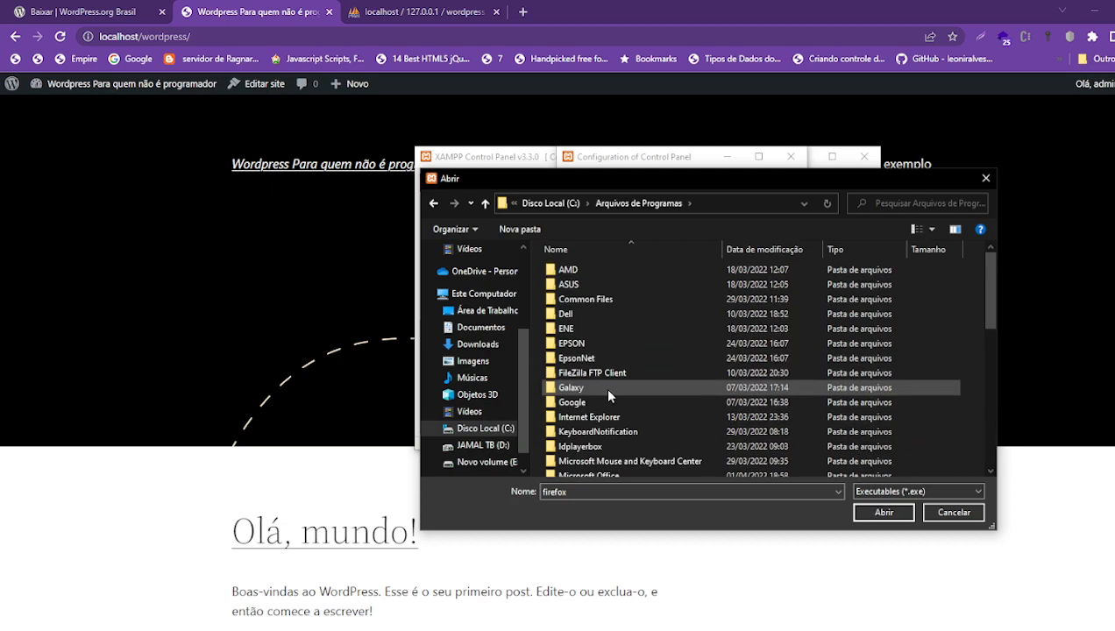
scroll(604, 387, down, 3)
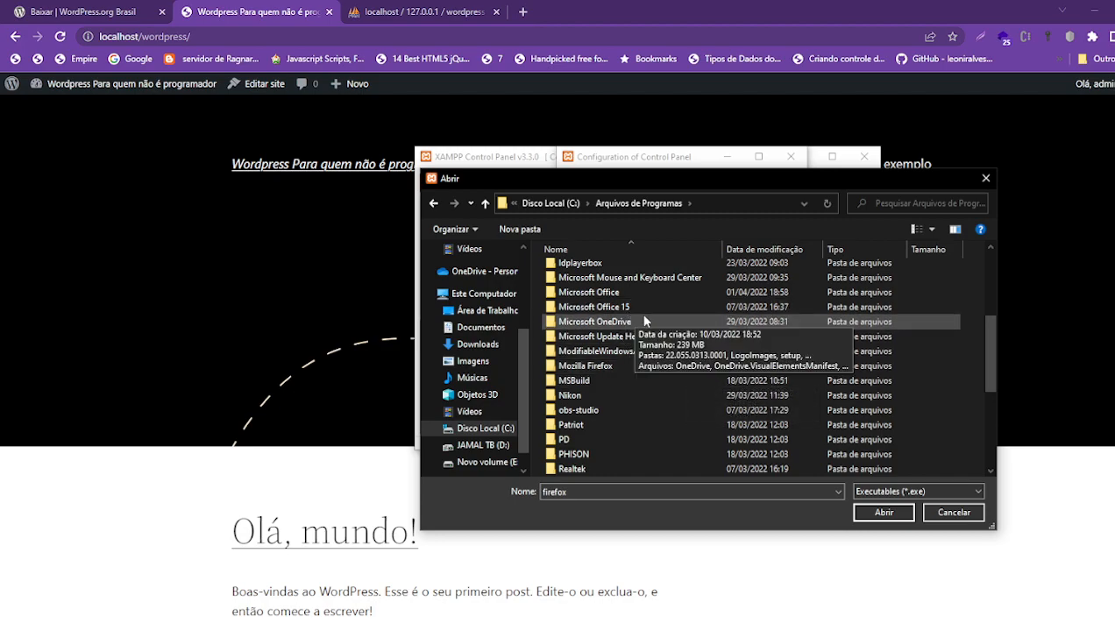
- Scroll through the Arquivos de Programas folder list
click(991, 248)
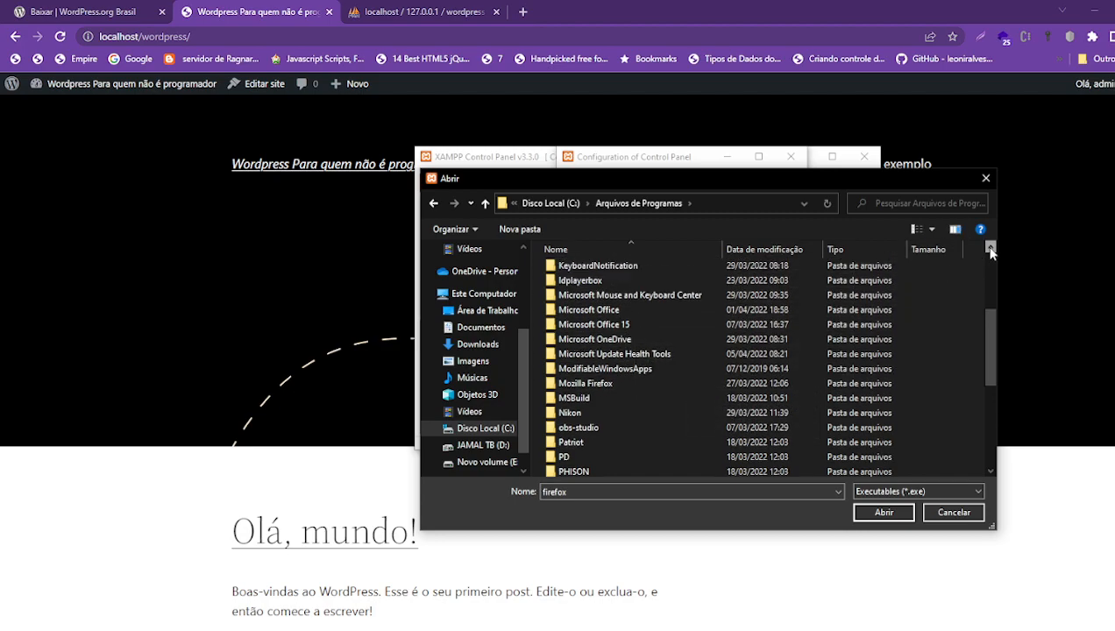
click(990, 248)
click(991, 248)
click(991, 248)
click(991, 248)
click(991, 248)
click(991, 248)
click(991, 248)
click(990, 248)
click(991, 248)
click(991, 248)
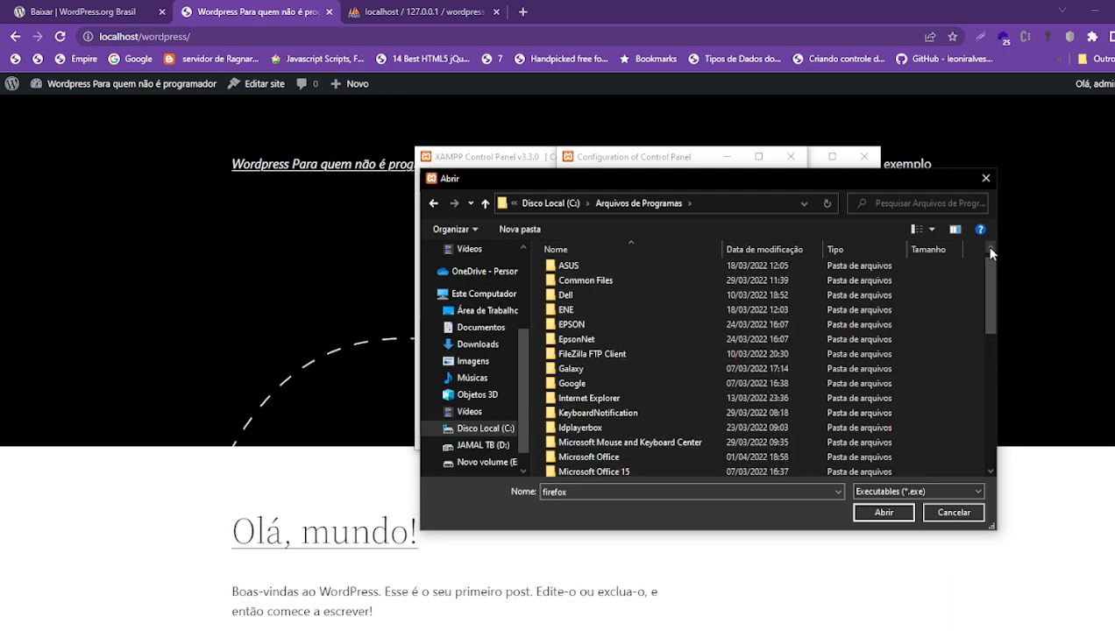
click(991, 248)
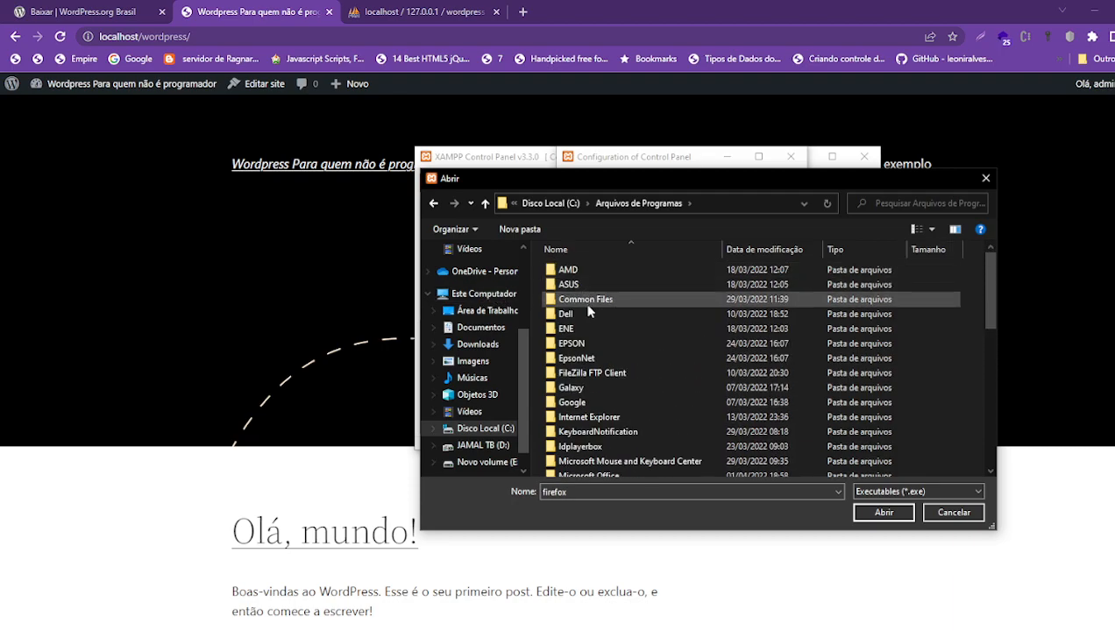
click(991, 470)
click(991, 470)
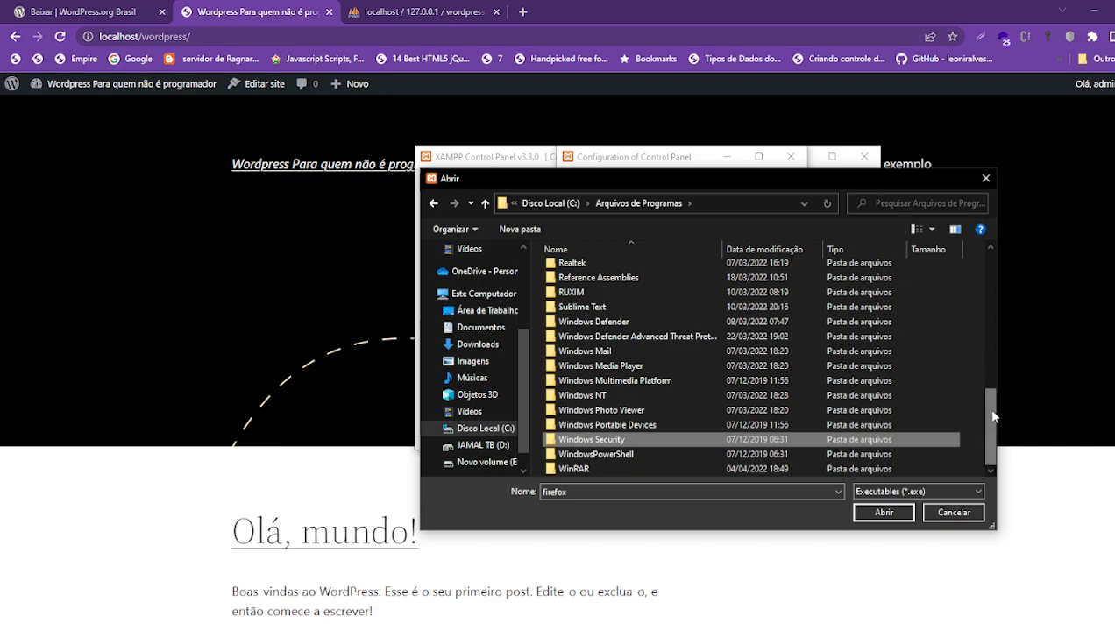
scroll(991, 386, up, 2)
drag(995, 383, 1004, 259)
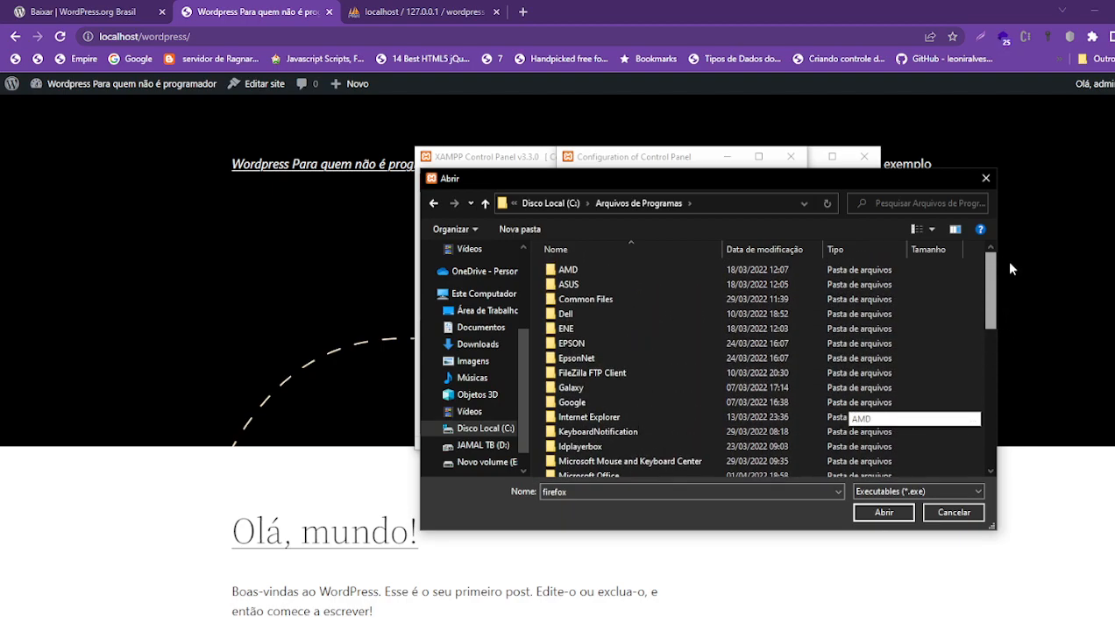
- Look inside Common Files, then Arquivos de Programas (x86) and its Microsoft folder
double_click(586, 299)
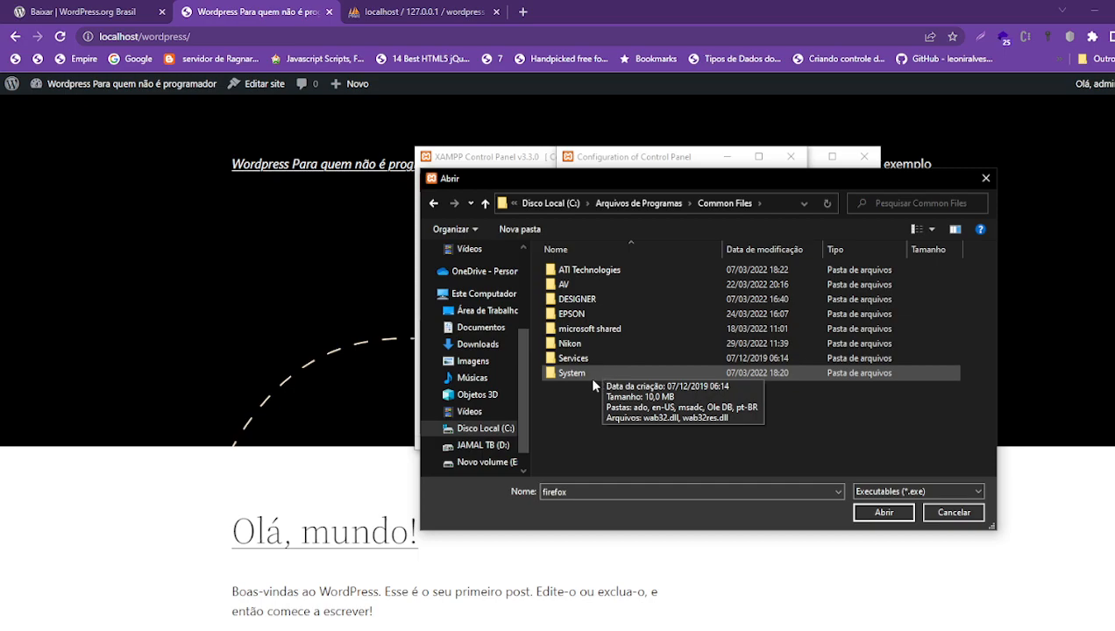
click(432, 203)
click(432, 204)
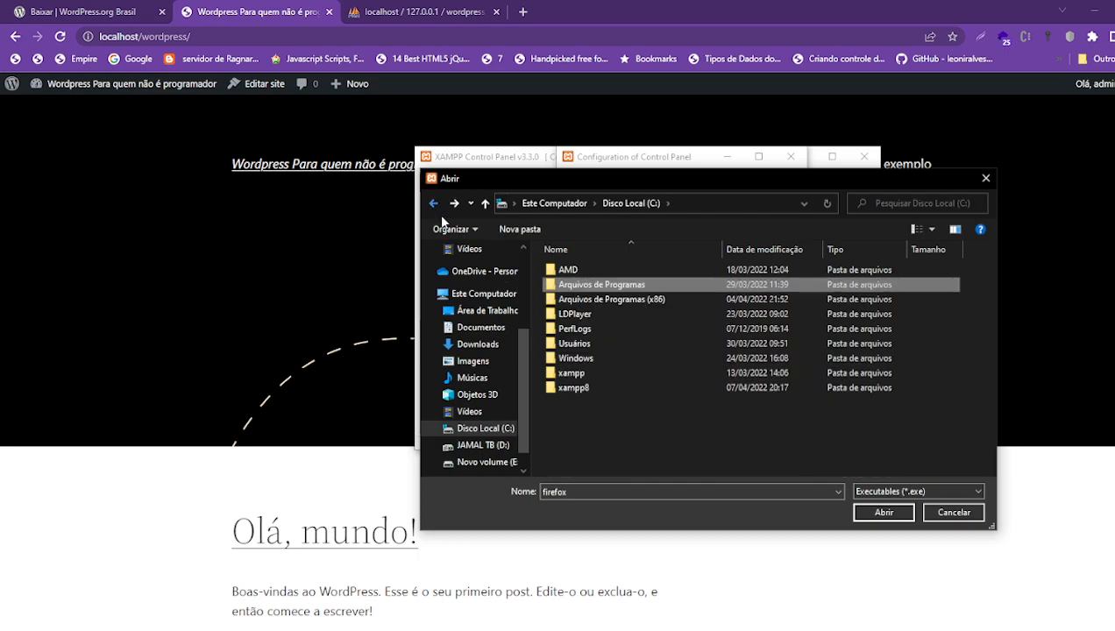
double_click(598, 301)
click(605, 333)
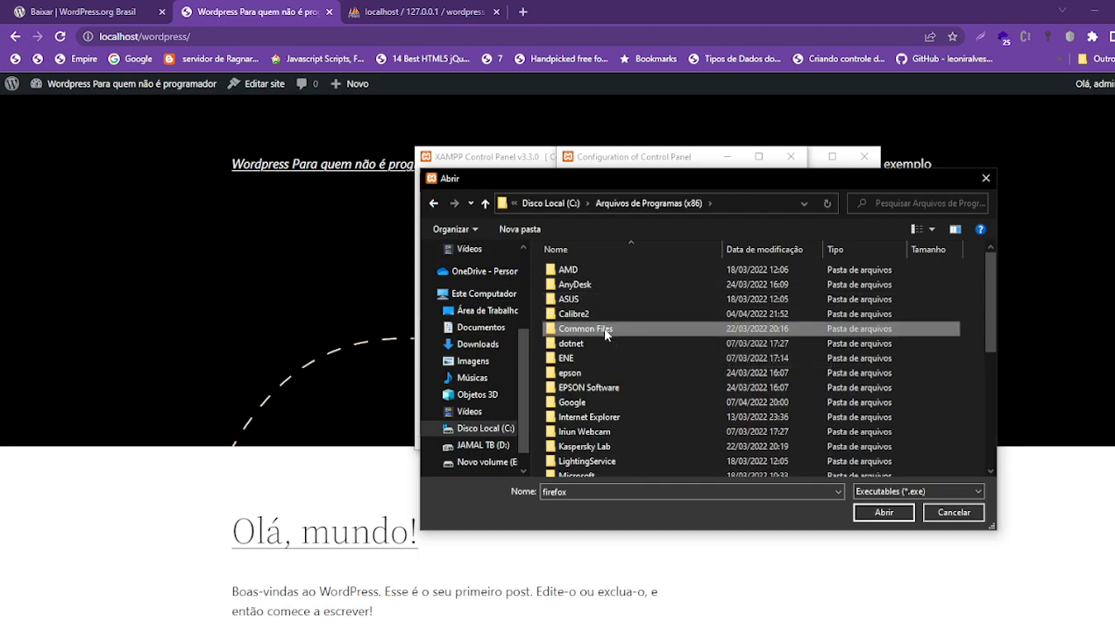
scroll(619, 386, down, 5)
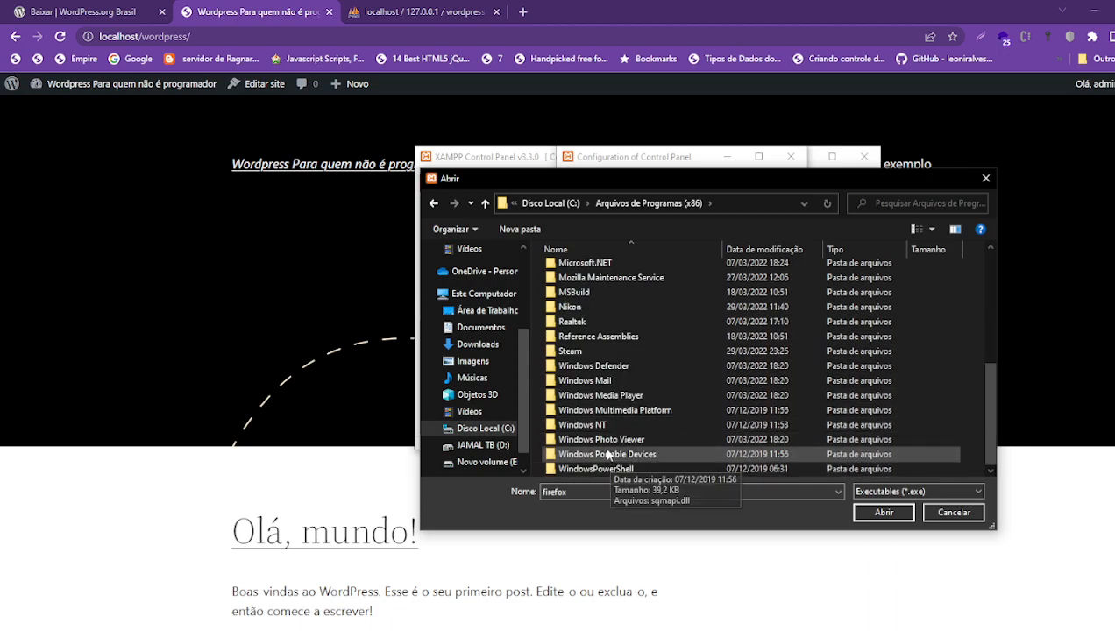
scroll(588, 324, up, 5)
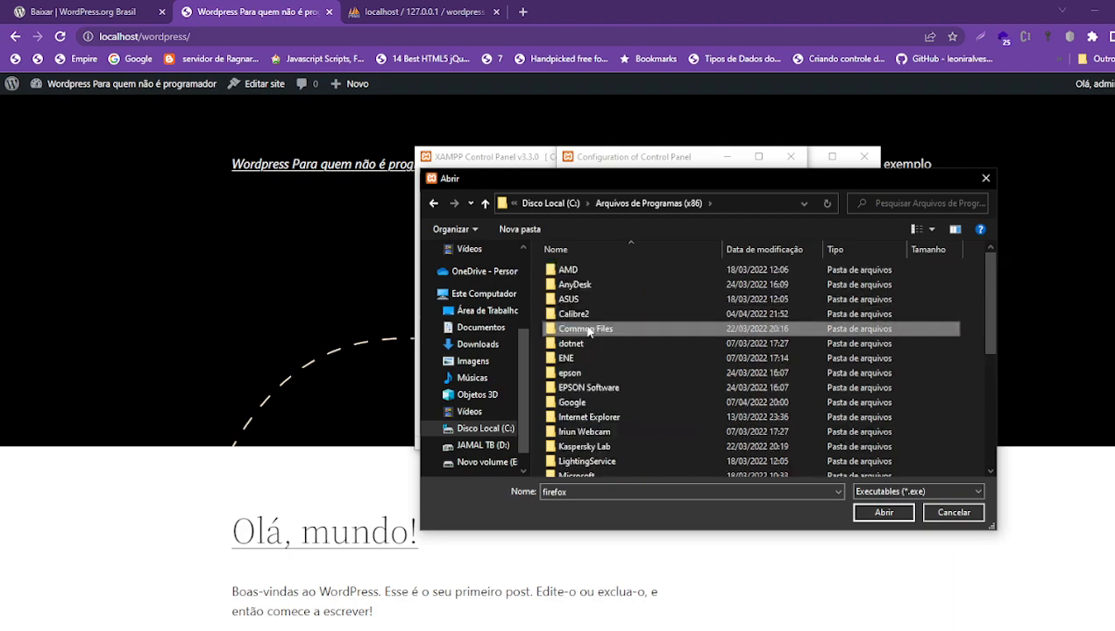
scroll(589, 332, down, 4)
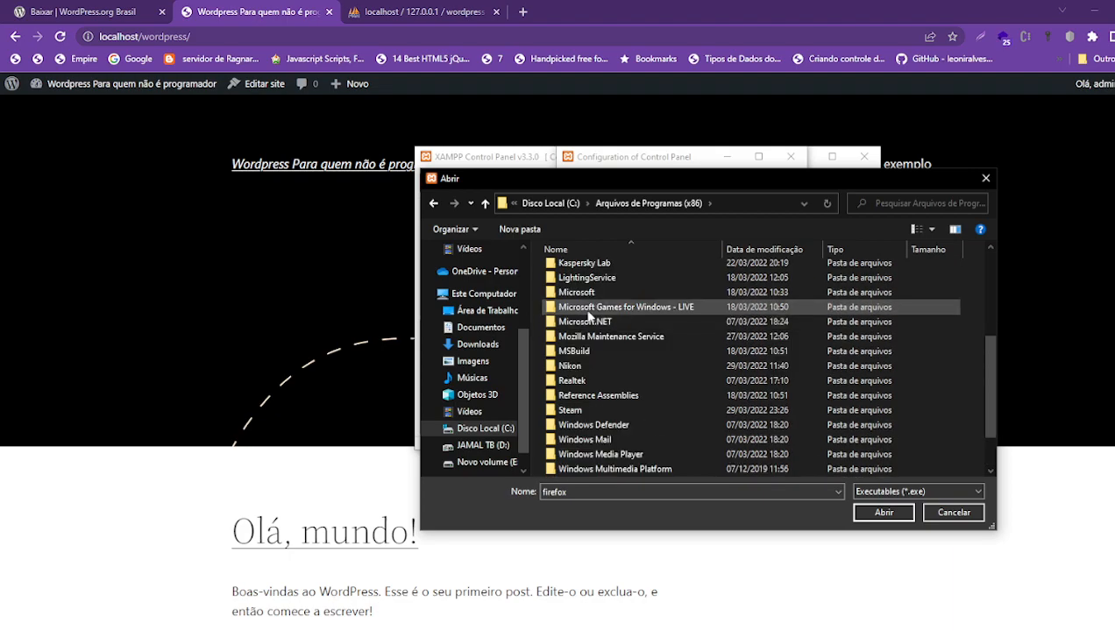
double_click(590, 293)
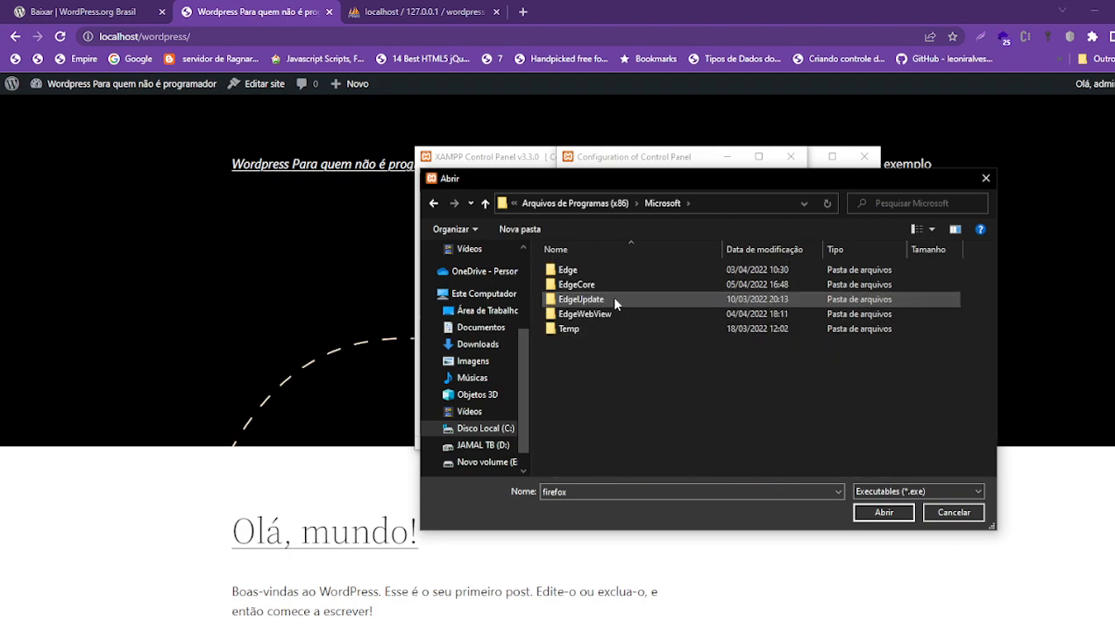
- Return to Arquivos de Programas on drive C and scroll through its folders
click(432, 203)
click(432, 203)
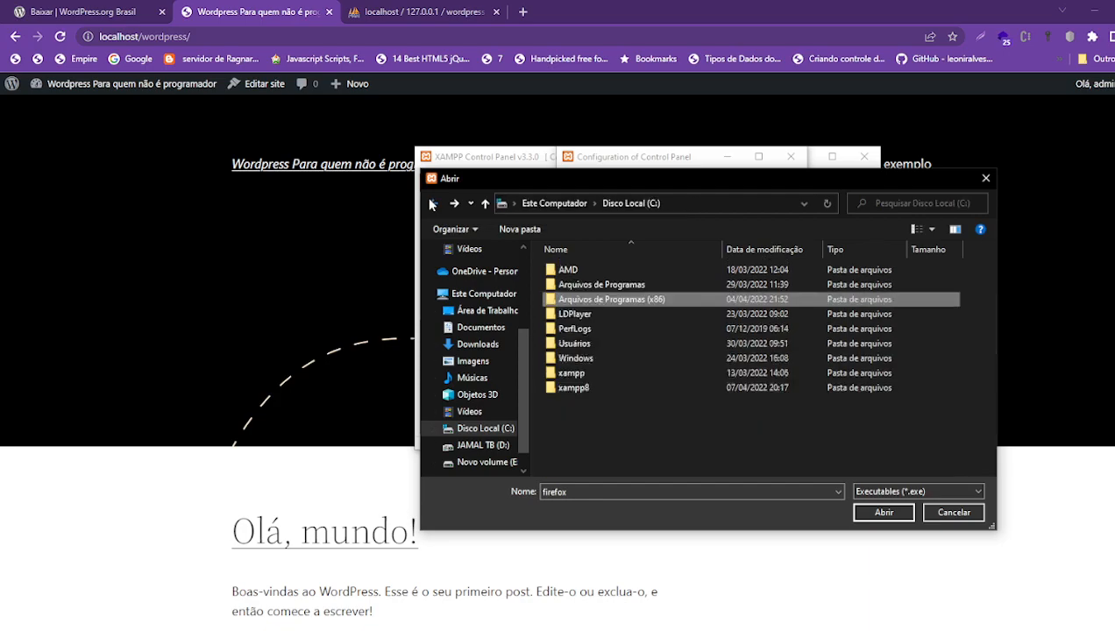
double_click(583, 290)
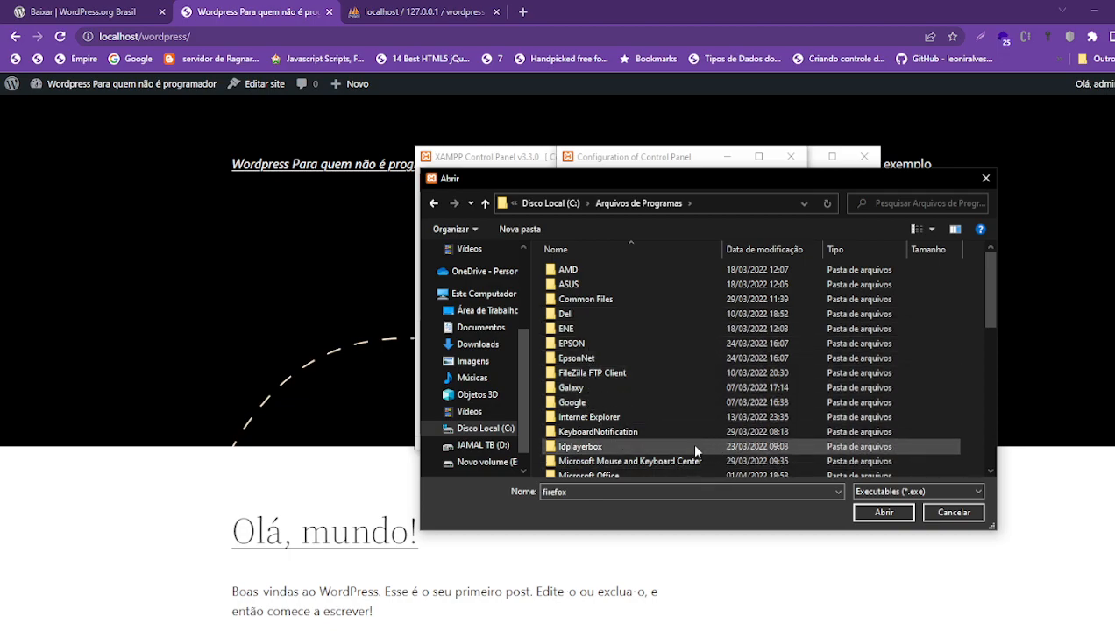
click(991, 471)
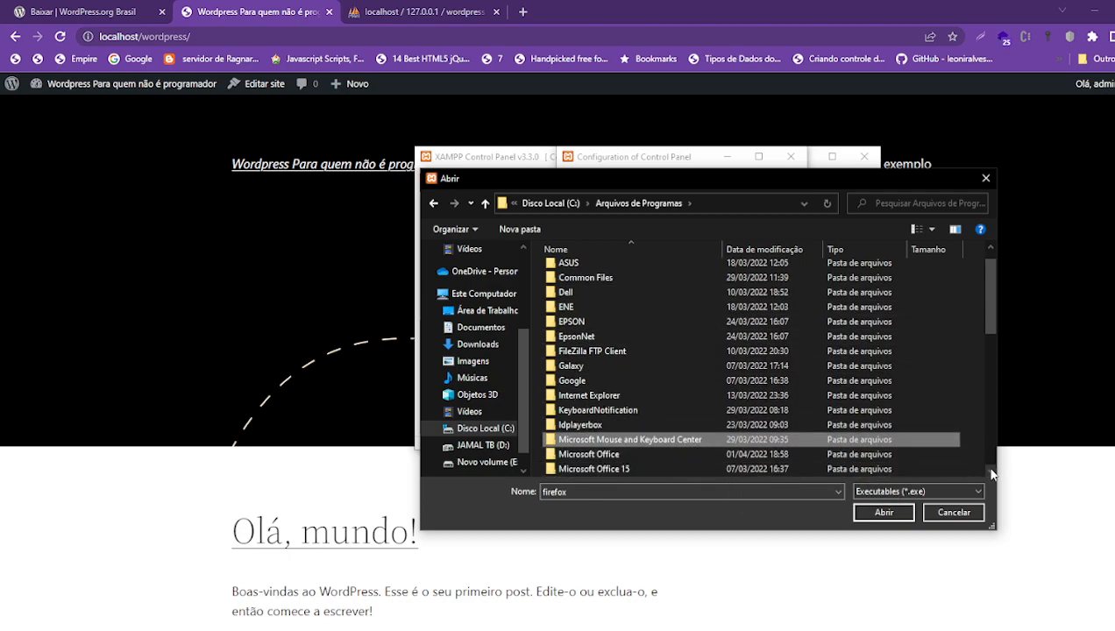
click(993, 470)
click(993, 471)
click(994, 471)
click(994, 471)
click(993, 471)
click(993, 471)
click(992, 471)
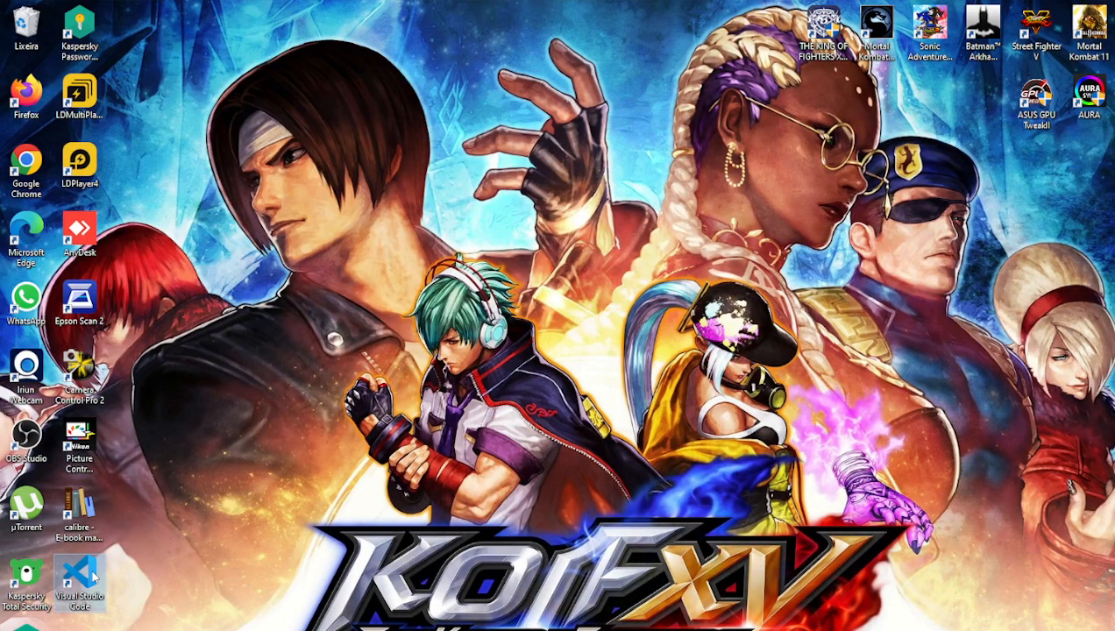
- Copy the target path from the Visual Studio Code shortcut's Properties
right_click(94, 576)
click(158, 561)
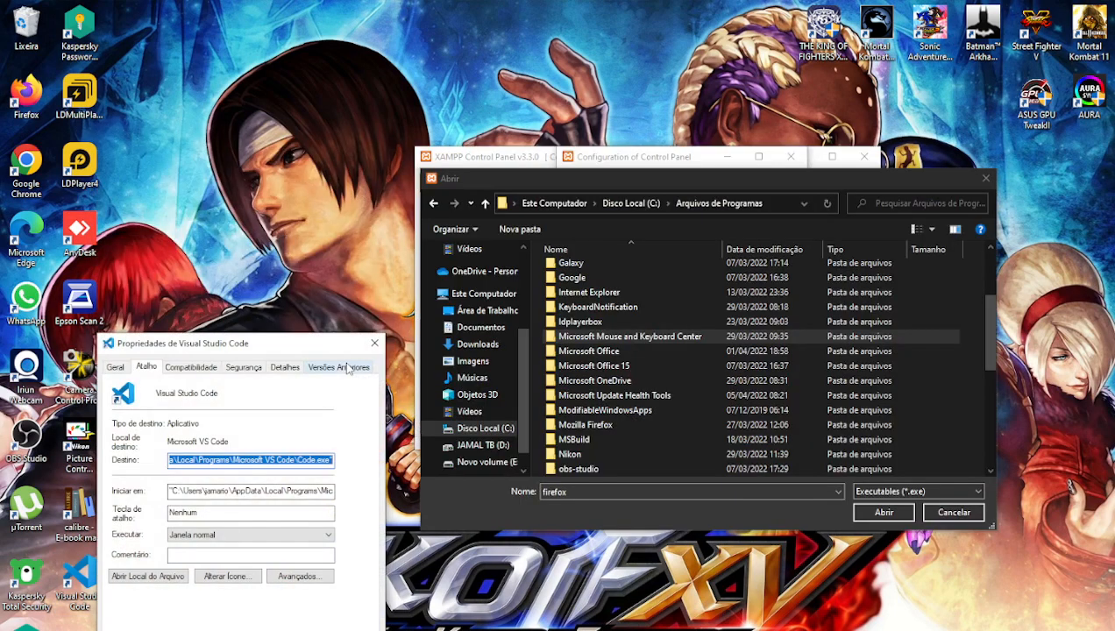
click(219, 462)
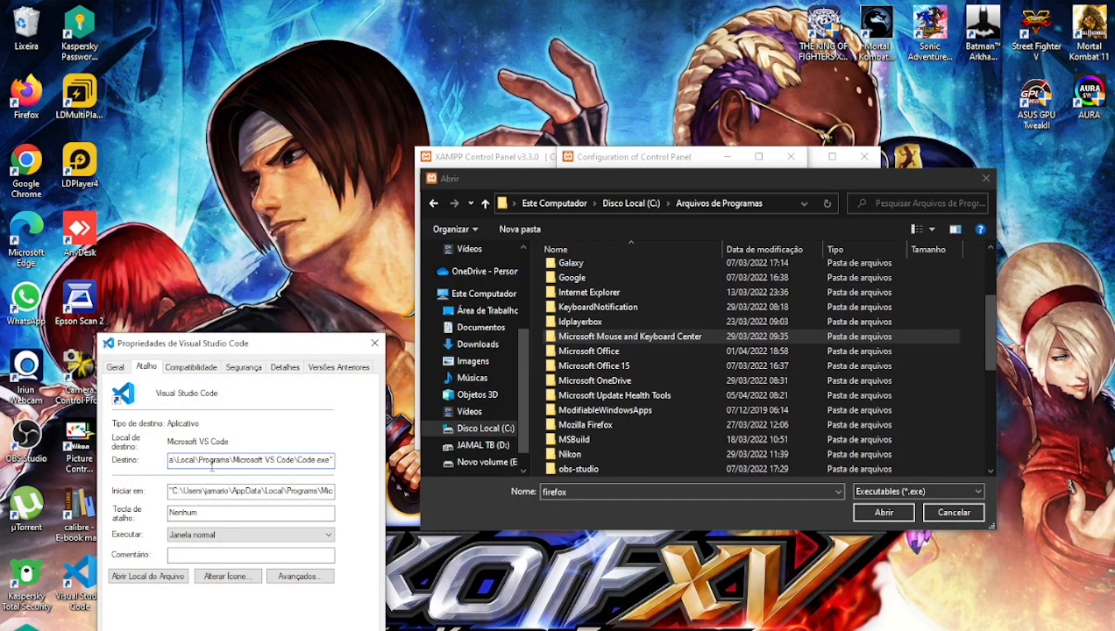
drag(216, 462, 354, 462)
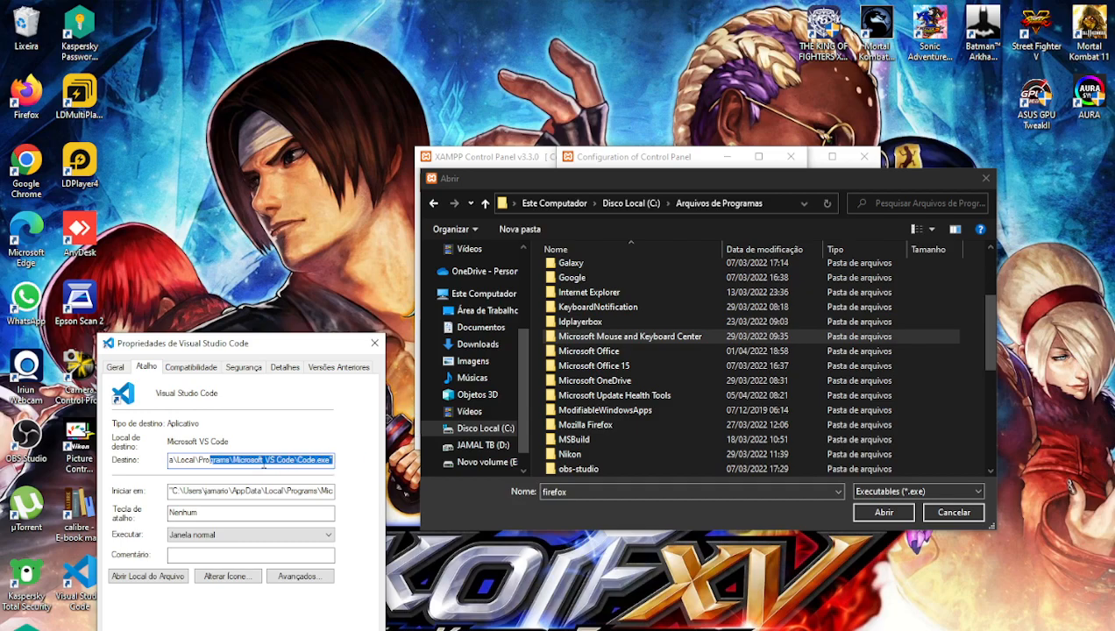
click(232, 460)
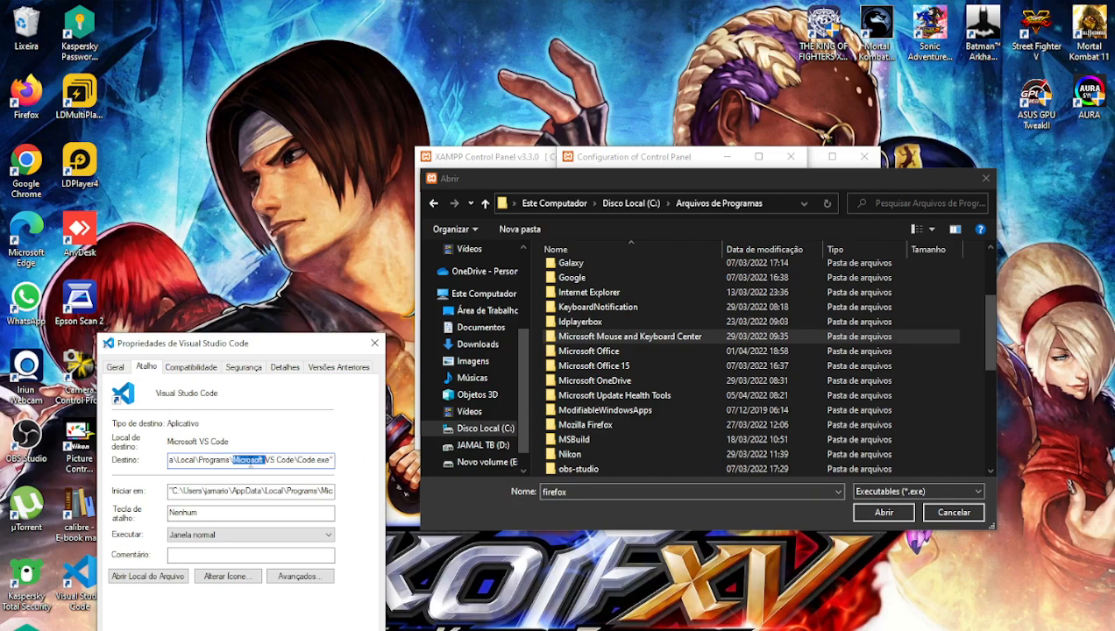
click(426, 630)
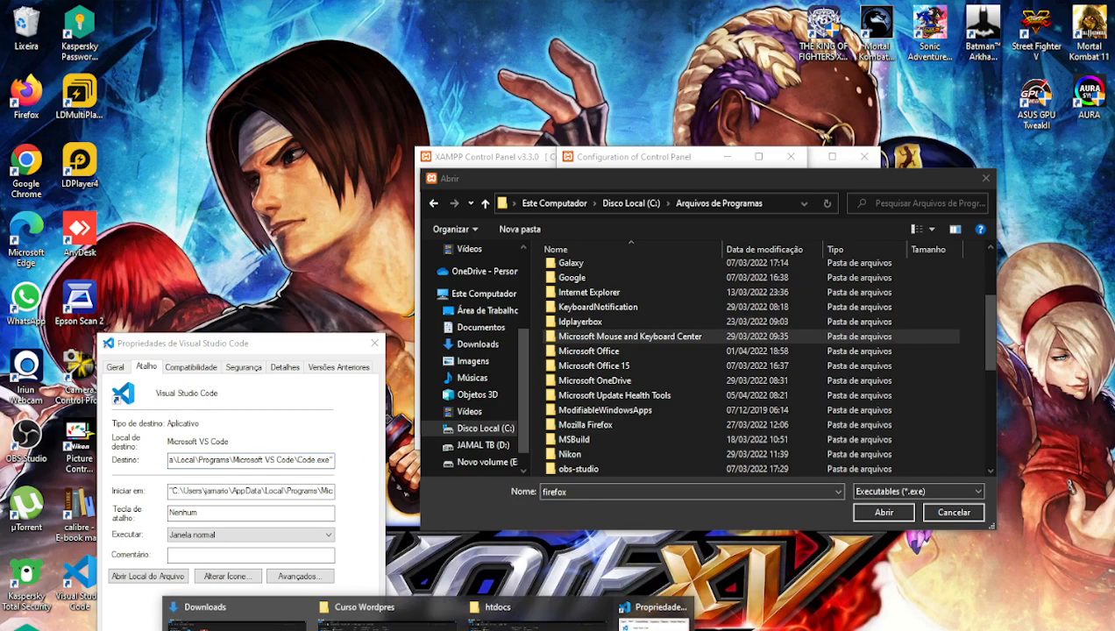
click(250, 462)
key(ctrl+a)
key(ctrl+c)
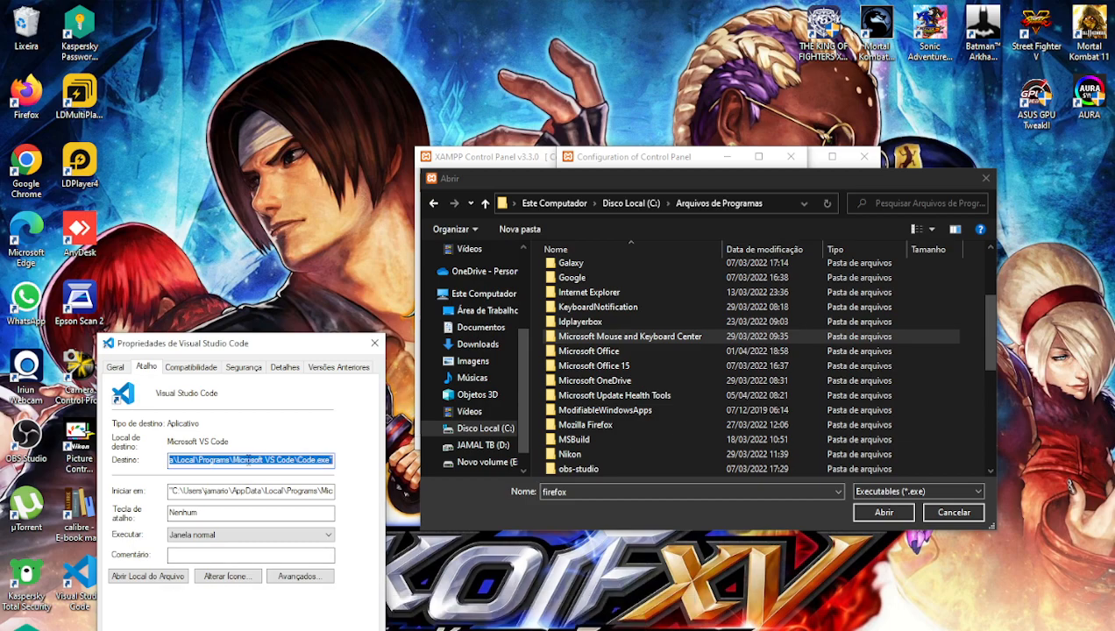
- Paste the VS Code path into the htdocs Explorer address bar, then close the failed %22c tab
click(428, 630)
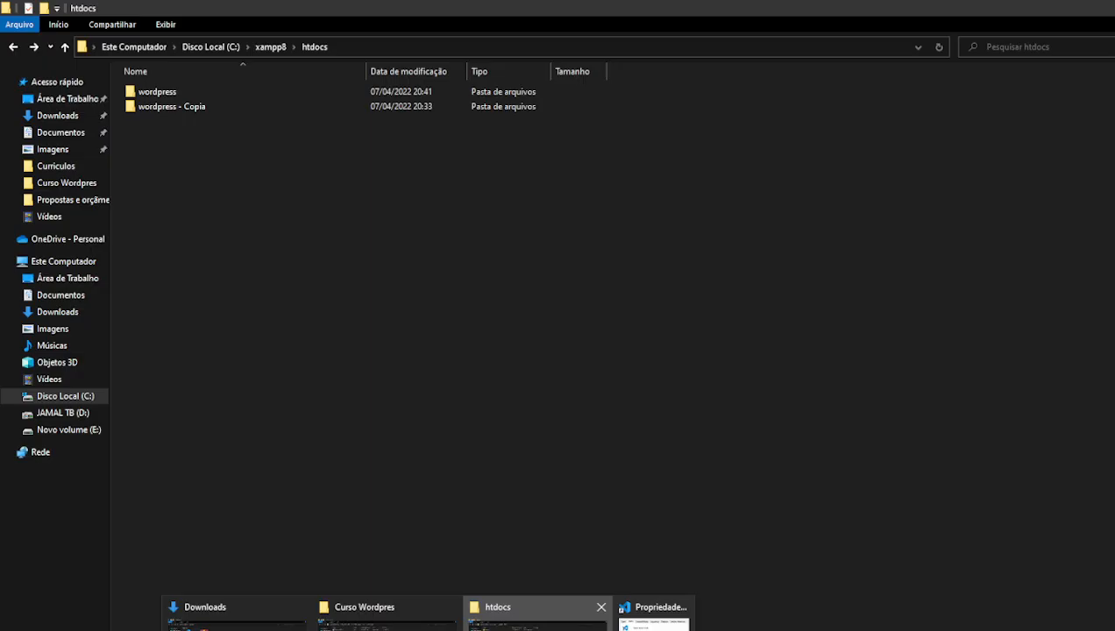
click(535, 628)
click(428, 630)
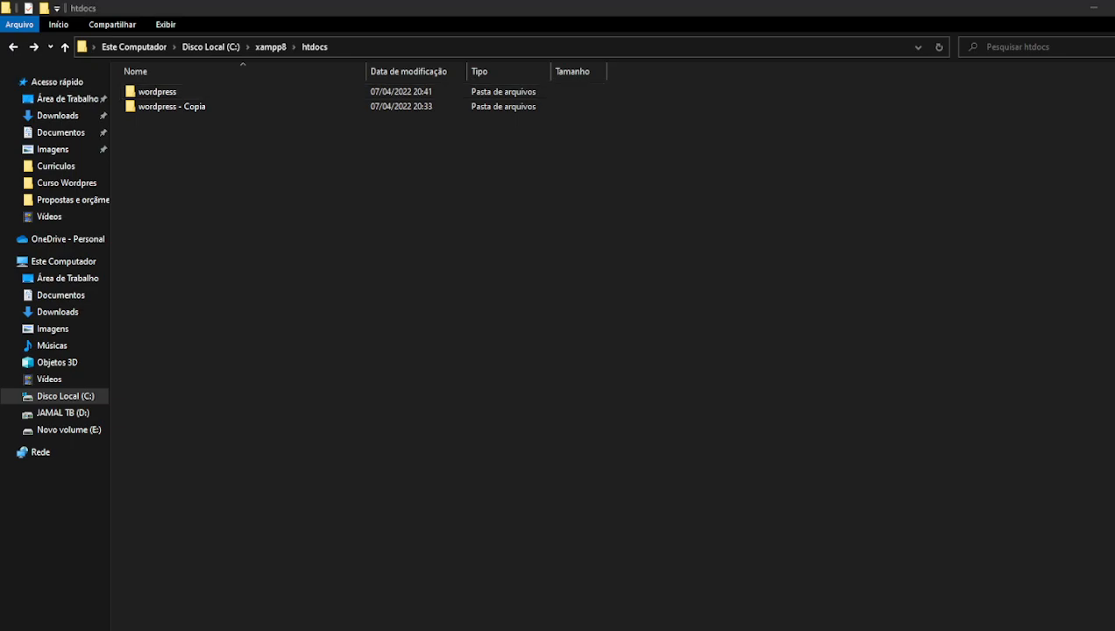
click(387, 628)
click(519, 48)
key(ctrl+v)
key(Return)
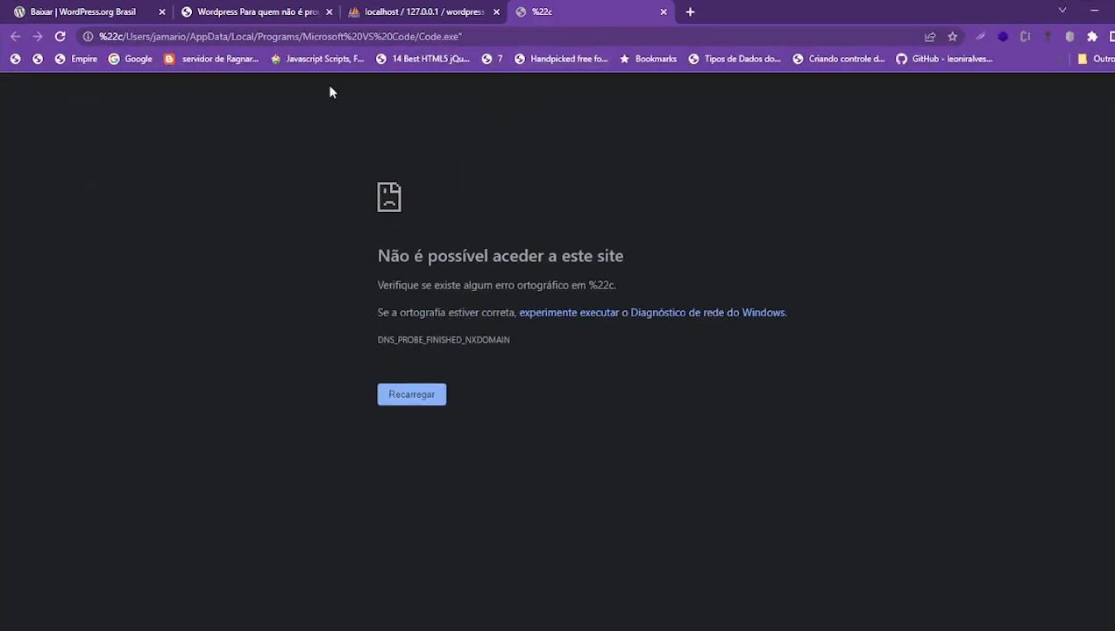
click(662, 12)
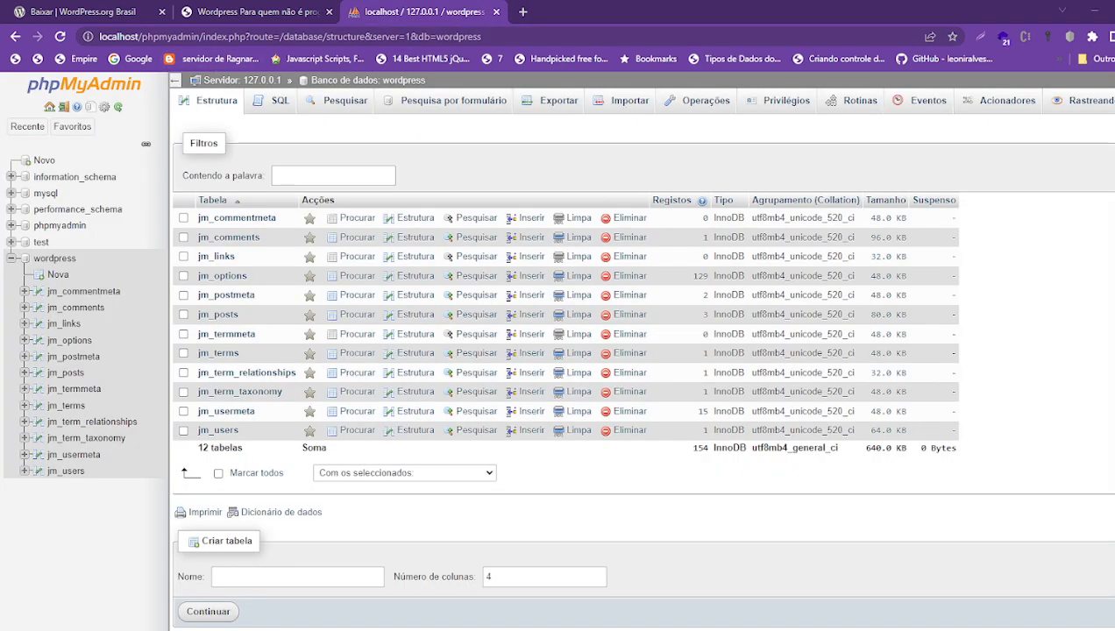
- Bring the XAMPP Abrir dialog back and browse the M folders in Arquivos de Programas
key(alt+Tab)
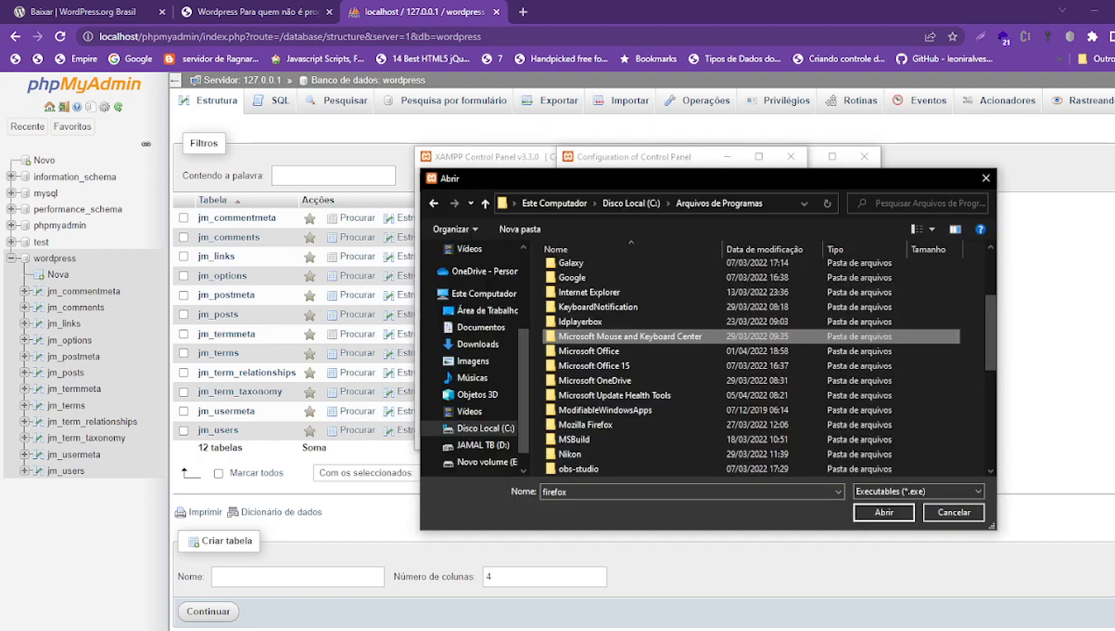
scroll(635, 322, up, 3)
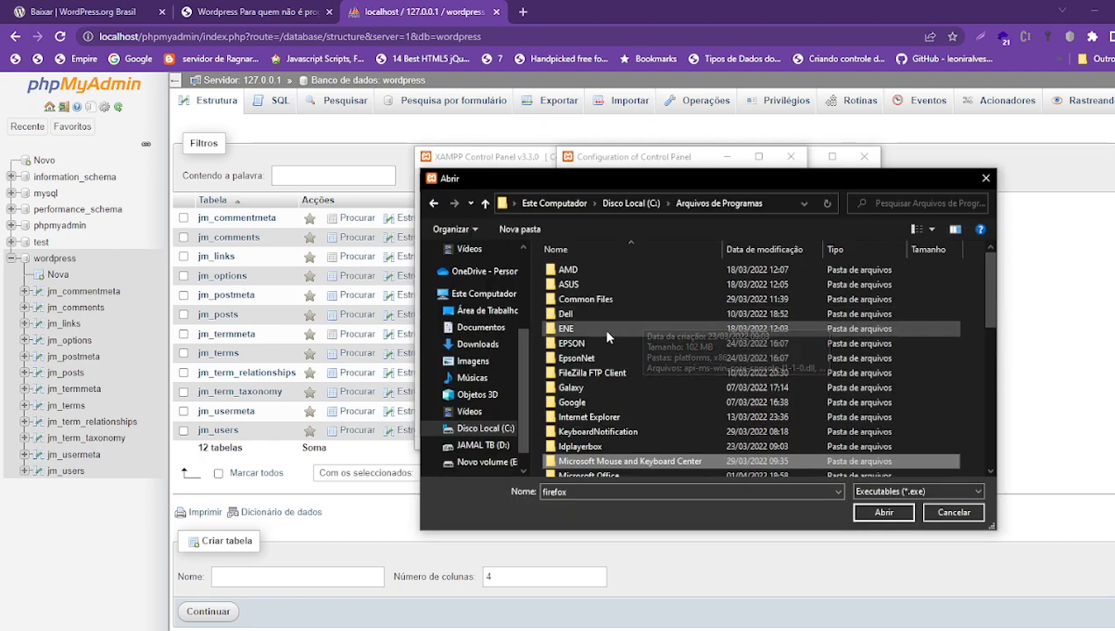
scroll(642, 386, down, 5)
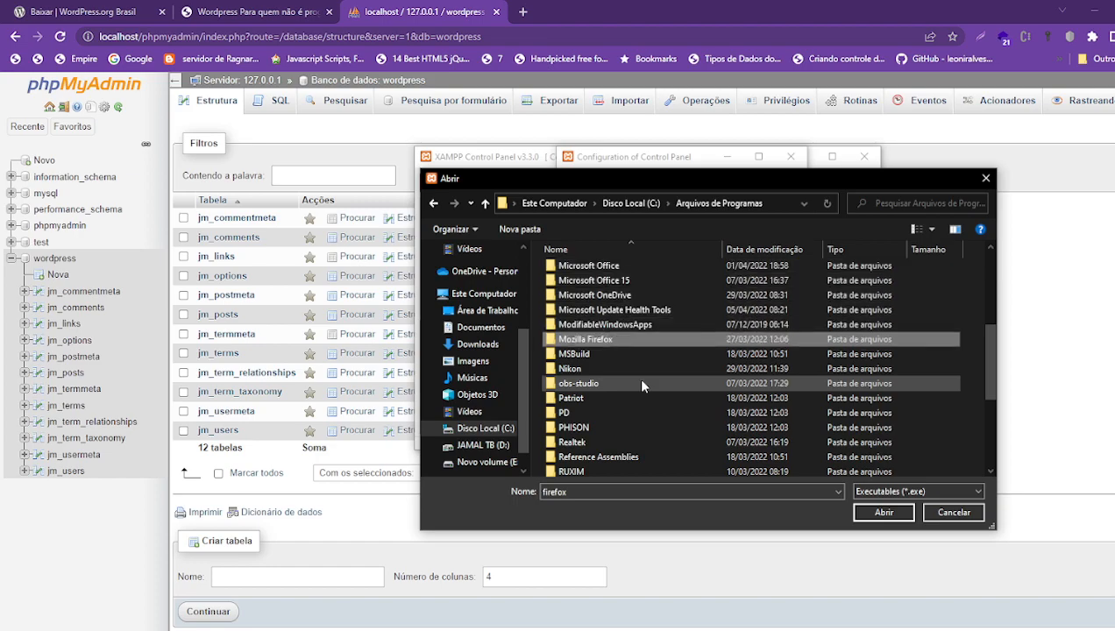
scroll(642, 385, up, 1)
key(Down)
key(Down)
key(Down)
key(Down)
key(Down)
key(Down)
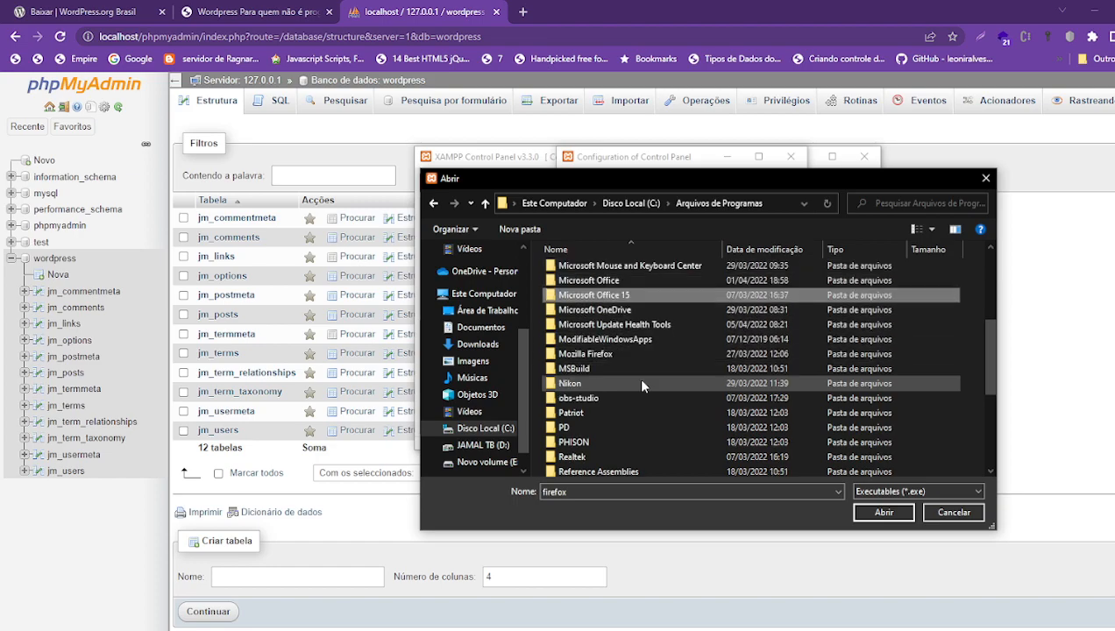
key(m)
key(m)
key(m)
key(m)
key(m)
key(m)
key(m)
key(m)
key(m)
key(m)
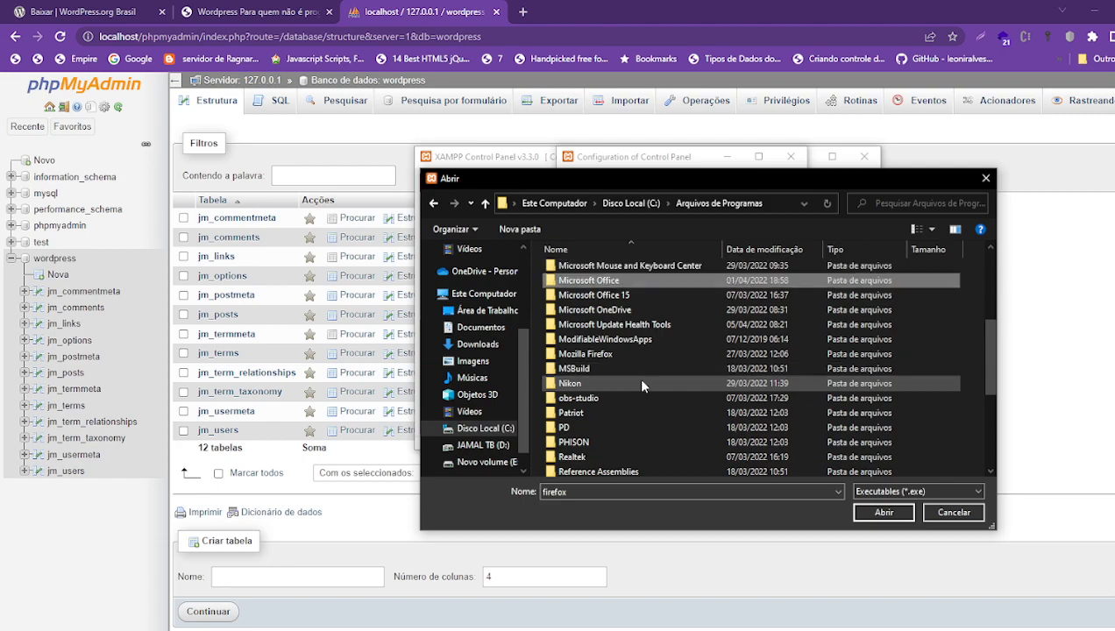
scroll(642, 386, down, 4)
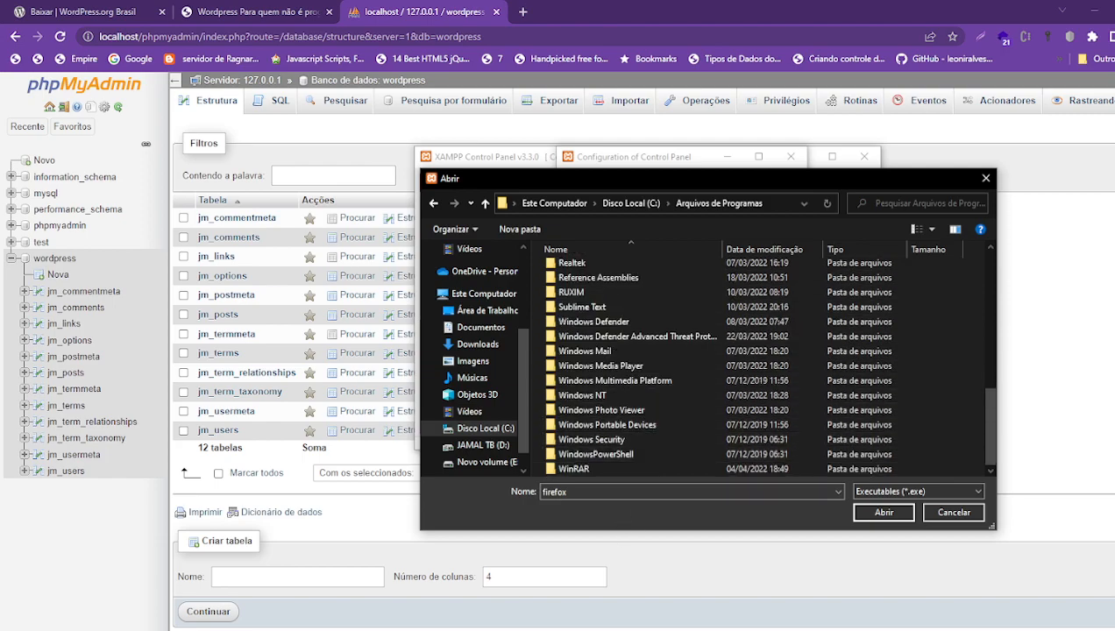
- Minimize Chrome and both folder windows, then select part of the VS Code shortcut's Destino path
click(1091, 11)
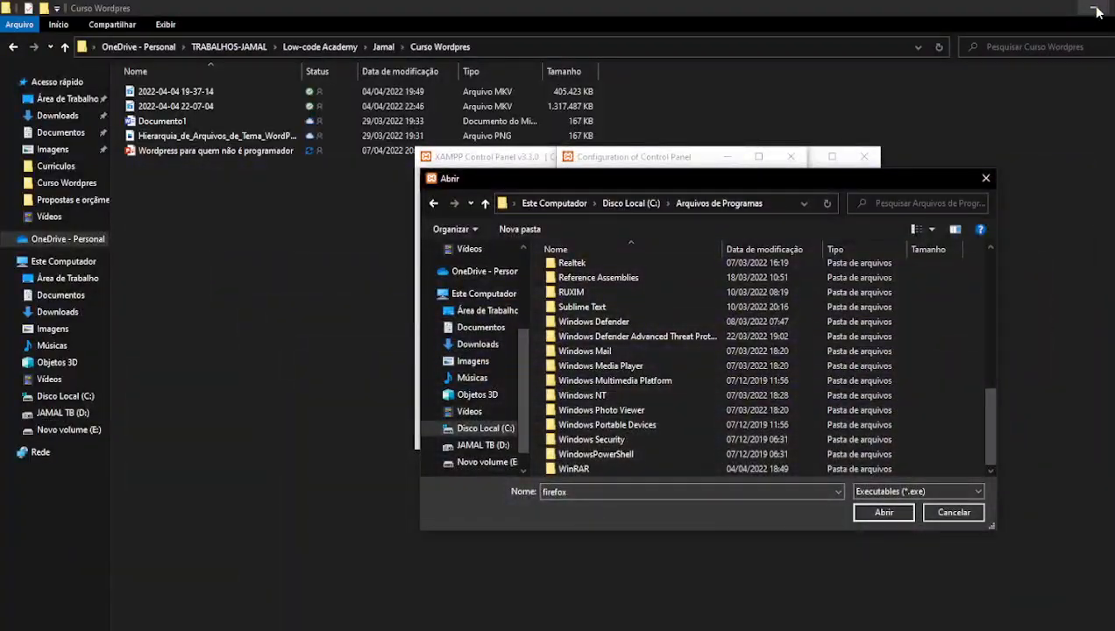
click(1095, 11)
click(1094, 10)
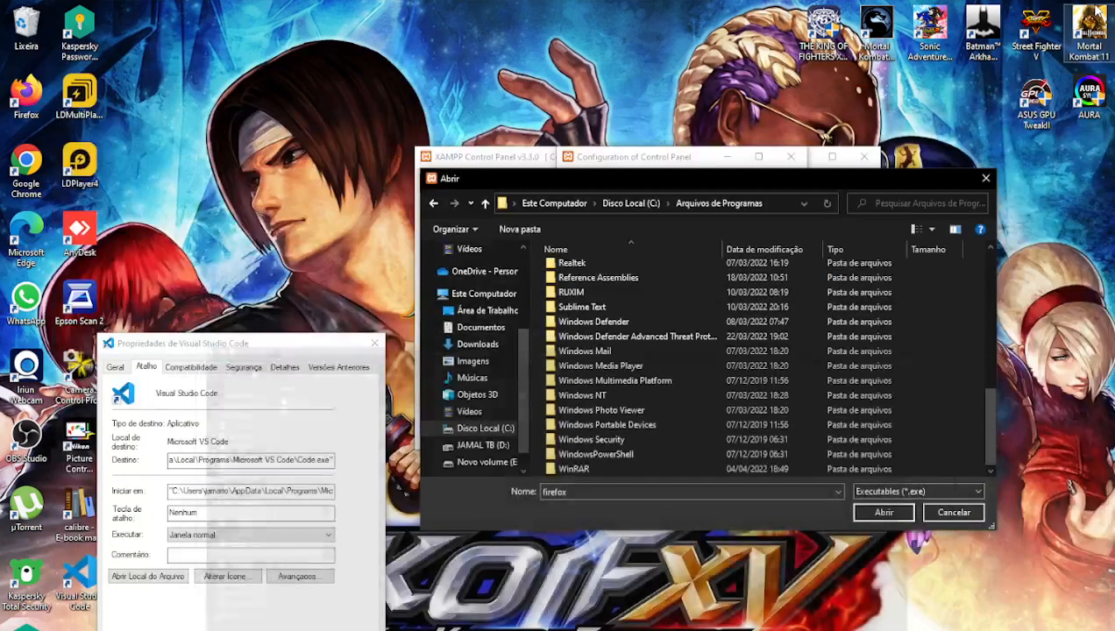
drag(207, 460, 114, 470)
double_click(186, 463)
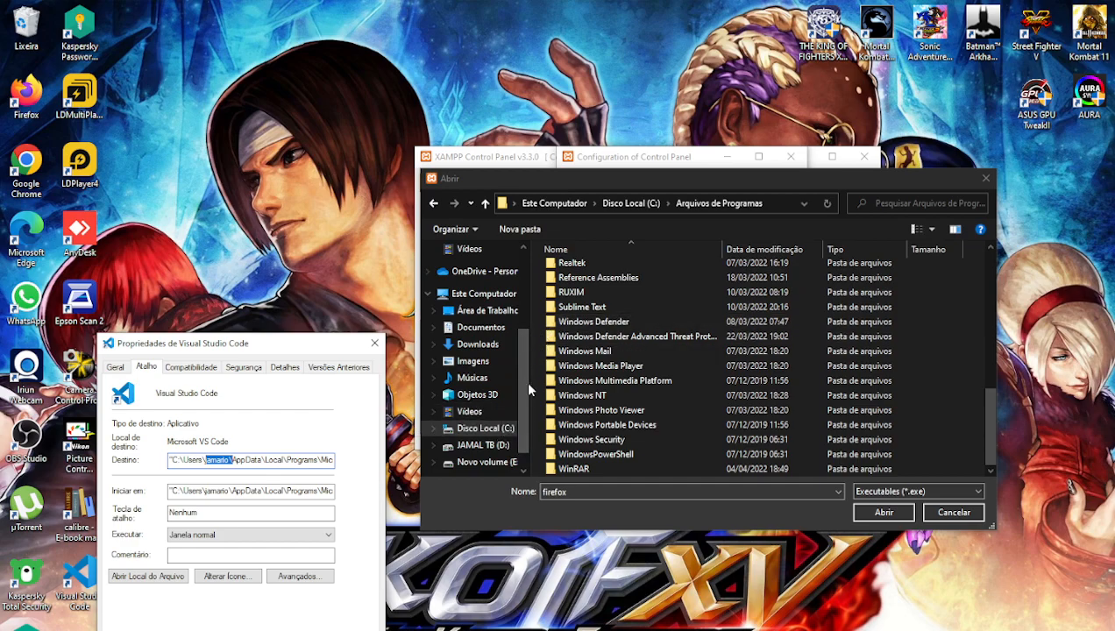
- Browse the Abrir dialog to C:\Usuários, the user folder and .vscode, then back to the user folder
click(478, 428)
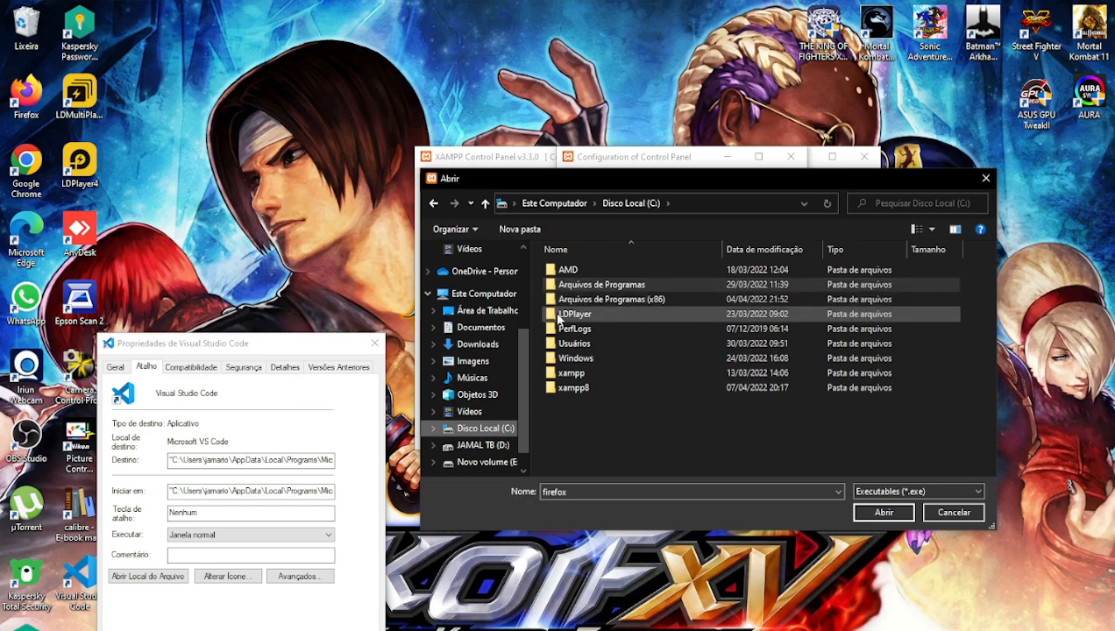
double_click(566, 343)
double_click(578, 272)
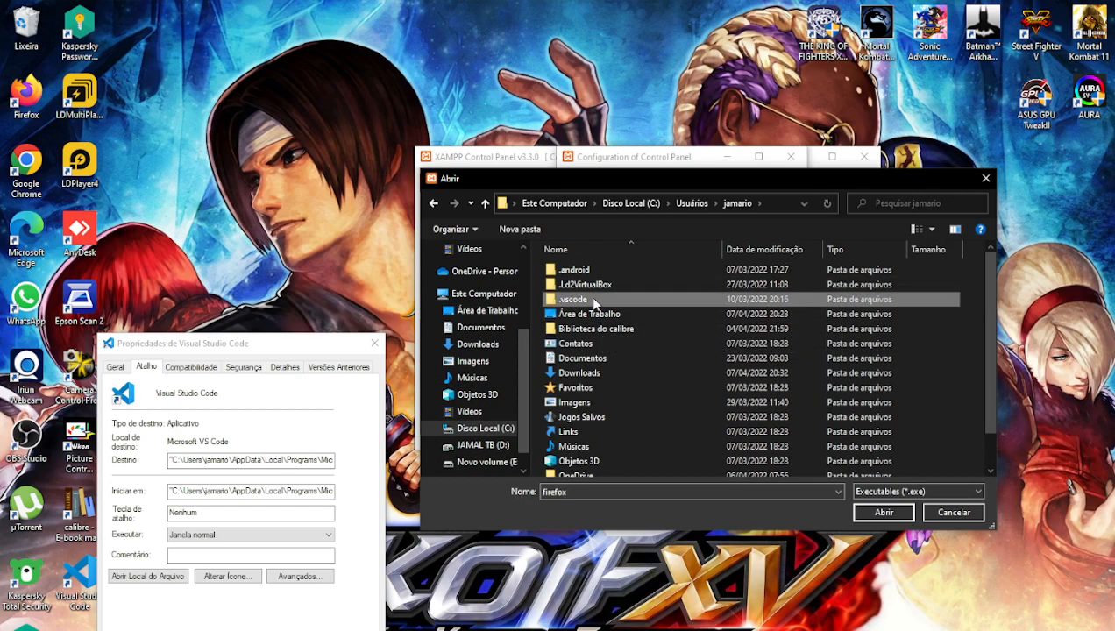
double_click(589, 298)
click(434, 204)
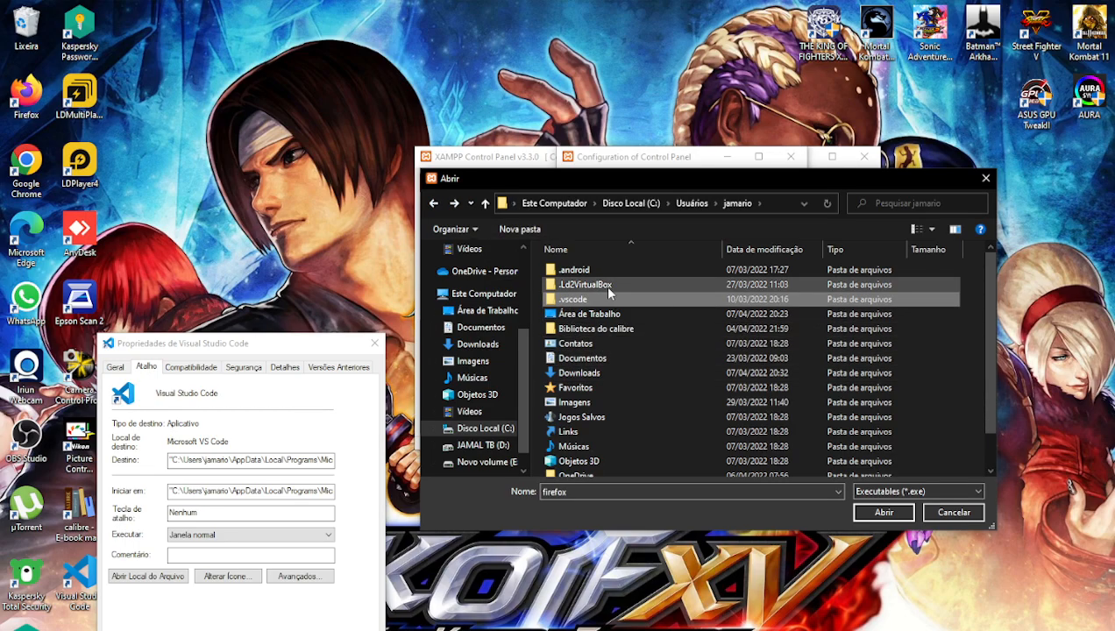
scroll(612, 313, down, 1)
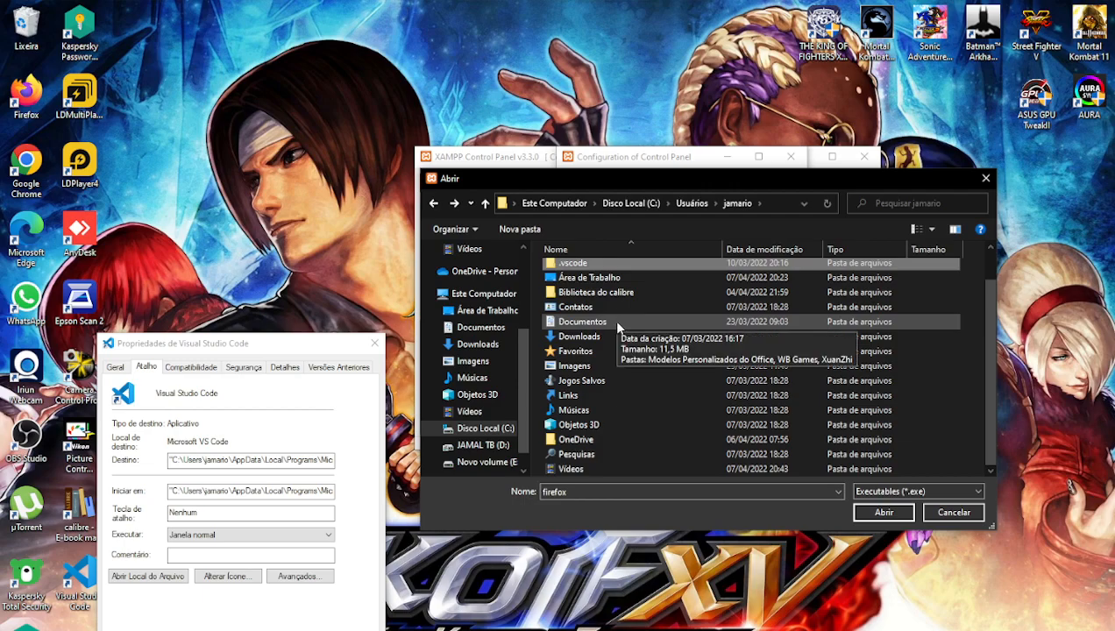
scroll(613, 319, up, 1)
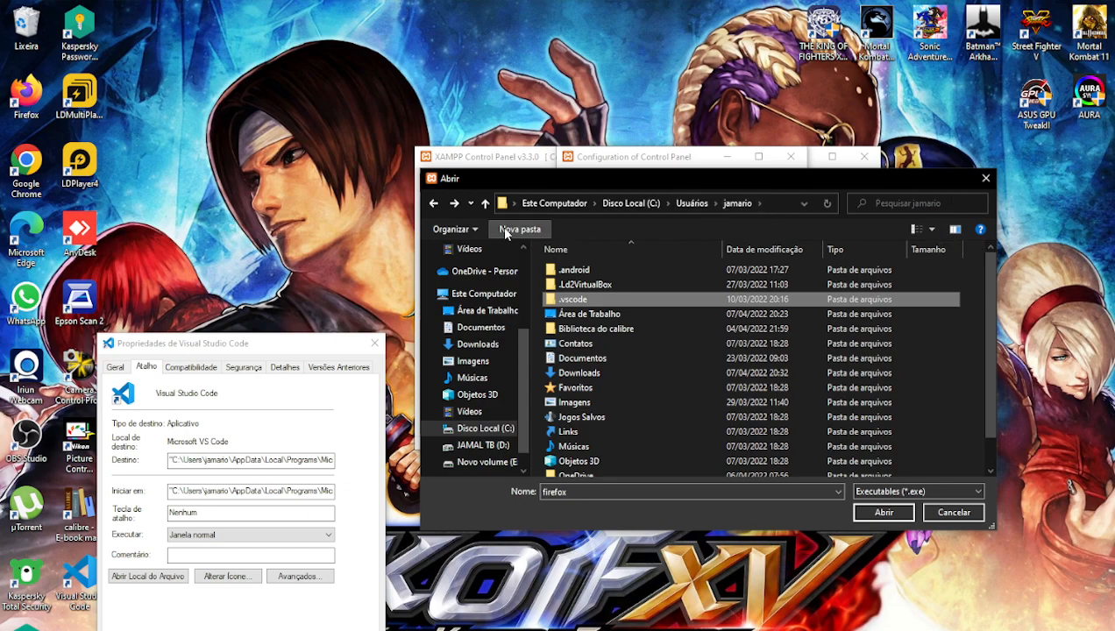
- Cancel the XAMPP file picker and turn on hidden items in the Curso Wordpres Explorer window
click(945, 513)
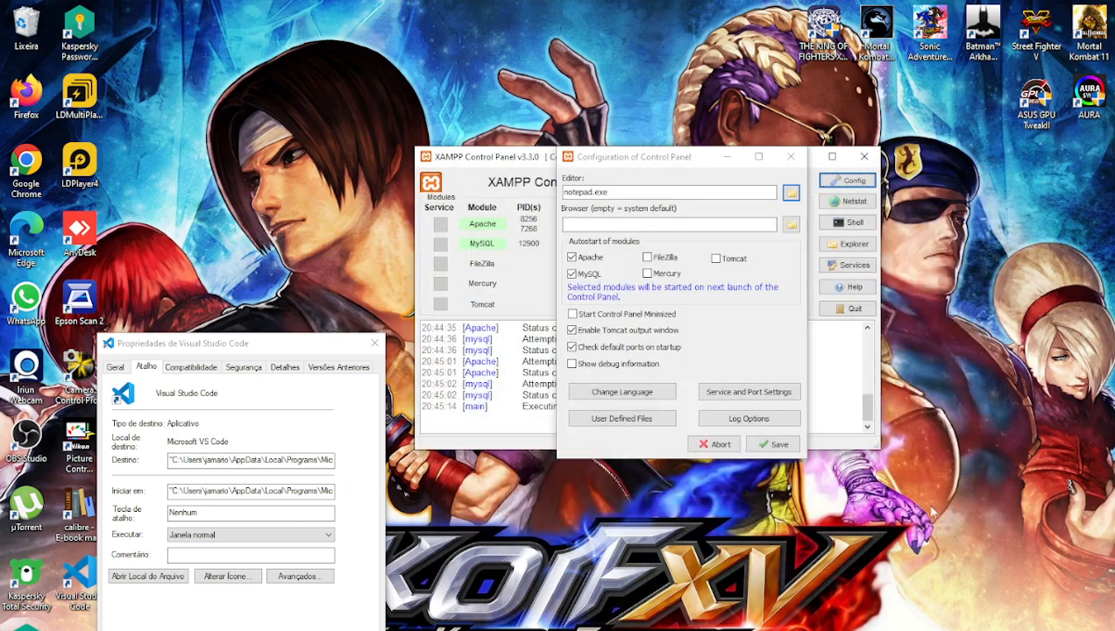
mouse_move(427, 630)
click(385, 620)
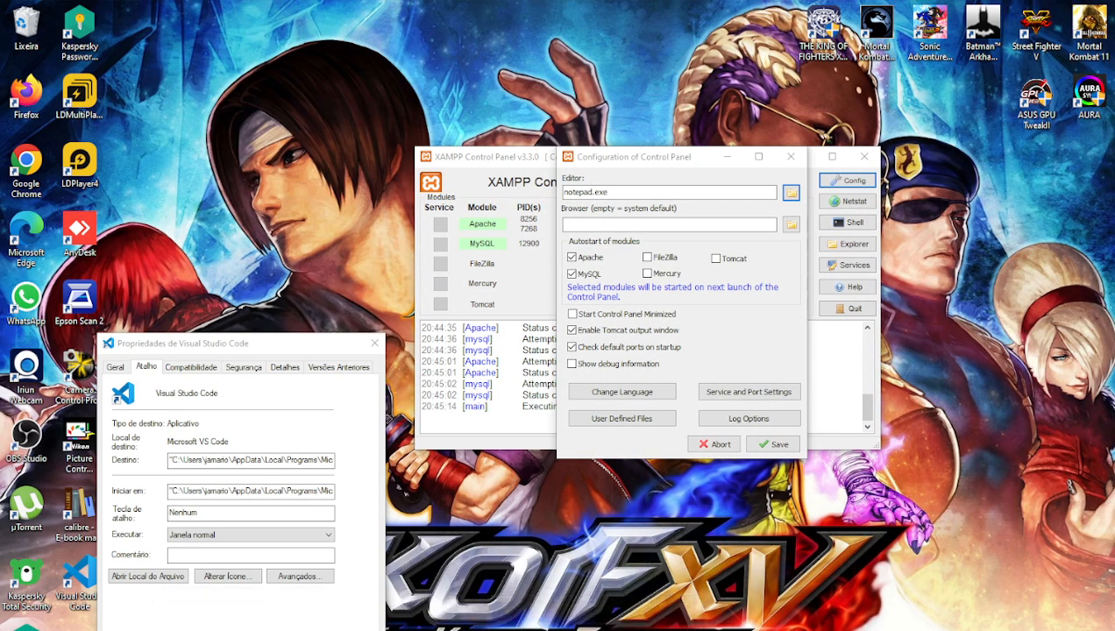
click(114, 26)
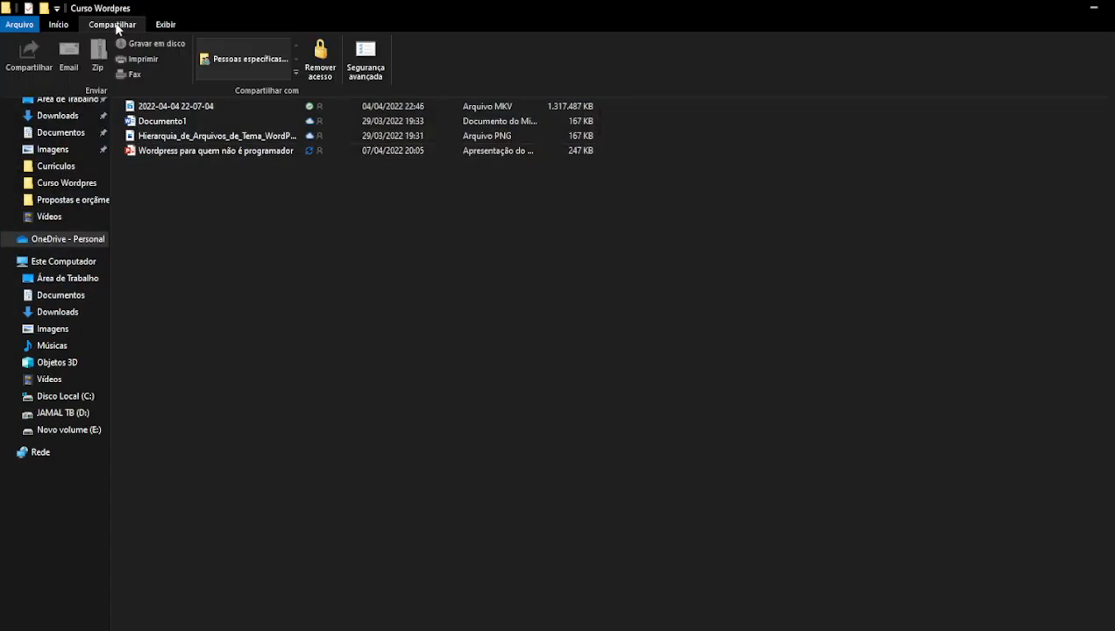
click(58, 25)
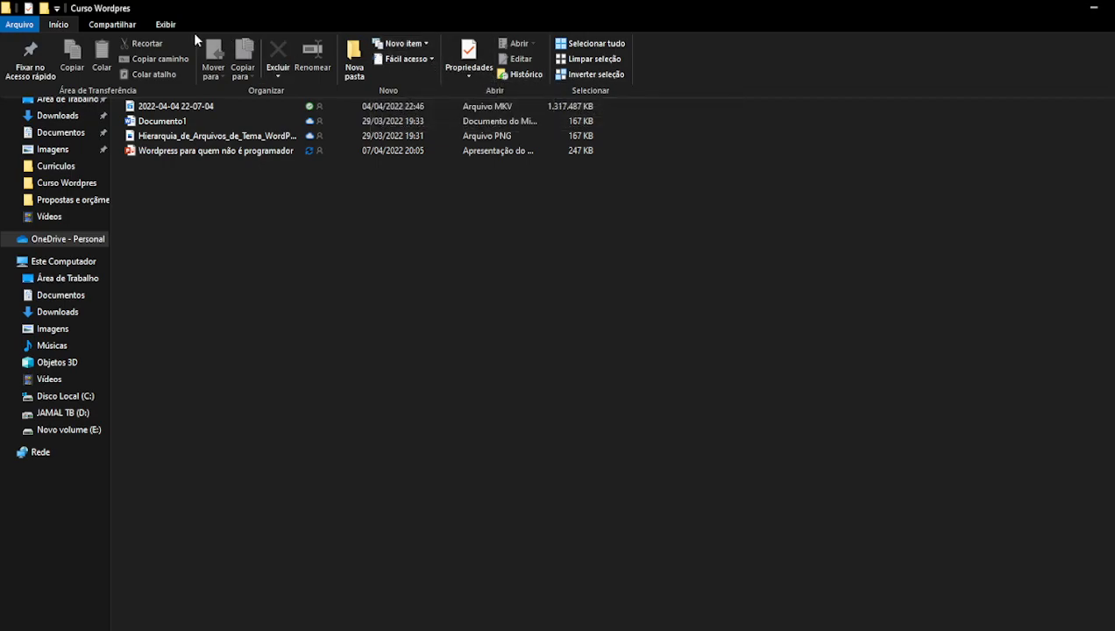
click(163, 25)
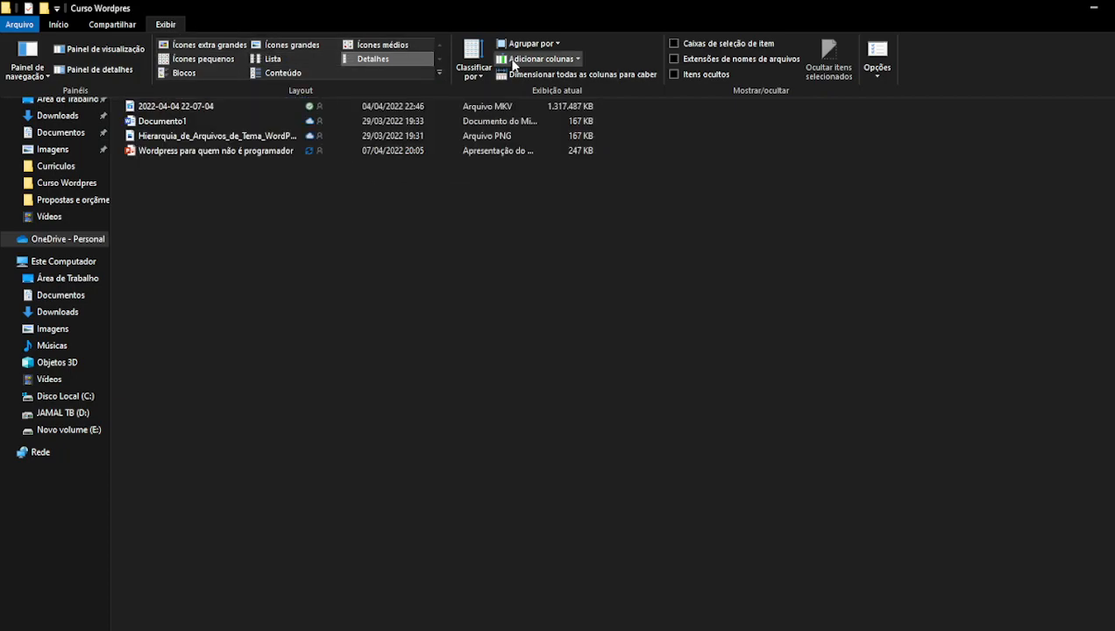
click(673, 75)
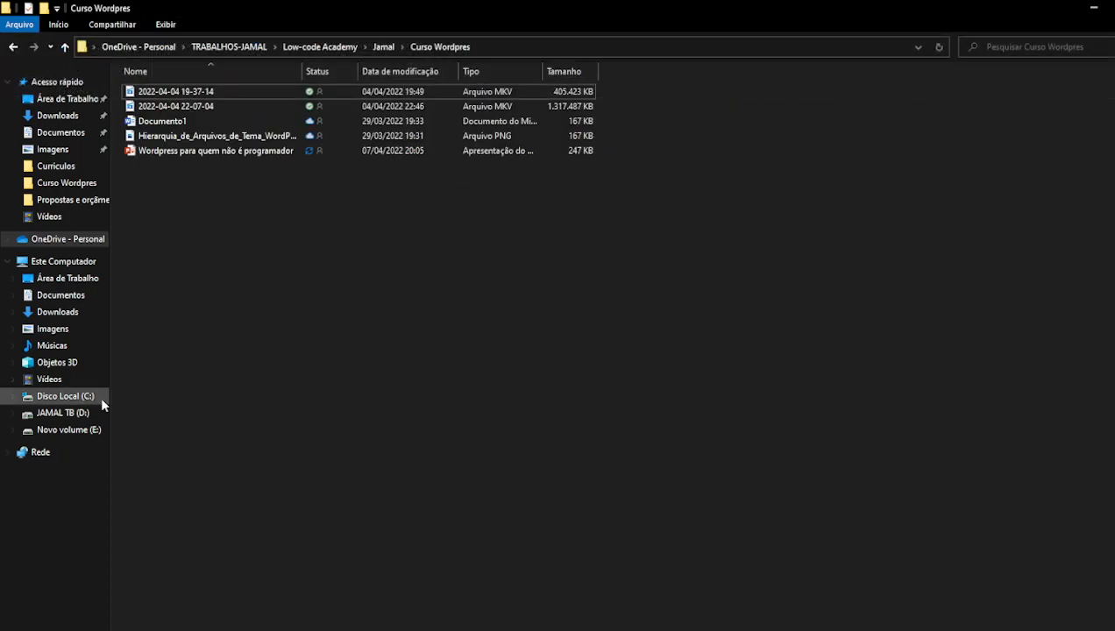
- Navigate Explorer to C:\Usuários\<user>\AppData\Local
click(66, 264)
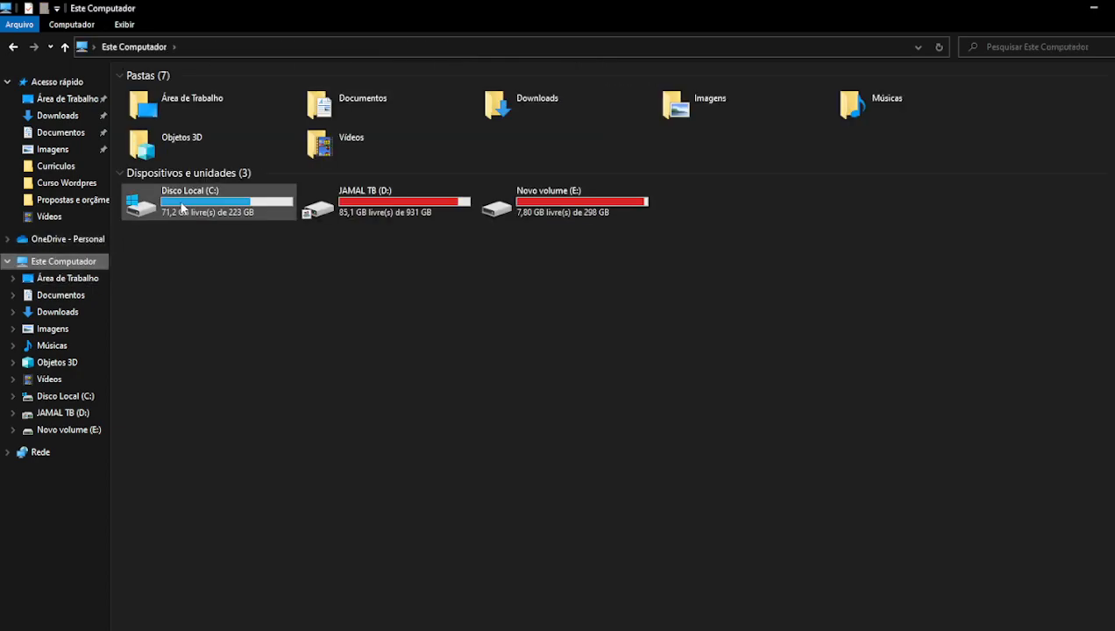
double_click(210, 198)
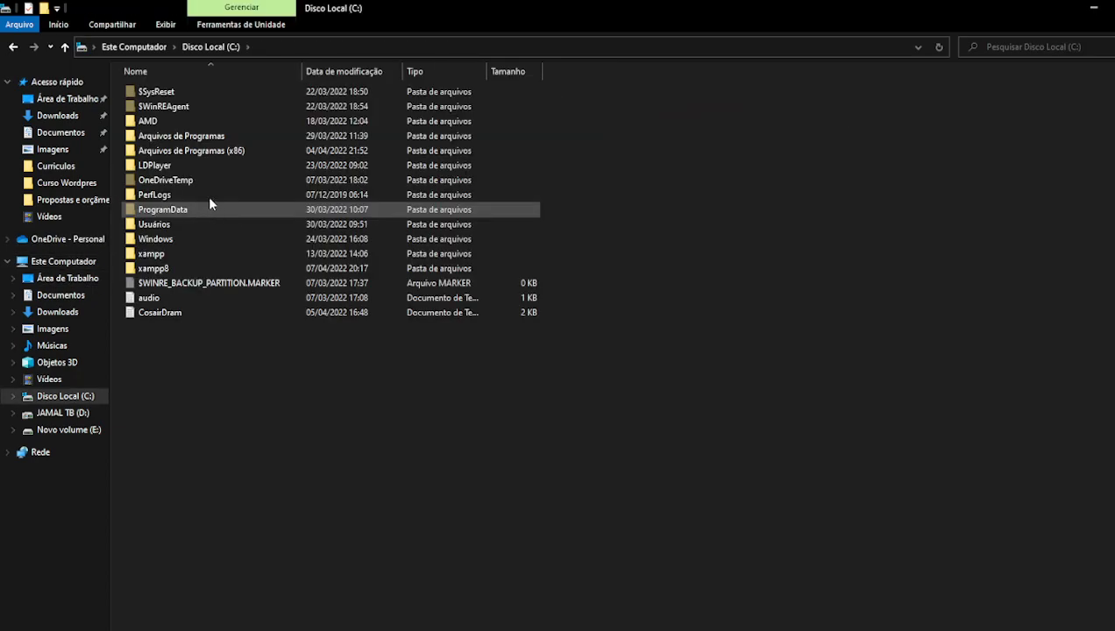
double_click(158, 225)
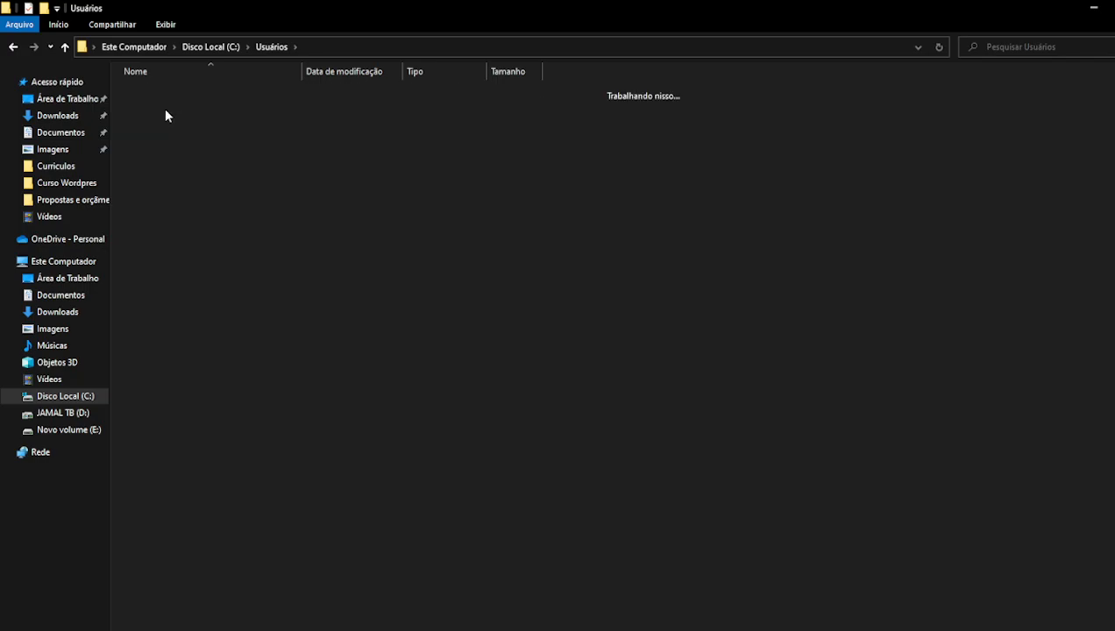
double_click(163, 108)
double_click(163, 136)
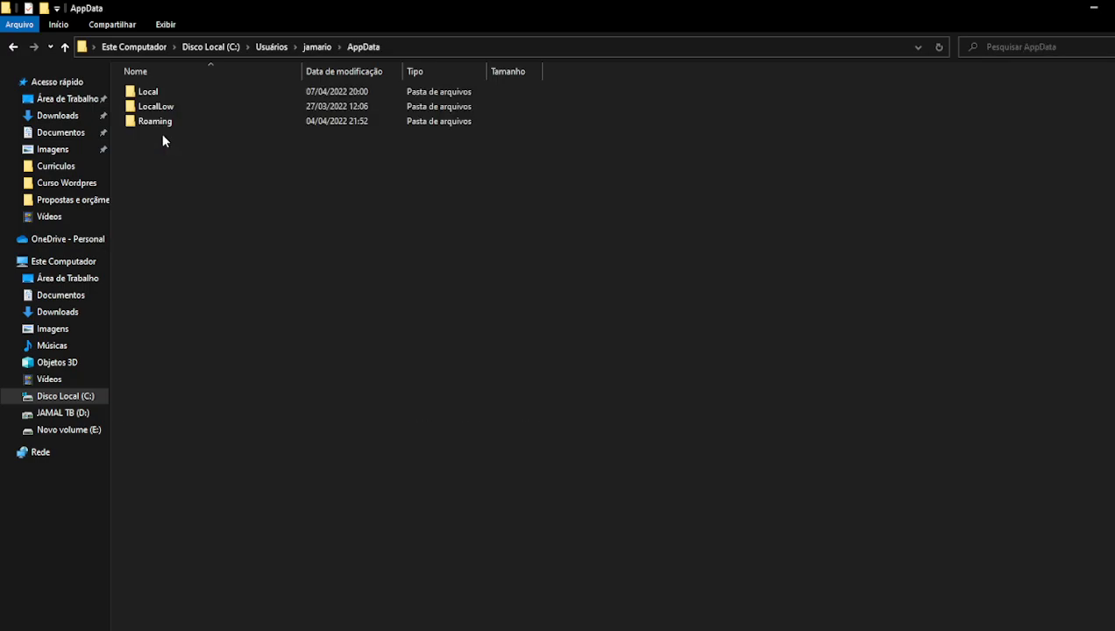
double_click(165, 93)
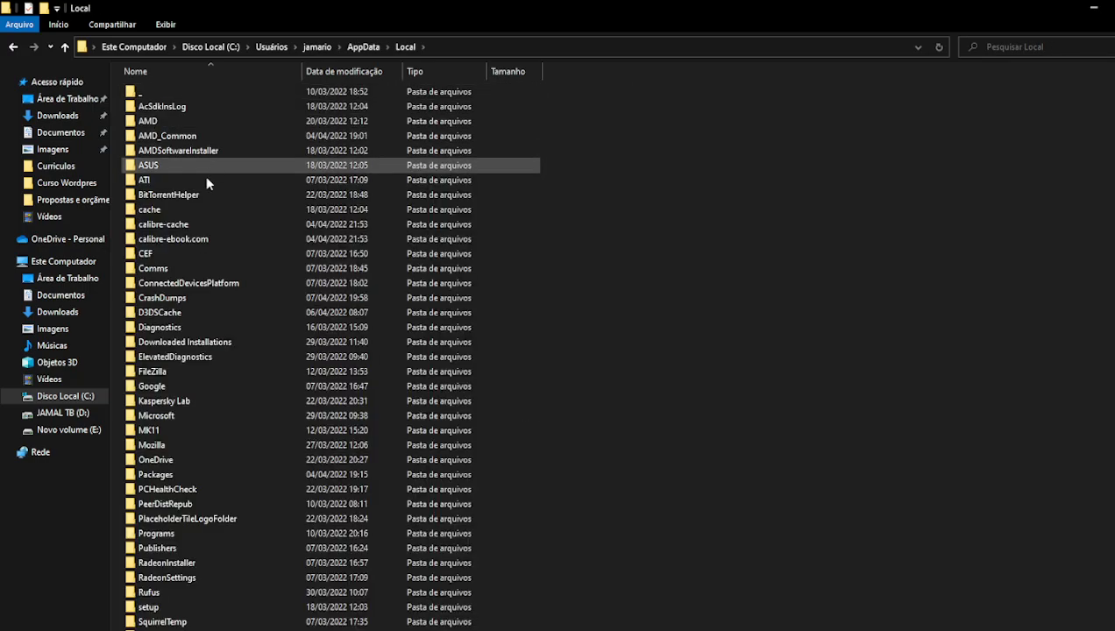
click(197, 196)
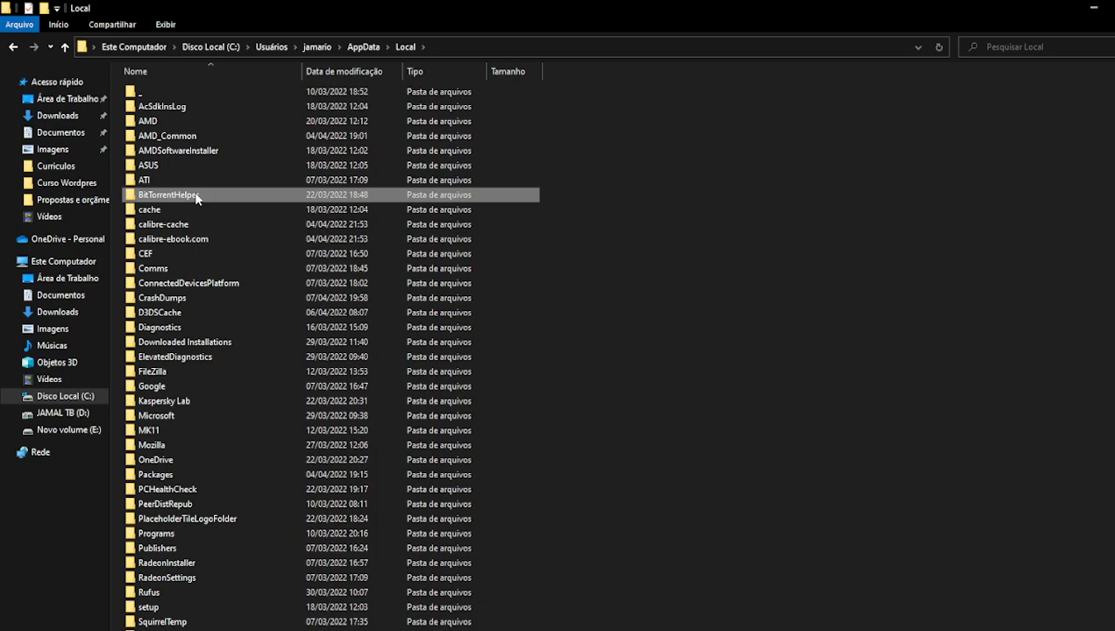
scroll(188, 466, down, 1)
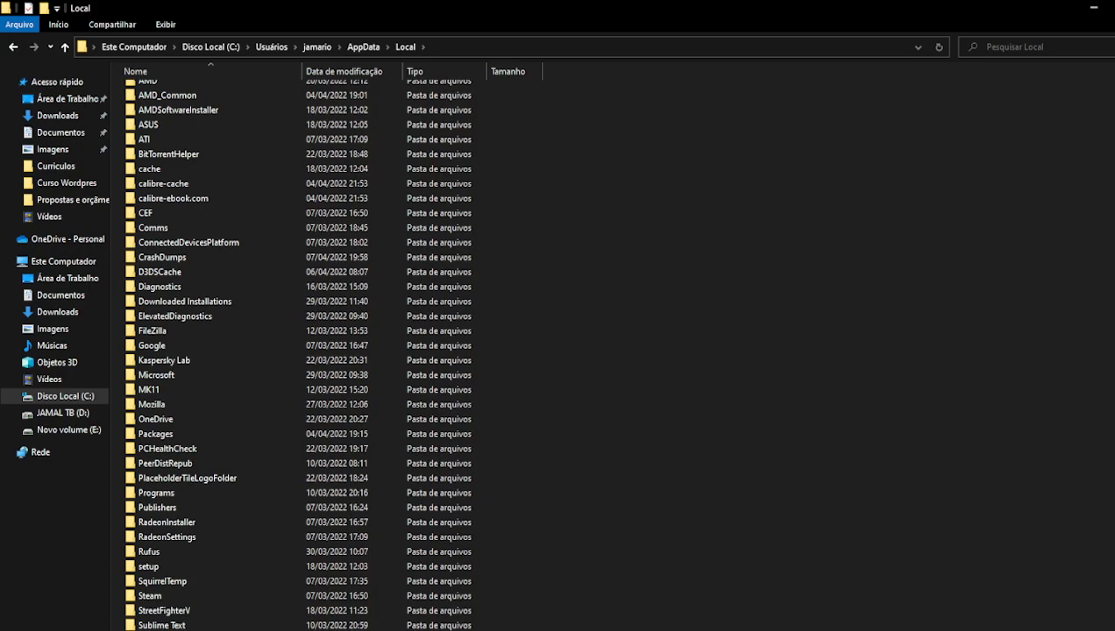
- Open Programs\Microsoft VS Code and select the Code application, then return to the XAMPP Configuration
click(1094, 8)
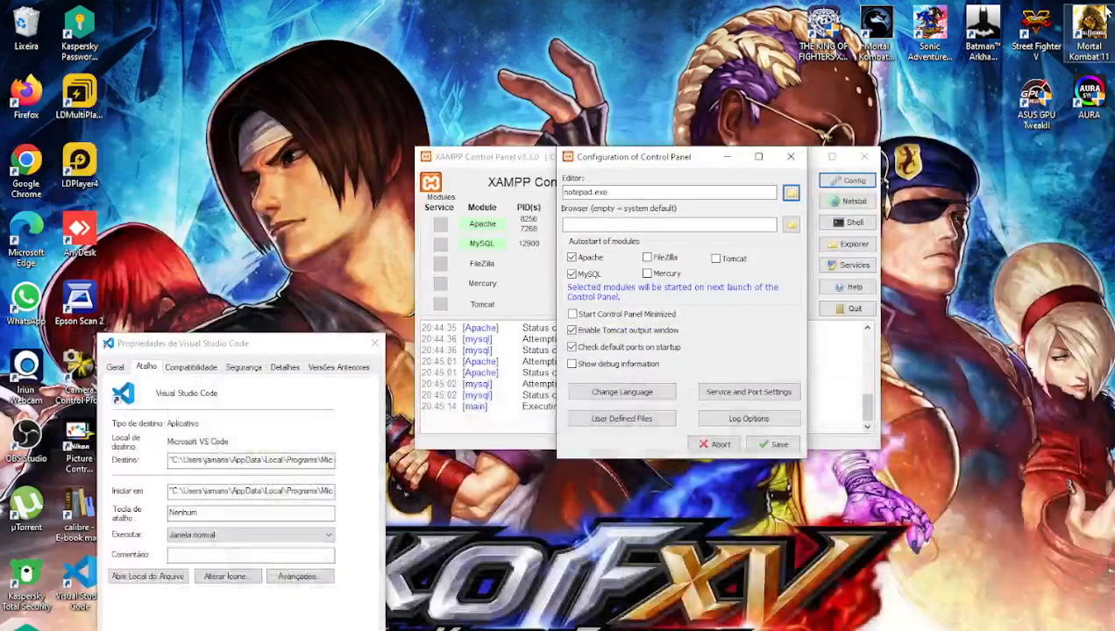
click(296, 463)
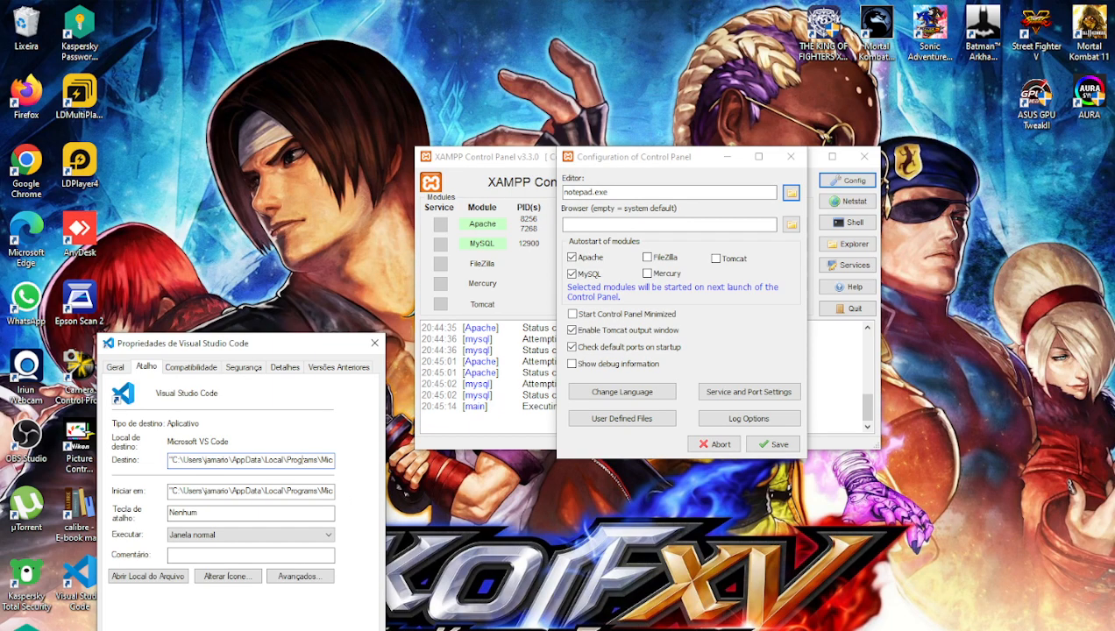
click(428, 630)
click(386, 614)
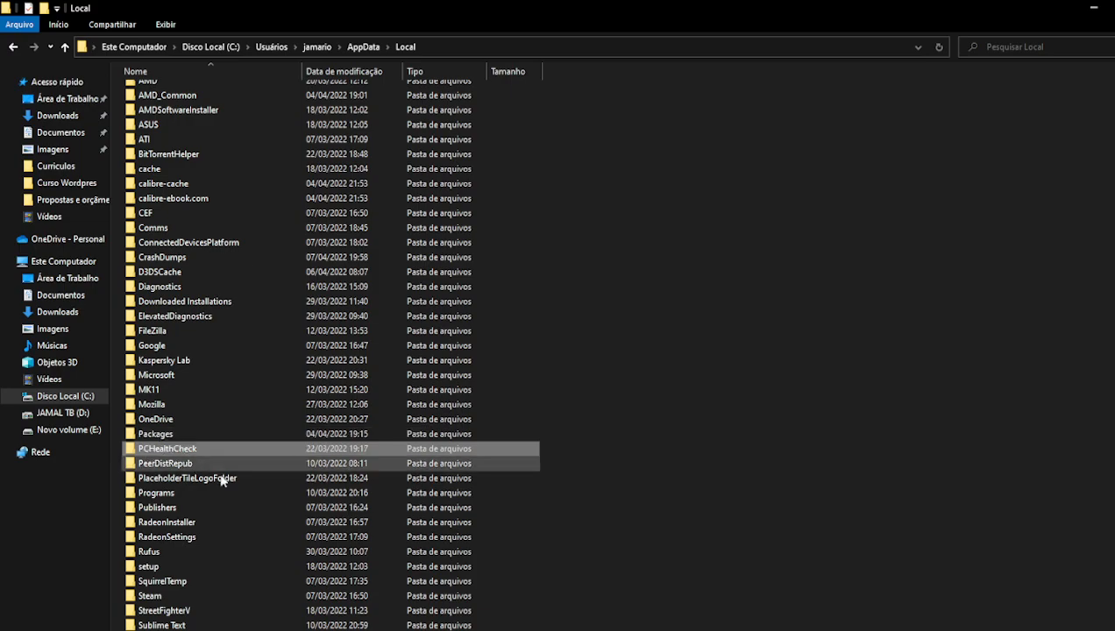
double_click(158, 494)
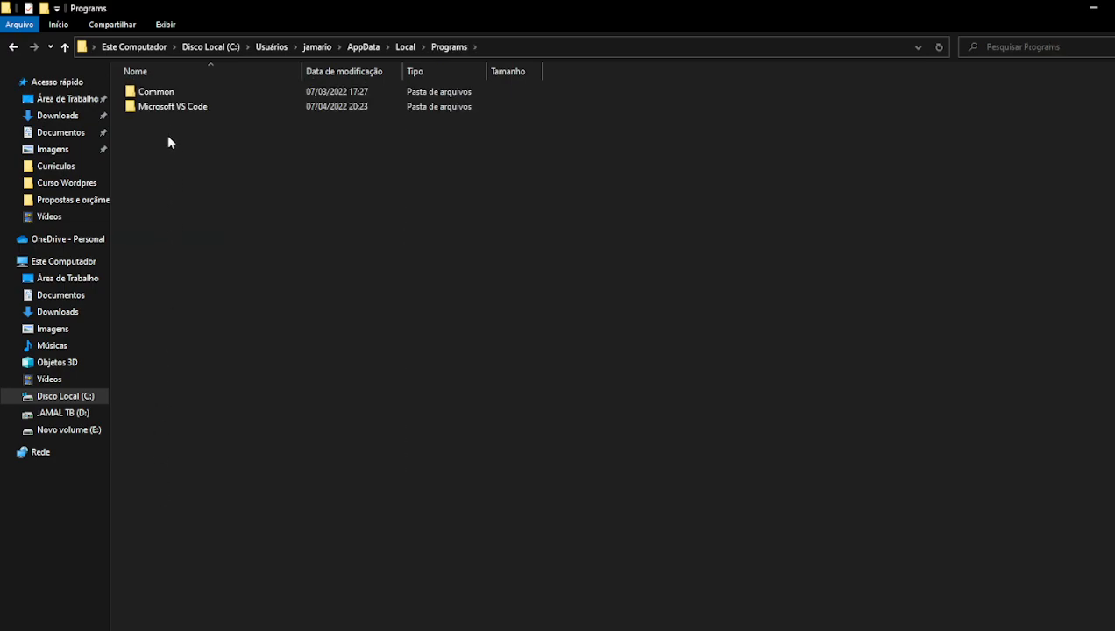
double_click(169, 107)
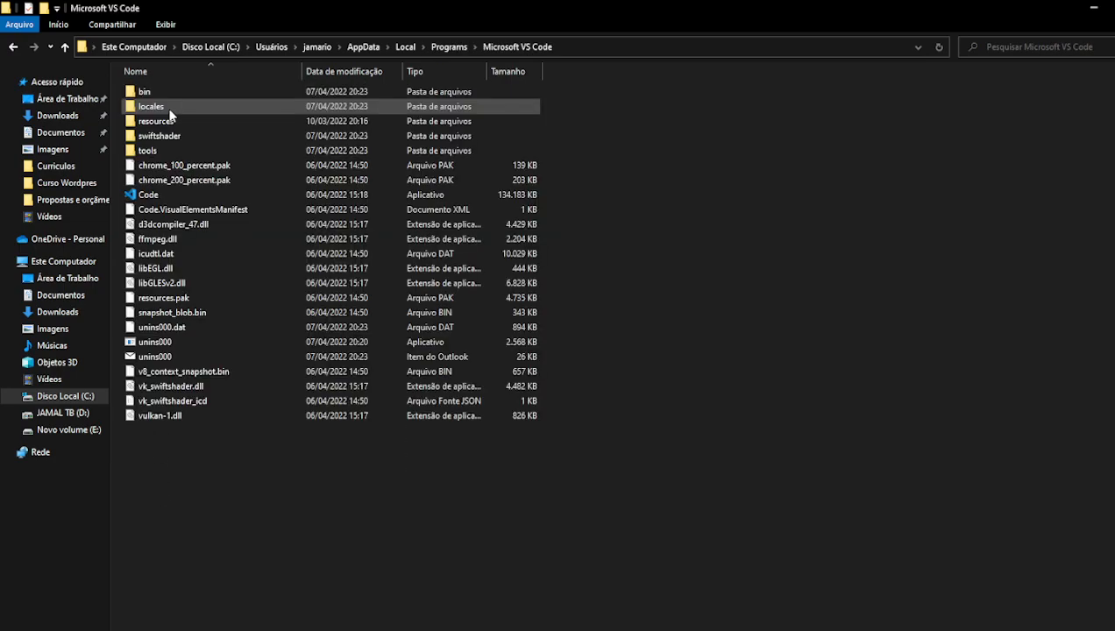
click(157, 197)
click(730, 628)
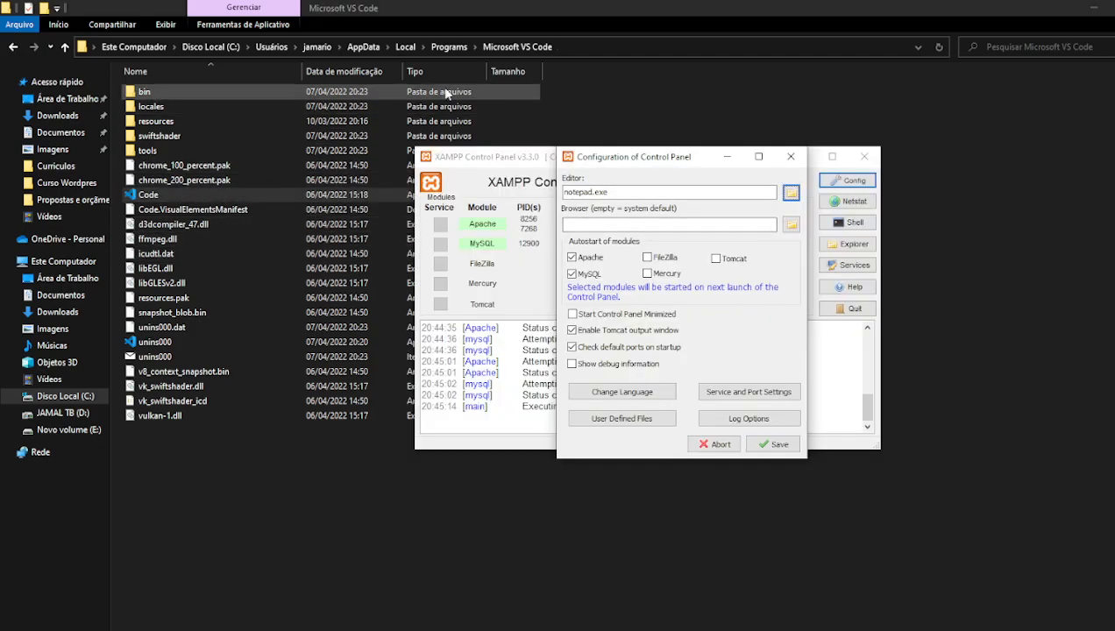
- Browse to Code.exe by pasting the Microsoft VS Code folder path into the file dialog
click(791, 224)
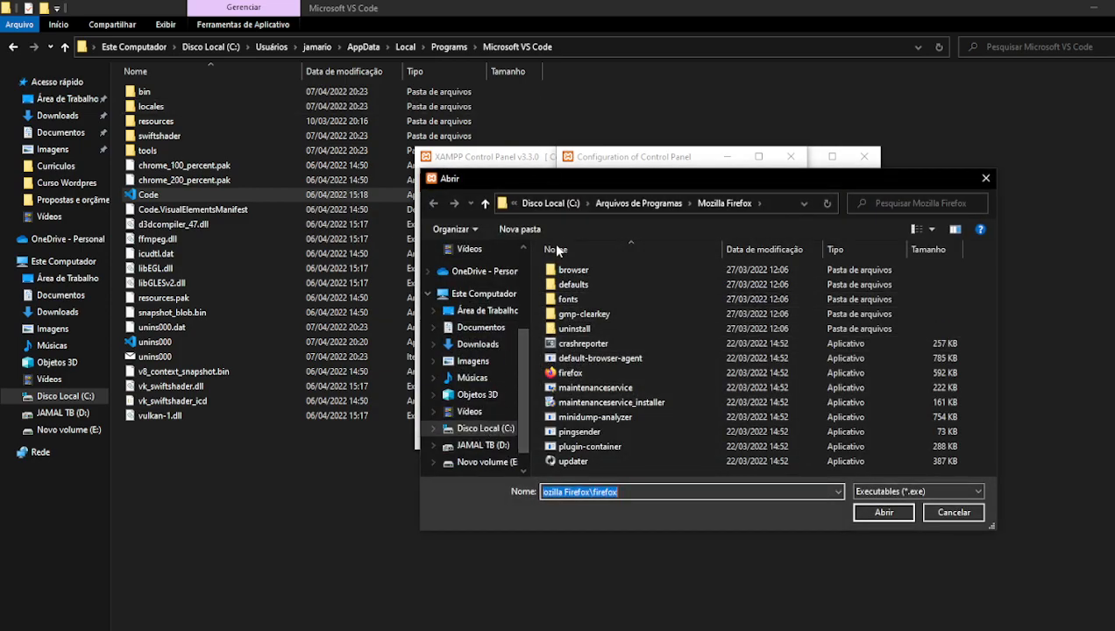
click(617, 42)
click(613, 44)
key(ctrl+c)
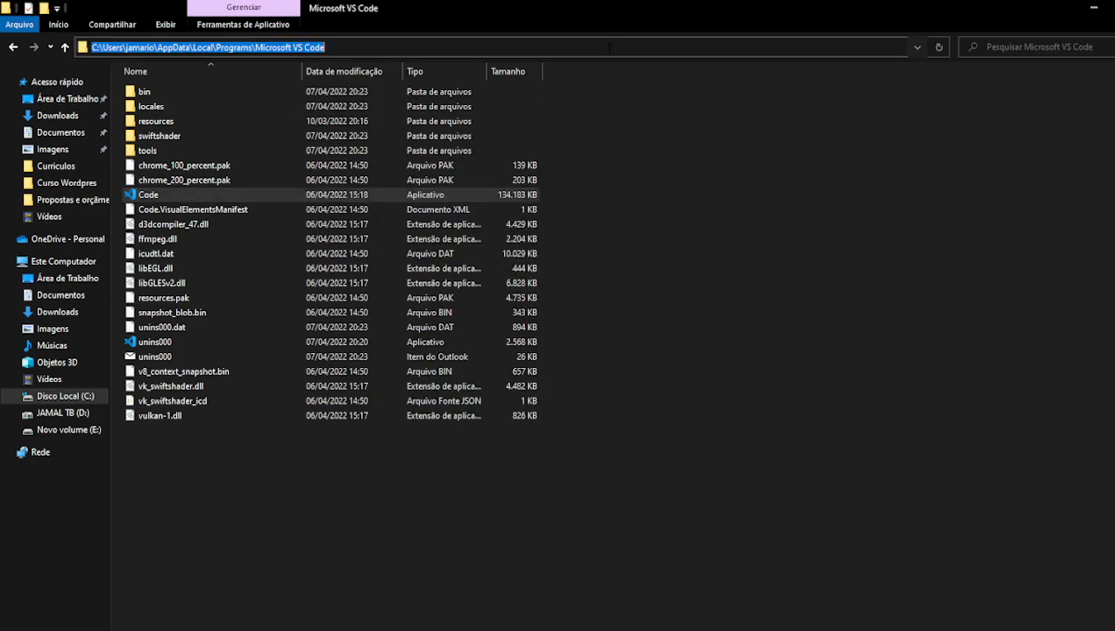
click(602, 184)
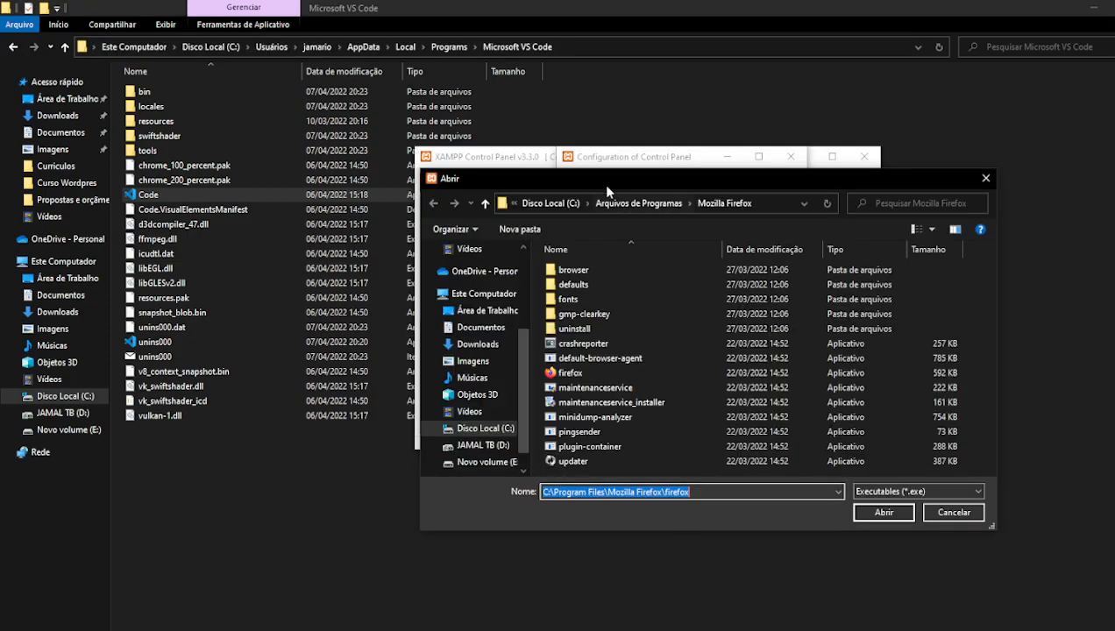
click(702, 493)
drag(702, 493, 554, 493)
key(ctrl+v)
key(Return)
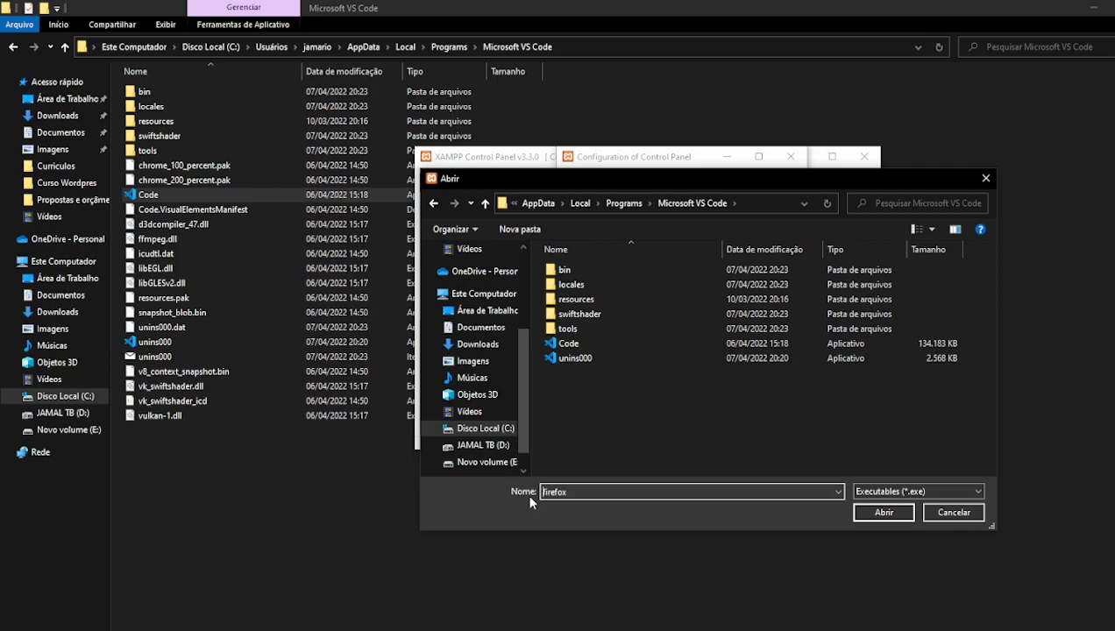
click(568, 343)
click(893, 514)
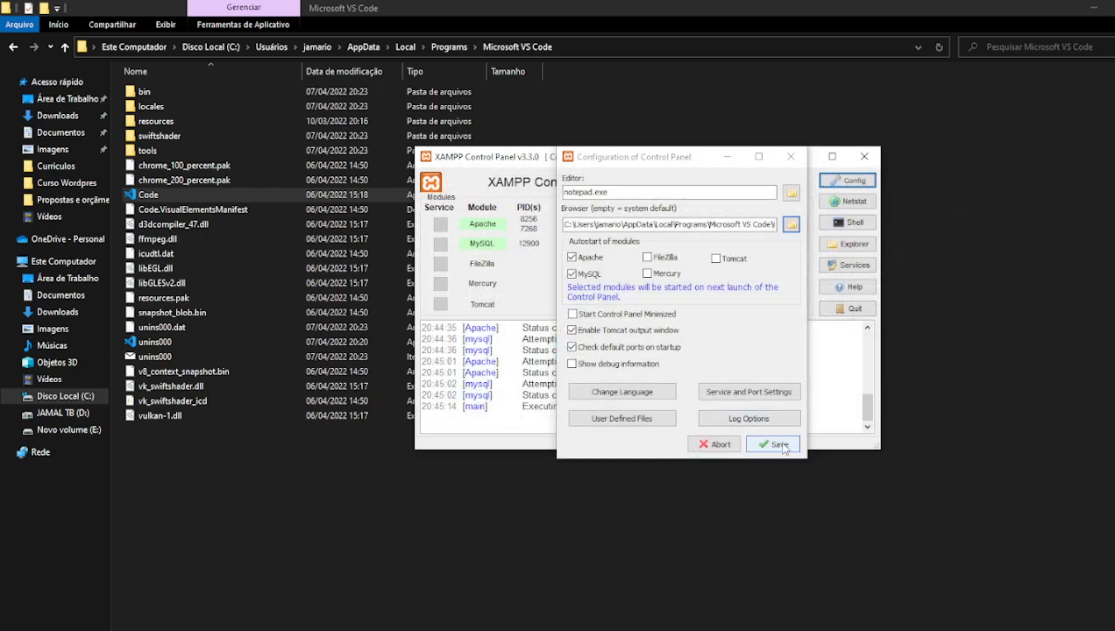
- Set Editor to the Code.exe path, clear Browser, save, and dismiss the access-denied error
click(663, 227)
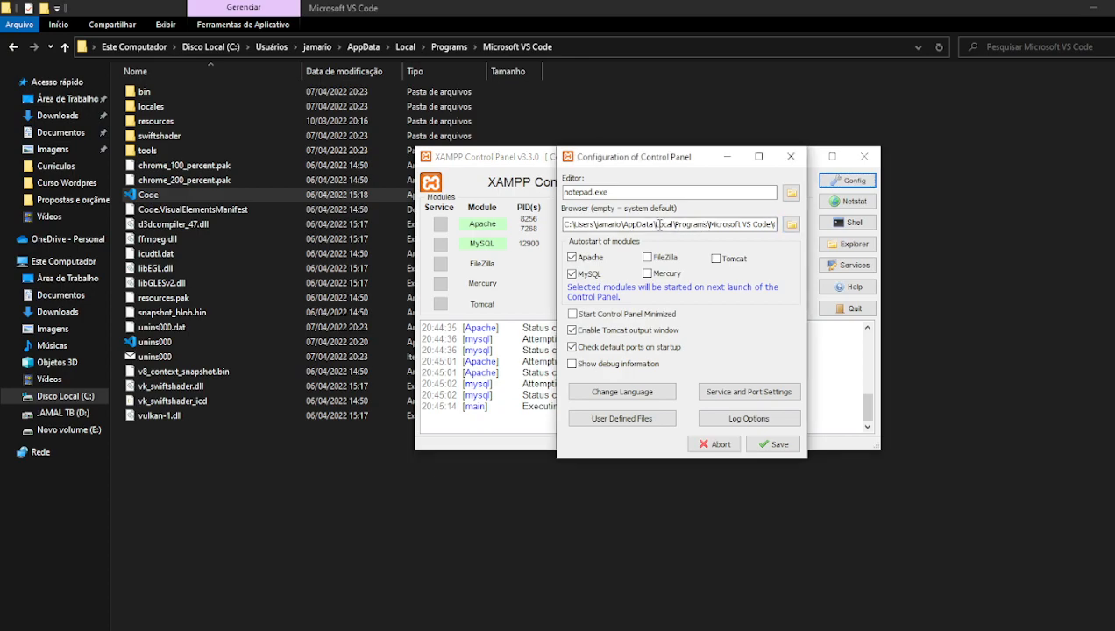
key(ctrl+a)
key(ctrl+c)
click(641, 193)
key(ctrl+a)
key(ctrl+v)
click(591, 226)
key(ctrl+a)
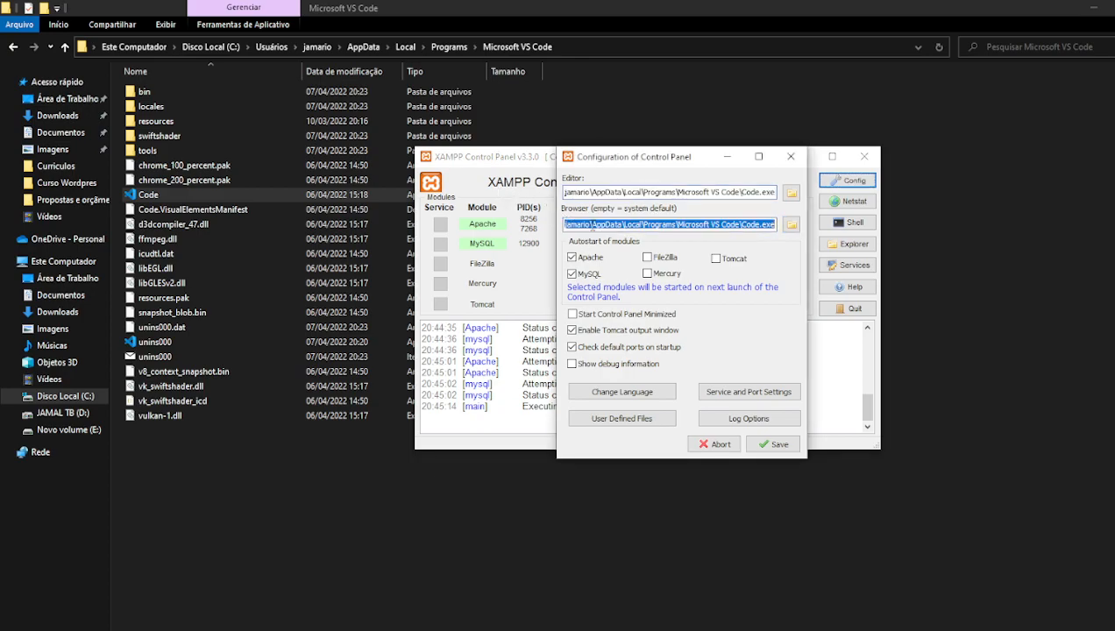
key(BackSpace)
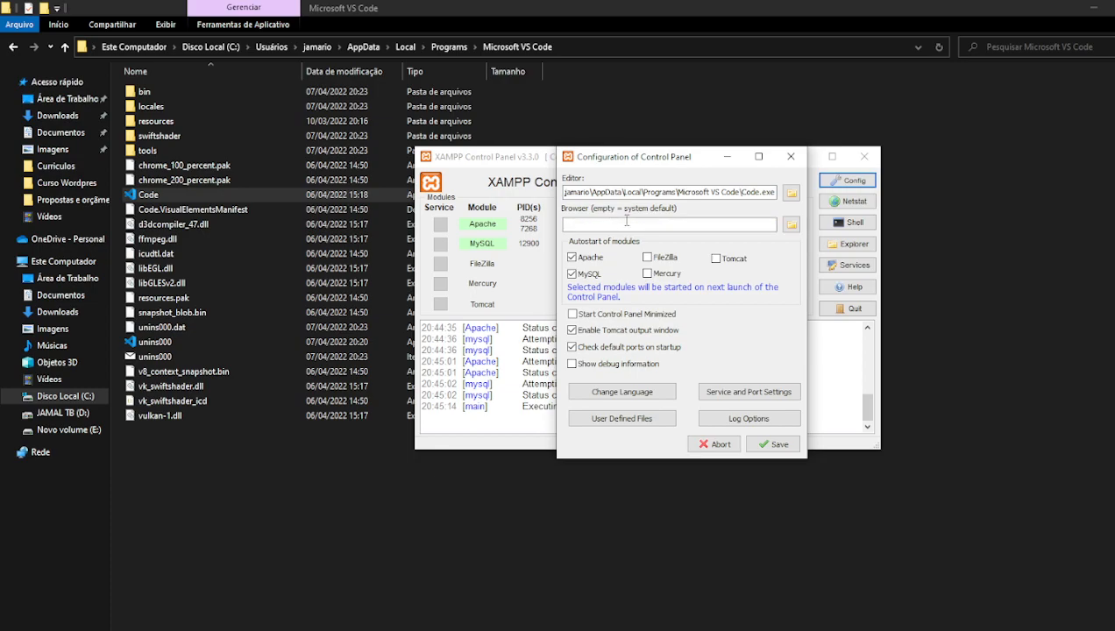
click(779, 446)
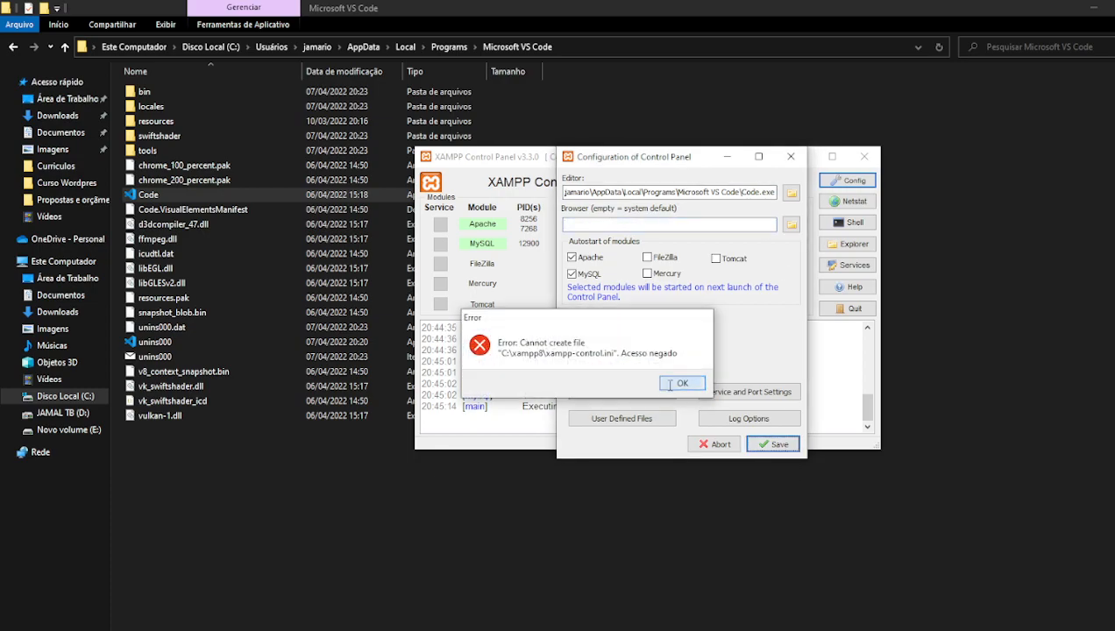
click(666, 384)
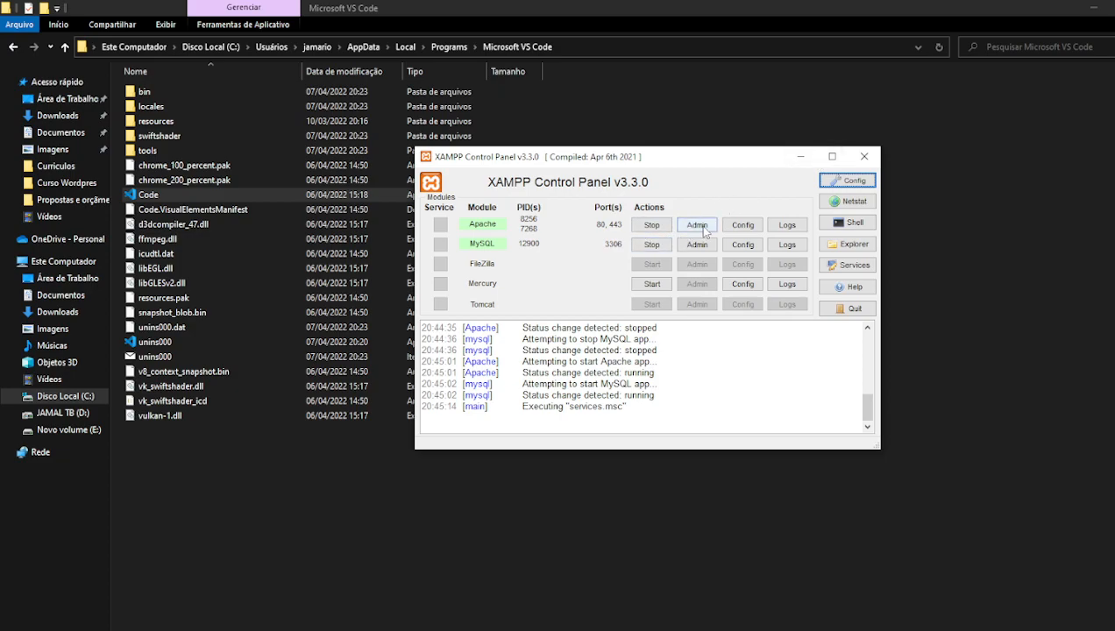
- Open Apache's httpd.conf from Config to confirm it opens in VS Code, then close it
click(741, 225)
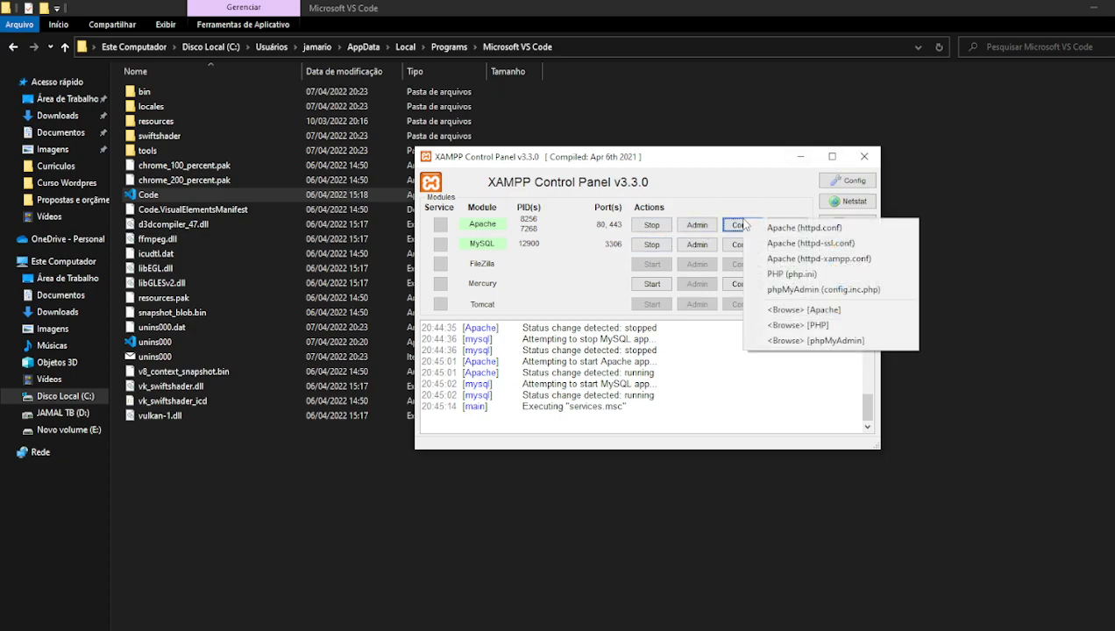
click(776, 230)
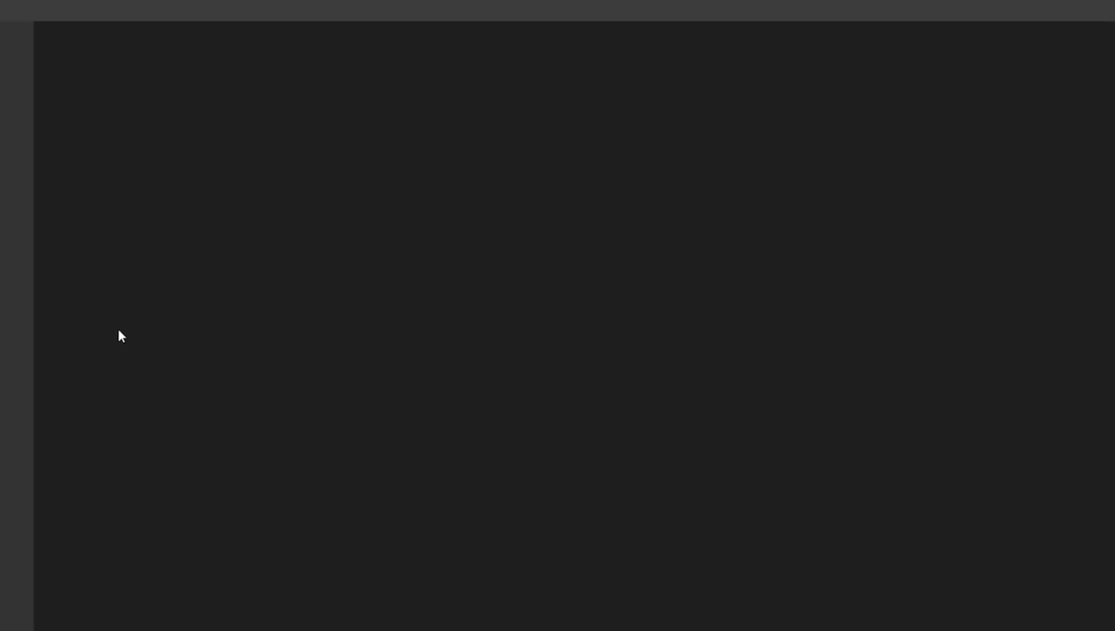
scroll(561, 344, down, 6)
scroll(561, 343, up, 6)
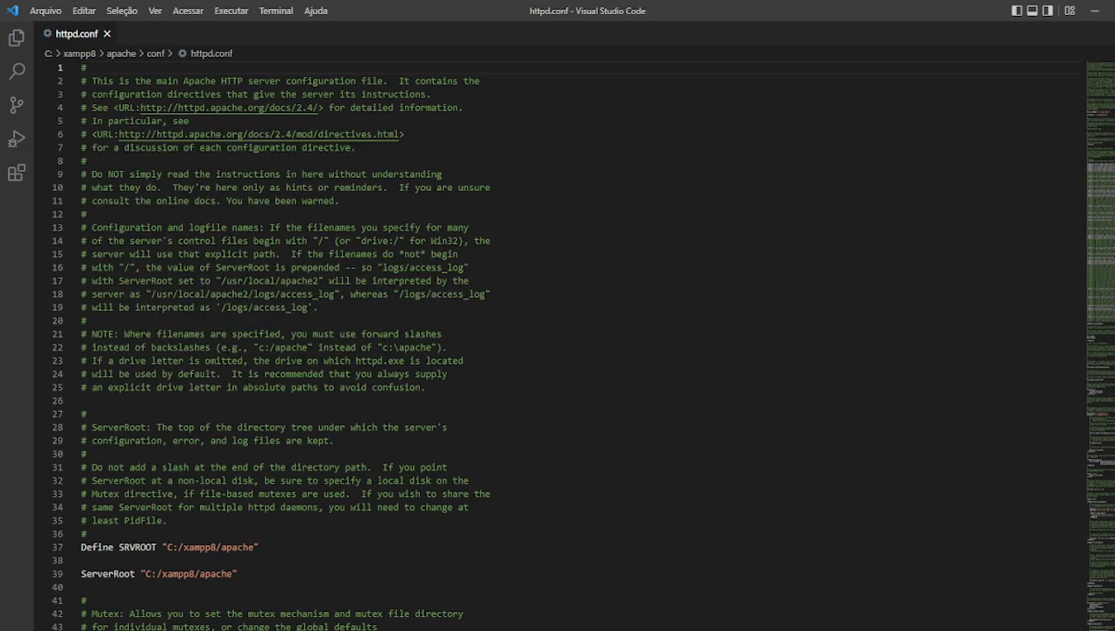
click(107, 33)
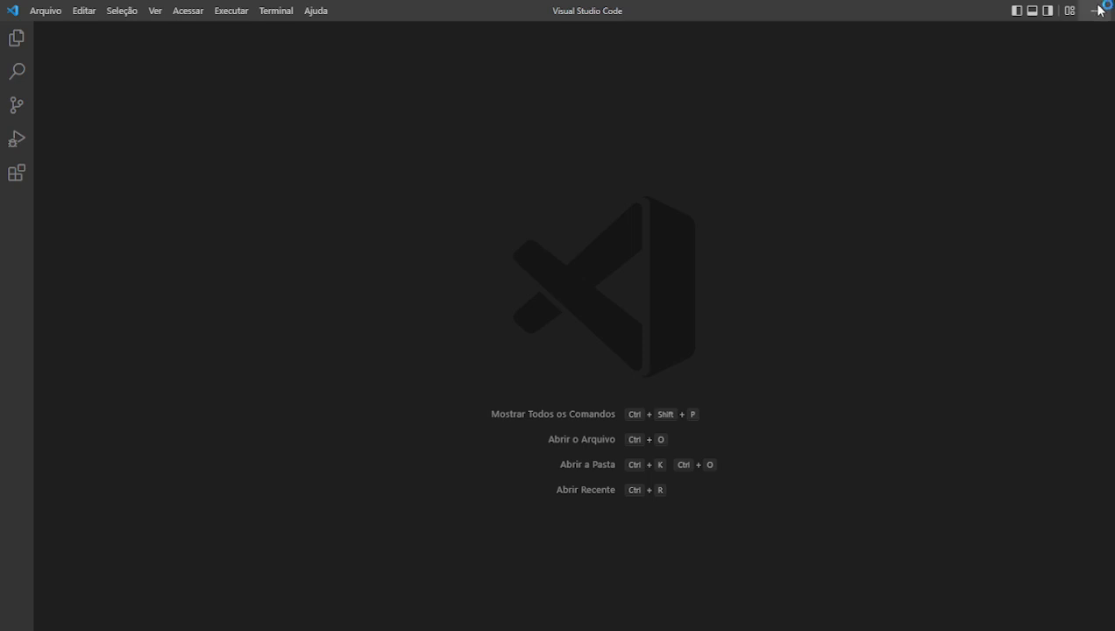
click(1100, 9)
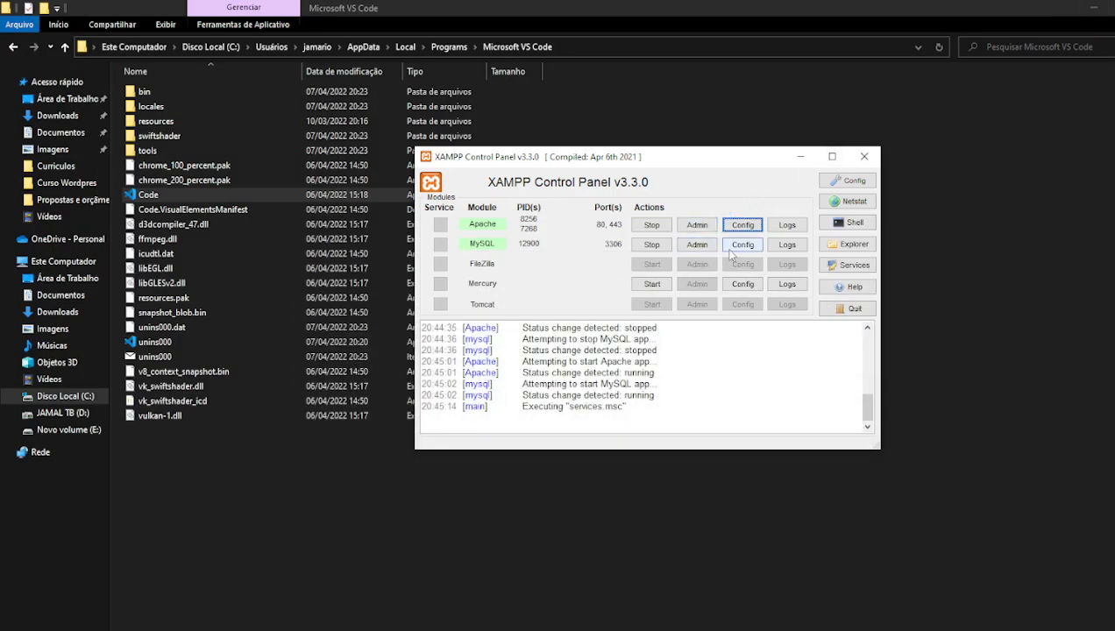
- Open php.ini from Apache's Config in VS Code, close it, and reopen Apache's config file list
click(751, 245)
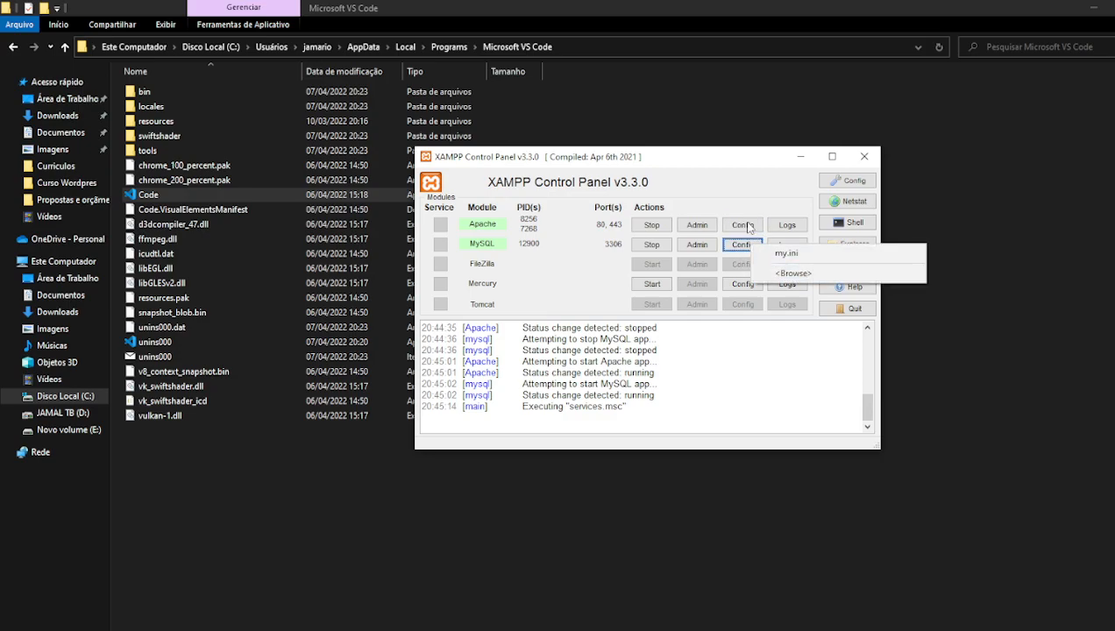
click(744, 226)
click(798, 277)
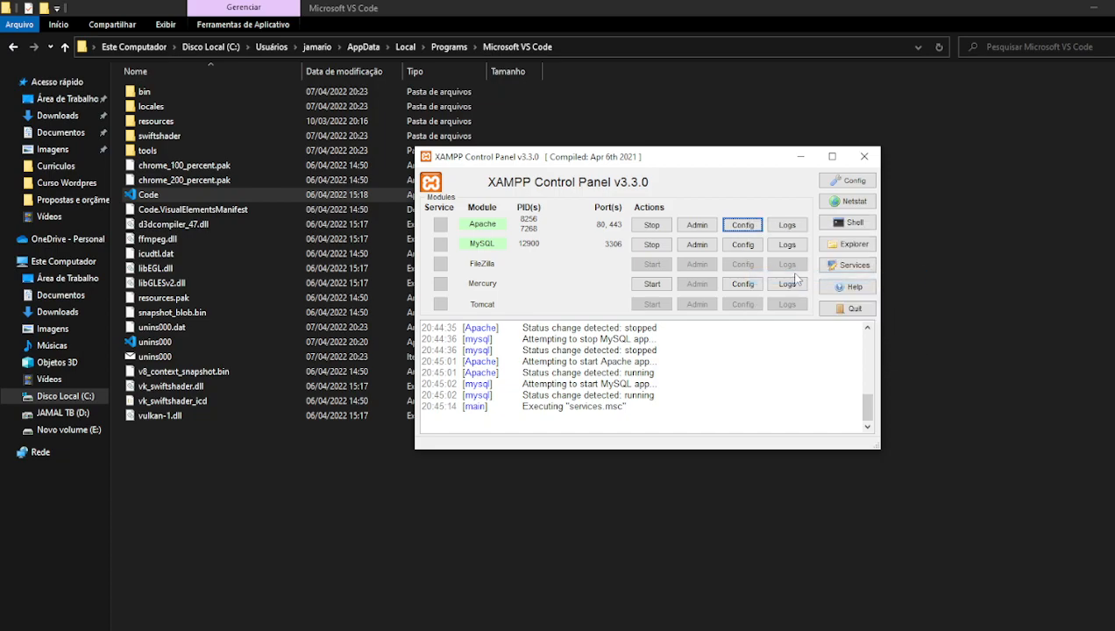
click(107, 33)
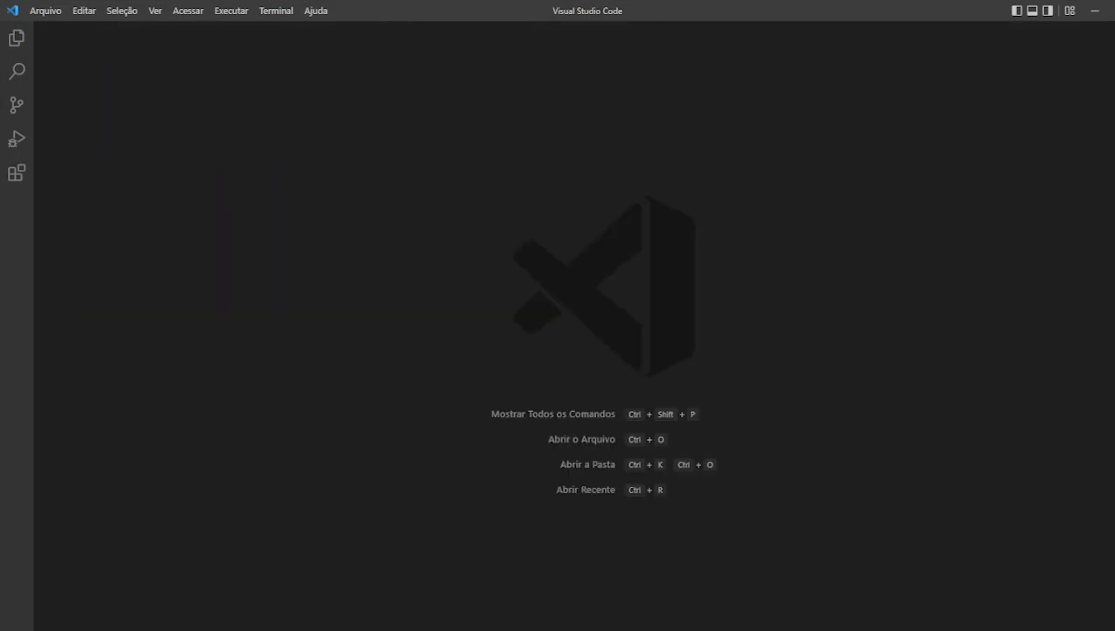
click(1095, 11)
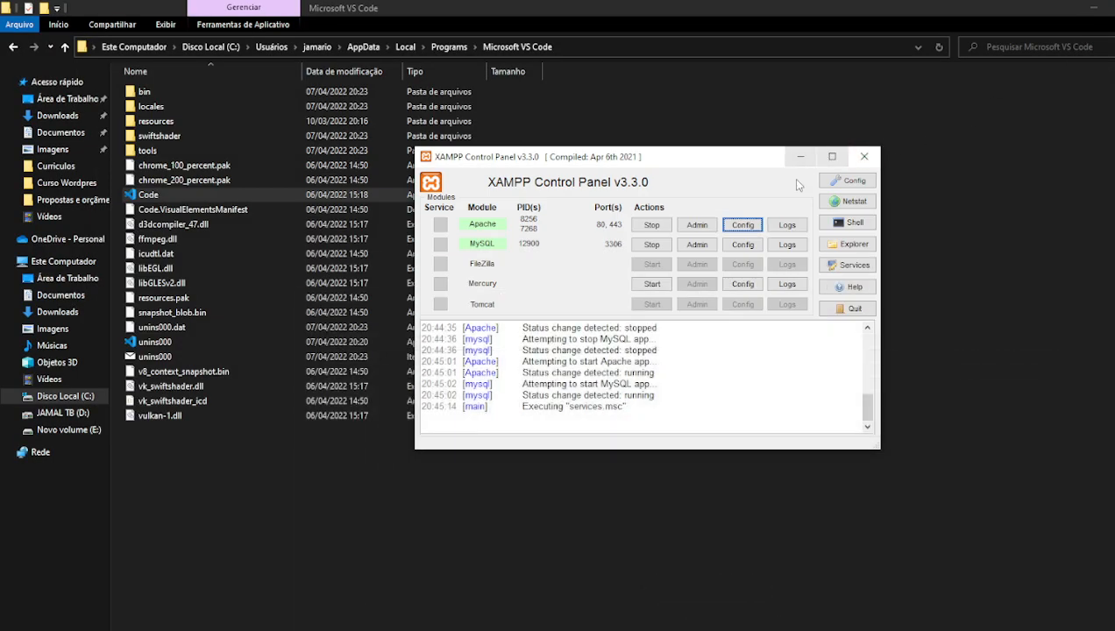
click(744, 227)
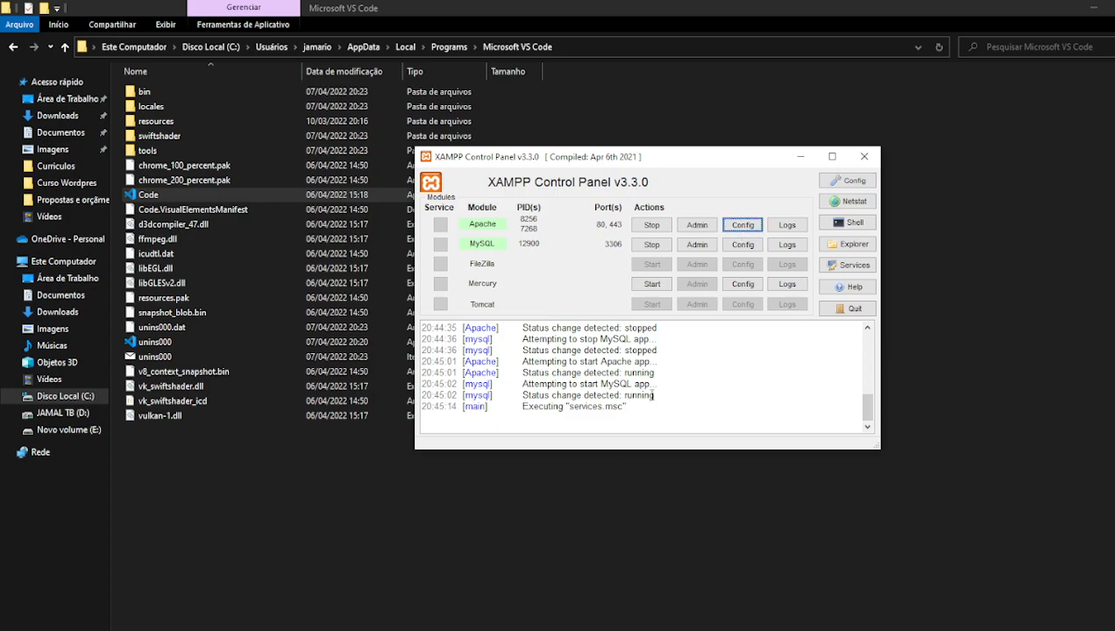
click(743, 224)
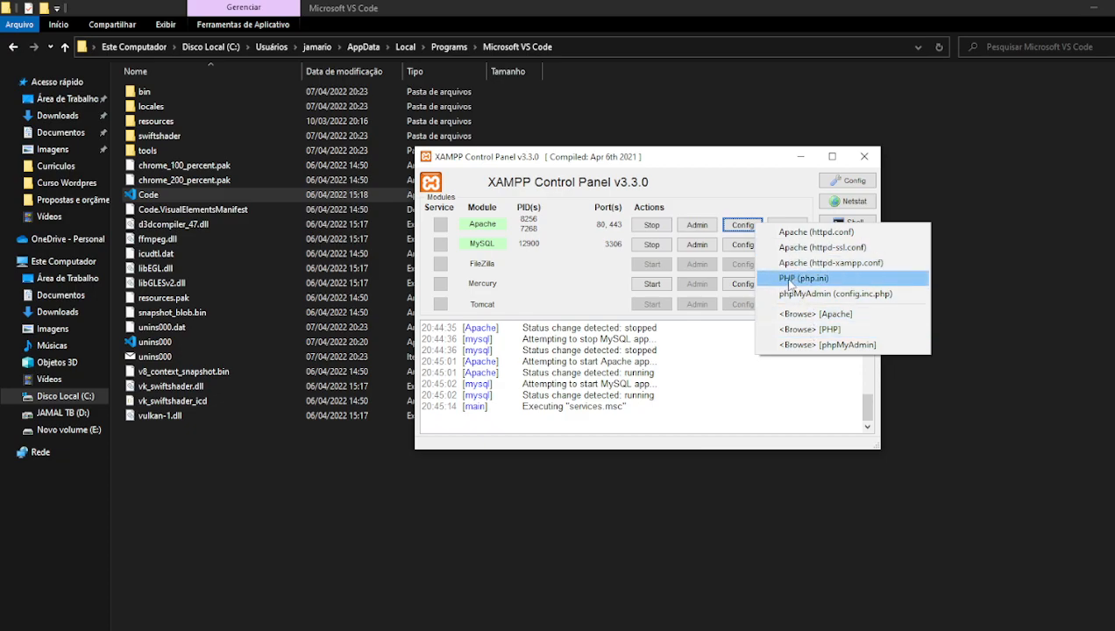
- Close the config list, Abort the Control Panel configuration dialog, and minimize XAMPP
click(811, 206)
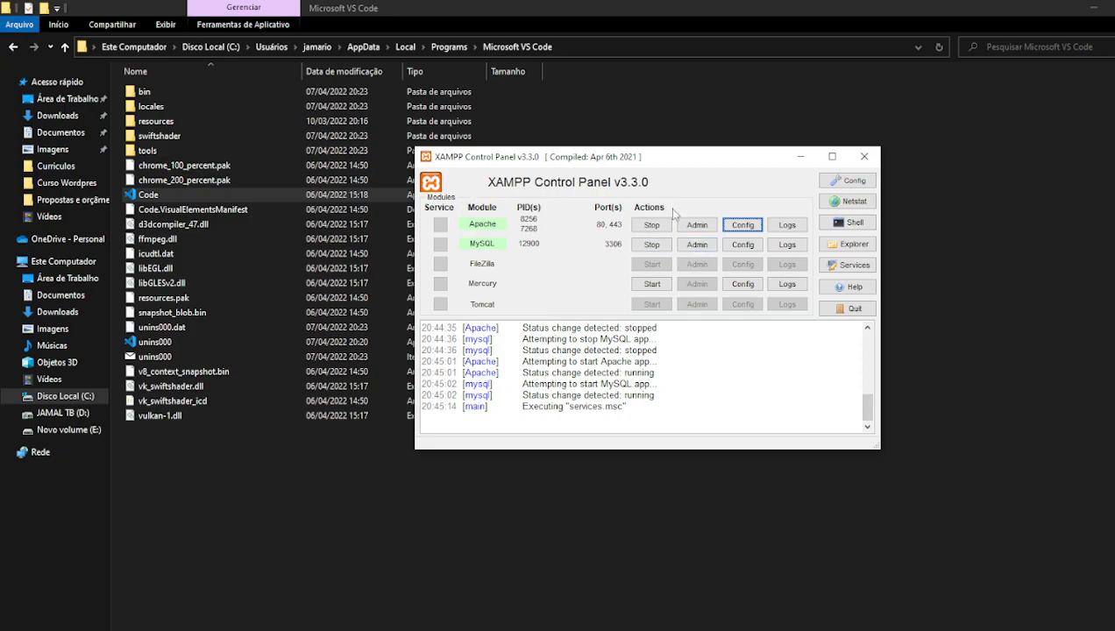
click(848, 181)
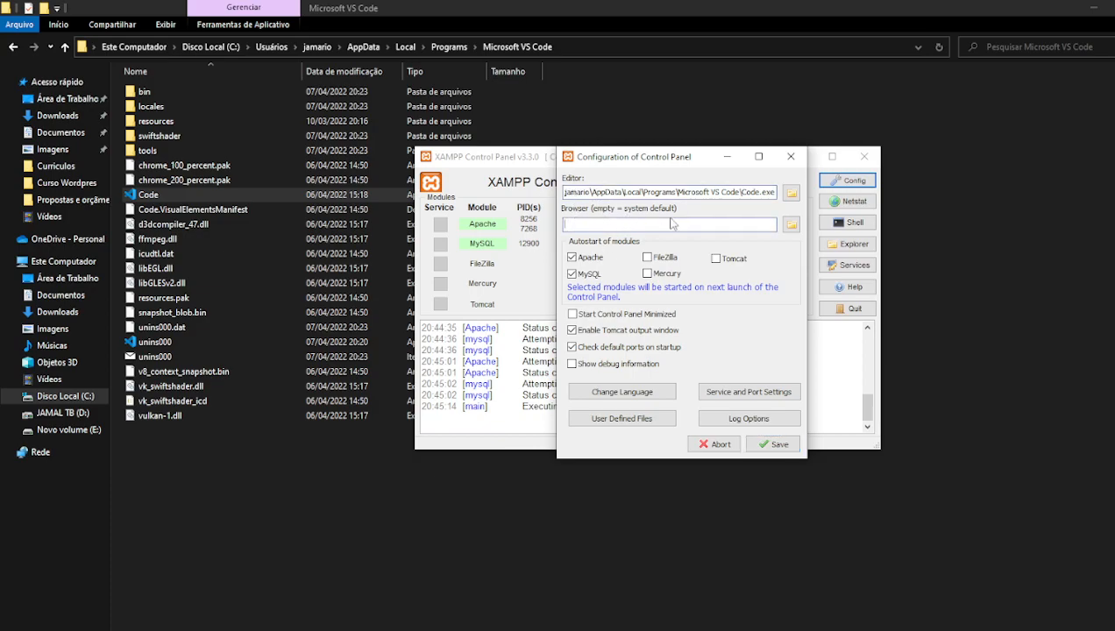
click(715, 444)
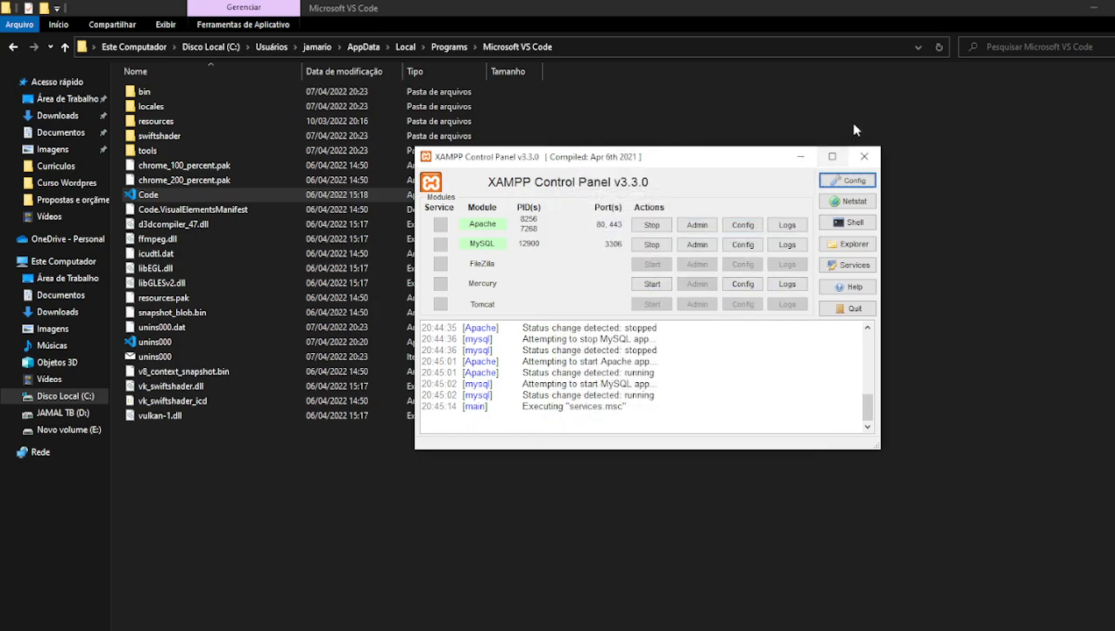
click(800, 156)
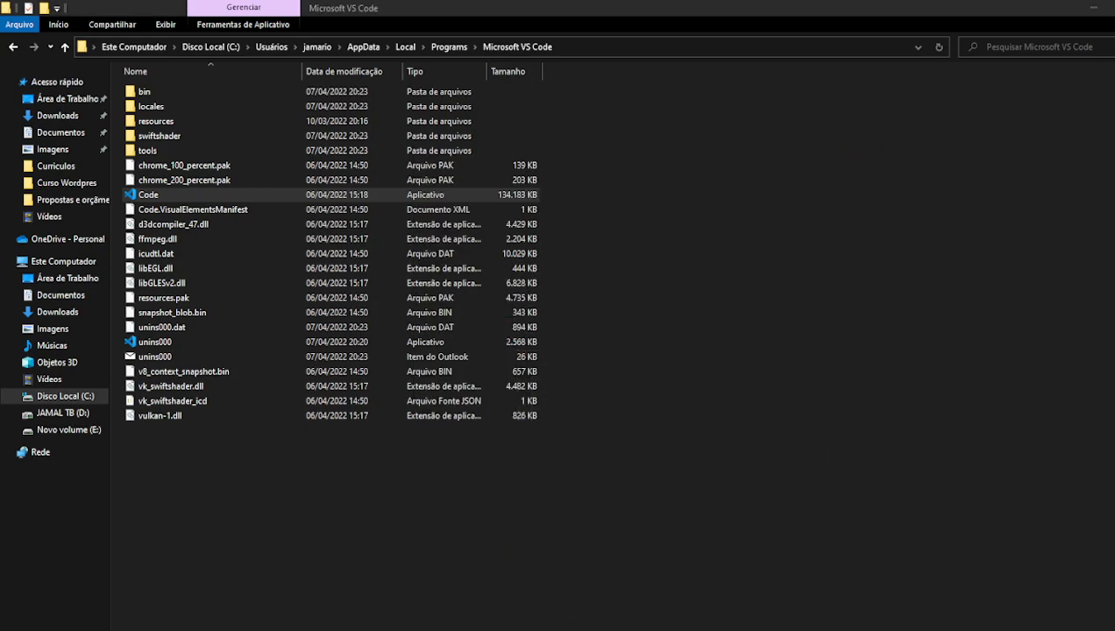
key(alt+Tab)
- Switch to the 'Wordpress Para quem não é programador' tab showing the local 'Olá, mundo!' front page
click(225, 22)
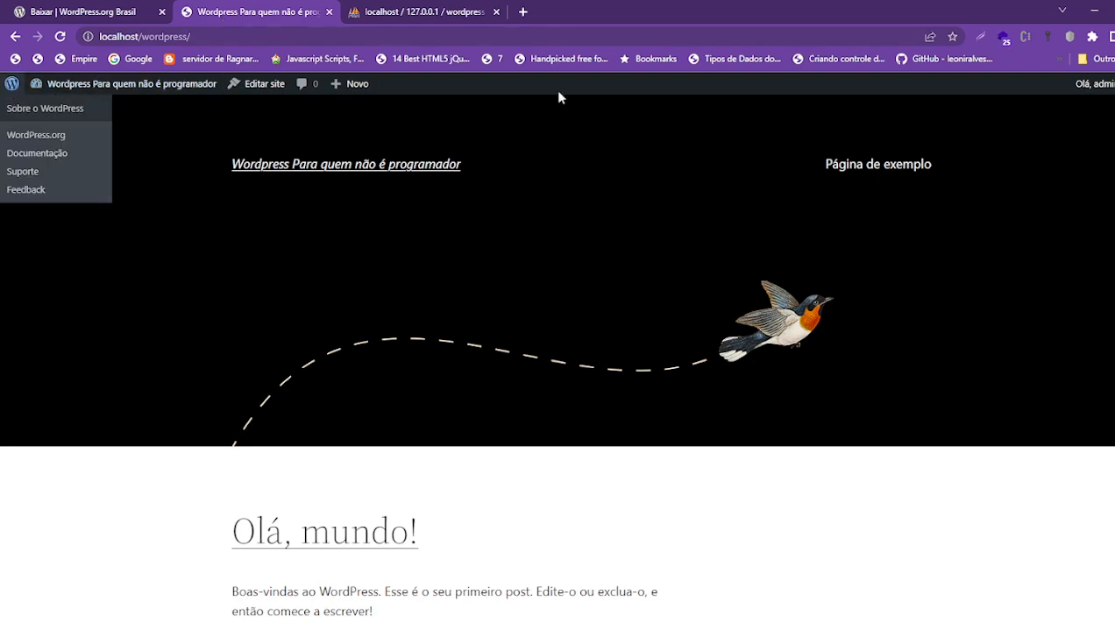
mouse_move(1105, 99)
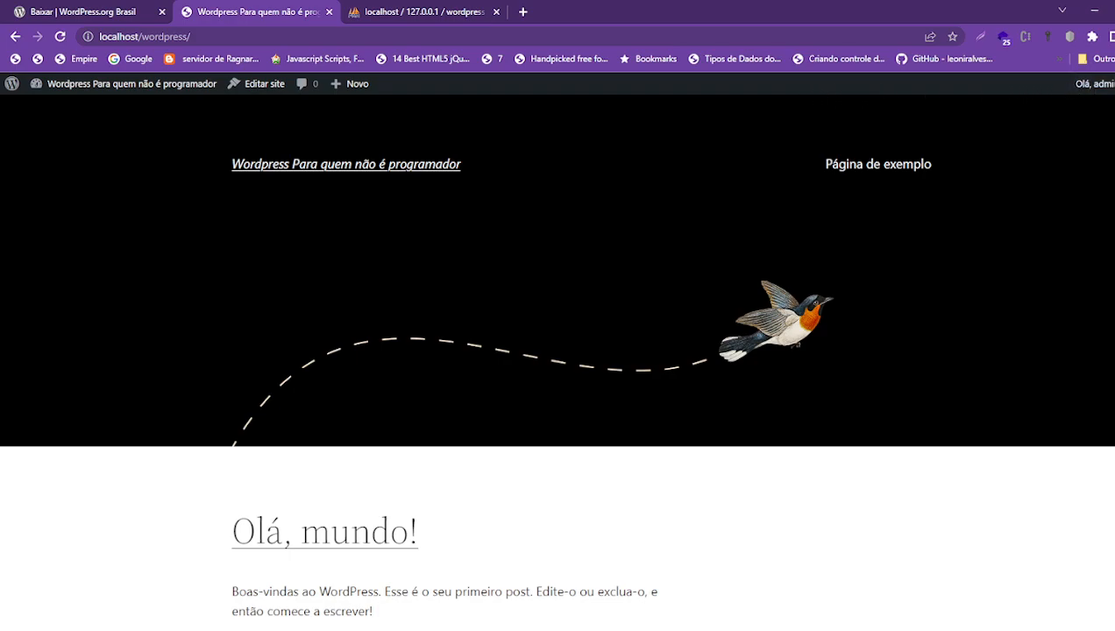
mouse_move(10, 88)
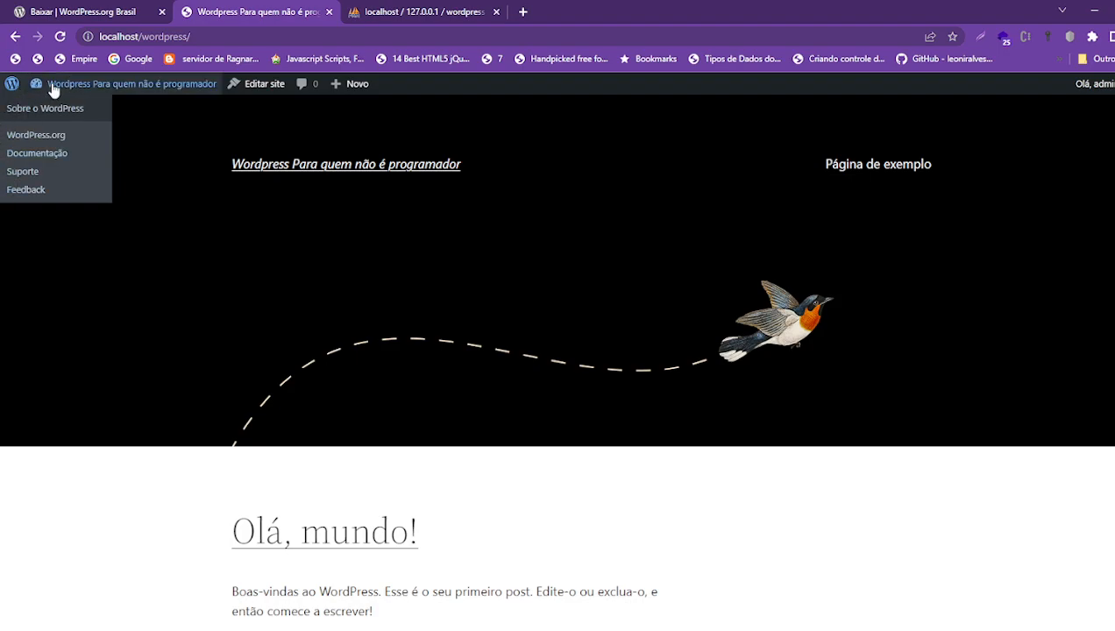
mouse_move(52, 90)
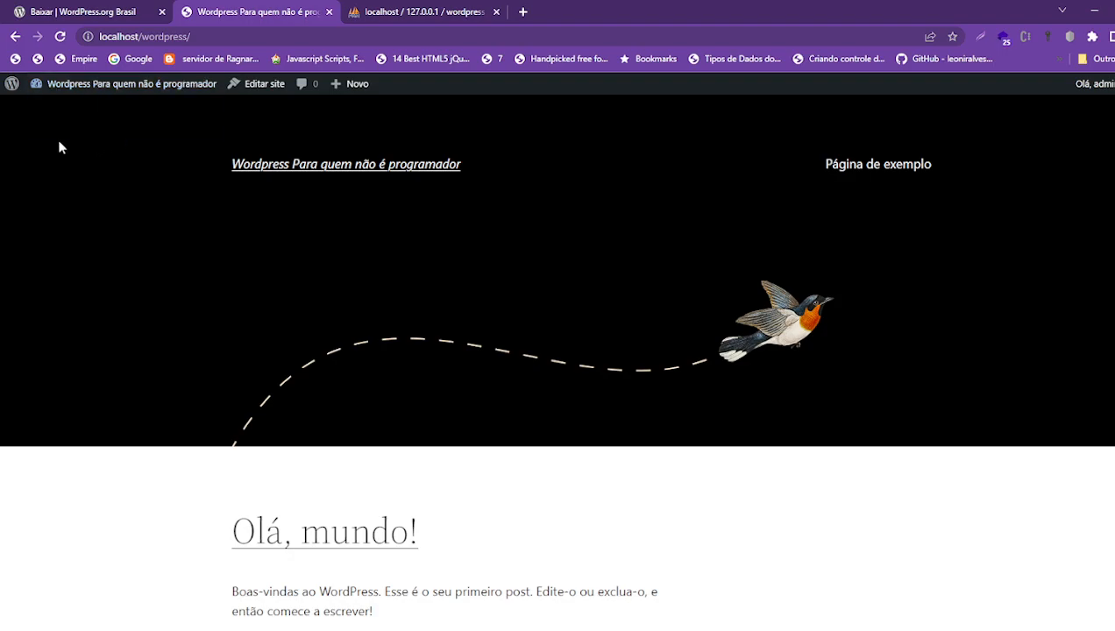
mouse_move(91, 92)
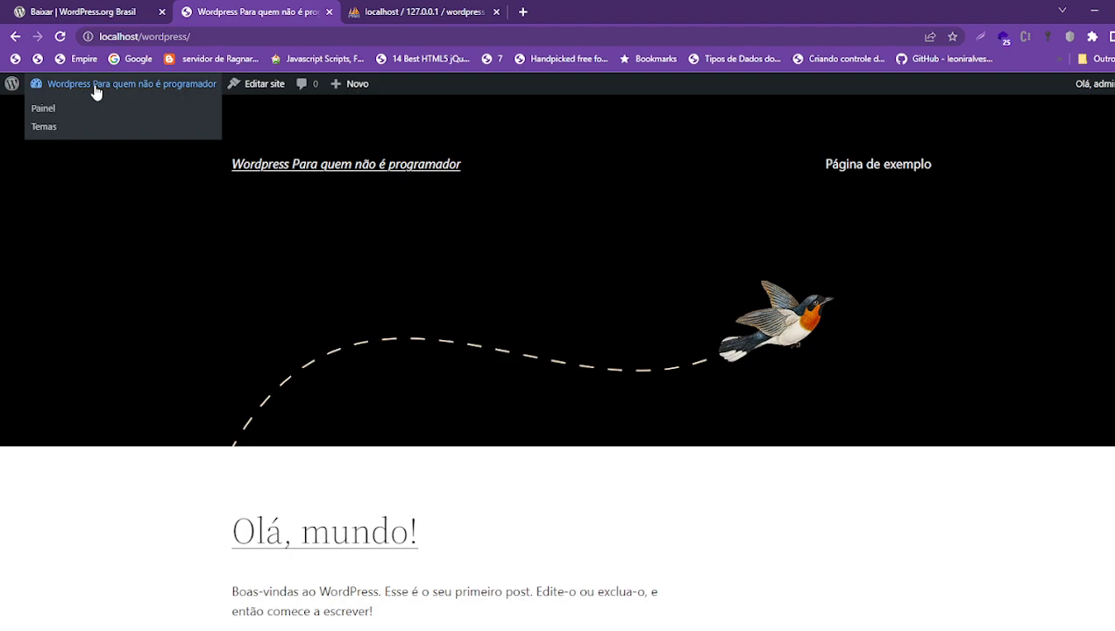
- Open Editar site and inspect the footer, pagination links and 'Olá, mundo!' heading blocks
click(261, 88)
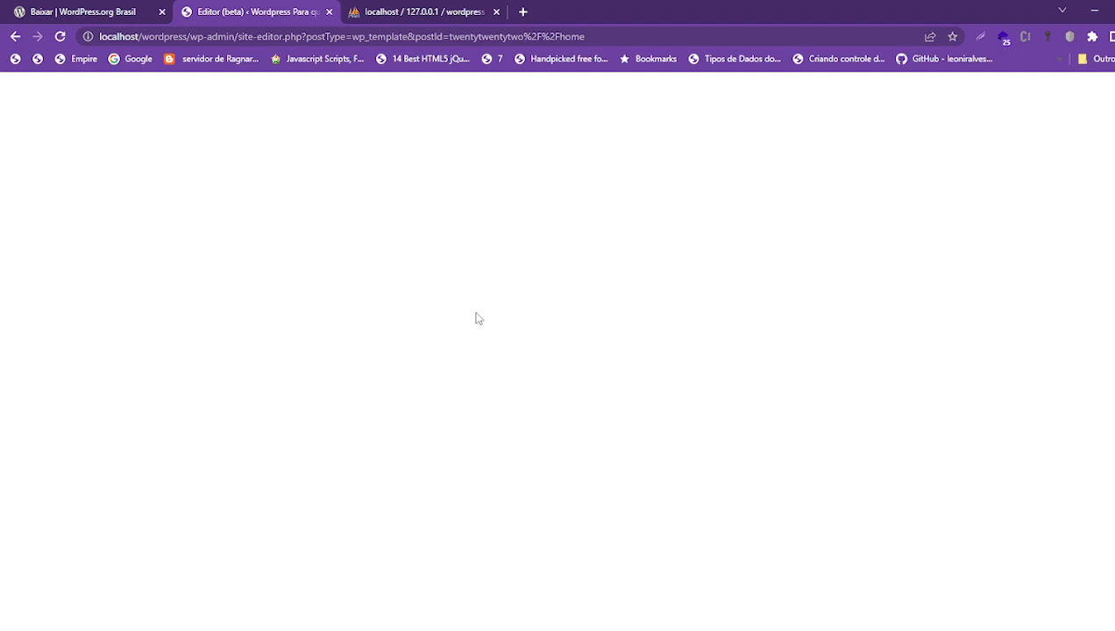
scroll(479, 351, down, 7)
scroll(495, 372, up, 7)
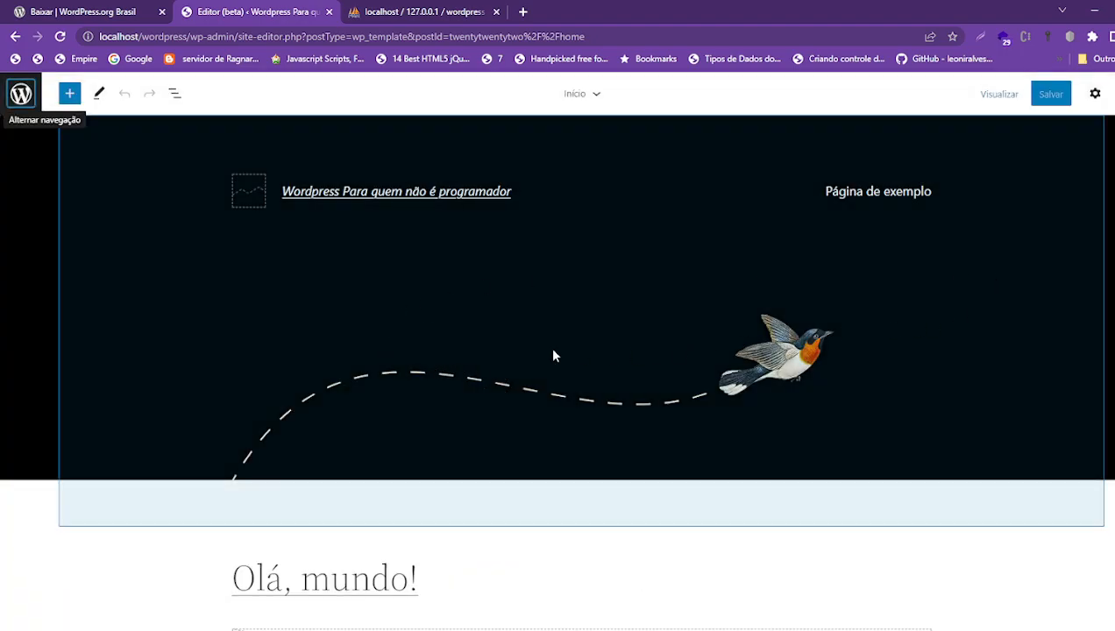
scroll(581, 355, down, 7)
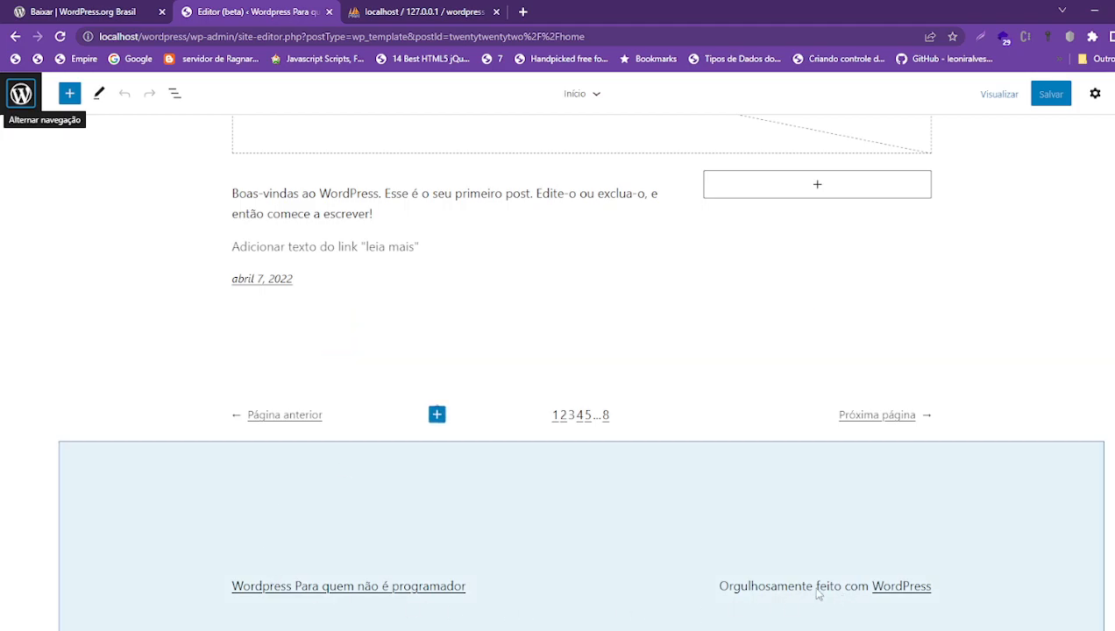
click(817, 595)
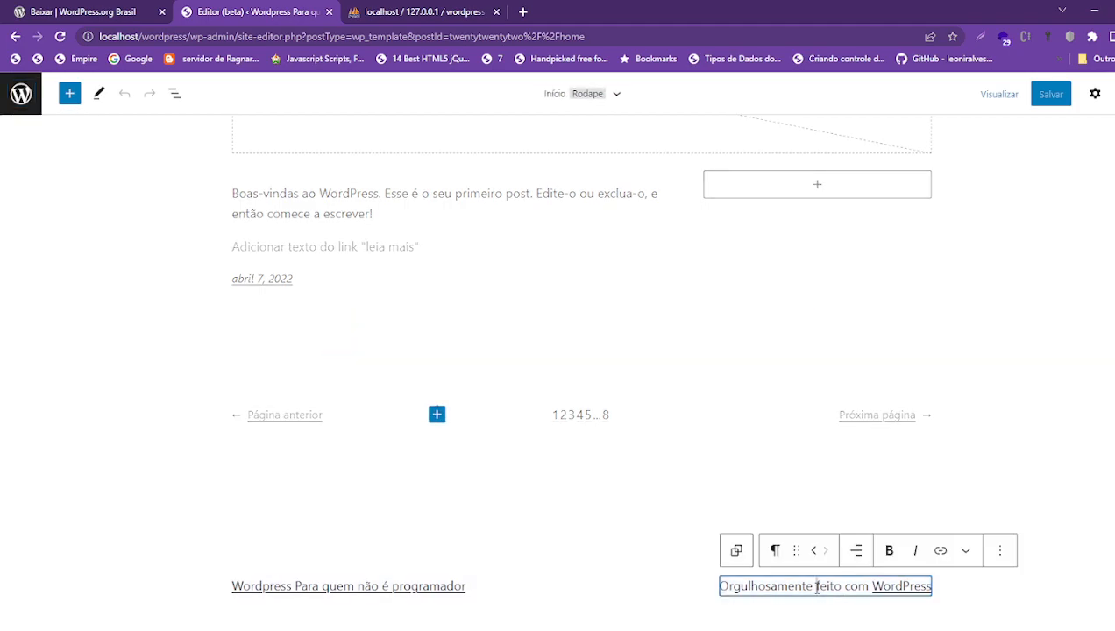
click(370, 586)
click(593, 422)
click(877, 415)
click(256, 412)
scroll(258, 414, up, 15)
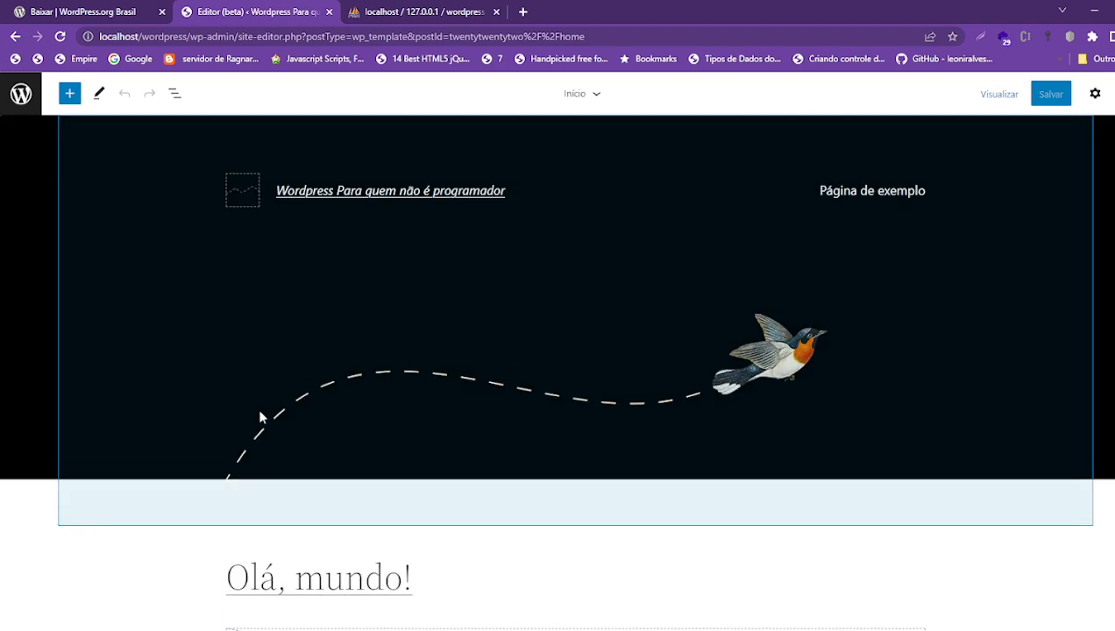
click(293, 579)
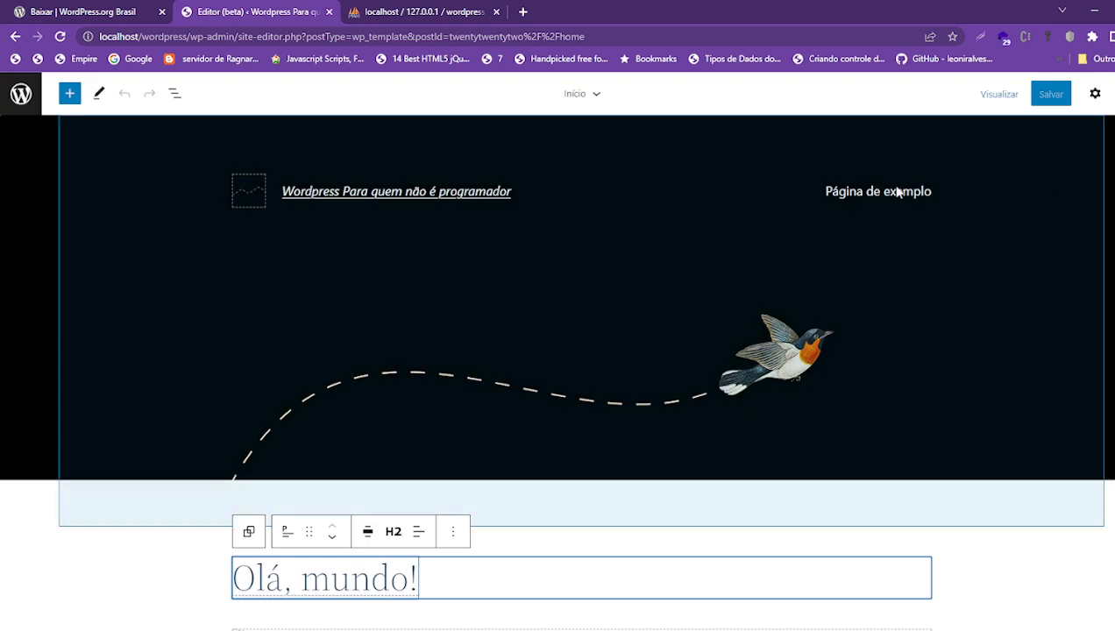
- Select the header's bird image, open global Styles, dismiss its welcome, and show the editor navigation
click(895, 198)
click(798, 391)
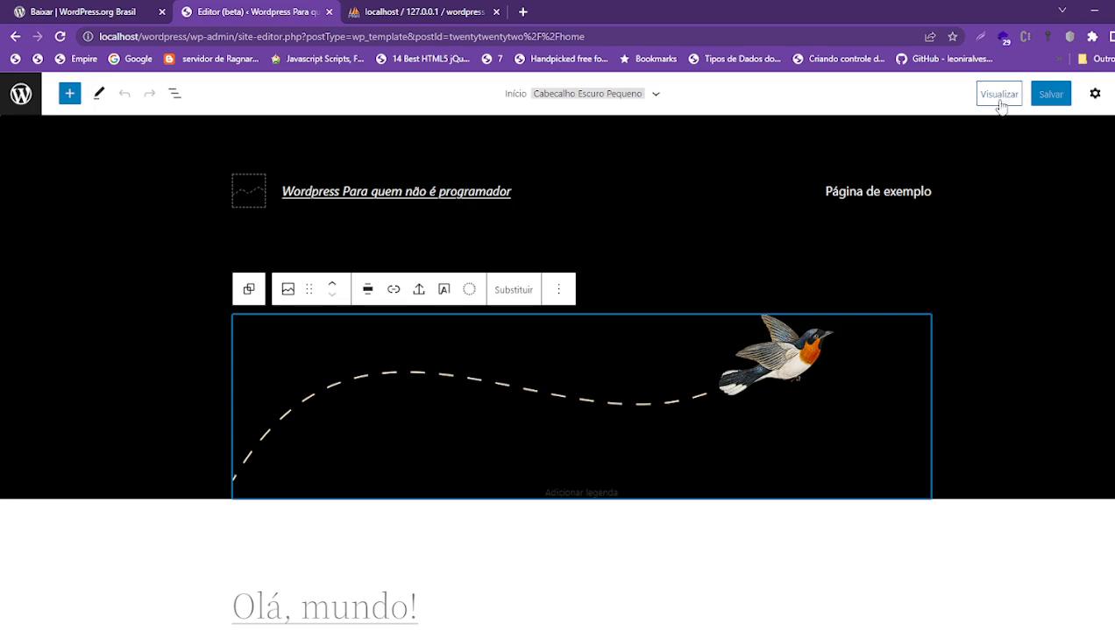
click(1096, 94)
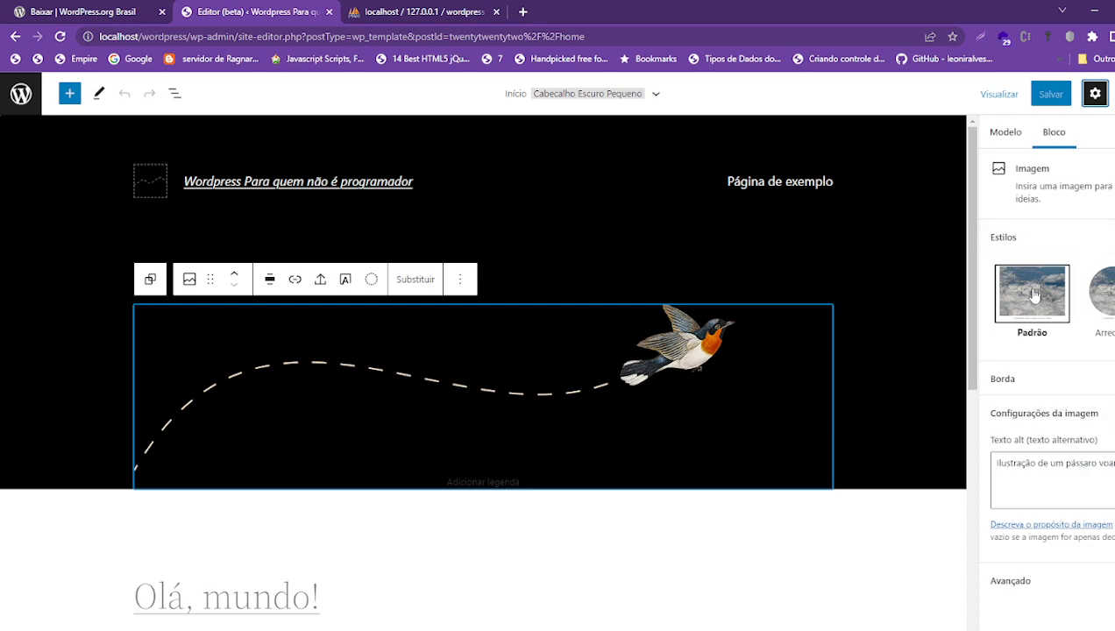
click(1114, 93)
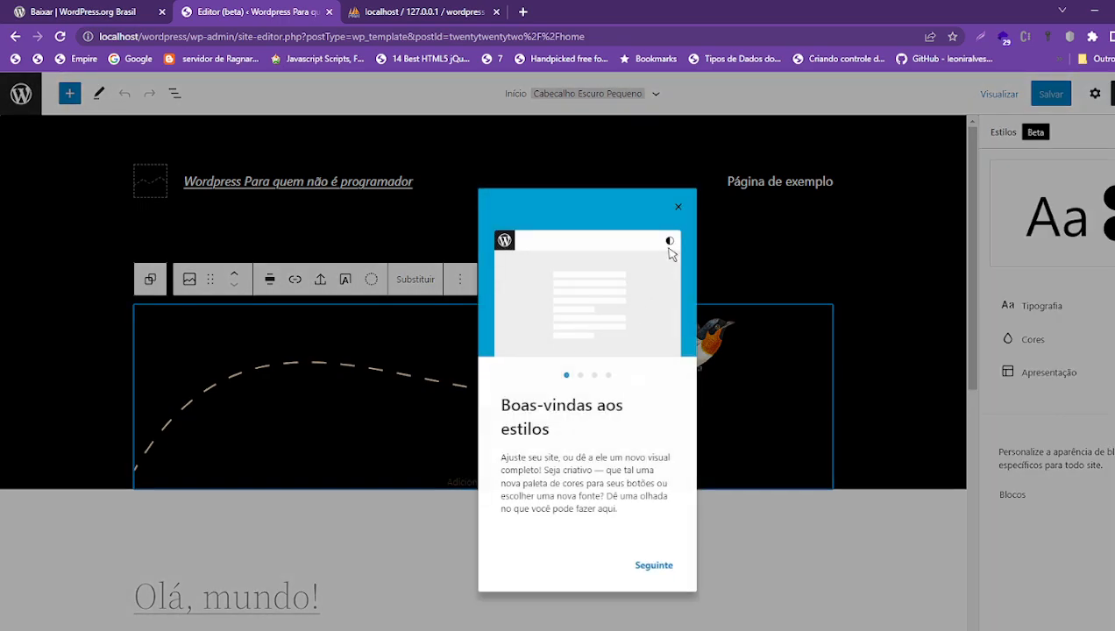
click(680, 209)
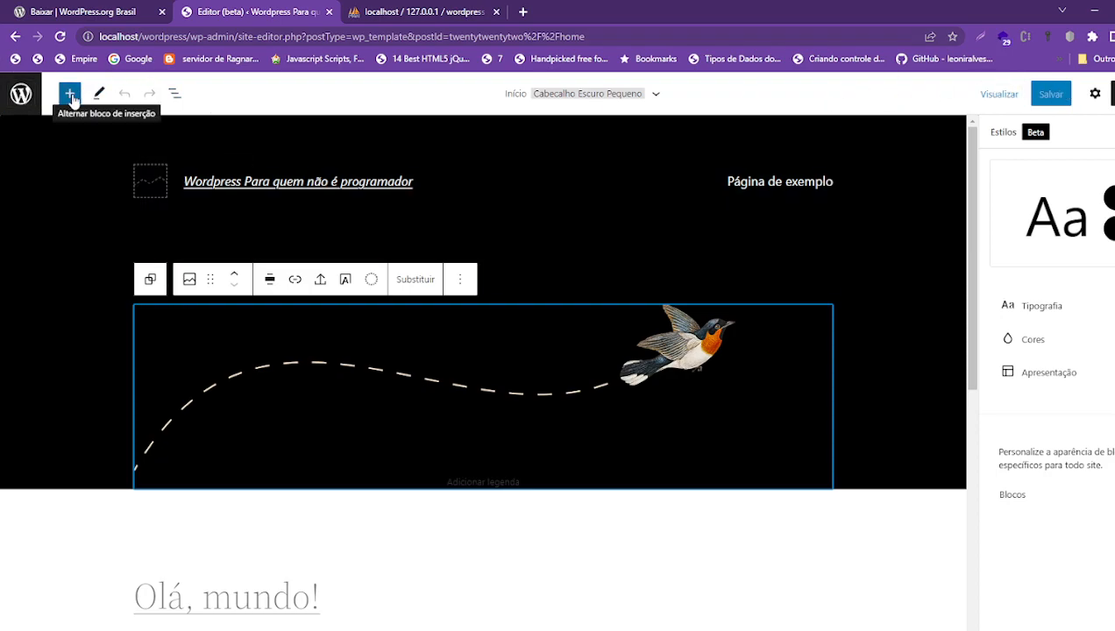
click(20, 94)
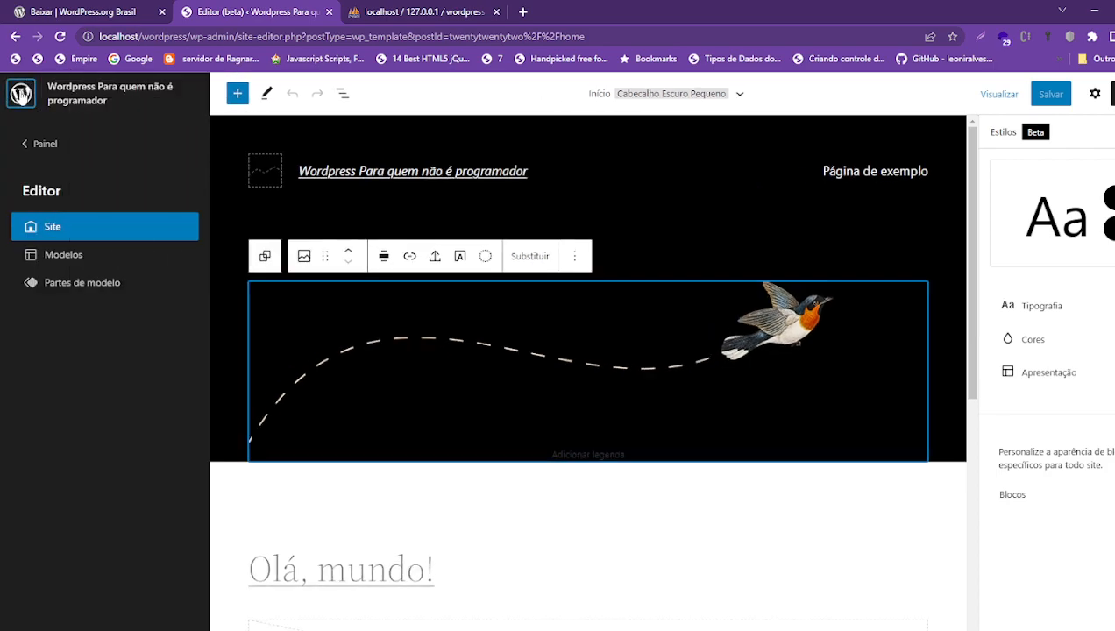
- Return from the site editor to the Painel dashboard via the navigation sidebar
click(42, 144)
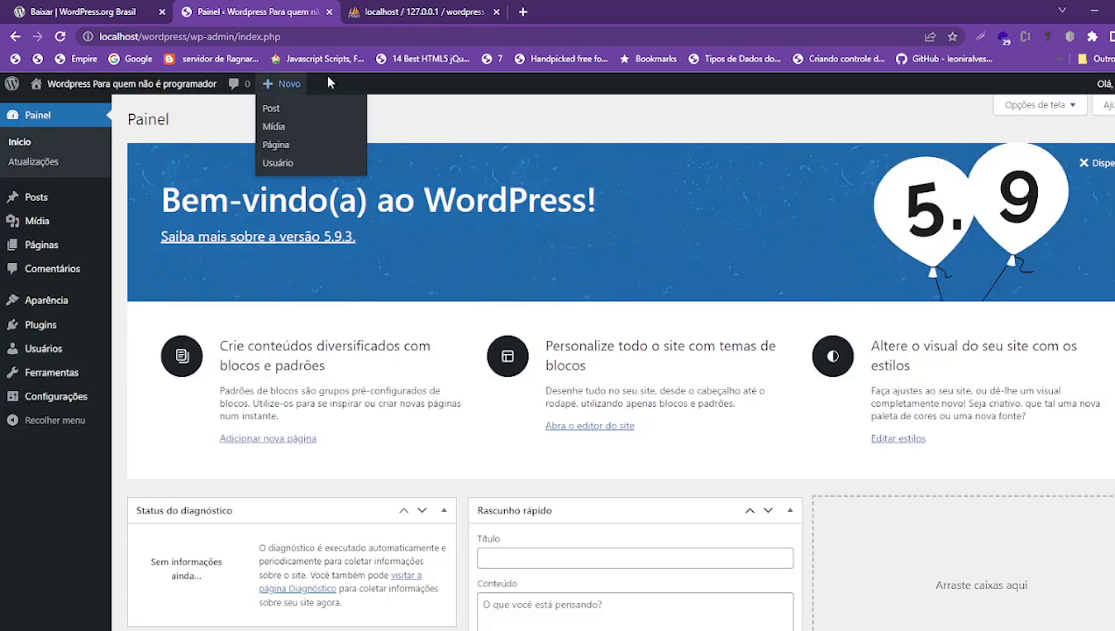
mouse_move(1101, 83)
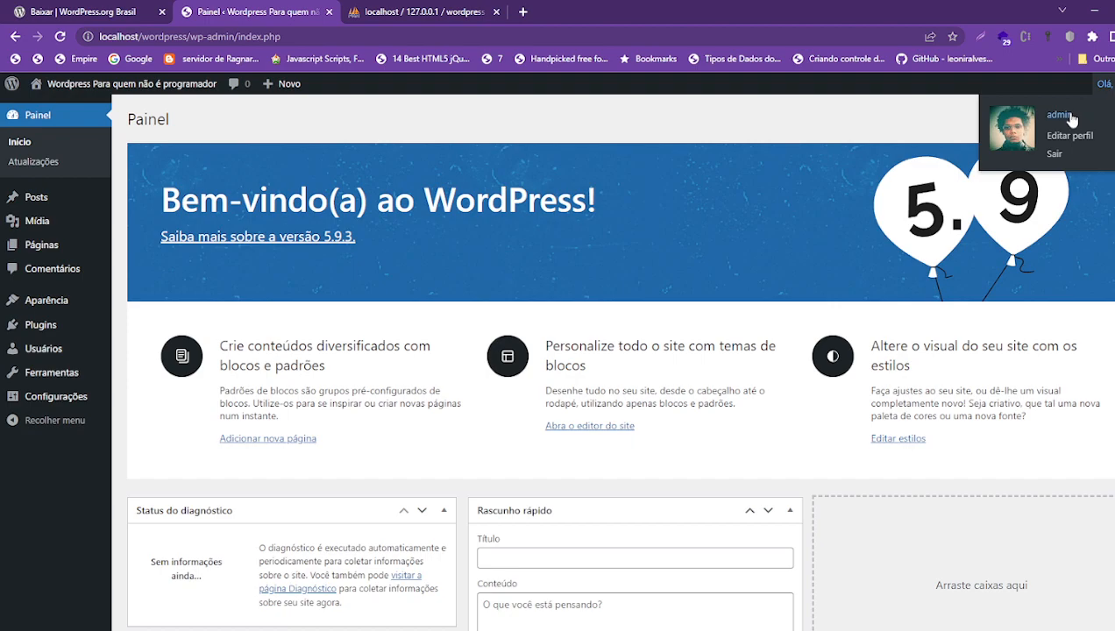
- Log out, sign back in with the administrator username and password, and decline both save-password offers
click(1055, 156)
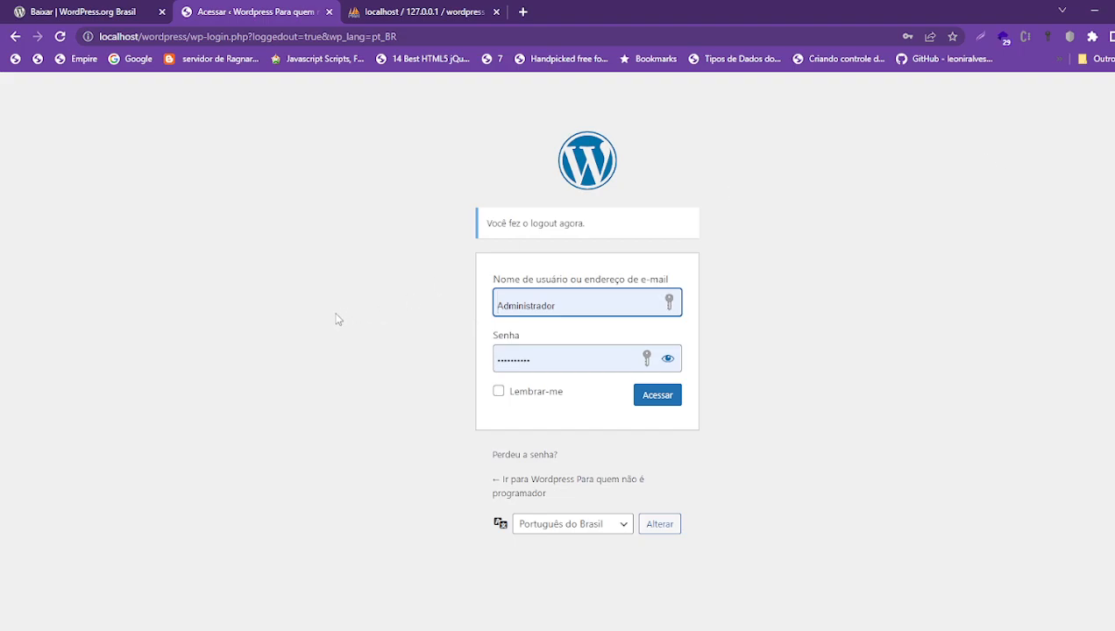
drag(628, 307, 292, 336)
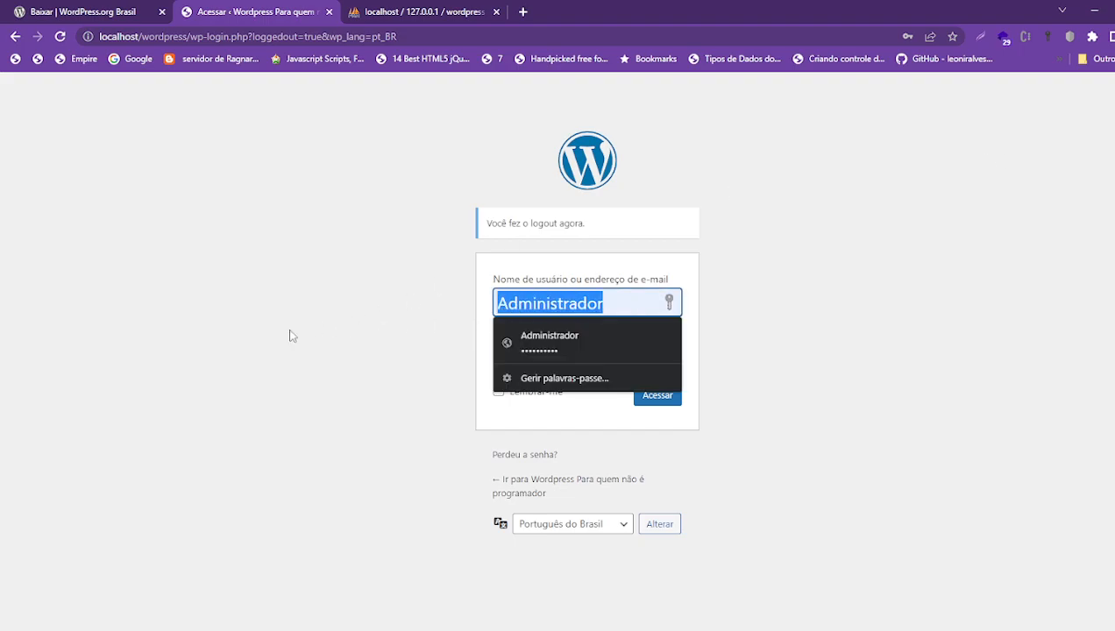
key(BackSpace)
text(admin)
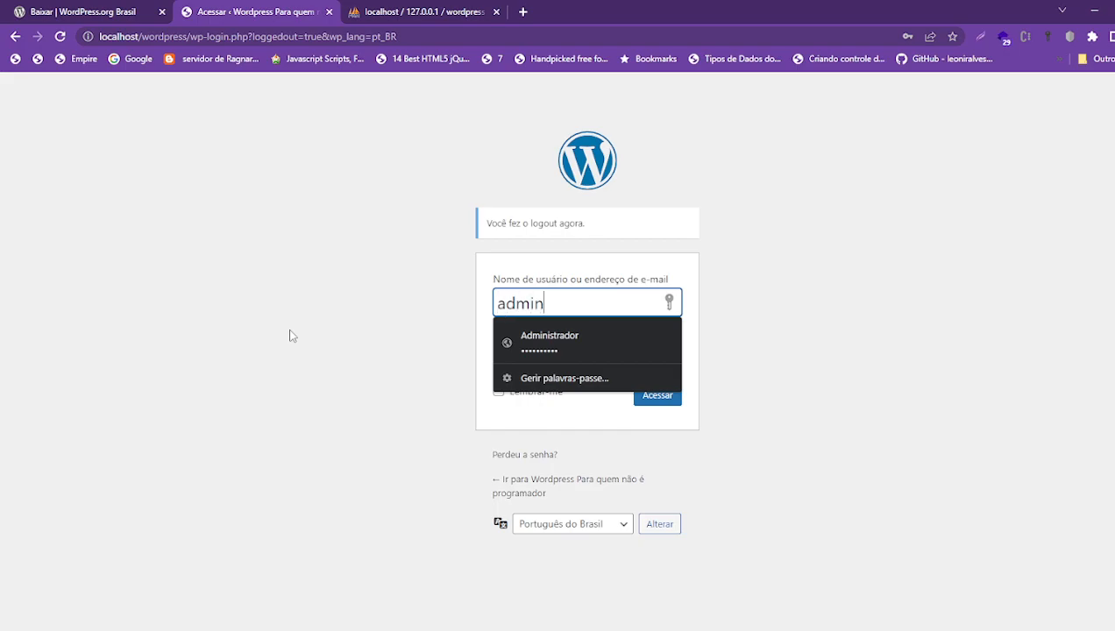
key(Tab)
text(admin)
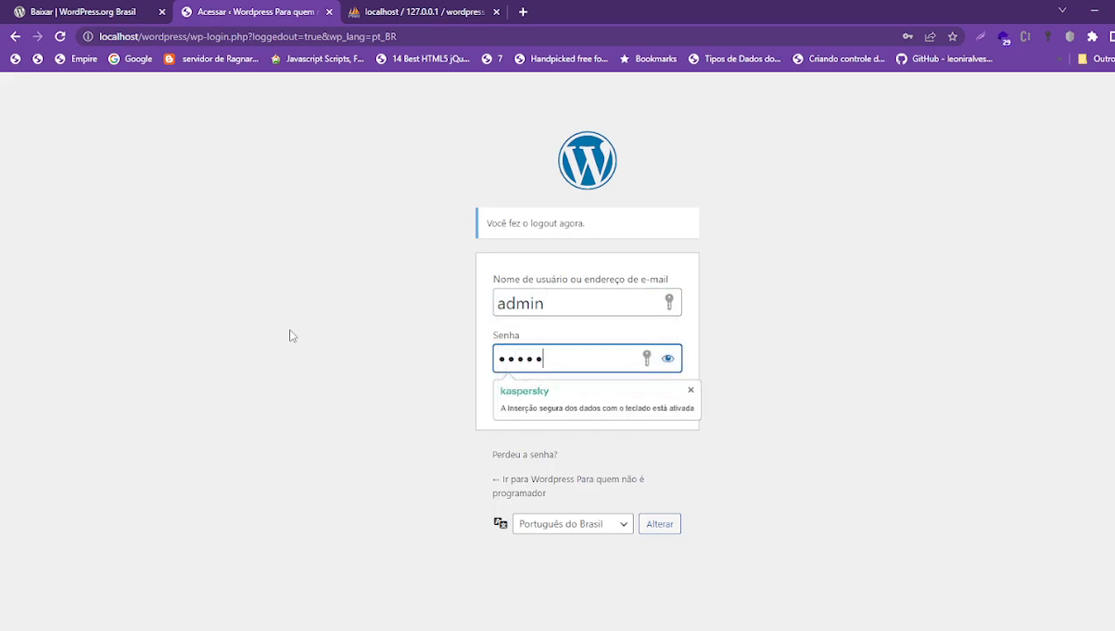
click(656, 397)
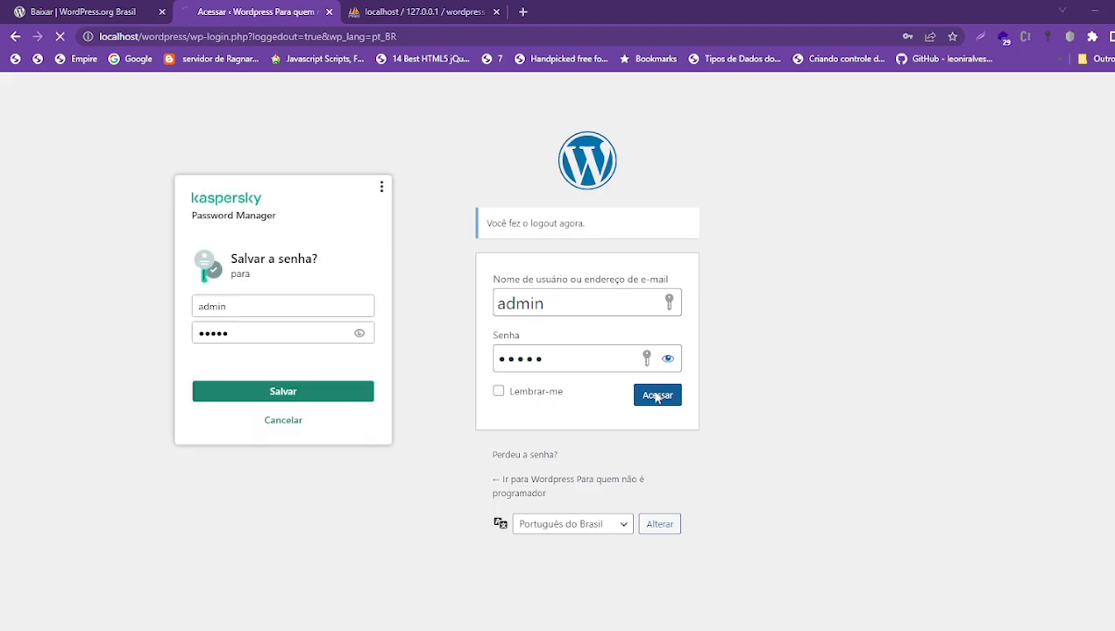
click(282, 421)
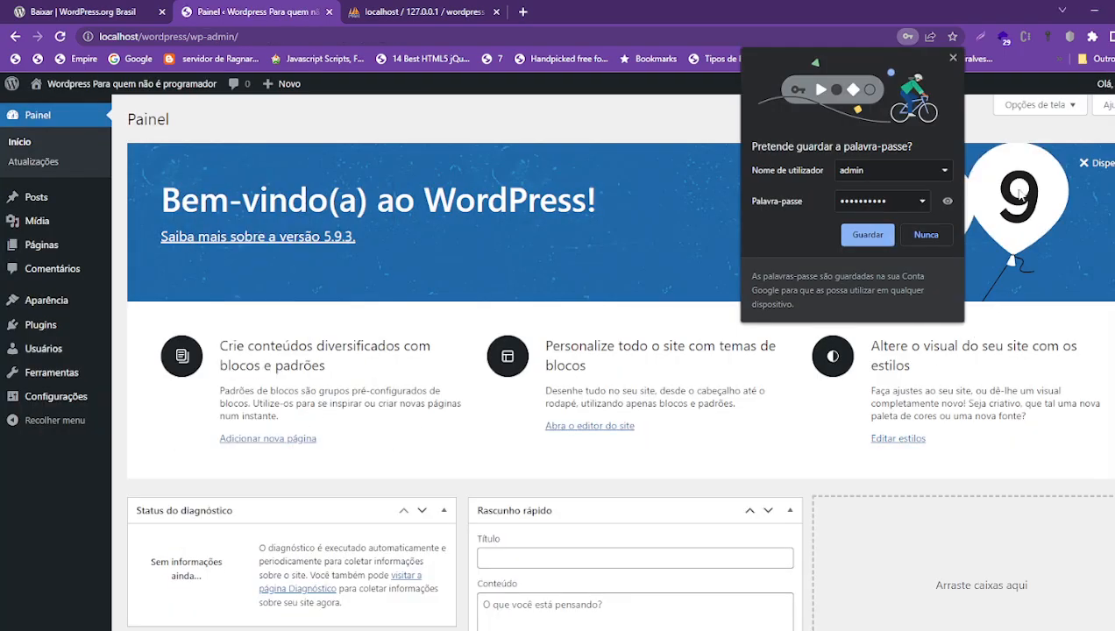
click(953, 58)
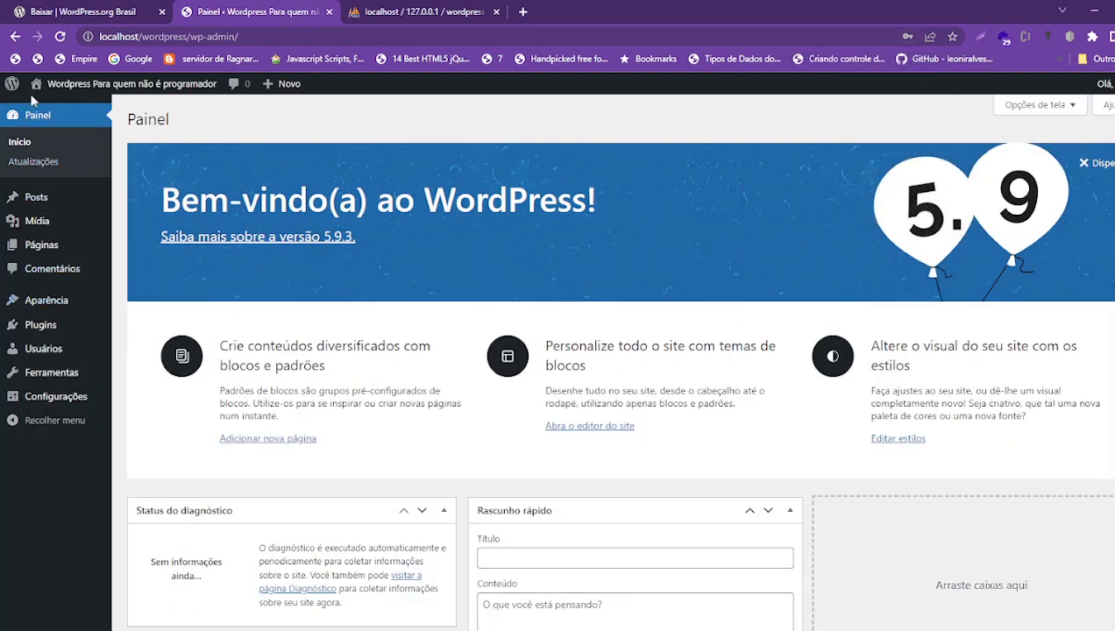
- Move the Rascunho rápido box to the right column and the Atividade box toward the middle column
scroll(324, 263, down, 3)
scroll(324, 307, up, 3)
scroll(552, 295, down, 4)
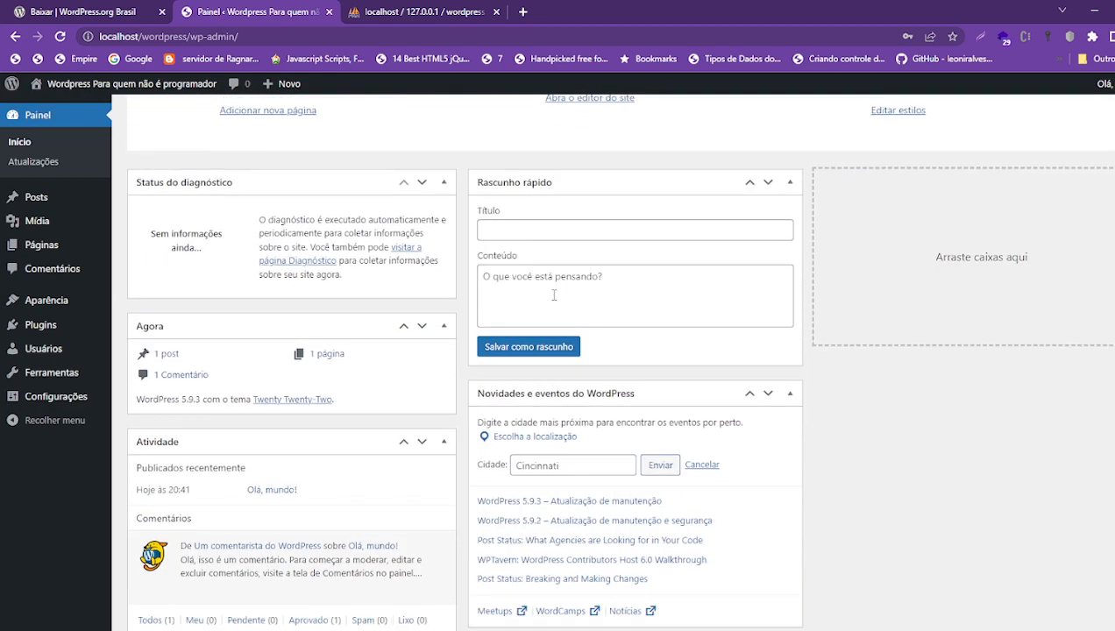
scroll(554, 295, up, 4)
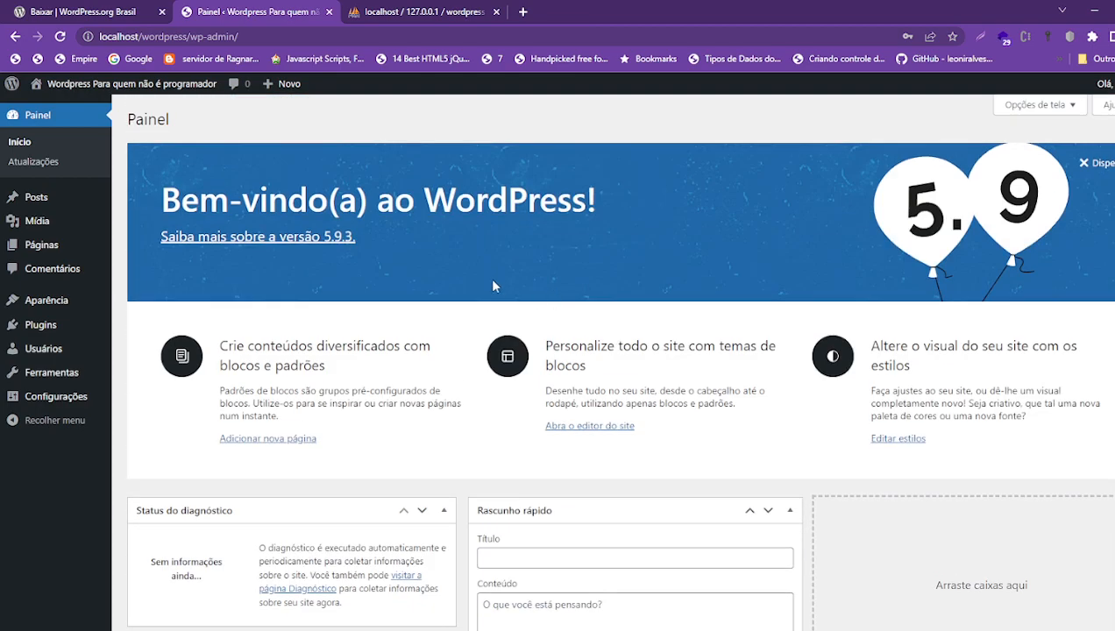
scroll(493, 285, down, 4)
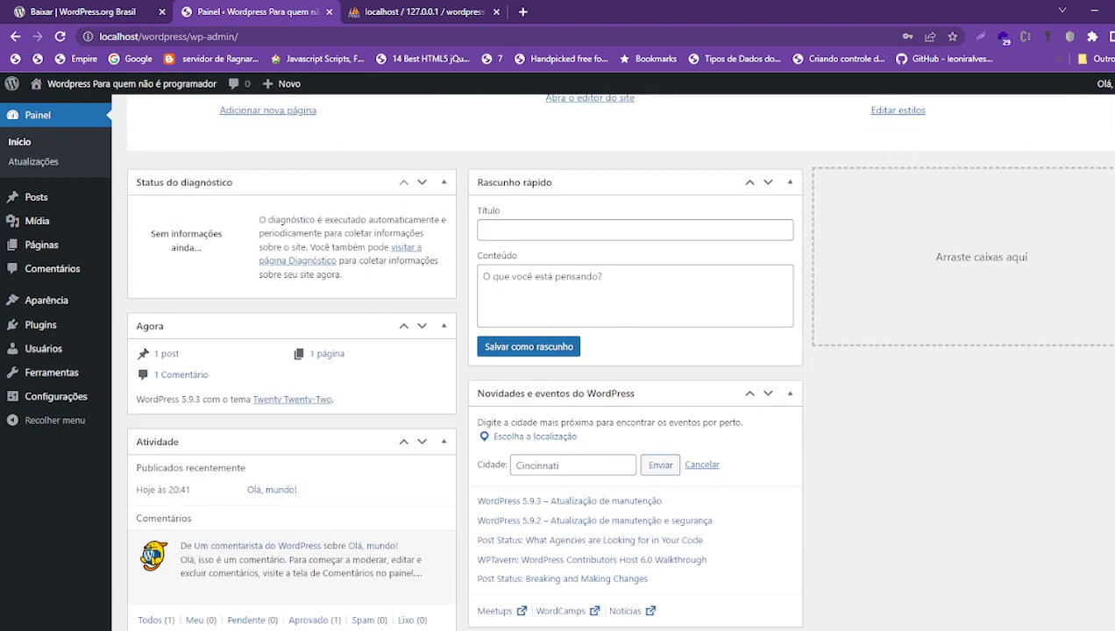
drag(566, 181, 947, 182)
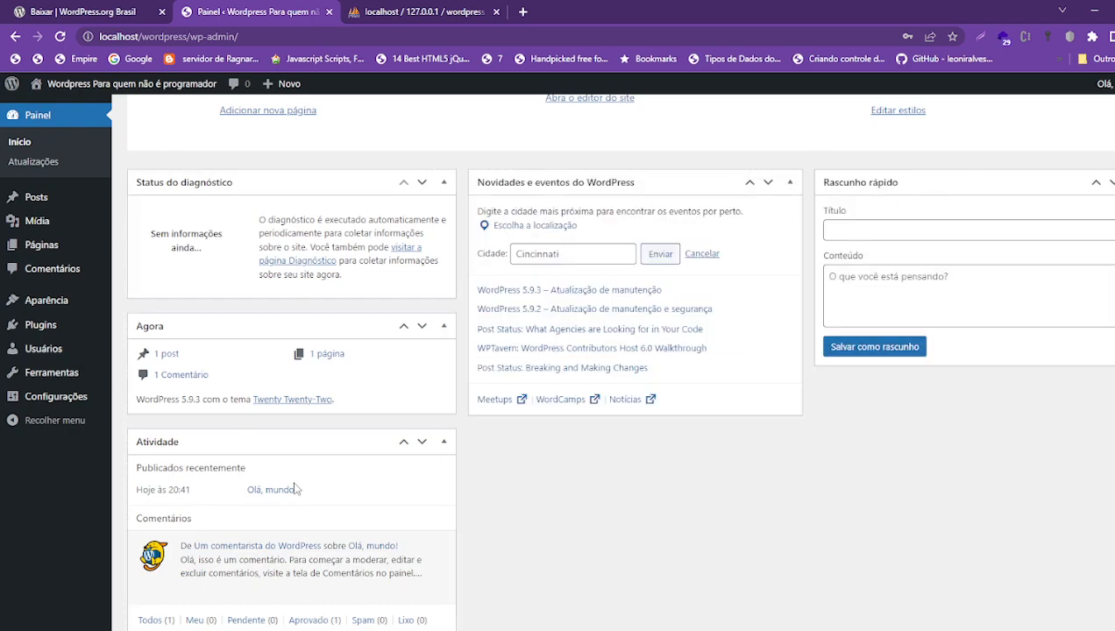
drag(279, 444, 541, 453)
- Drag the Agora box above the Status do diagnóstico box
scroll(294, 425, up, 3)
scroll(293, 425, down, 3)
scroll(292, 427, up, 4)
scroll(293, 427, down, 4)
scroll(268, 419, up, 4)
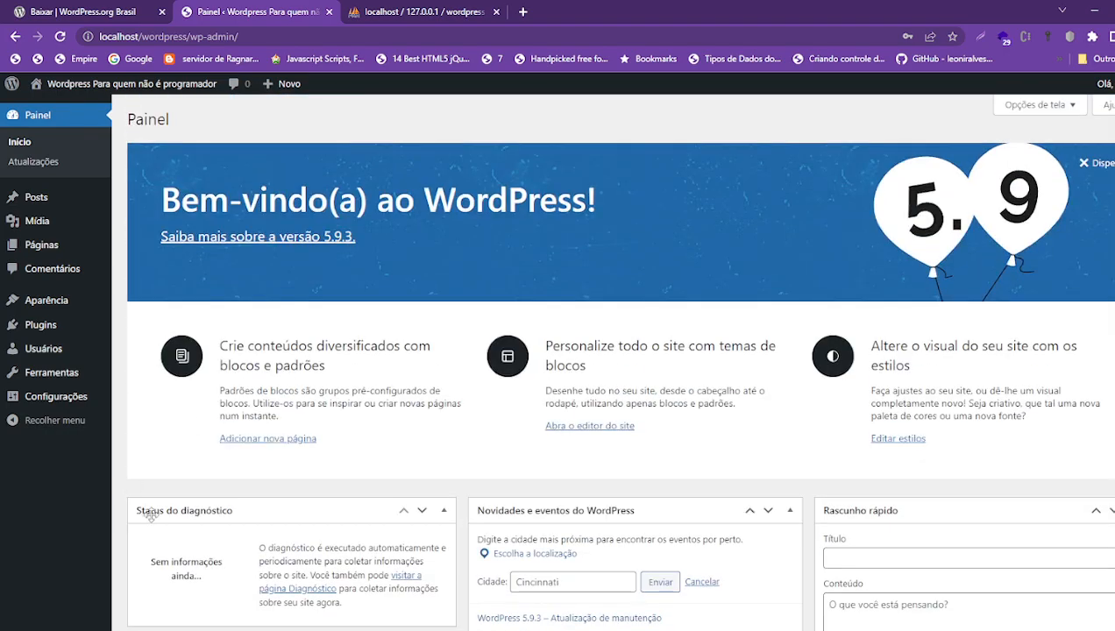
scroll(151, 515, down, 4)
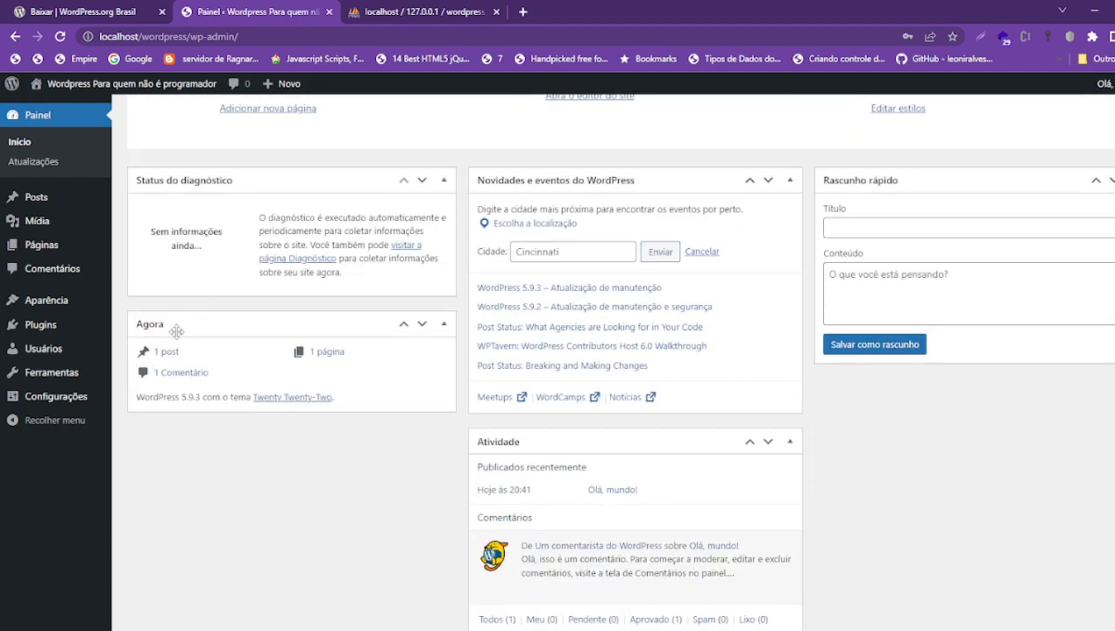
drag(145, 321, 167, 184)
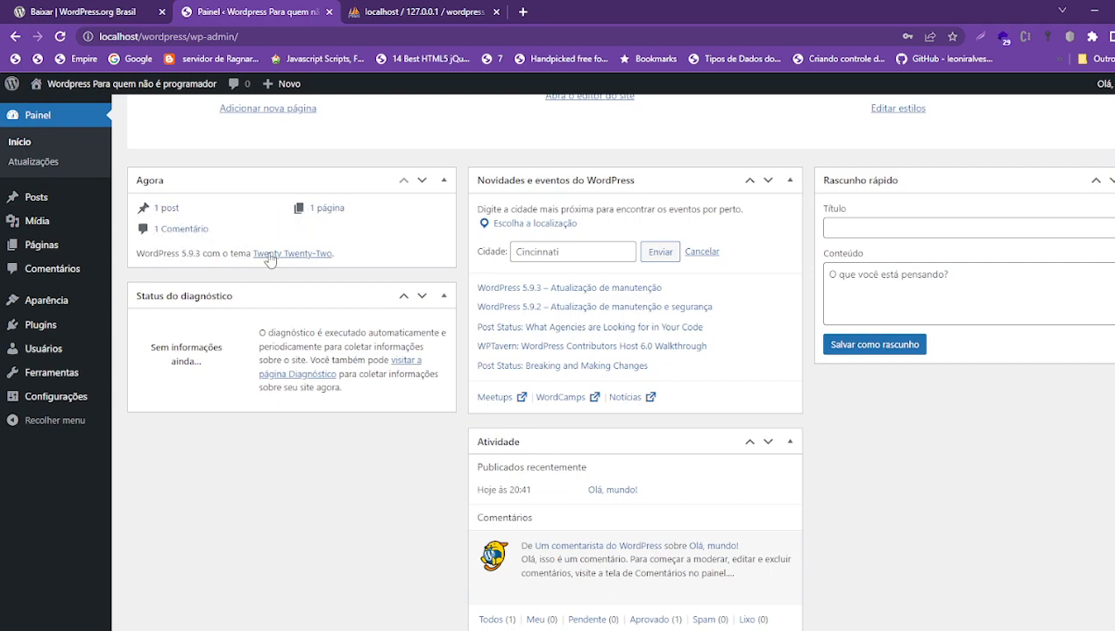
- Move between the Rascunho rápido title and content fields, ending back in the title
scroll(942, 374, up, 4)
scroll(934, 371, down, 4)
scroll(934, 371, up, 4)
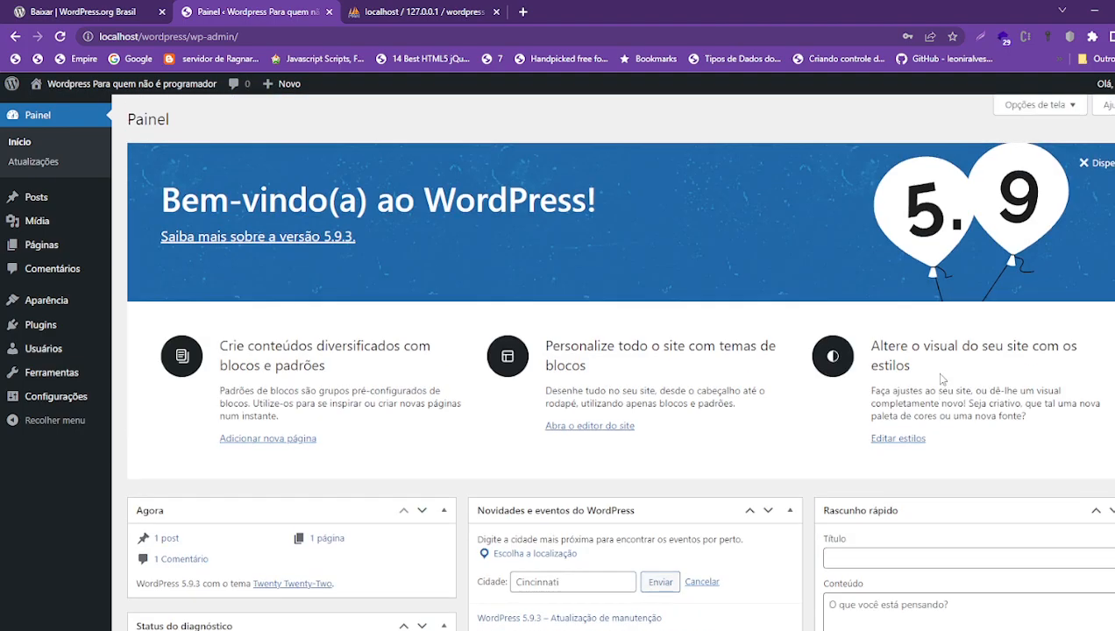
click(876, 559)
key(Tab)
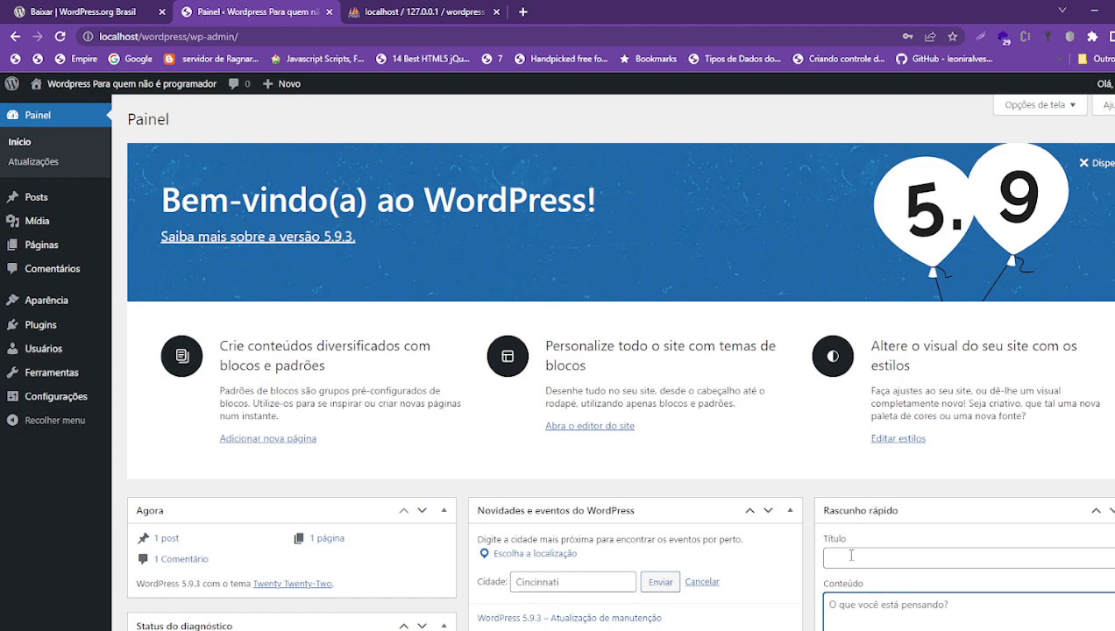
click(850, 553)
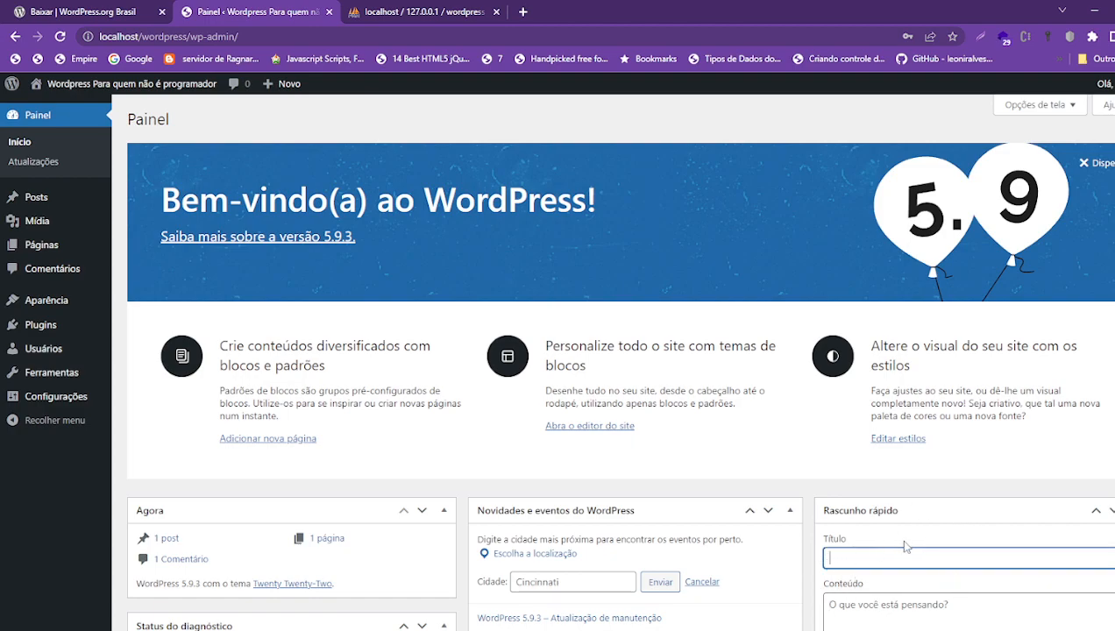
scroll(899, 549, down, 4)
scroll(899, 549, up, 4)
scroll(828, 436, down, 4)
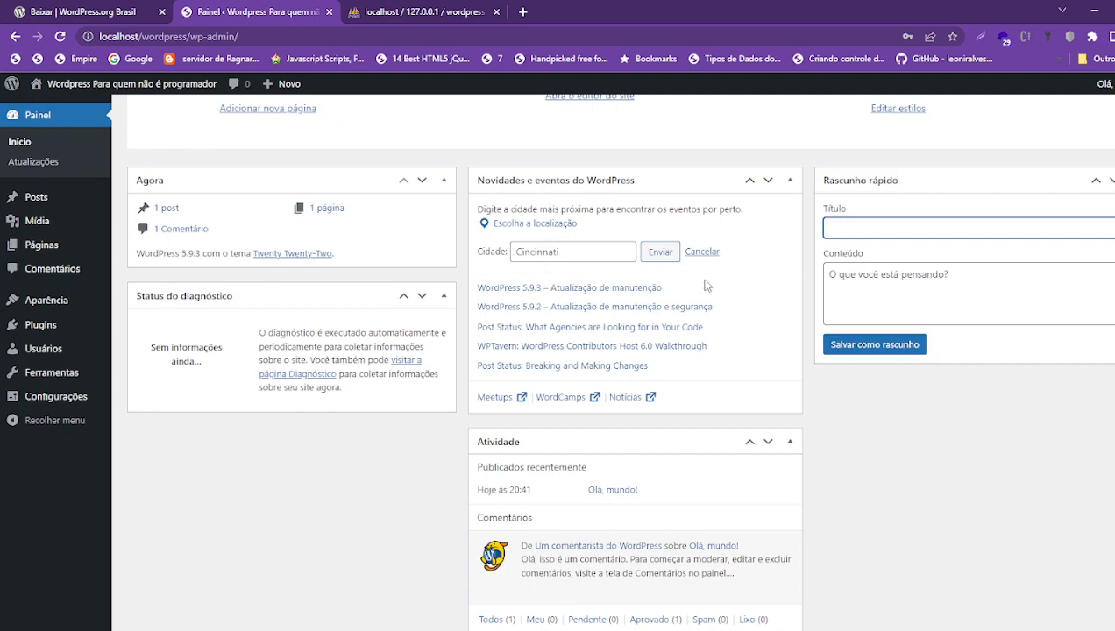
- Set the nearby events location to Trindade and load its events
click(574, 254)
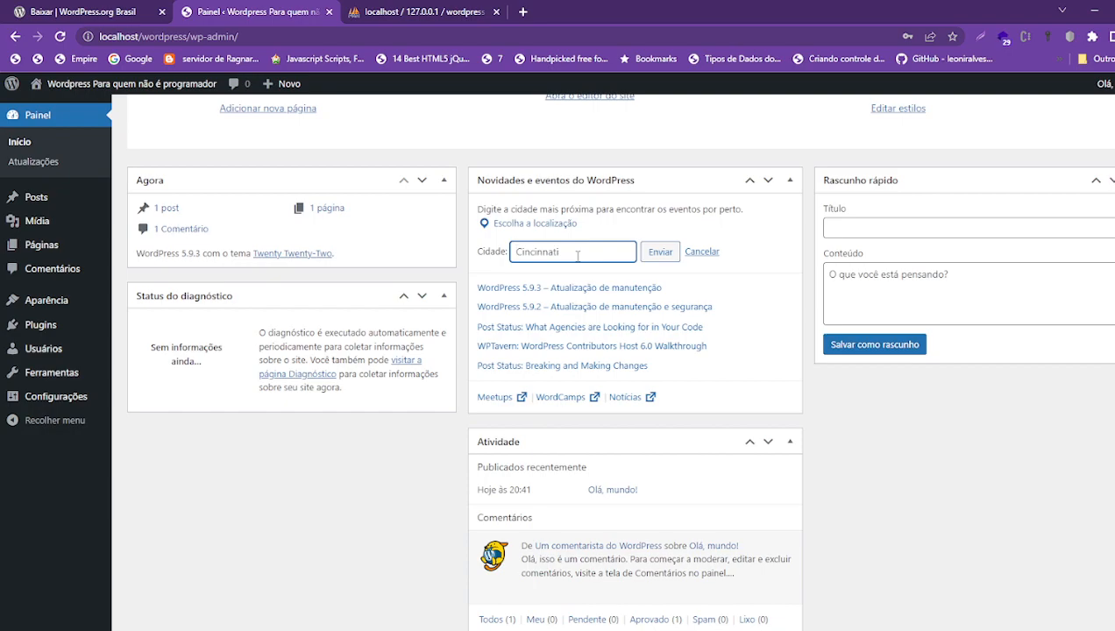
click(507, 224)
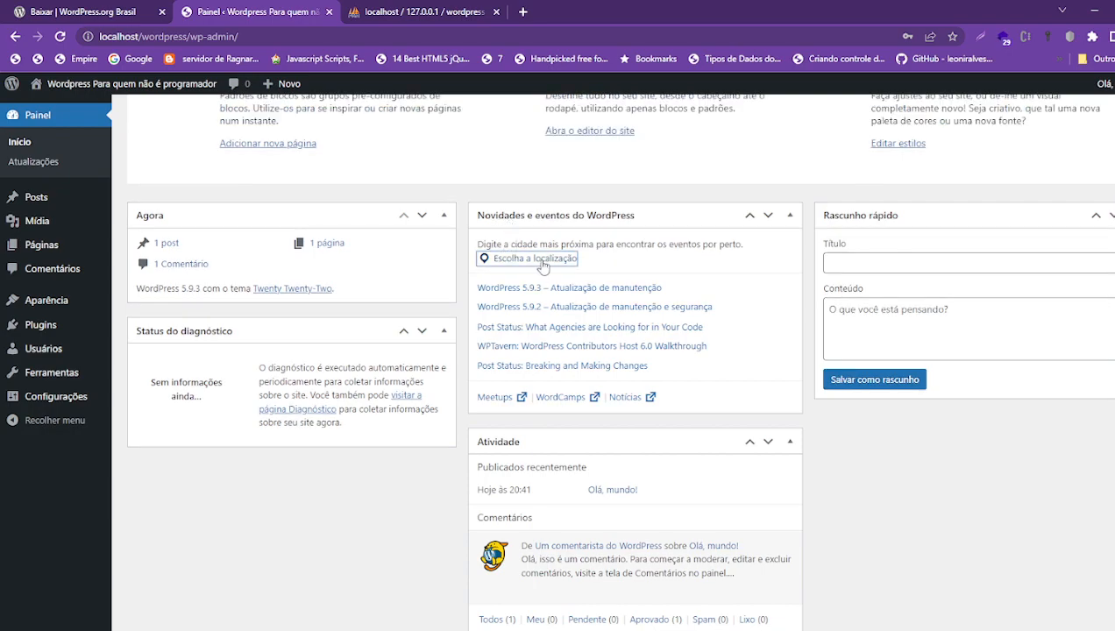
click(576, 251)
text(tri)
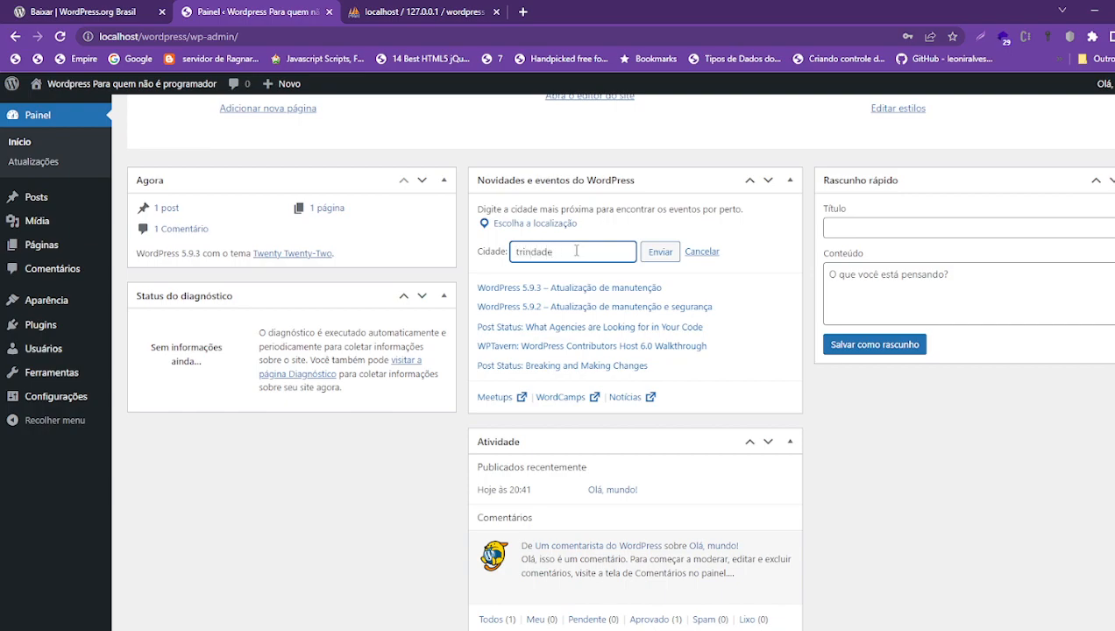
text(ndade)
click(661, 252)
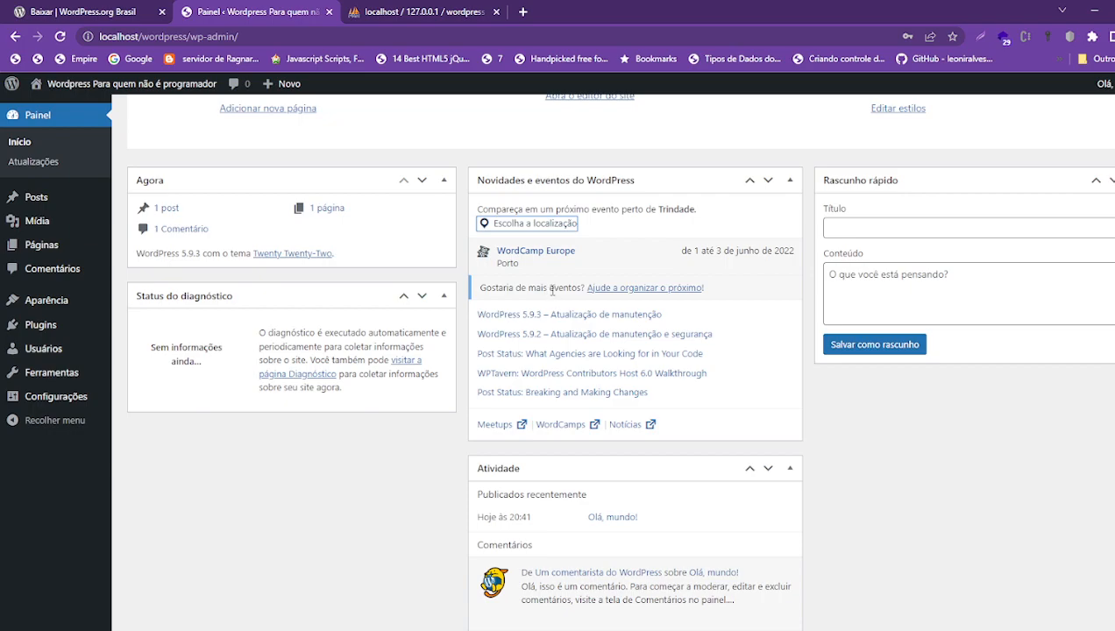
- Change the nearby events location to Brasil
scroll(602, 241, up, 3)
scroll(568, 331, down, 4)
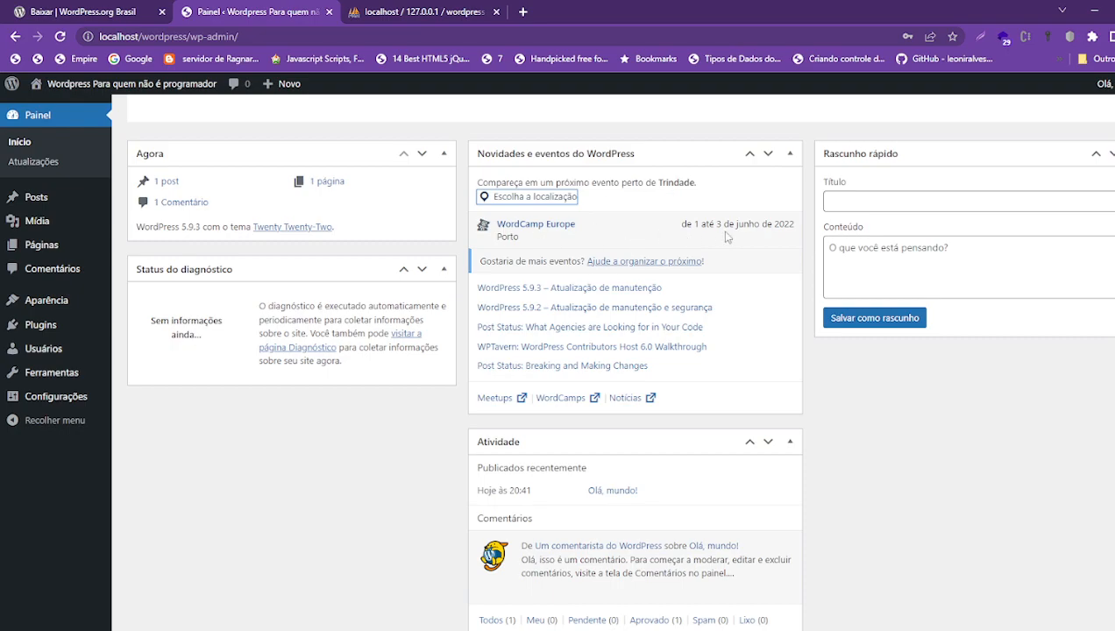
click(564, 202)
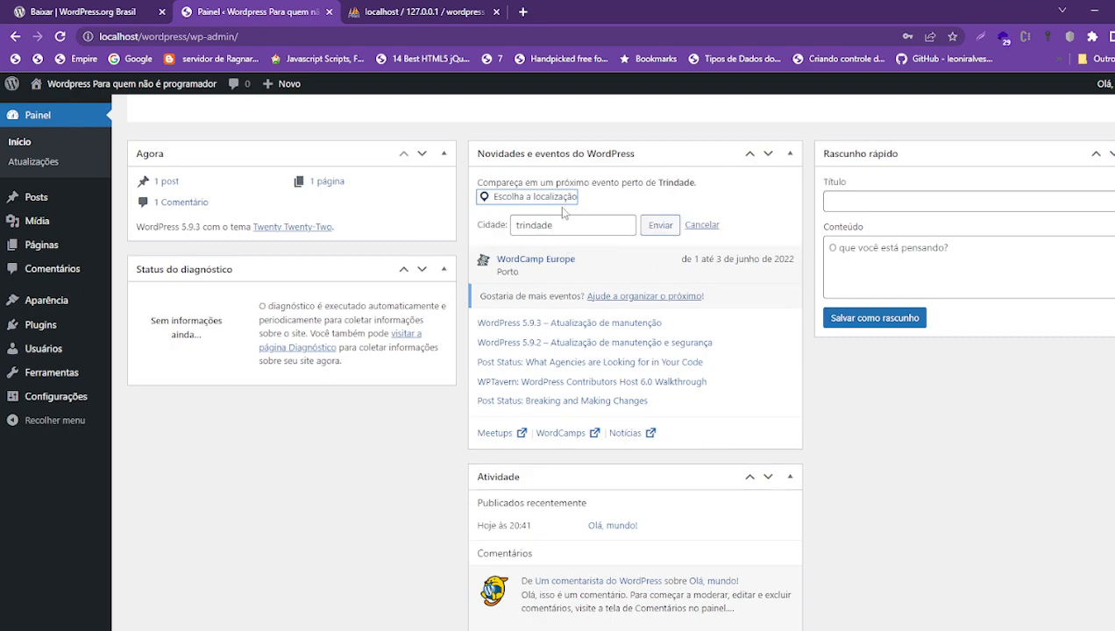
text(Brasil)
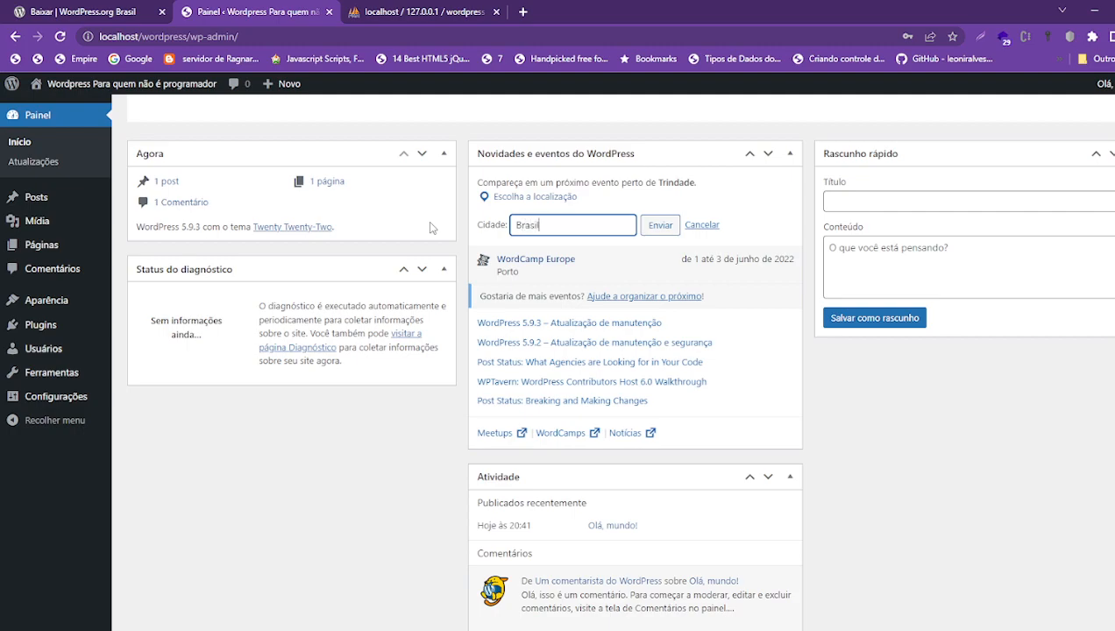
click(664, 227)
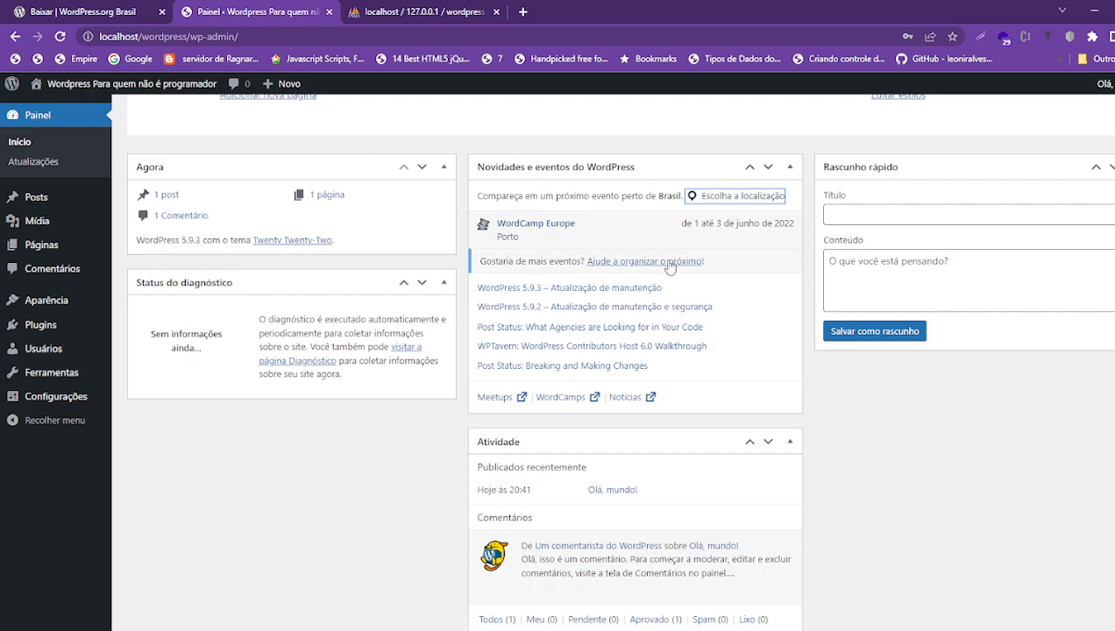
- Cancel the reopened location entry and go to the Posts list
click(715, 199)
click(596, 227)
click(701, 226)
scroll(301, 332, up, 4)
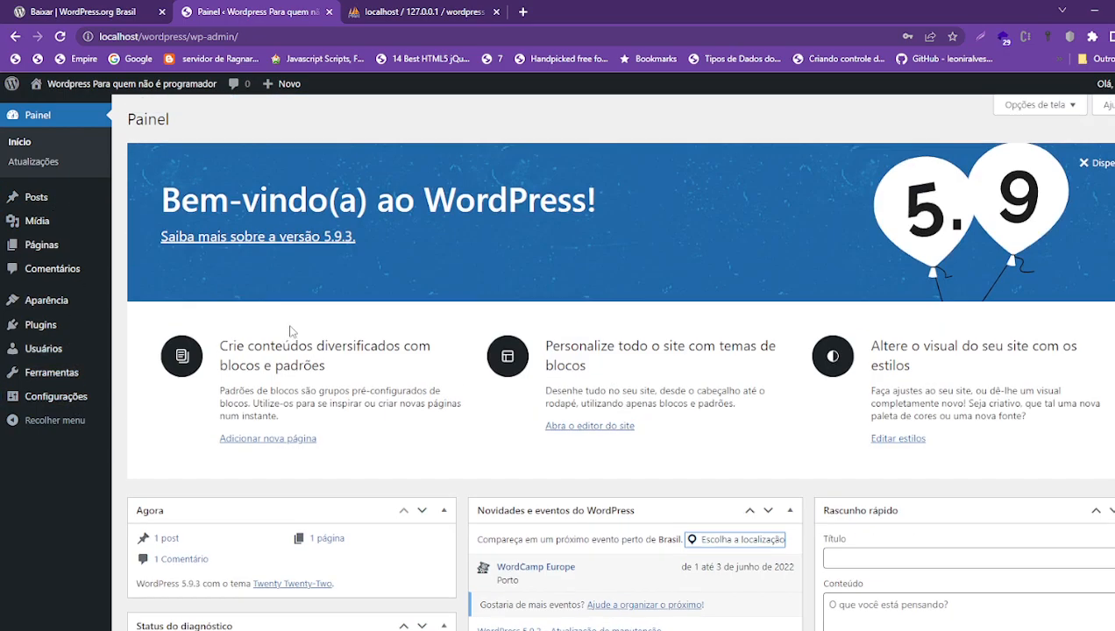
click(34, 200)
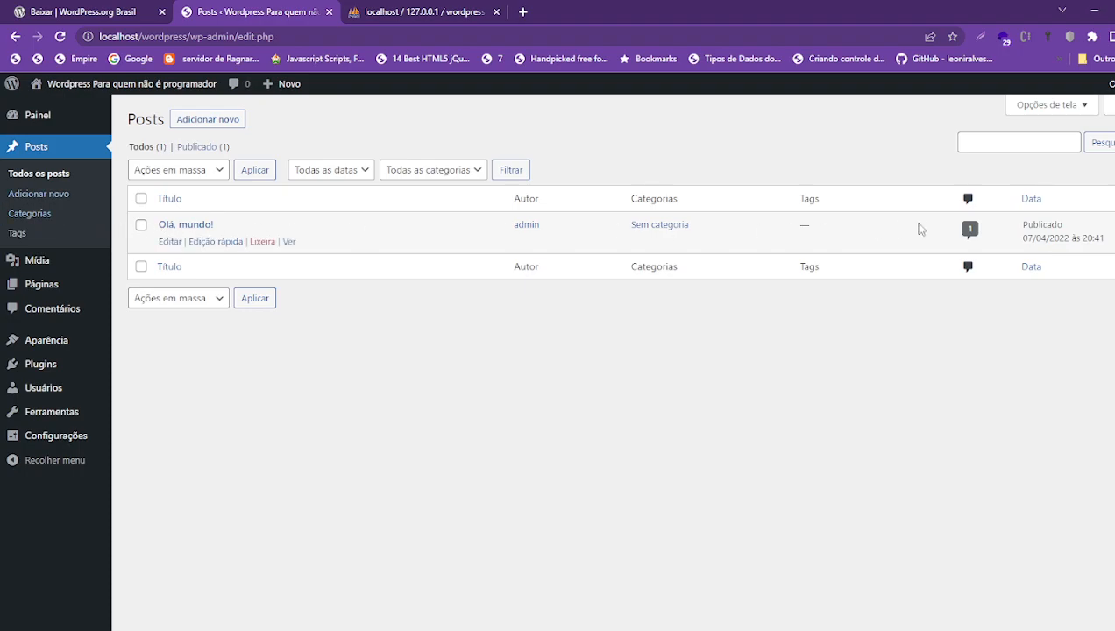
- Open 'Olá, mundo!' in the block editor with the caret at the end of its title
click(164, 245)
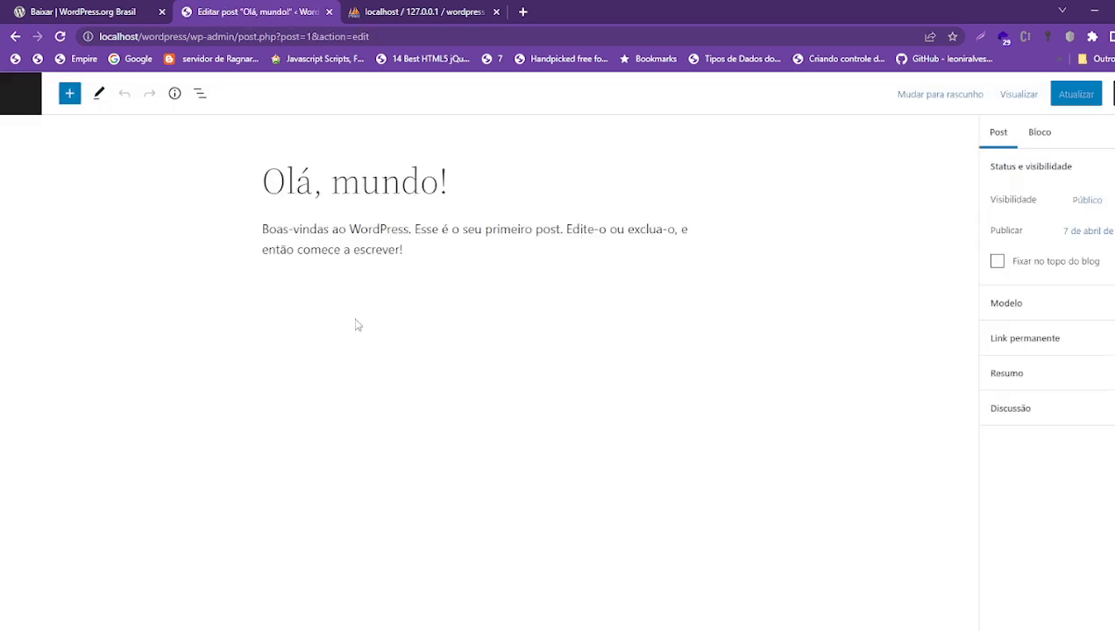
click(346, 191)
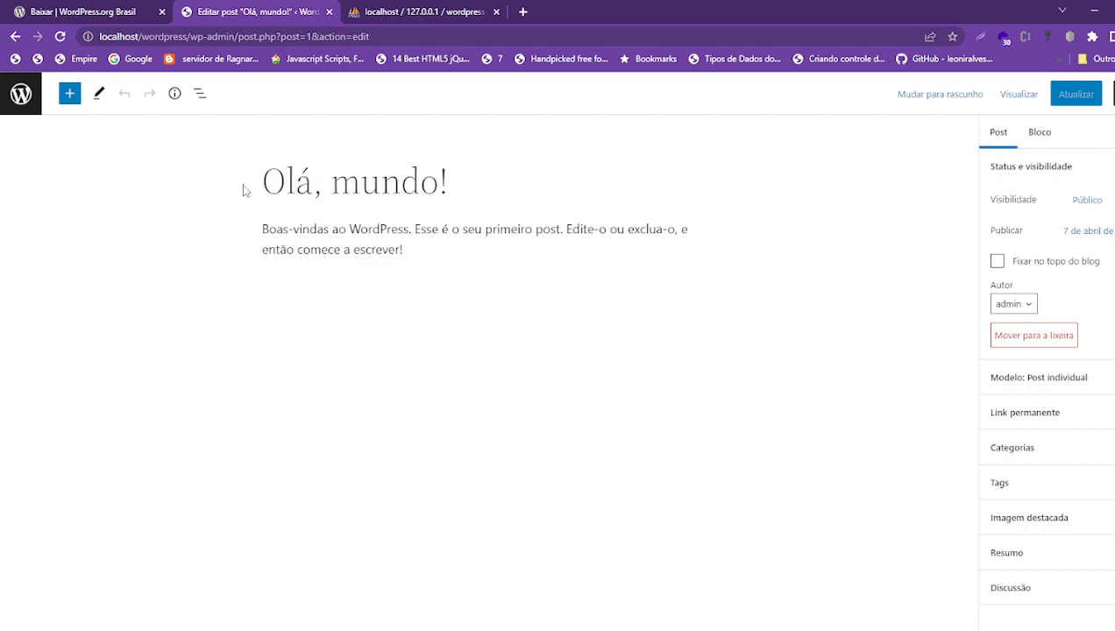
click(465, 197)
- Select and deselect the 'Olá, mundo!' title and the welcome paragraph text
click(318, 233)
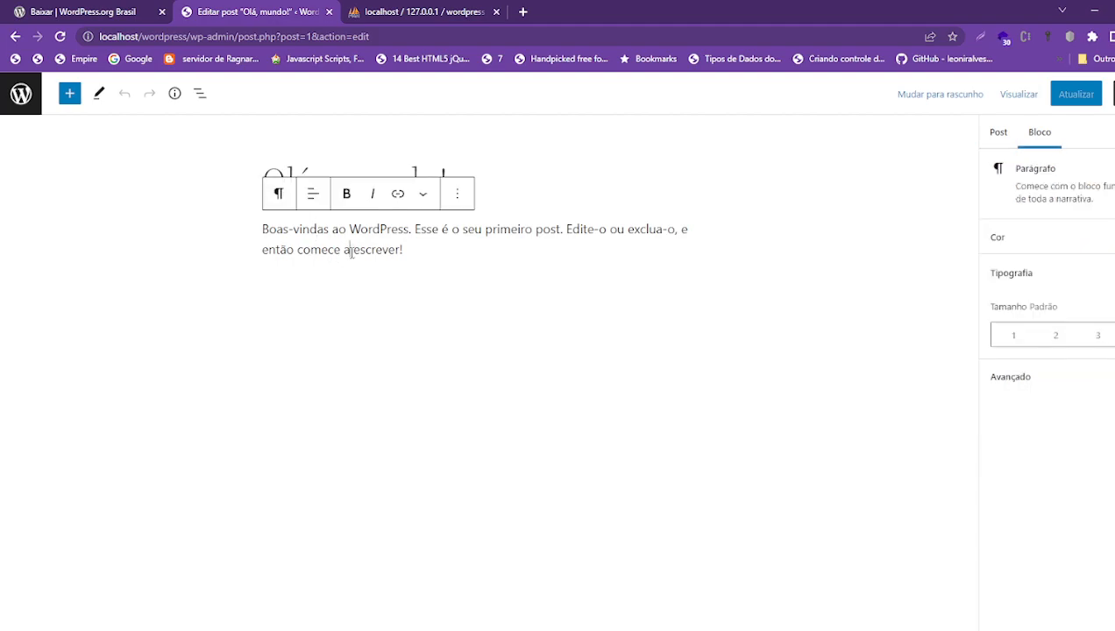
click(517, 185)
click(401, 184)
drag(273, 183, 493, 182)
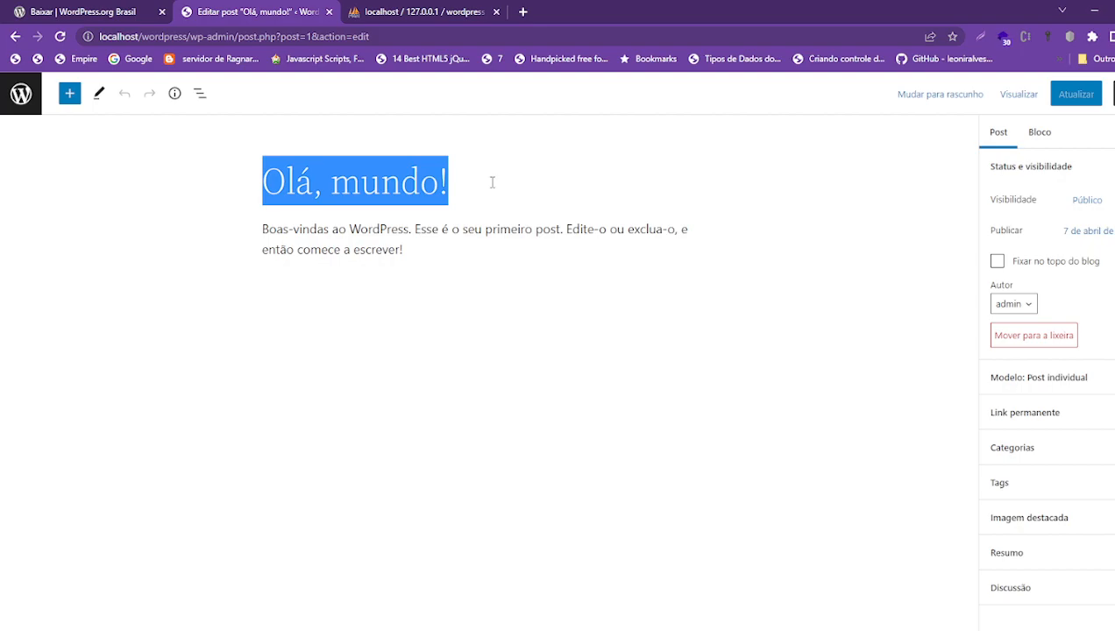
click(559, 186)
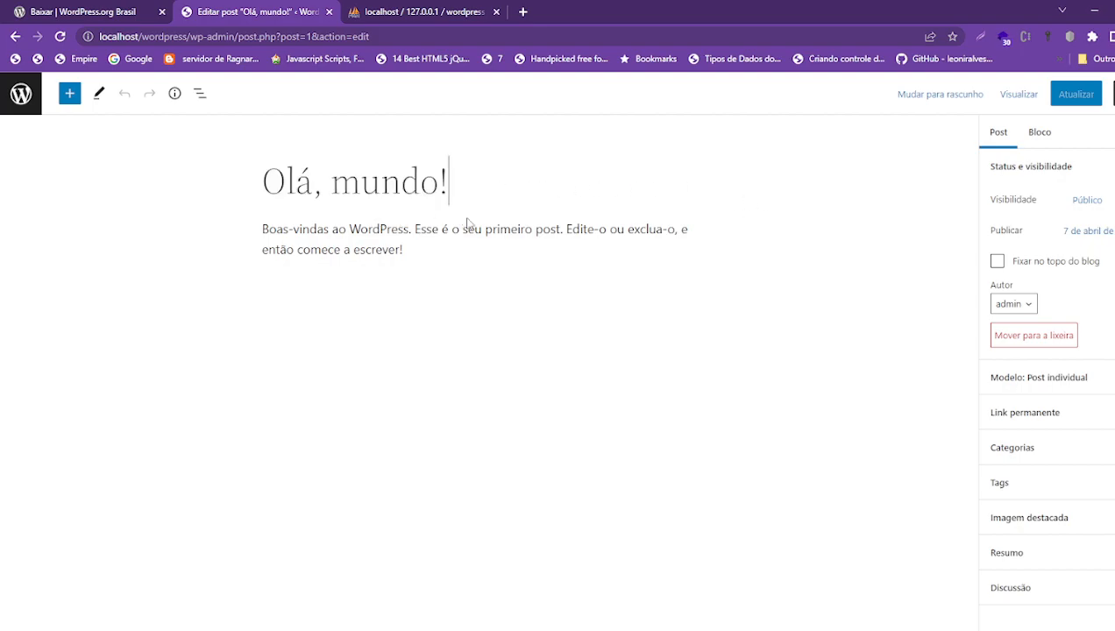
click(409, 252)
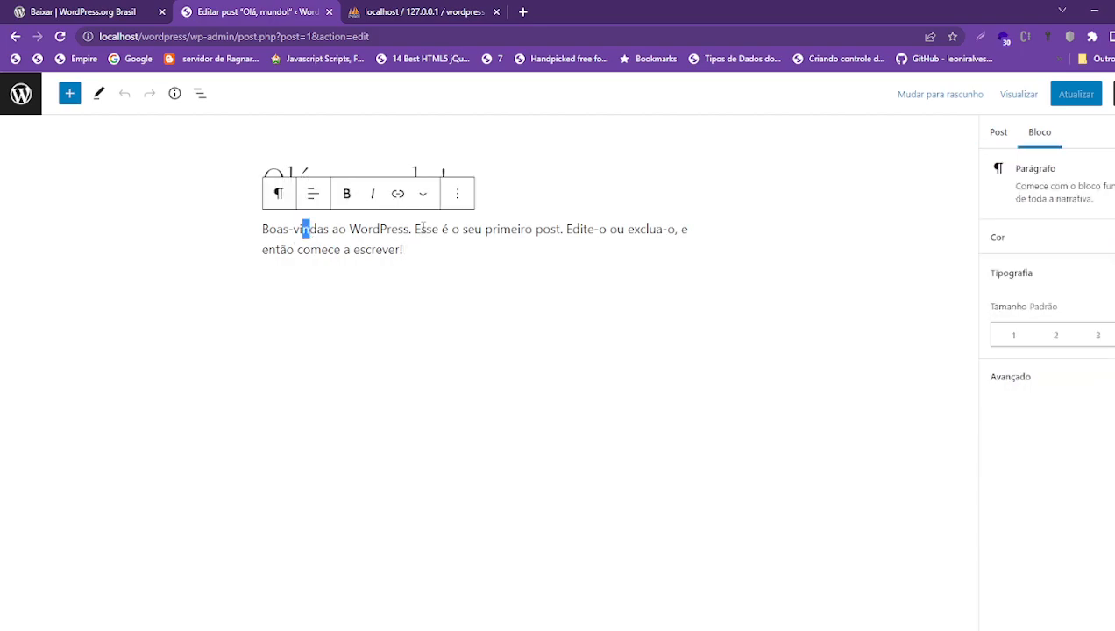
click(574, 198)
drag(263, 182, 495, 184)
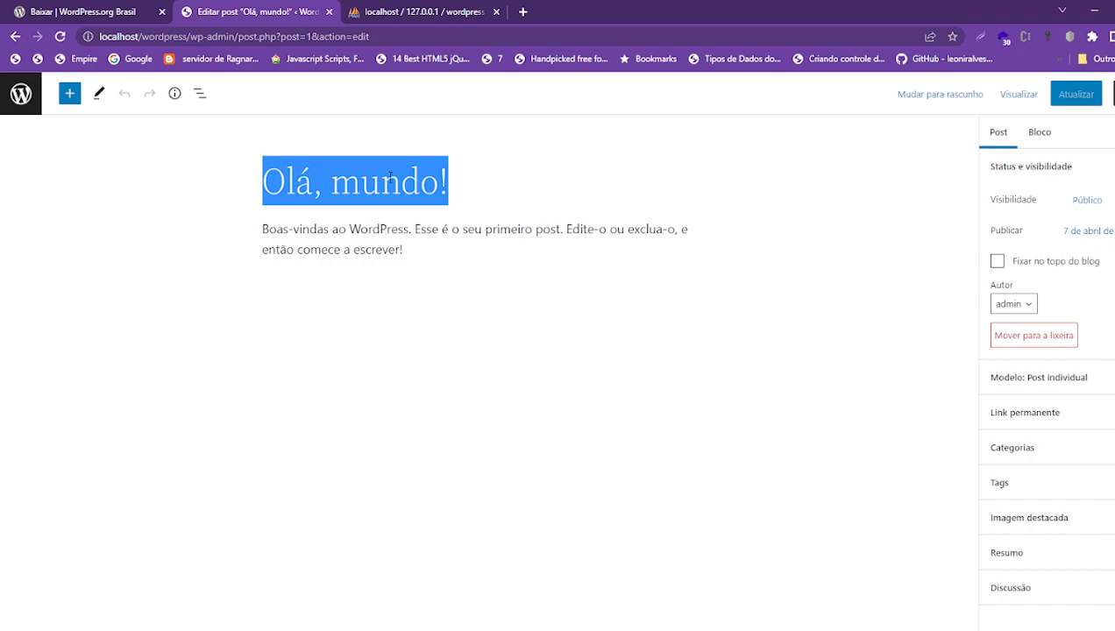
click(476, 180)
click(474, 229)
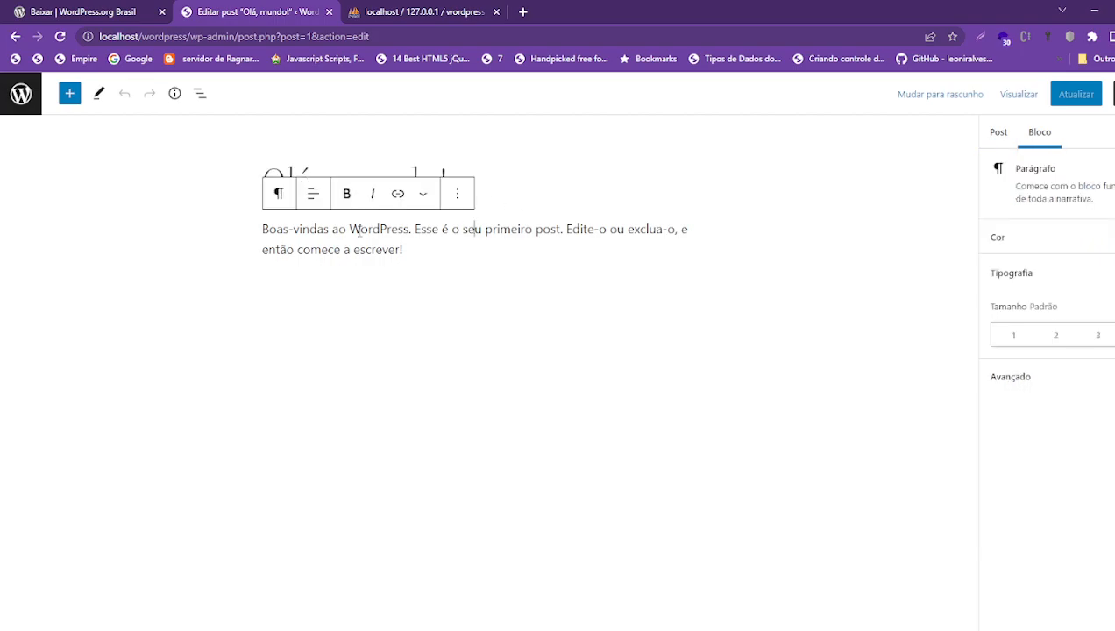
drag(402, 250, 262, 229)
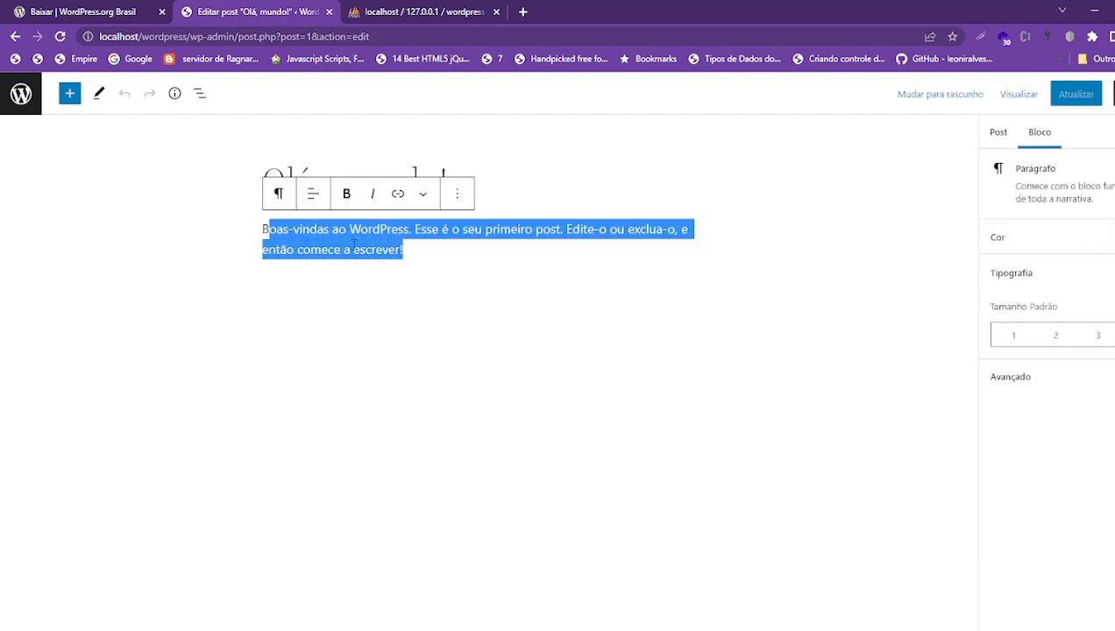
click(423, 252)
- Add a new paragraph below the welcome text containing 'fddsdfsaddsfsdfsdfasddsfasFDSFdsaf'
key(Return)
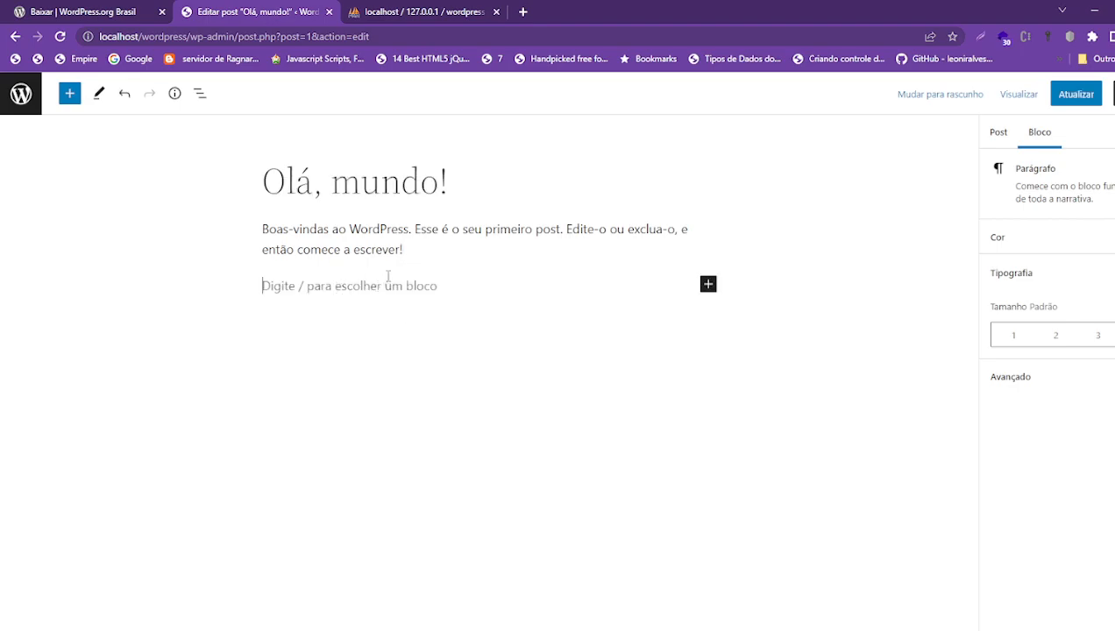
click(406, 250)
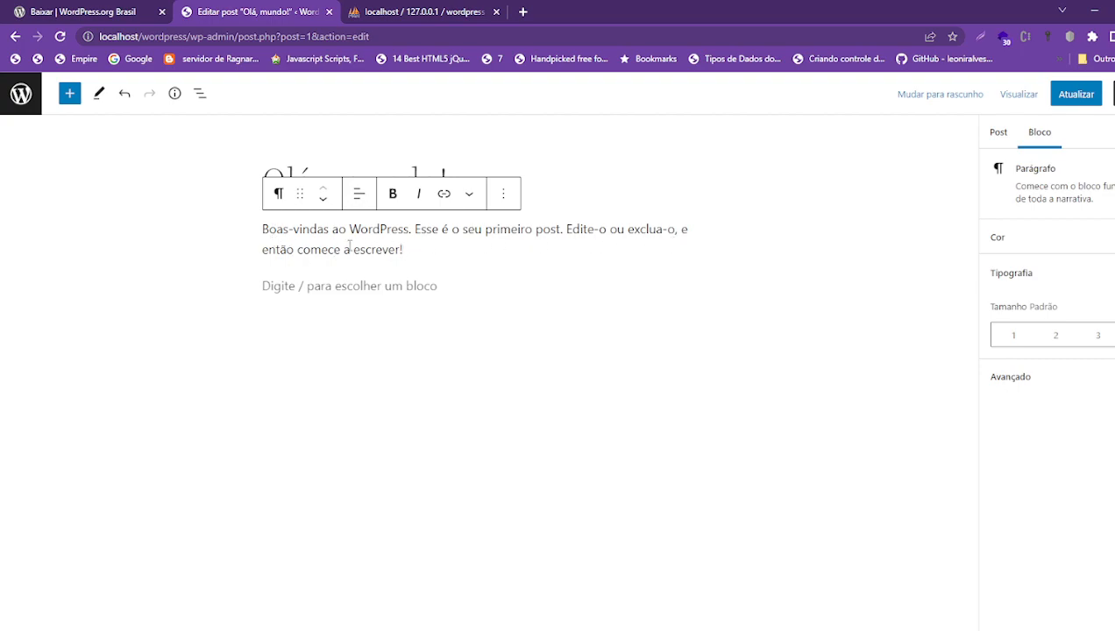
drag(270, 224, 502, 248)
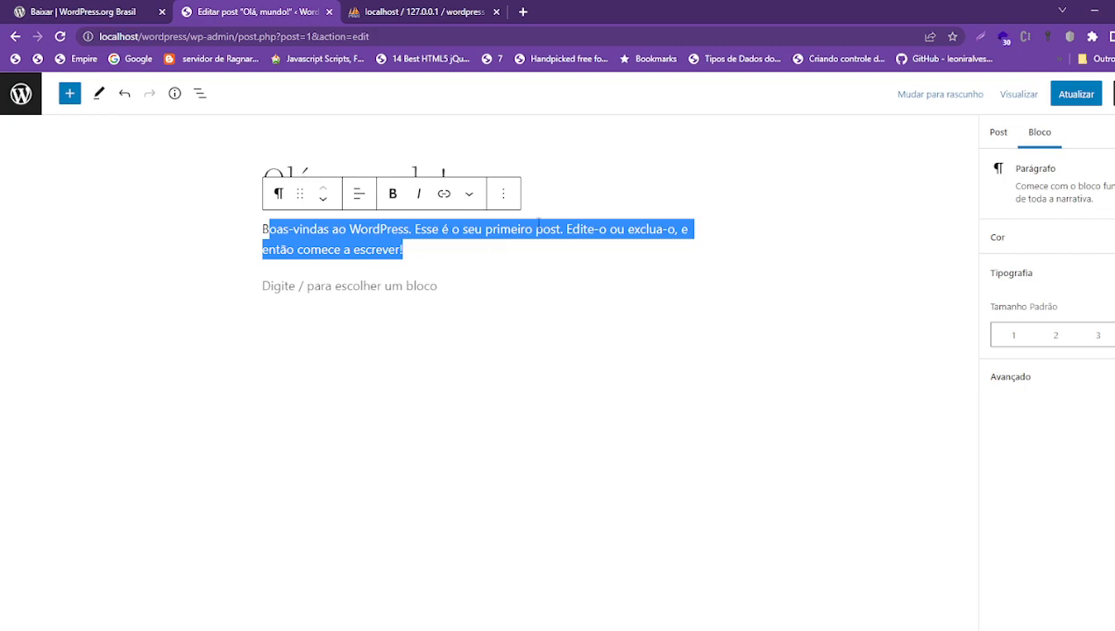
click(339, 280)
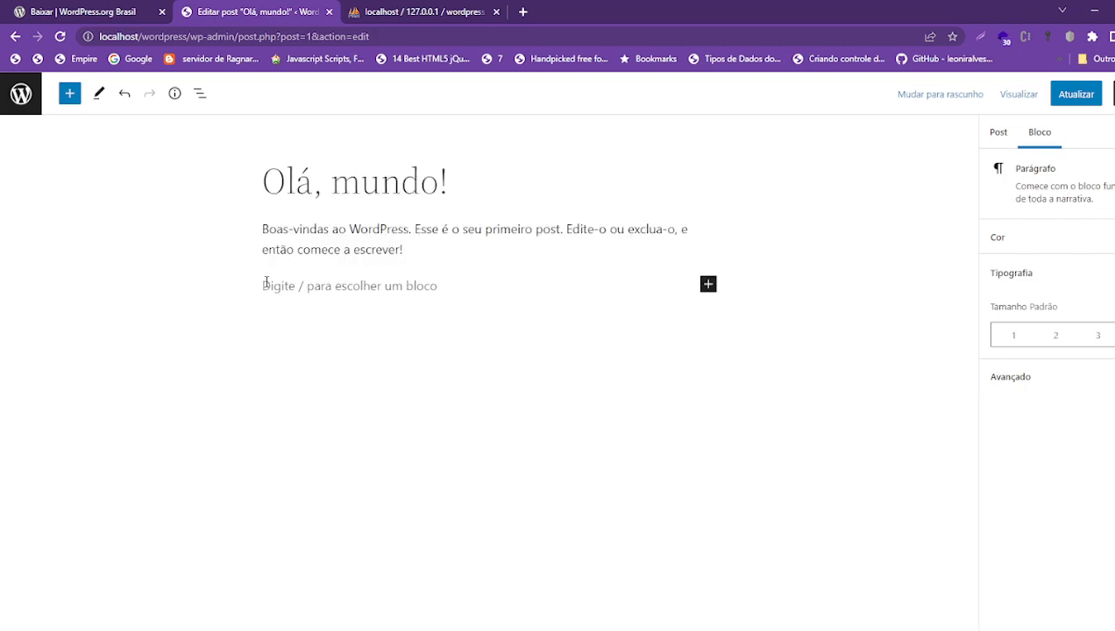
text(fddsdfsaddsfsdf)
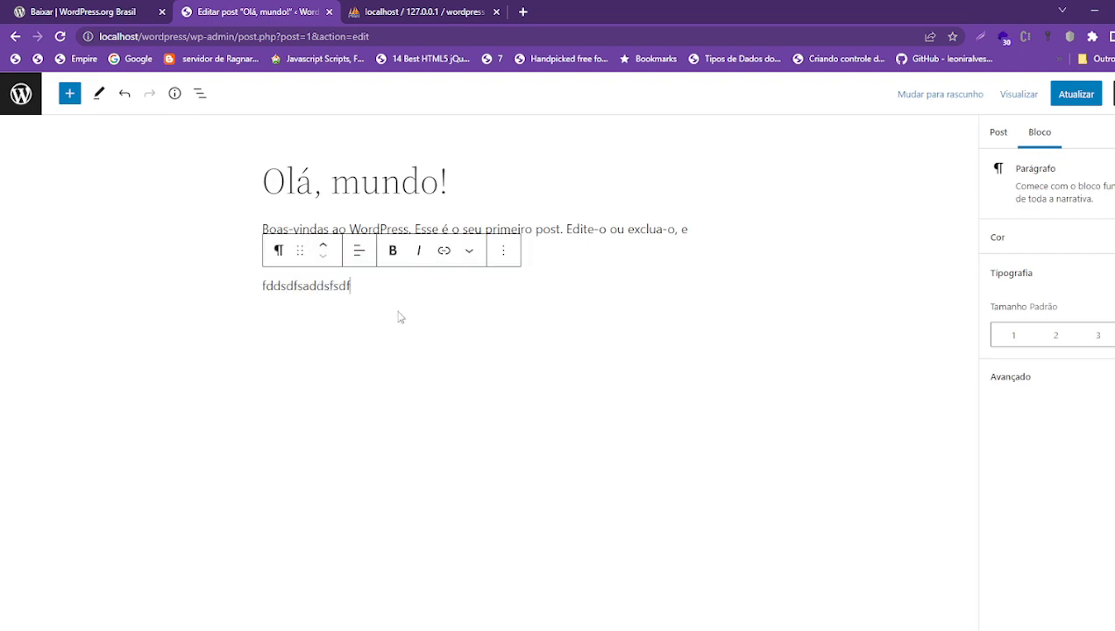
text(sdfasddsfasFDSFdsaf)
key(Caps_Lock)
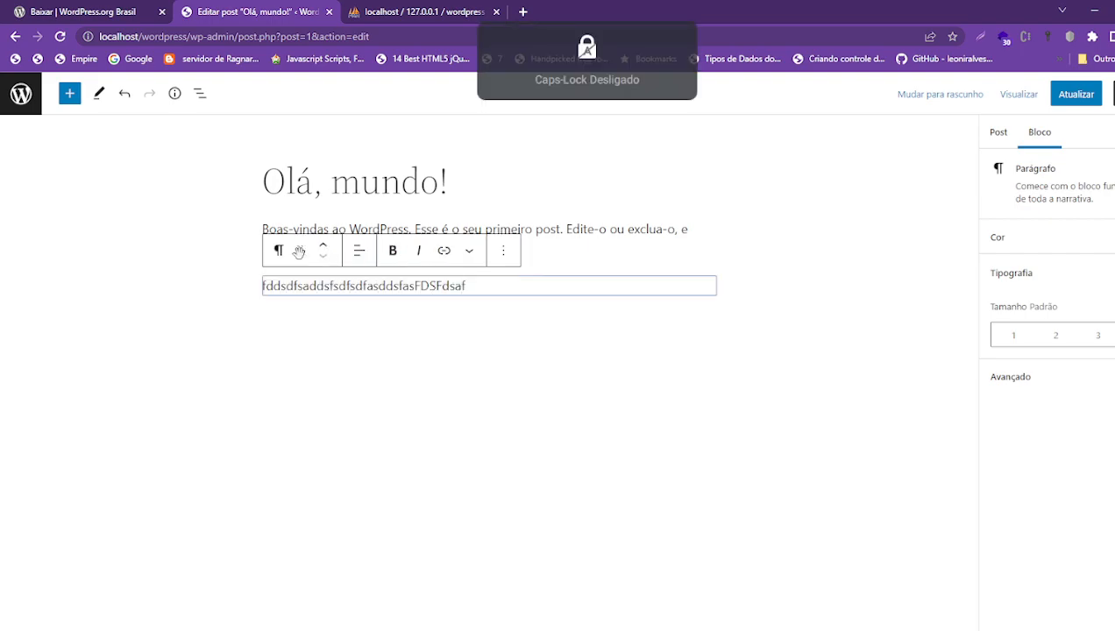
- Convert the paragraph to a Lista block and add two more placeholder bullet items
click(280, 251)
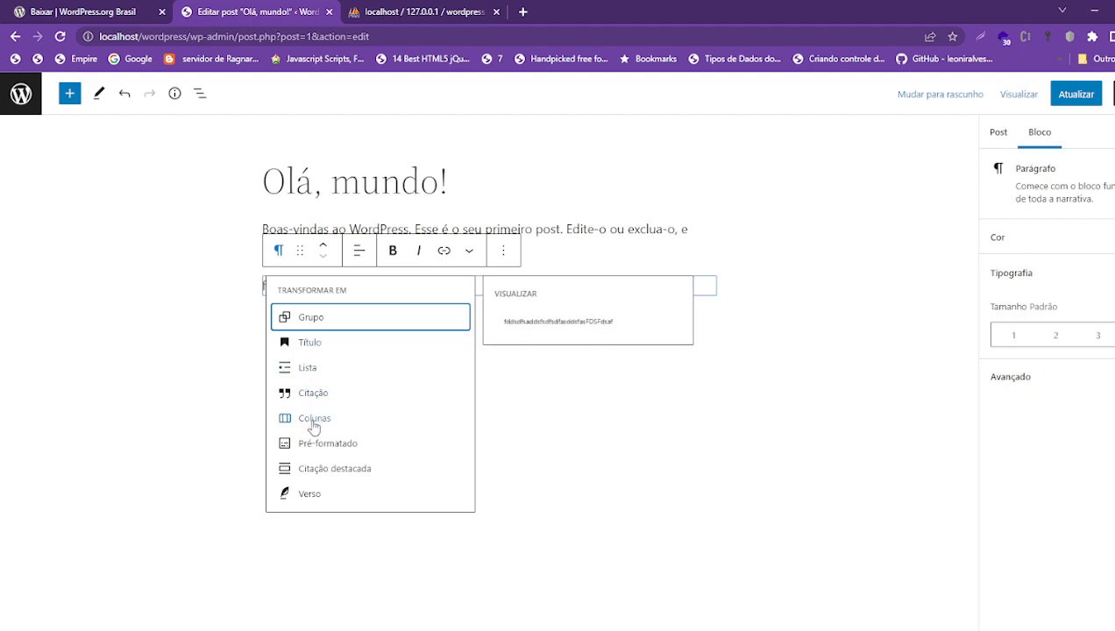
click(301, 368)
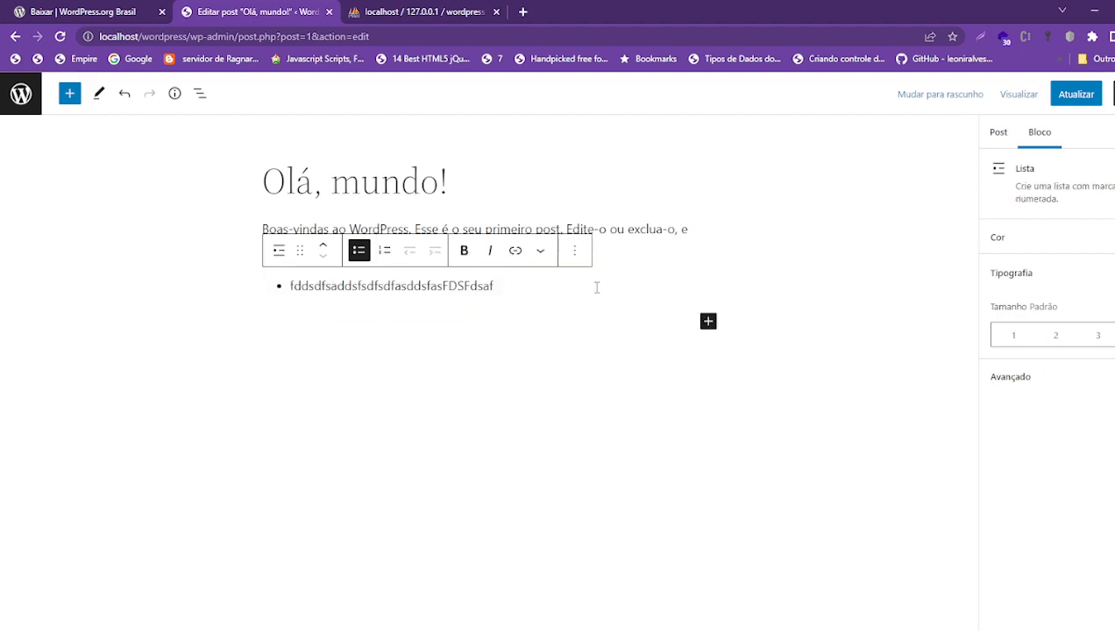
key(Return)
text(fdsfdsfsdfsdfdsfsdf)
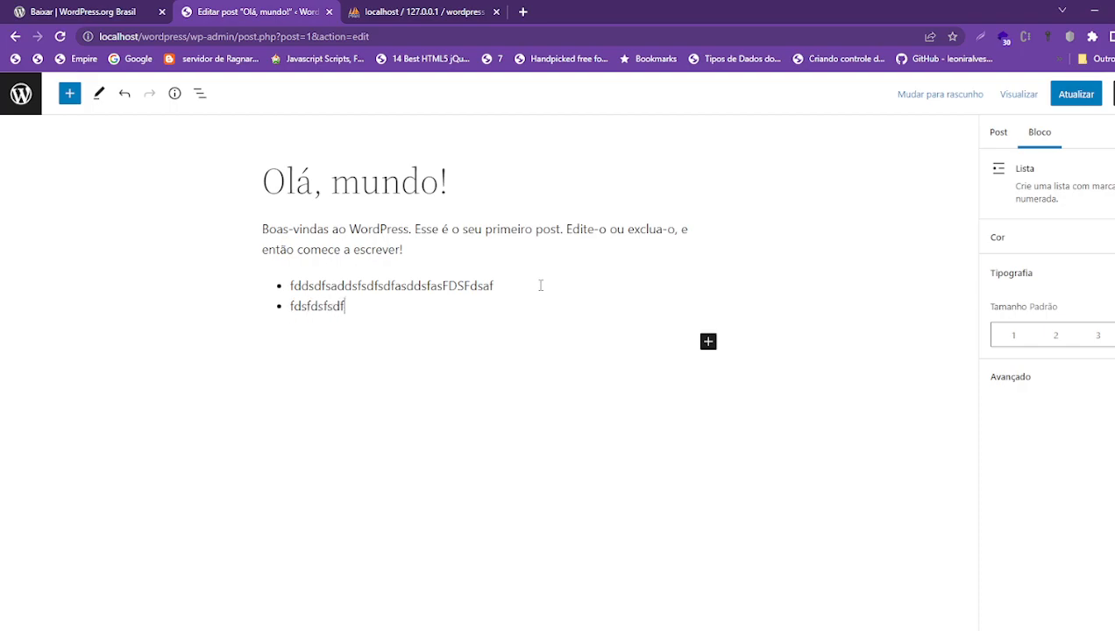
key(Return)
text(f)
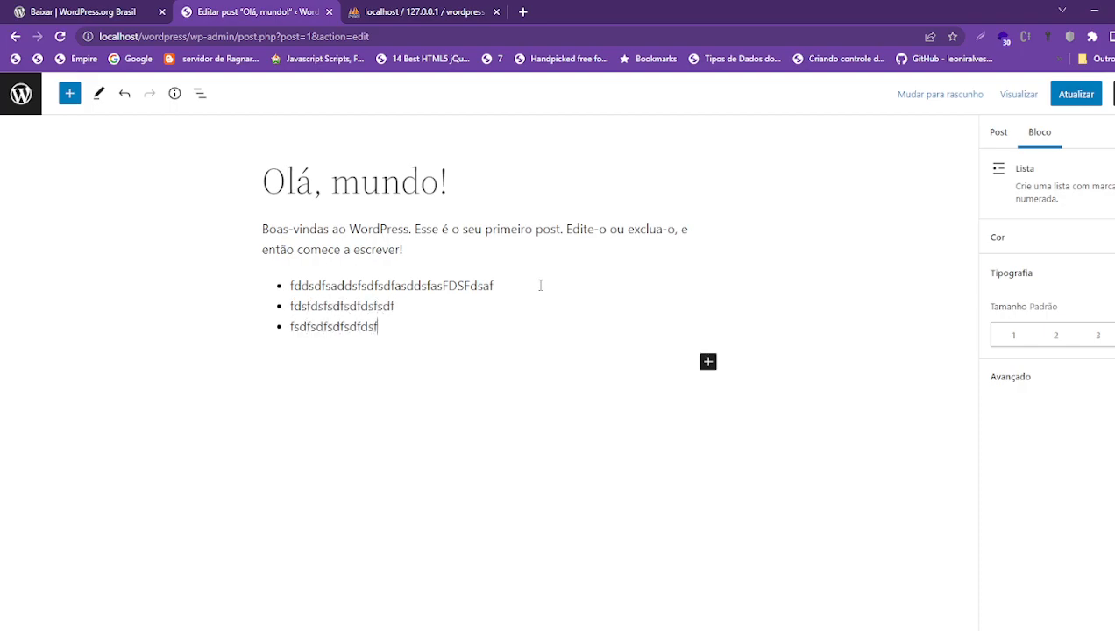
text(sdfsdfsdfsdfdsfsdfdsfsdf)
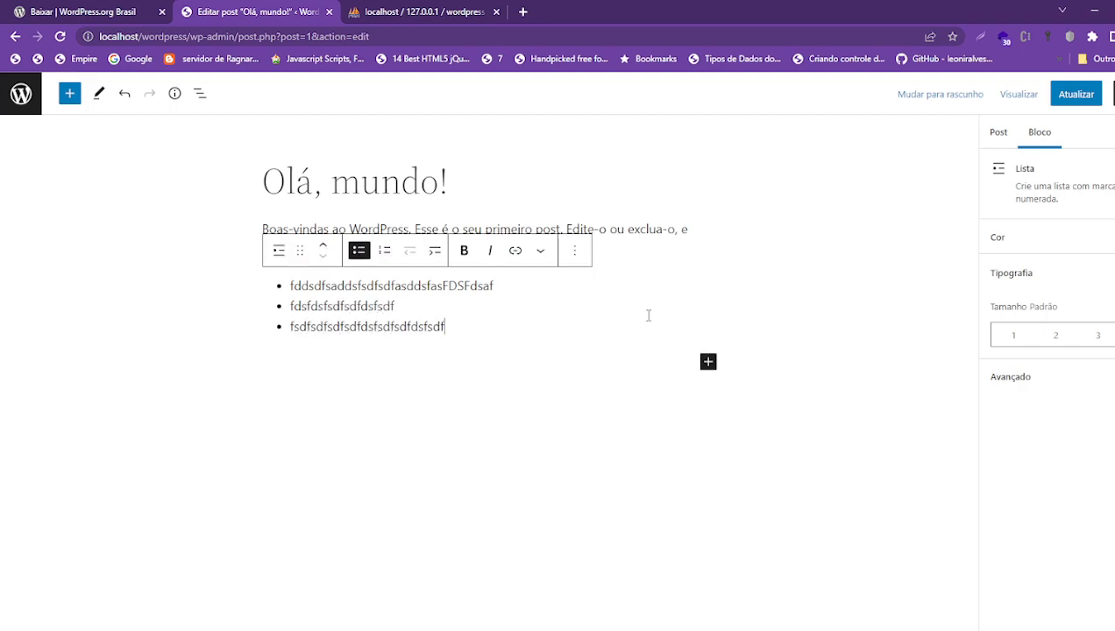
- Insert a Galeria block below the list and start uploading from the computer
click(708, 362)
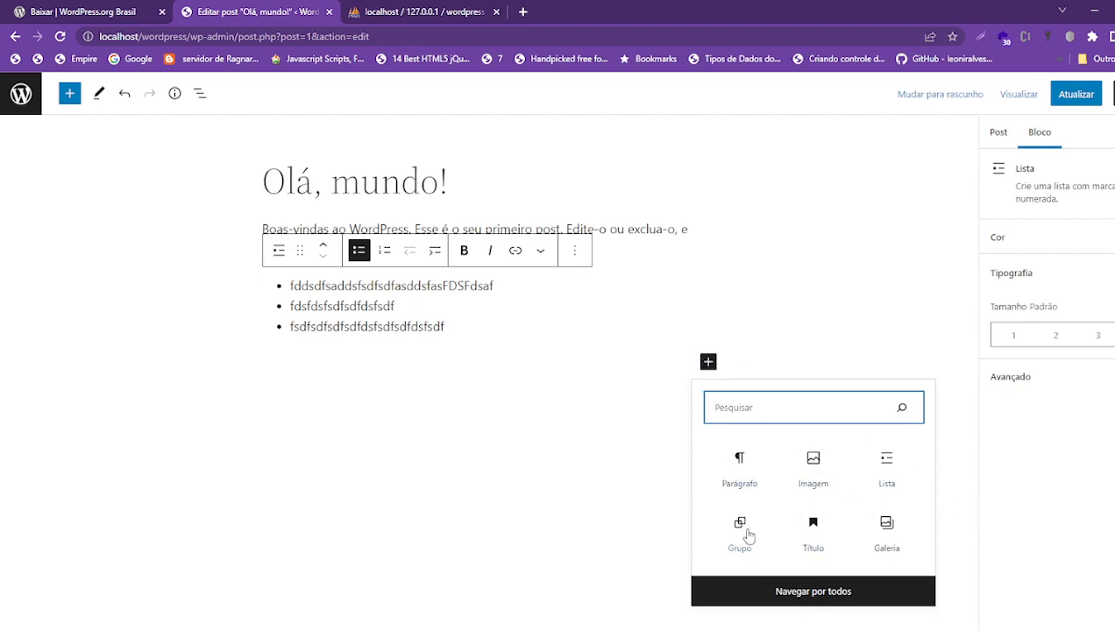
click(890, 526)
click(286, 455)
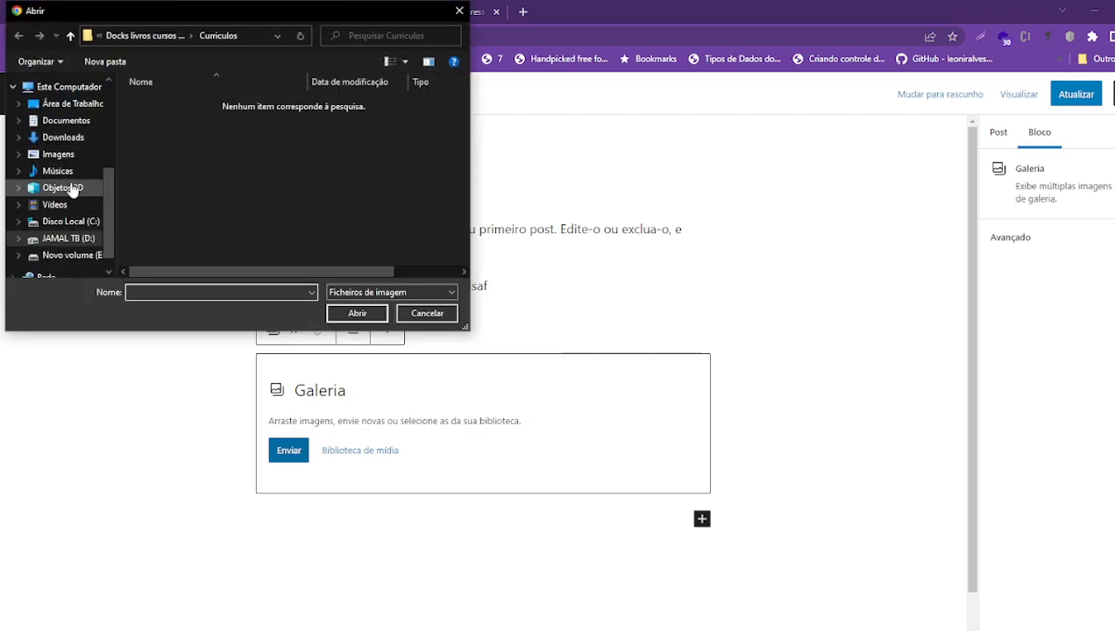
- Browse the file dialog to D:\MULTIMEDIA\PICTURES\Animes
click(63, 122)
click(52, 138)
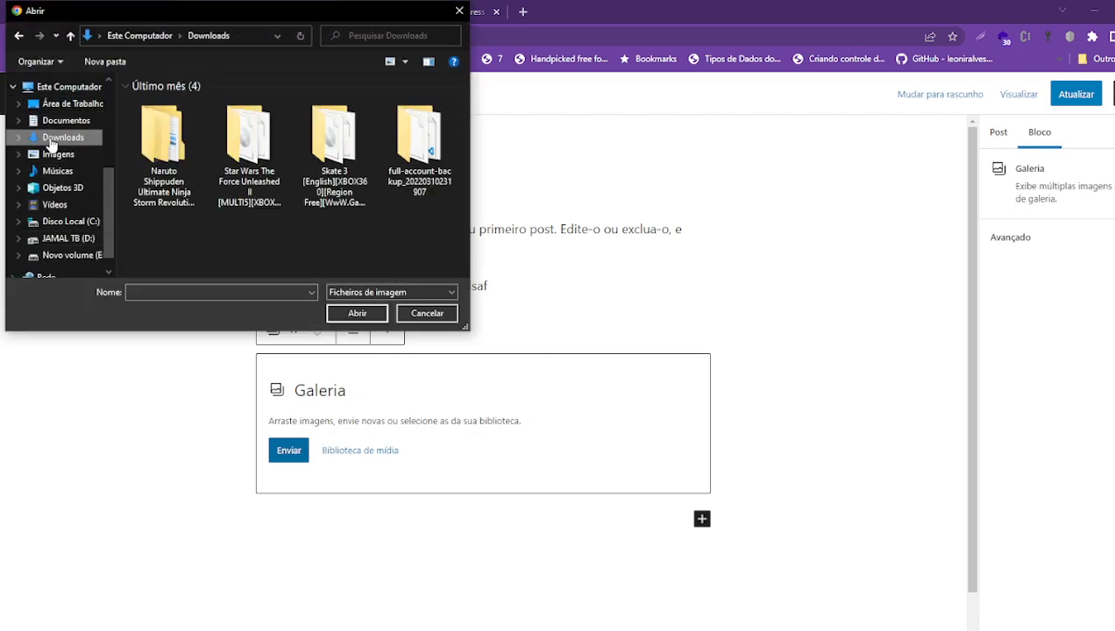
click(58, 156)
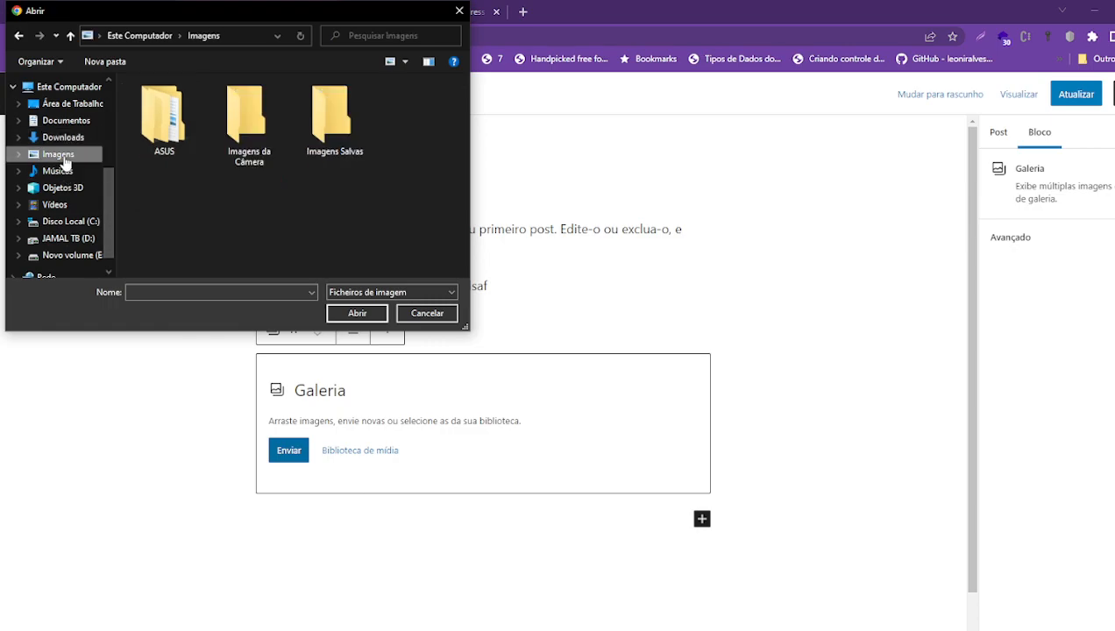
scroll(67, 223, up, 3)
click(67, 211)
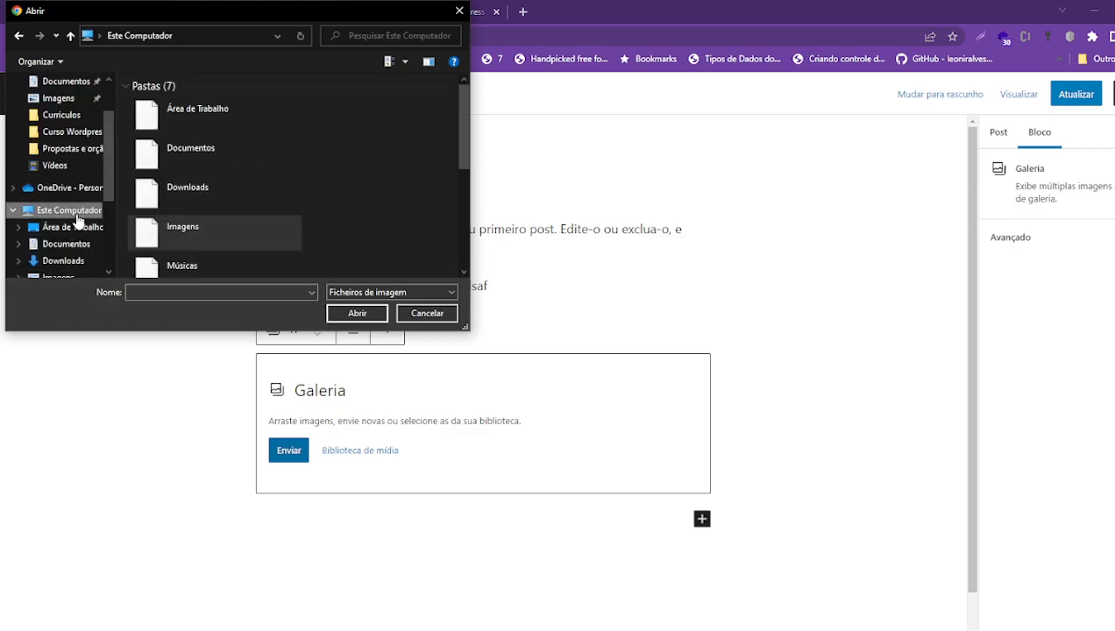
scroll(259, 194, down, 3)
double_click(261, 208)
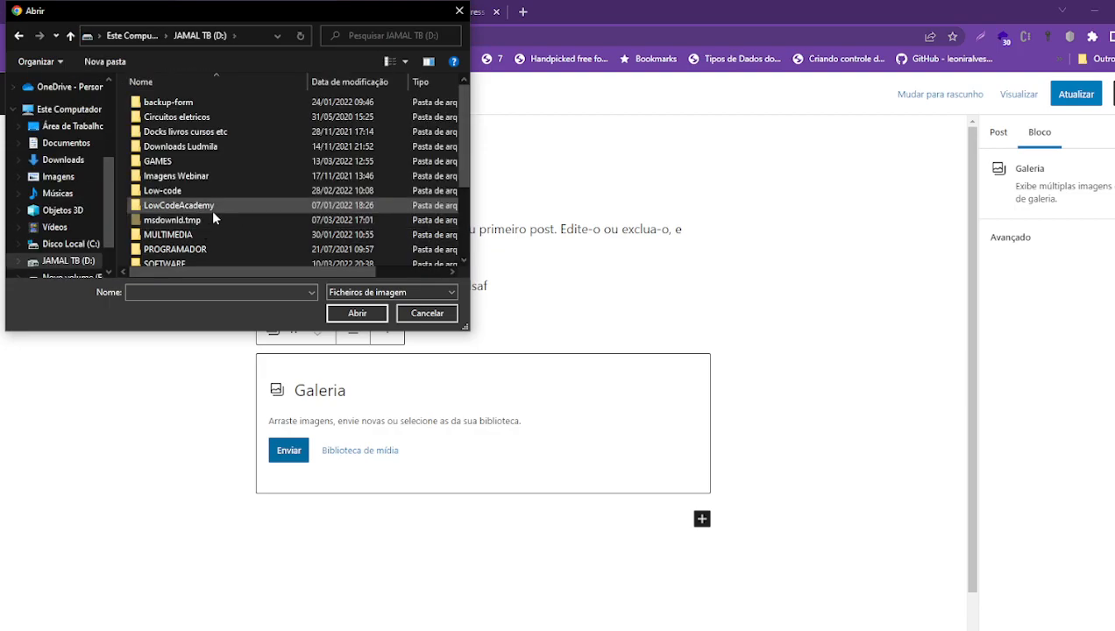
scroll(207, 216, down, 3)
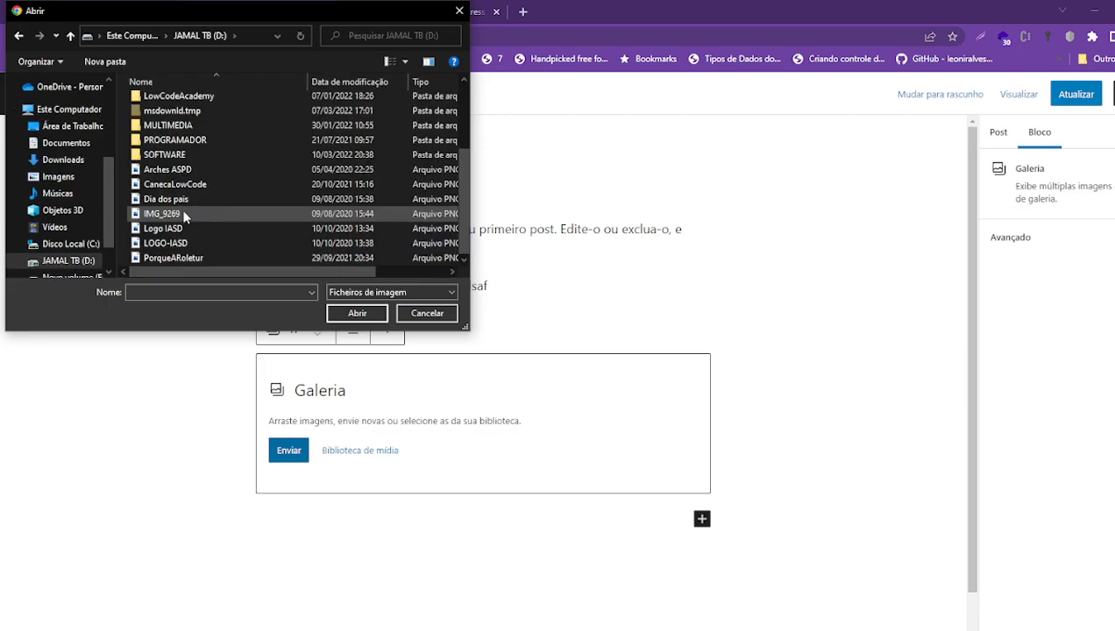
scroll(157, 174, up, 2)
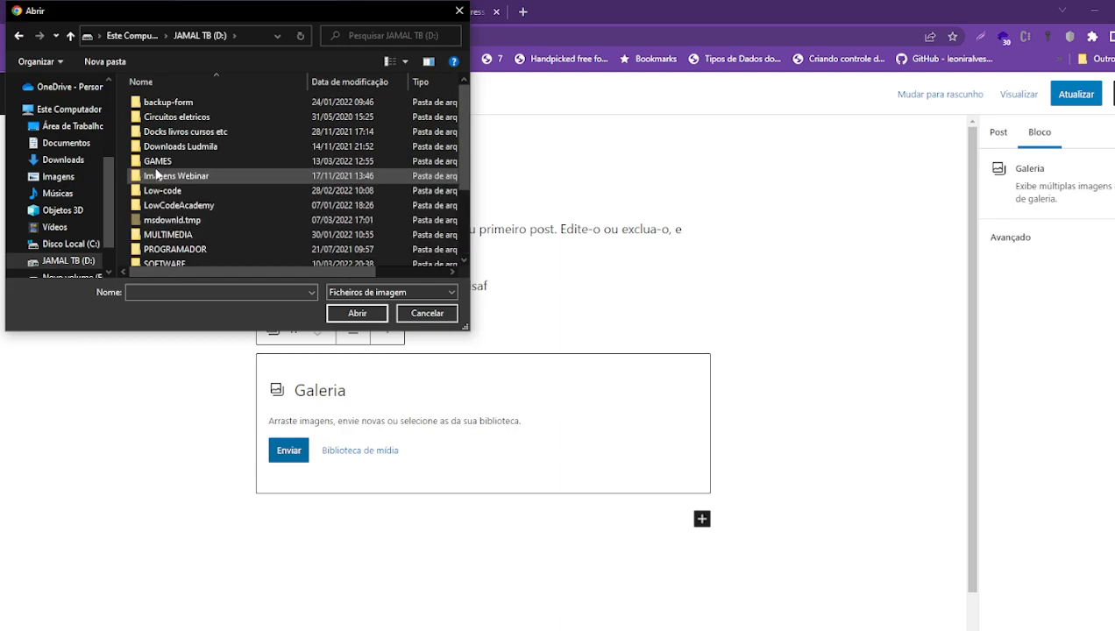
double_click(175, 233)
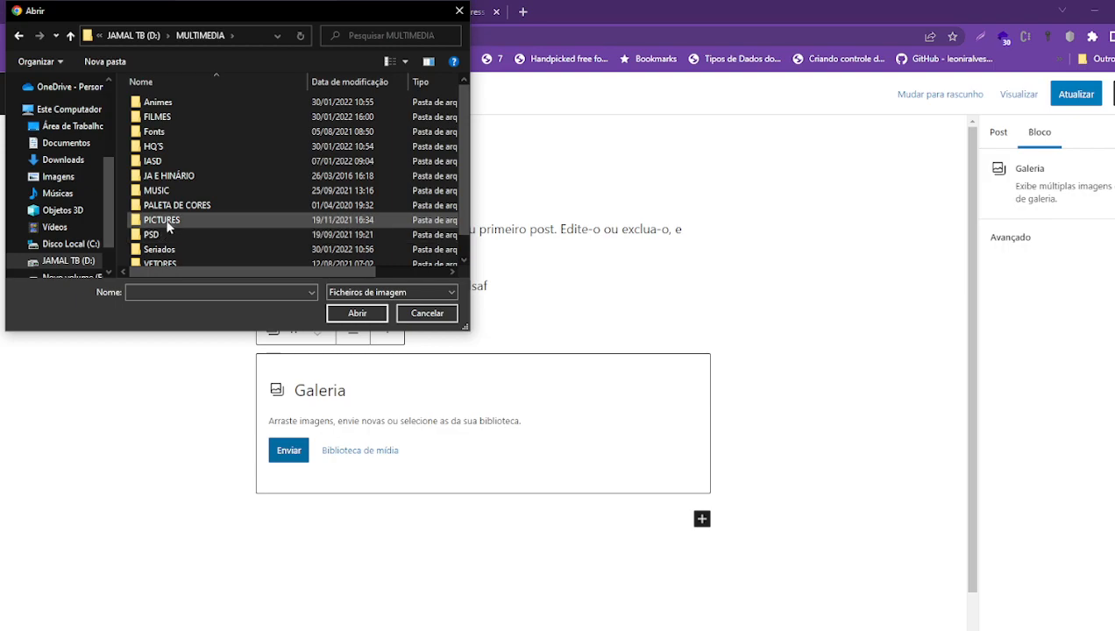
double_click(167, 222)
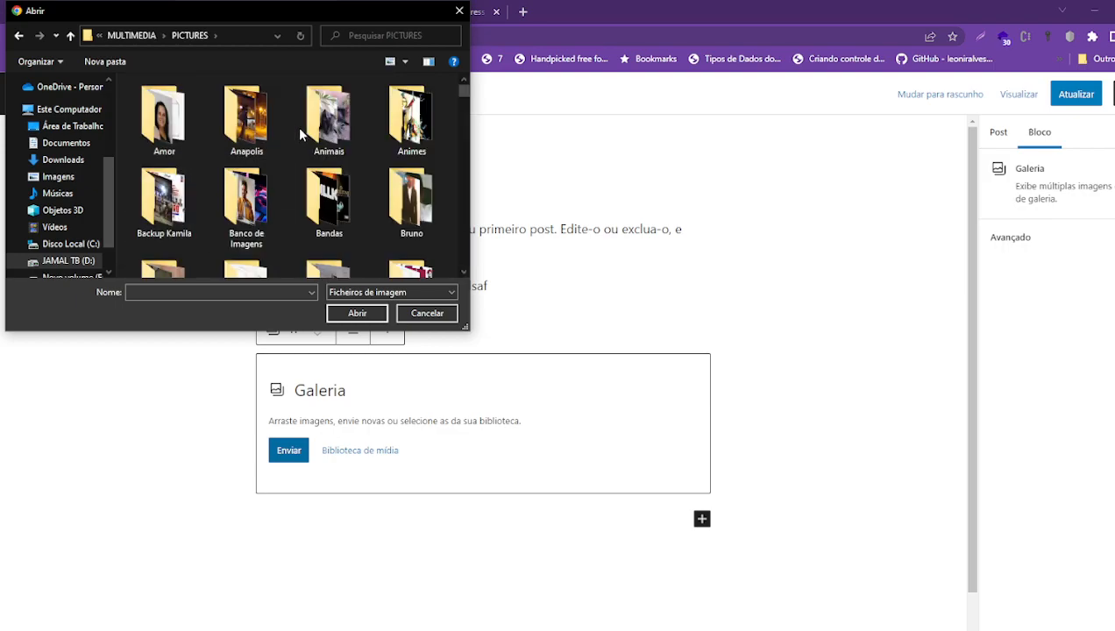
double_click(401, 128)
- Select the four top-row anime images and add them to the gallery
click(175, 121)
ctrl+click(422, 137)
shift+click(186, 138)
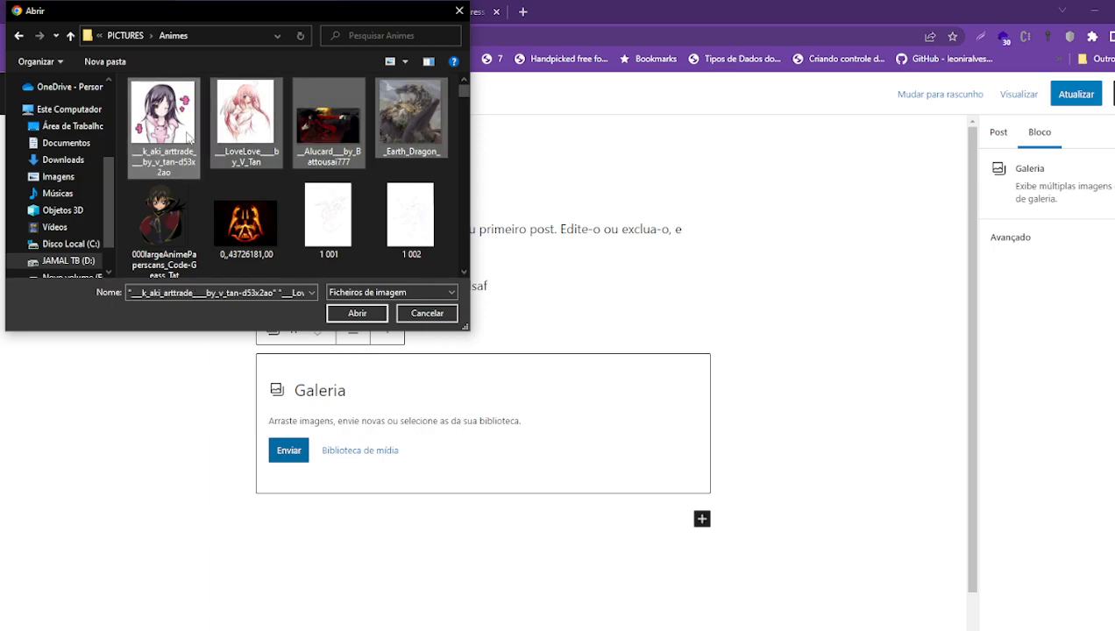
click(357, 313)
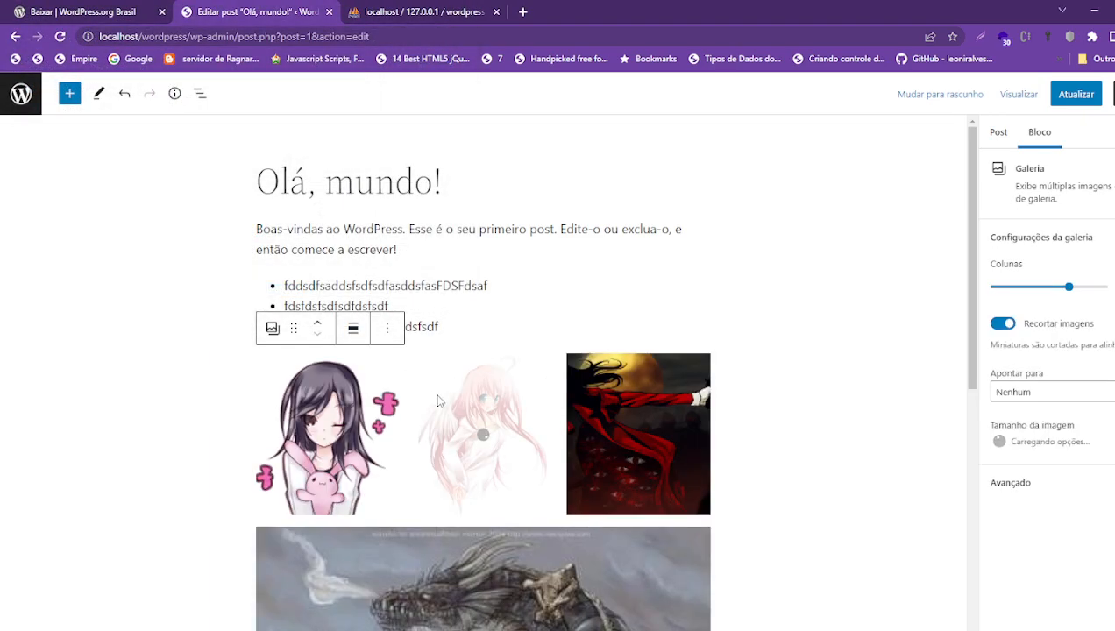
- Save the post with Atualizar
scroll(439, 400, down, 5)
scroll(443, 397, up, 6)
scroll(847, 208, down, 6)
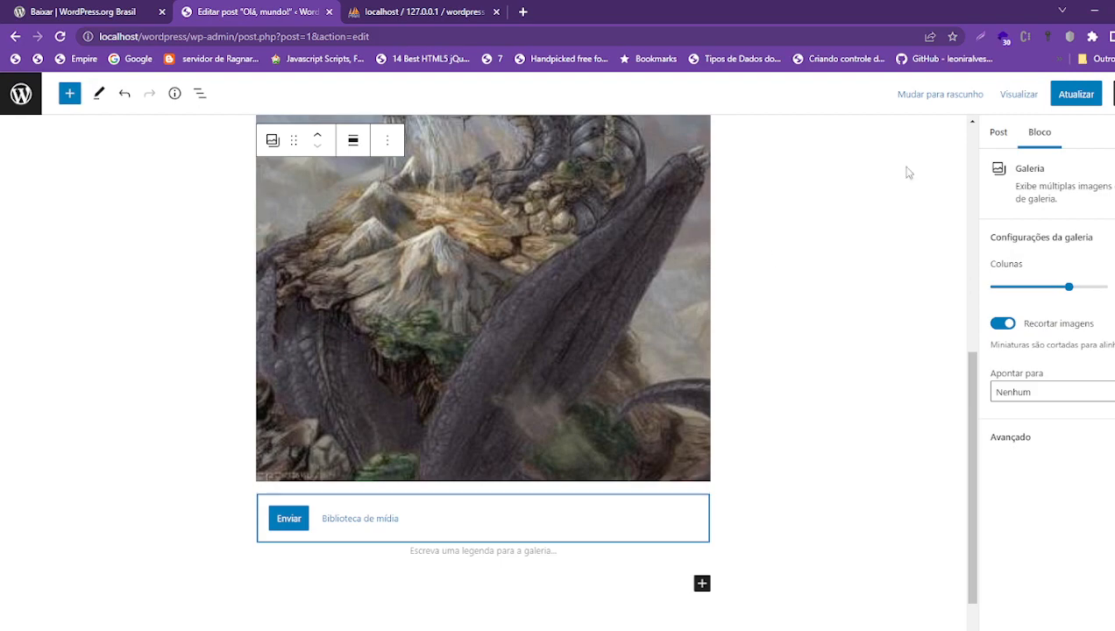
click(1073, 96)
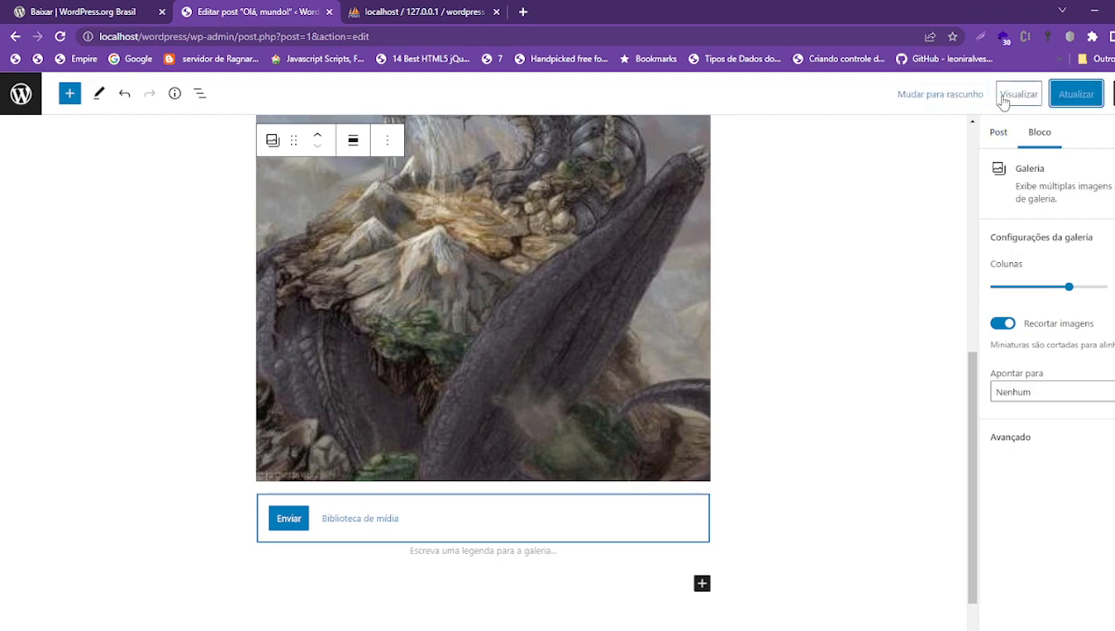
- Preview the post in a new tab and scroll through the list and gallery
click(1013, 96)
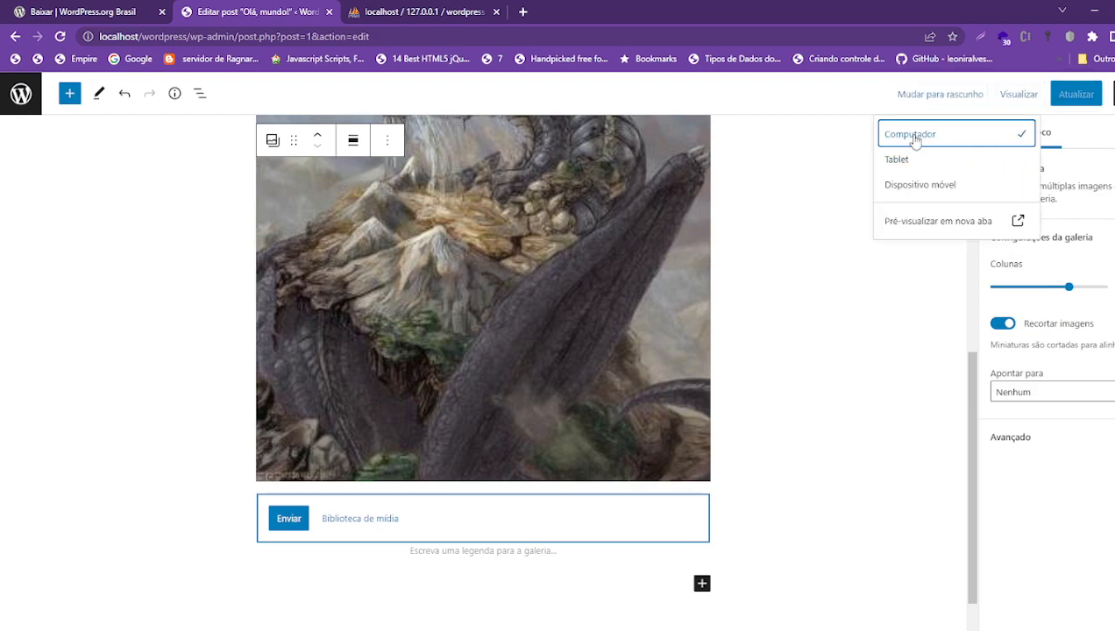
click(903, 221)
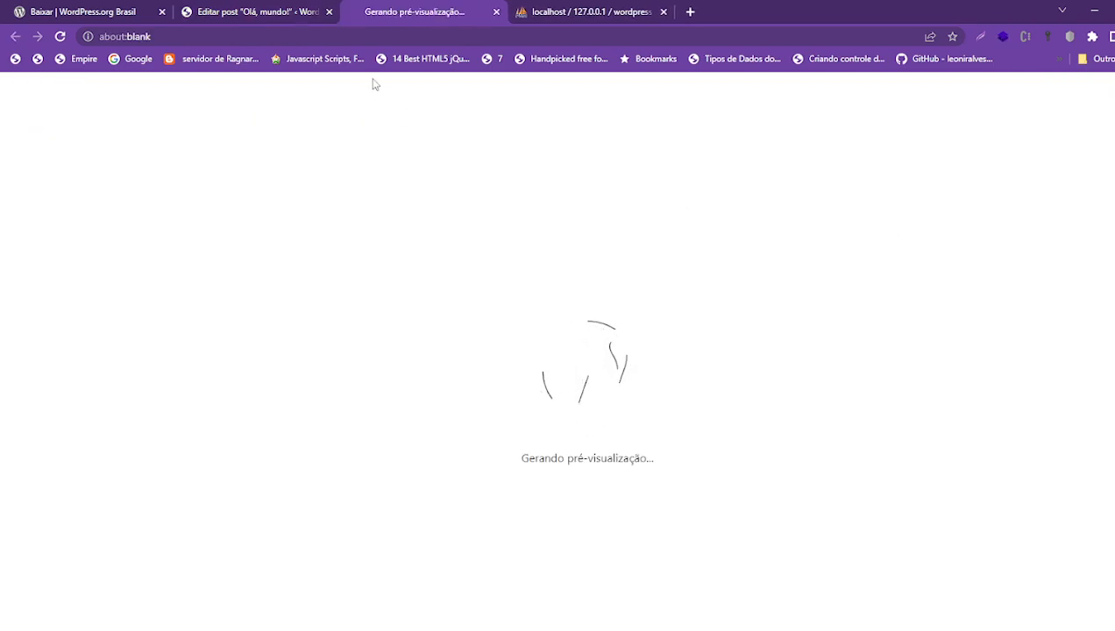
scroll(427, 304, down, 10)
scroll(551, 388, up, 10)
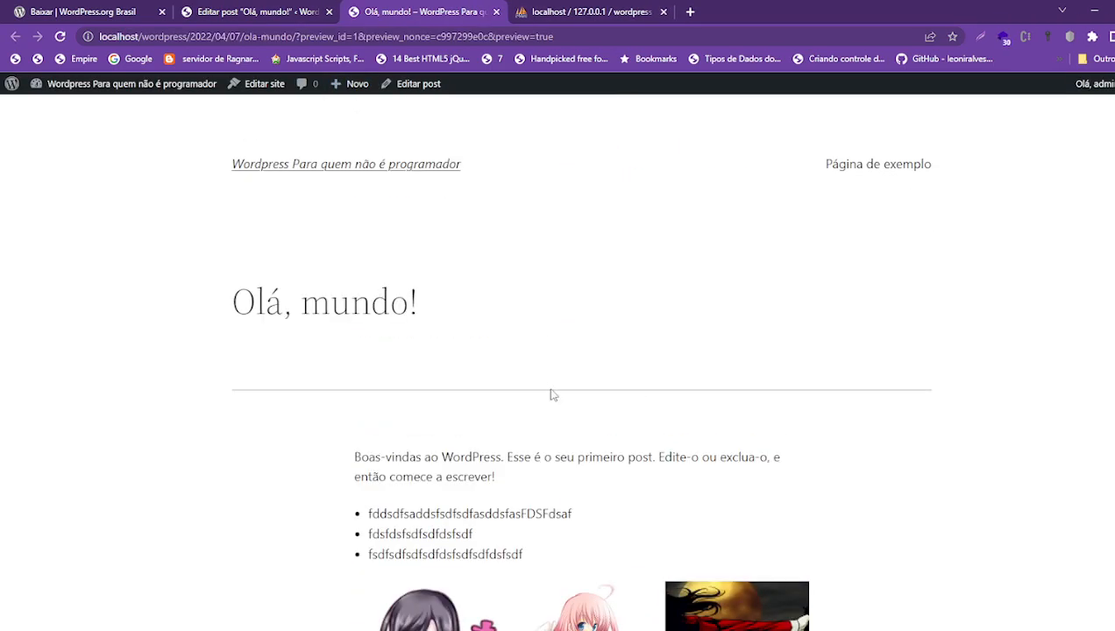
scroll(553, 395, down, 5)
scroll(546, 385, down, 10)
scroll(550, 391, up, 5)
scroll(552, 388, up, 8)
- Return to the editor tab and bring up the quick block inserter
click(268, 11)
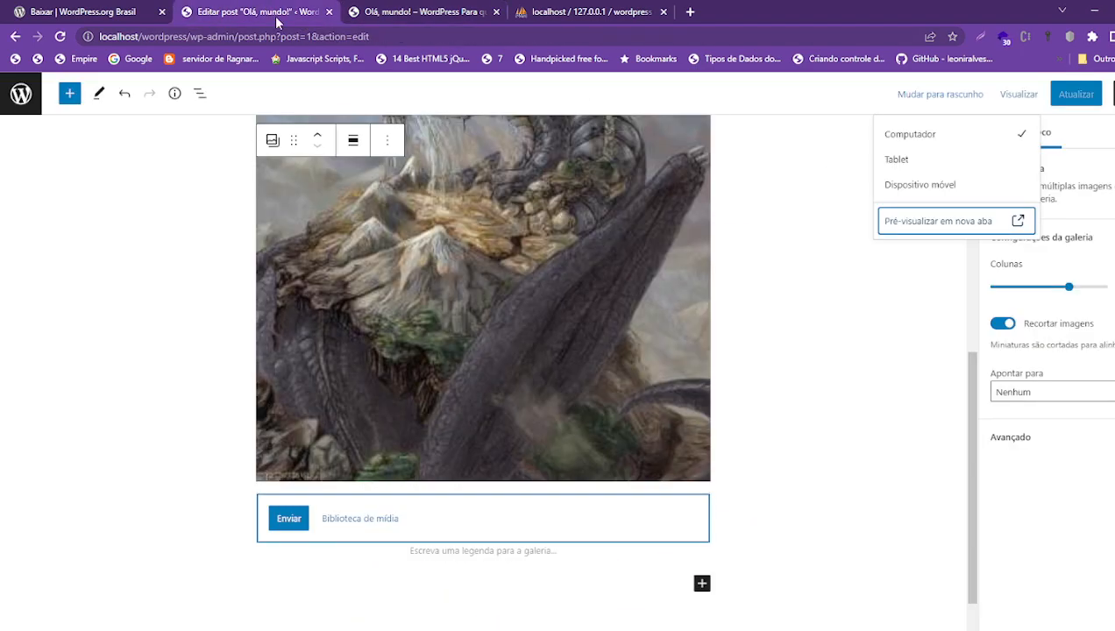
scroll(440, 374, up, 6)
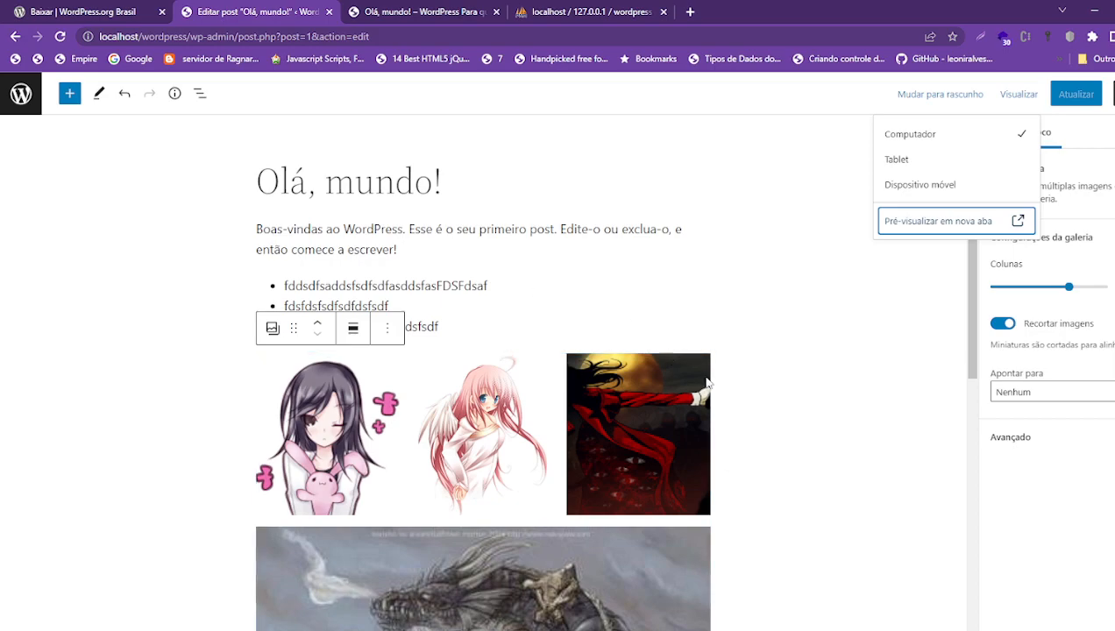
scroll(707, 379, down, 8)
click(701, 412)
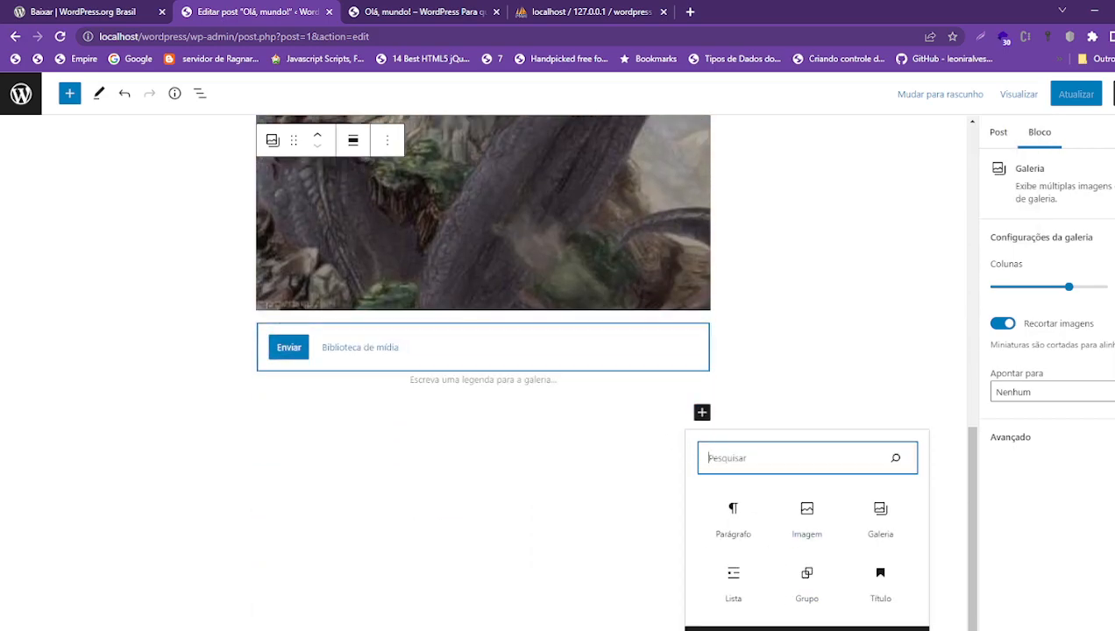
- Add a YouTube embed block from the full block library
click(807, 629)
scroll(132, 351, down, 20)
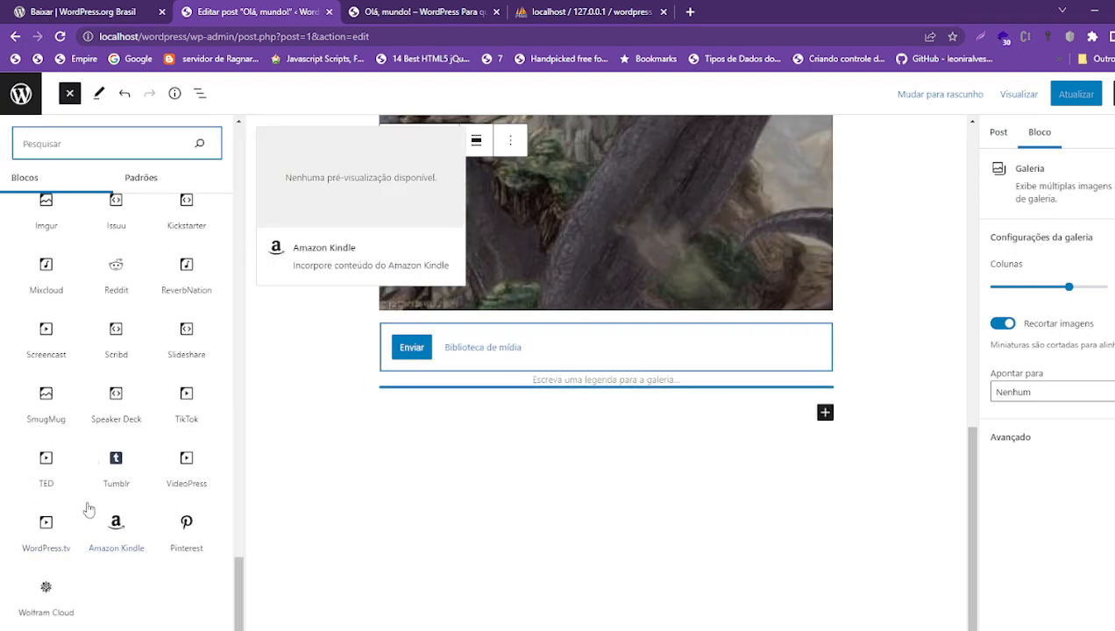
scroll(97, 540, up, 5)
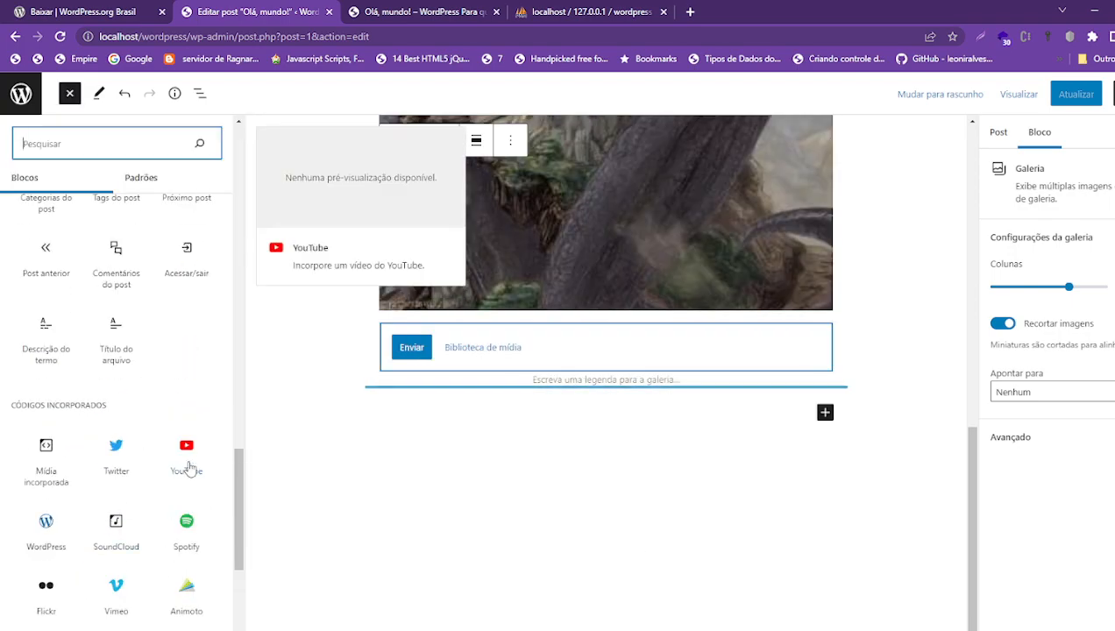
click(187, 456)
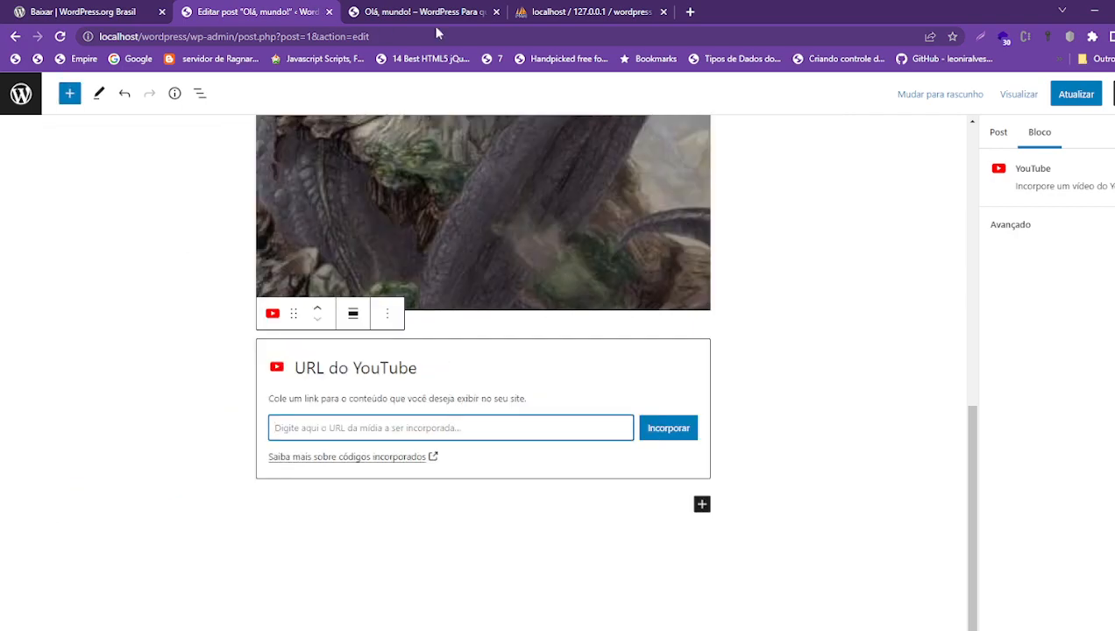
- Find the DESCARREGA E CARREGA video on YouTube in a new tab and copy its URL
click(695, 11)
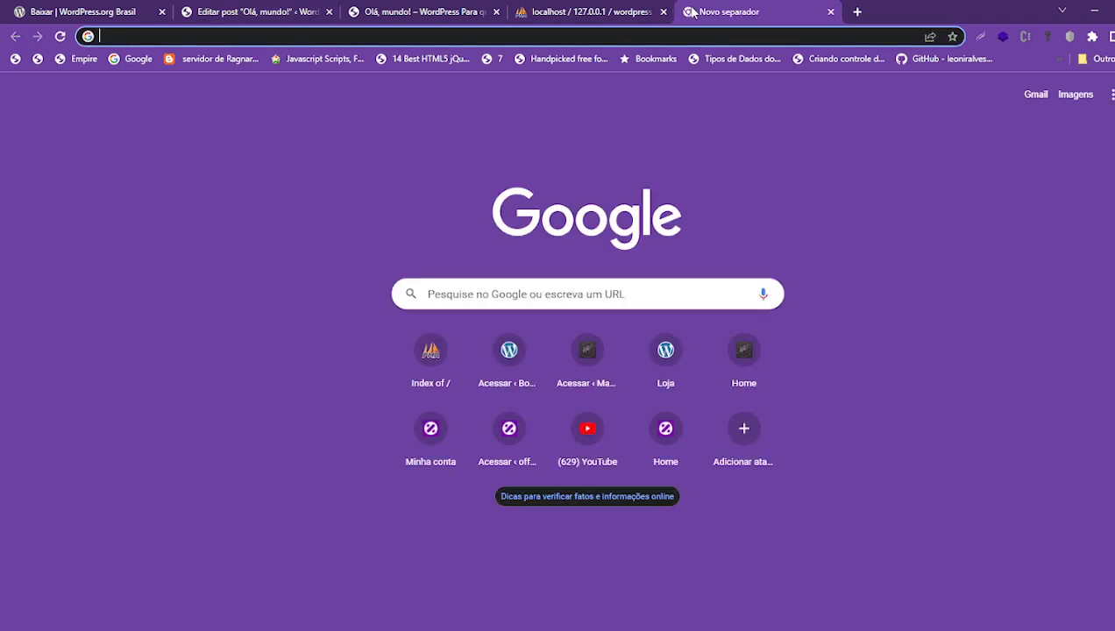
text(youtube)
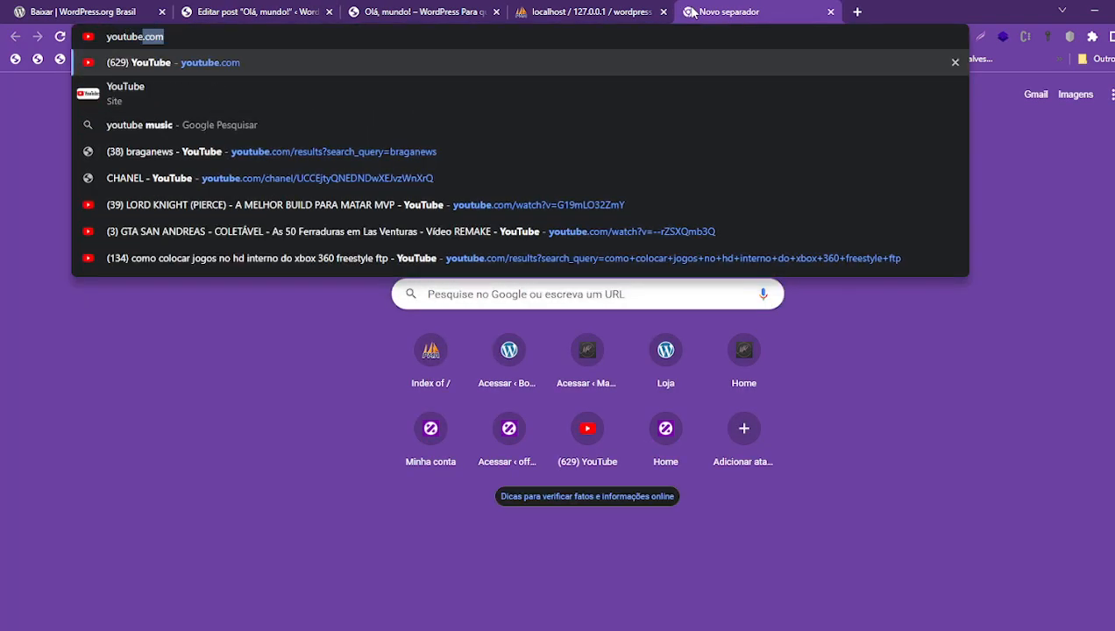
key(Return)
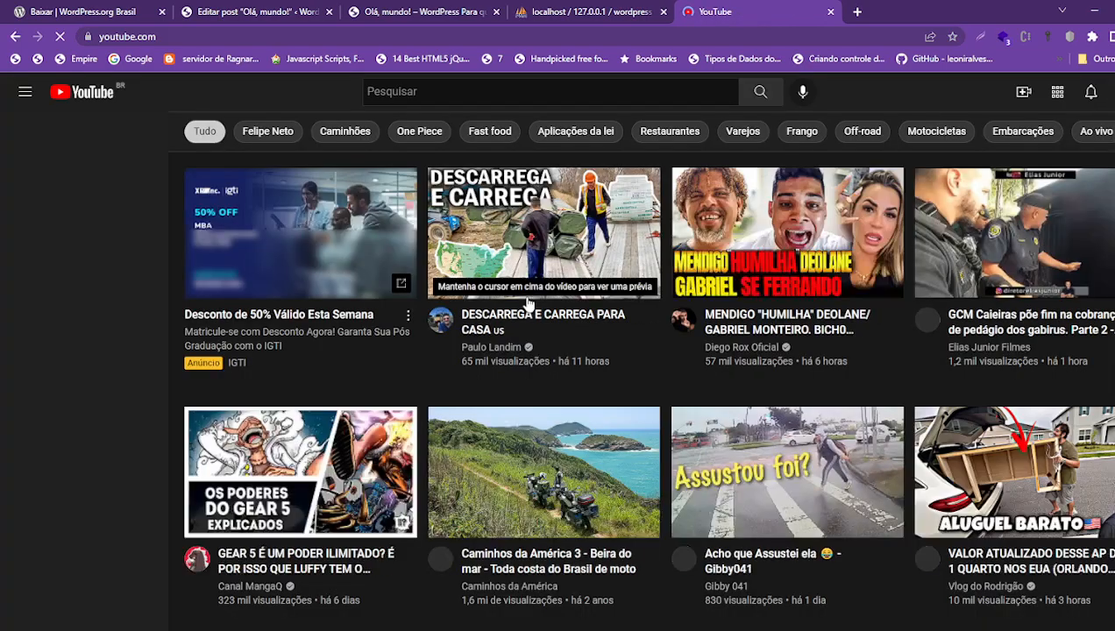
click(513, 255)
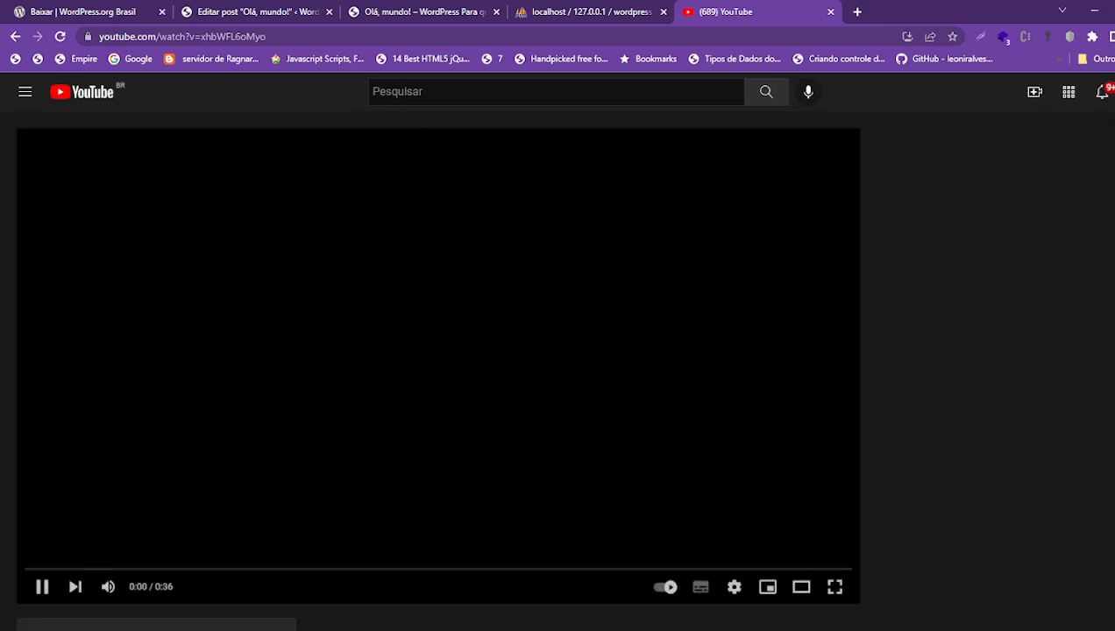
click(480, 37)
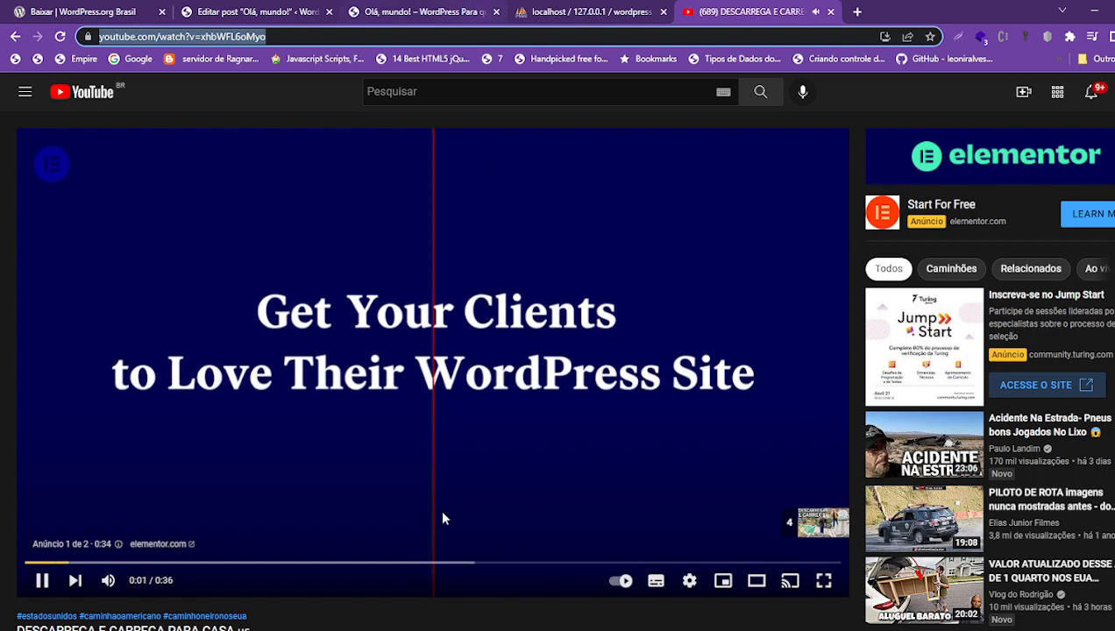
click(394, 157)
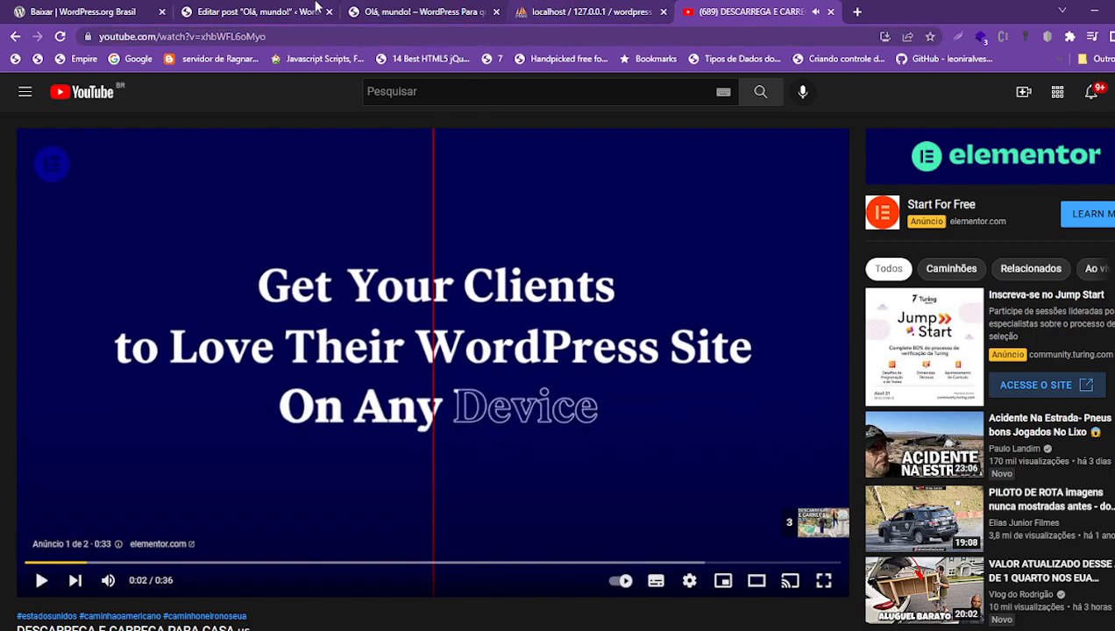
click(254, 12)
- Paste the video link, embed it with Incorporar, and save the post
key(ctrl+v)
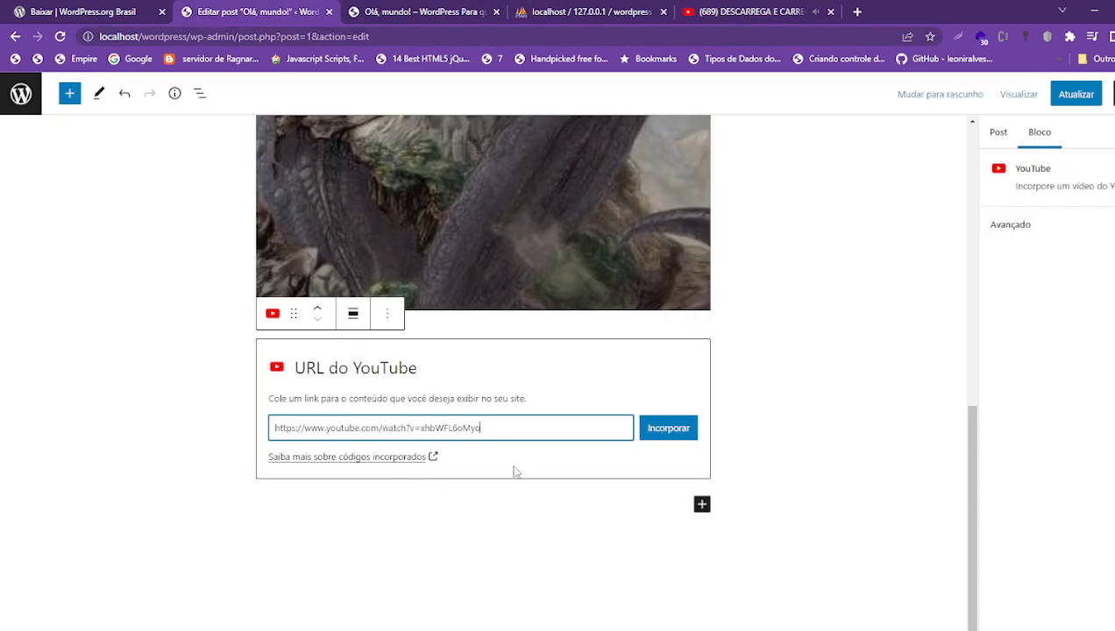
click(680, 430)
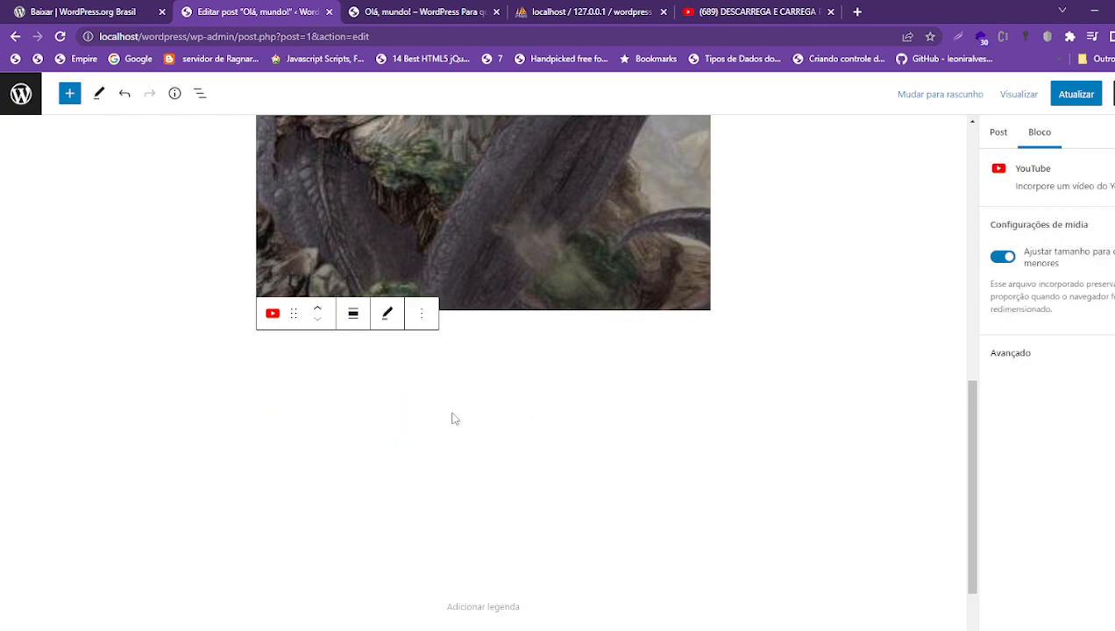
click(1073, 95)
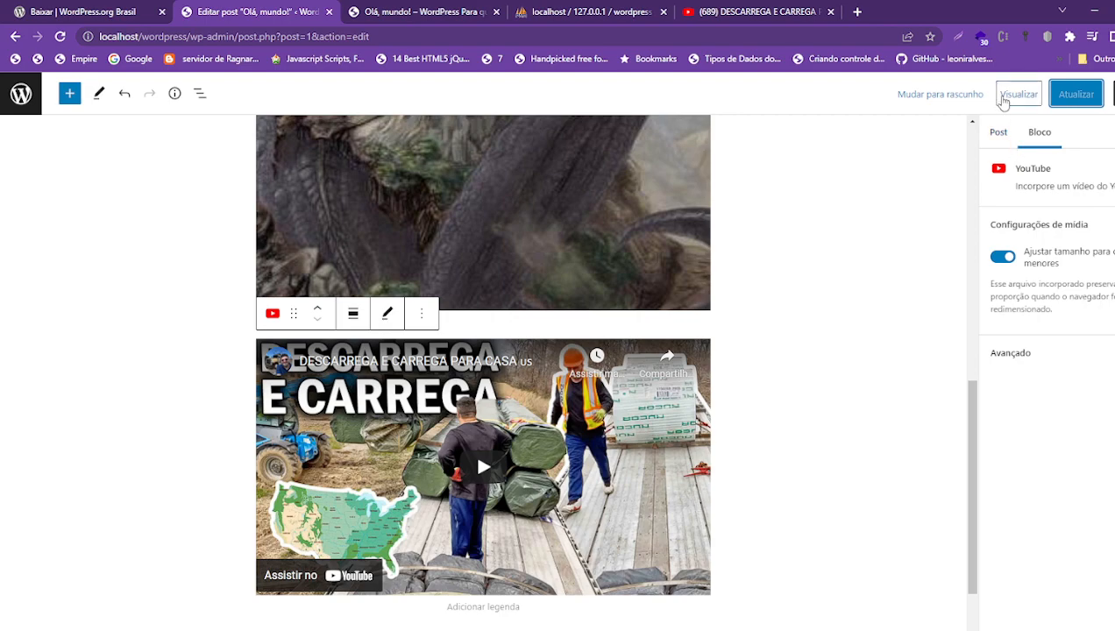
- Check the embedded video in a new preview tab, then return to the editor
click(1019, 94)
click(886, 219)
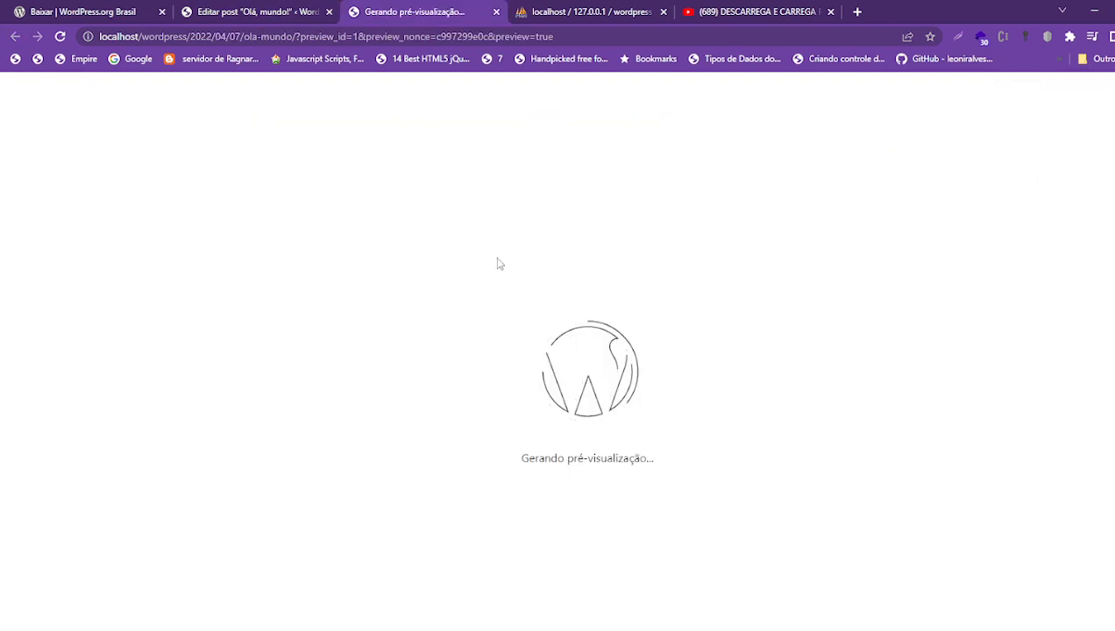
scroll(465, 373, down, 10)
scroll(466, 389, up, 5)
scroll(505, 364, down, 3)
scroll(479, 429, up, 3)
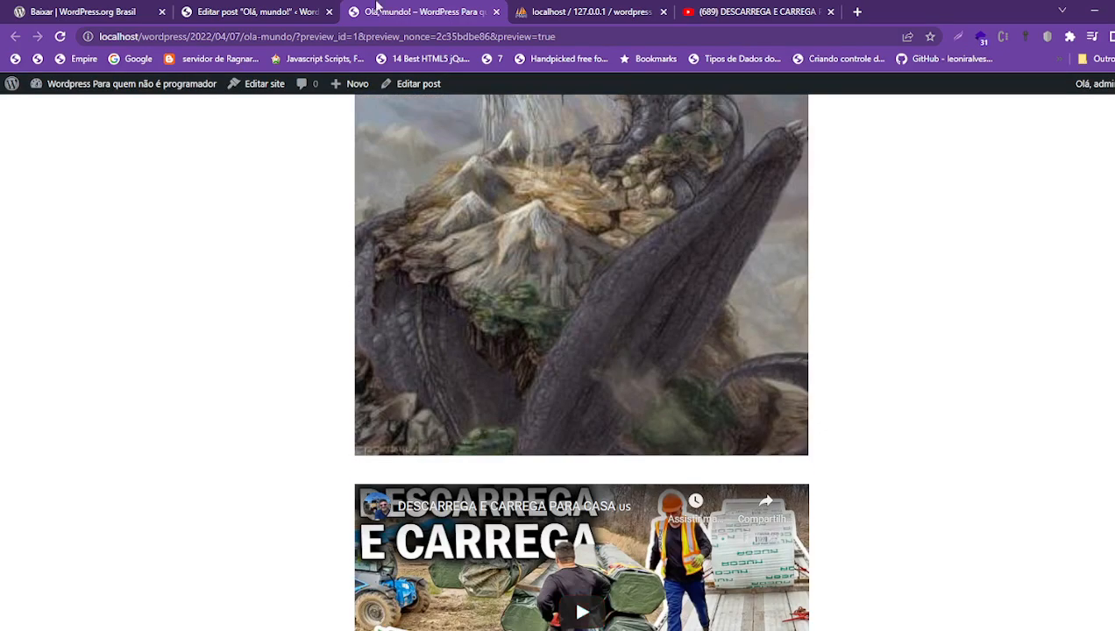
click(244, 11)
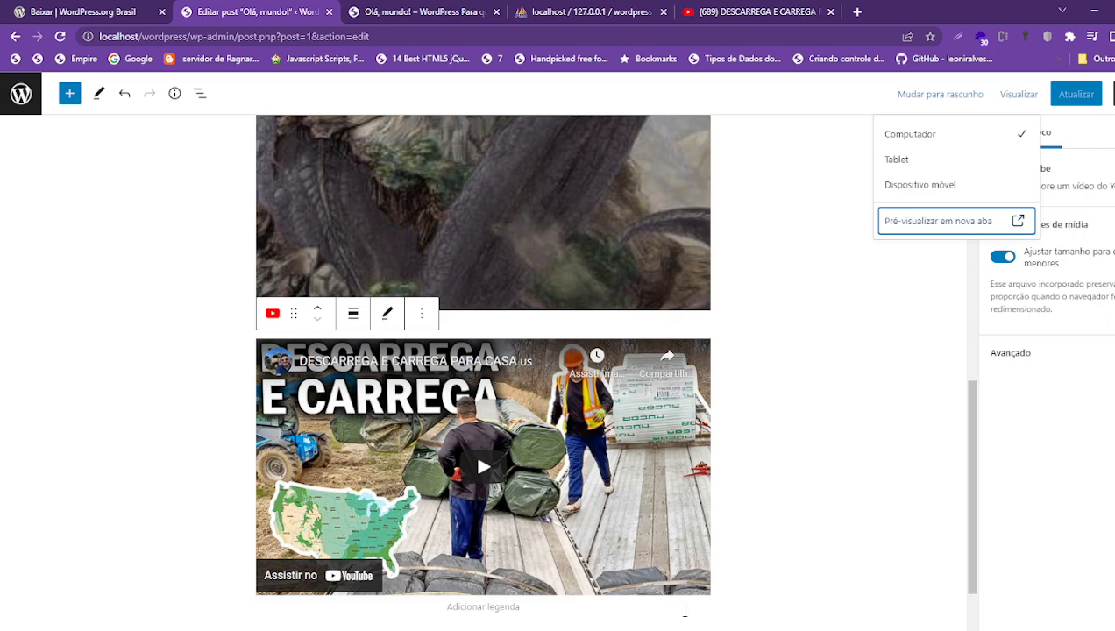
click(700, 629)
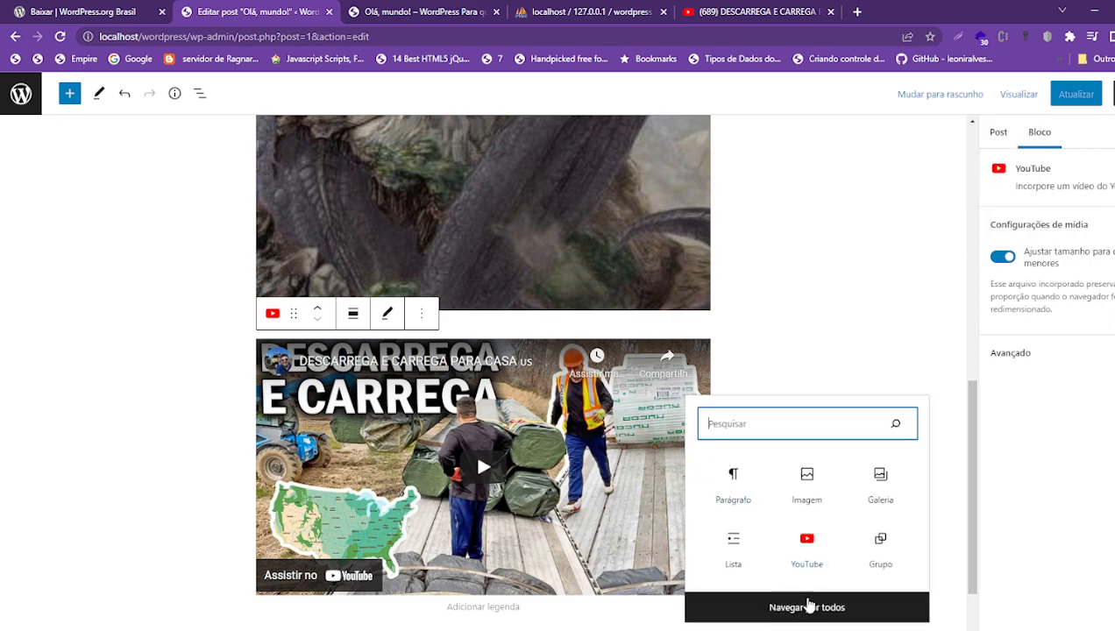
- Open Navegar por todos and scroll through the block categories in the library panel
click(805, 611)
mouse_move(90, 324)
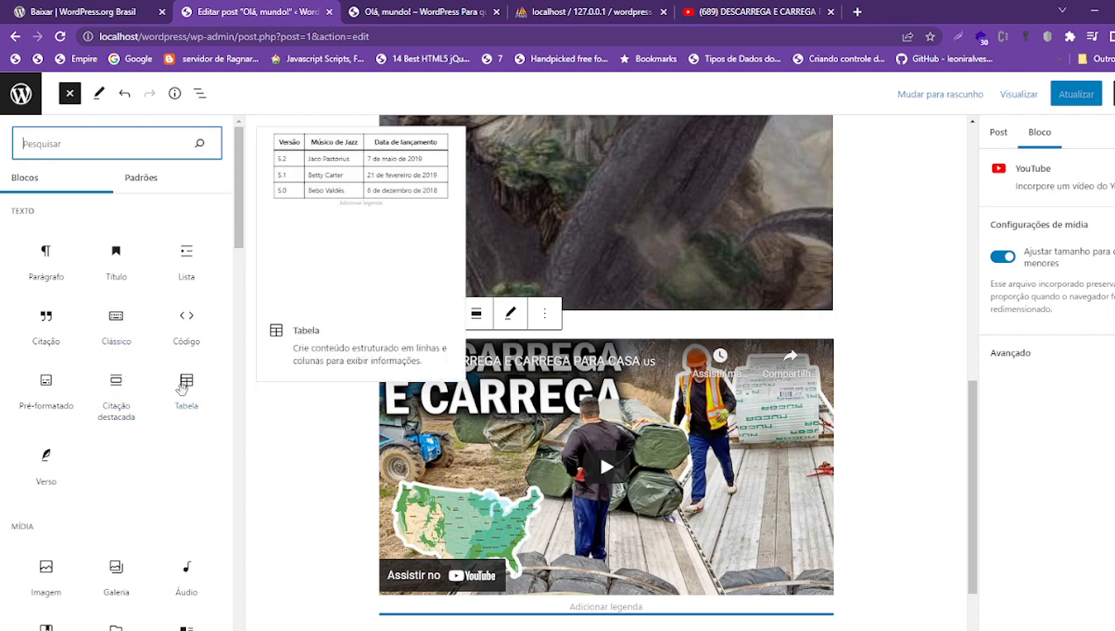
mouse_move(168, 377)
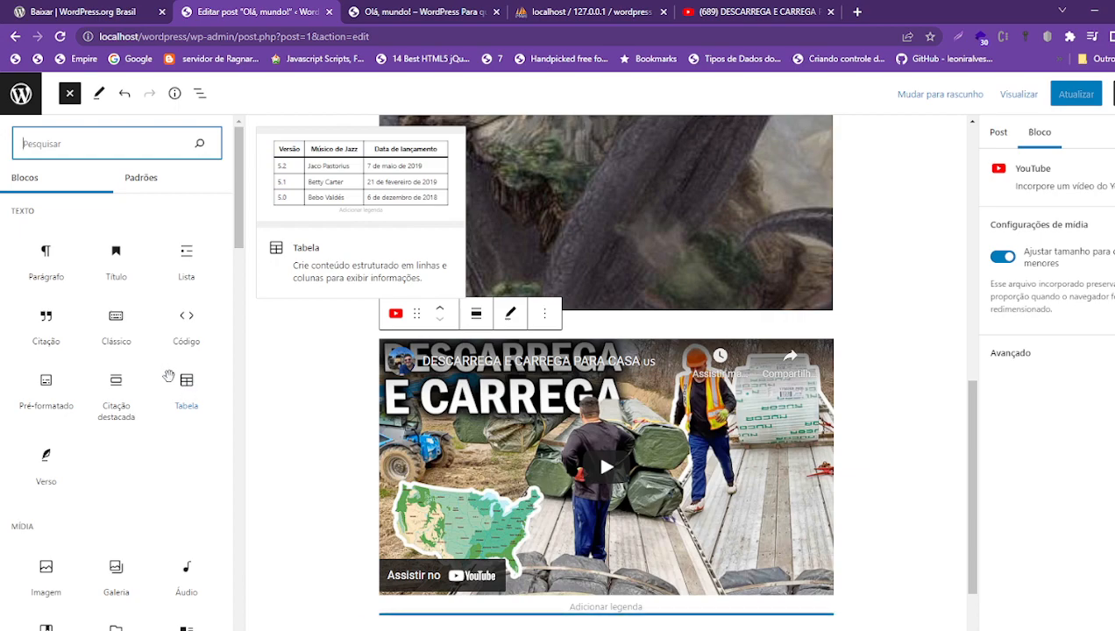
scroll(168, 381, down, 5)
scroll(166, 390, up, 5)
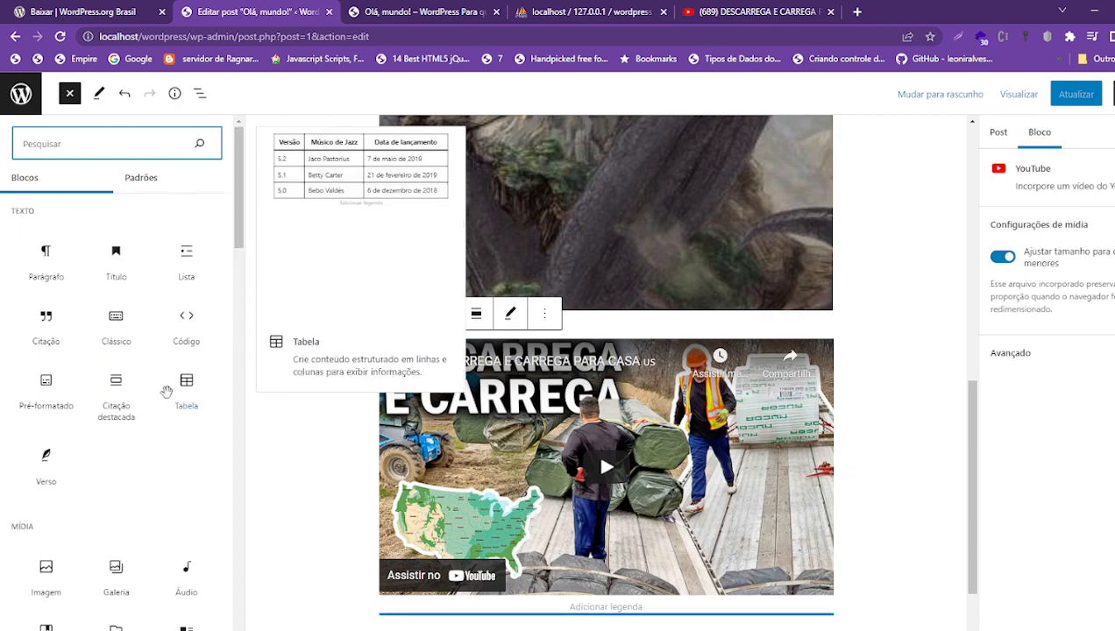
mouse_move(186, 570)
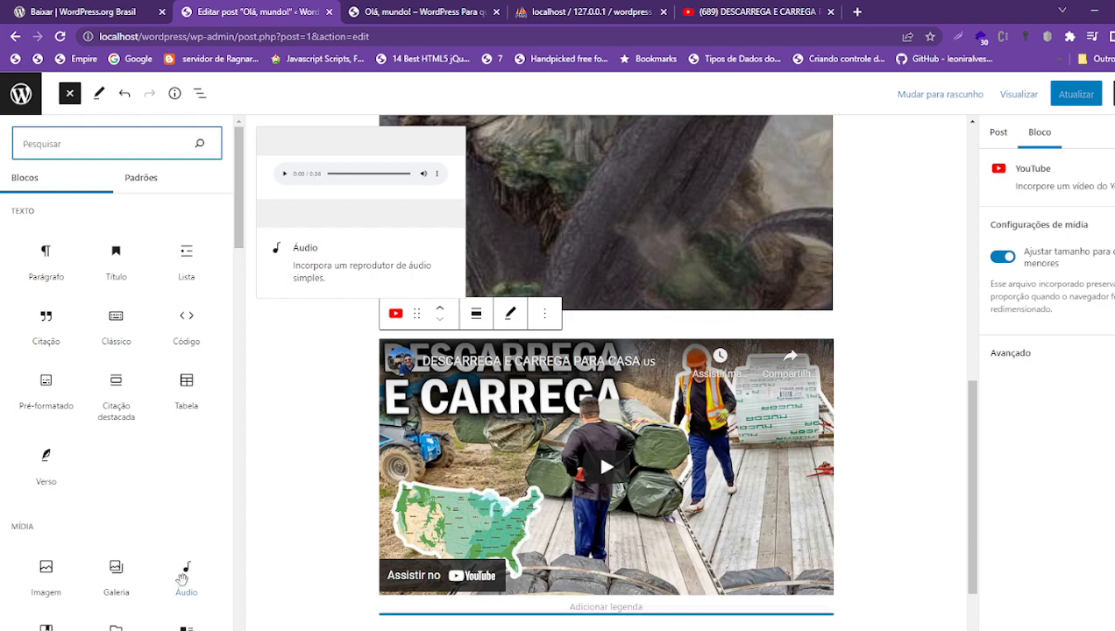
scroll(180, 583, down, 10)
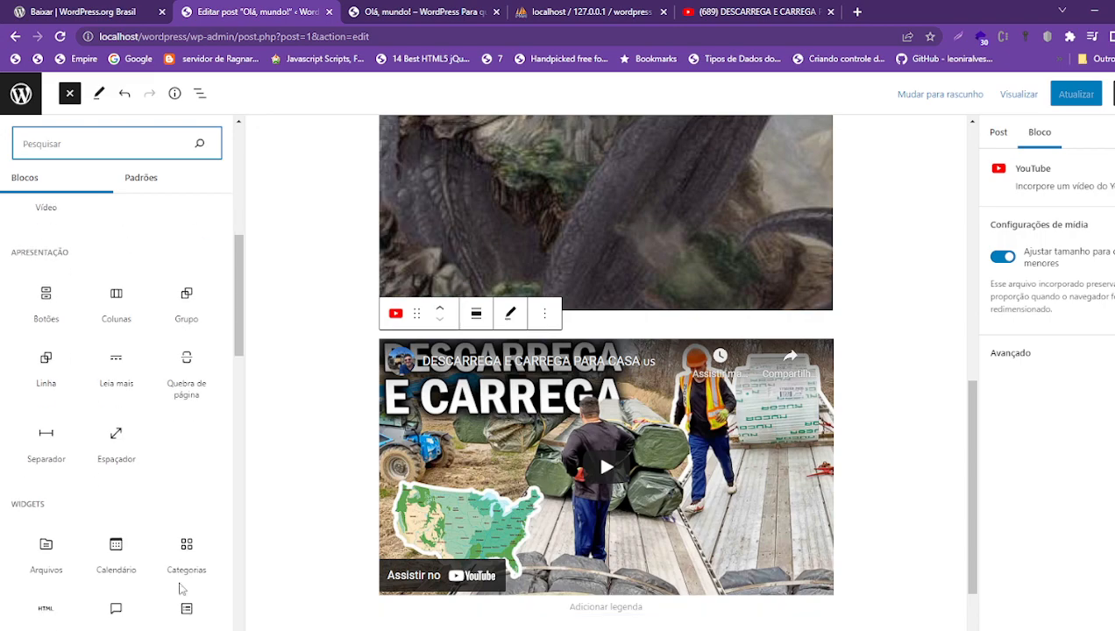
mouse_move(126, 504)
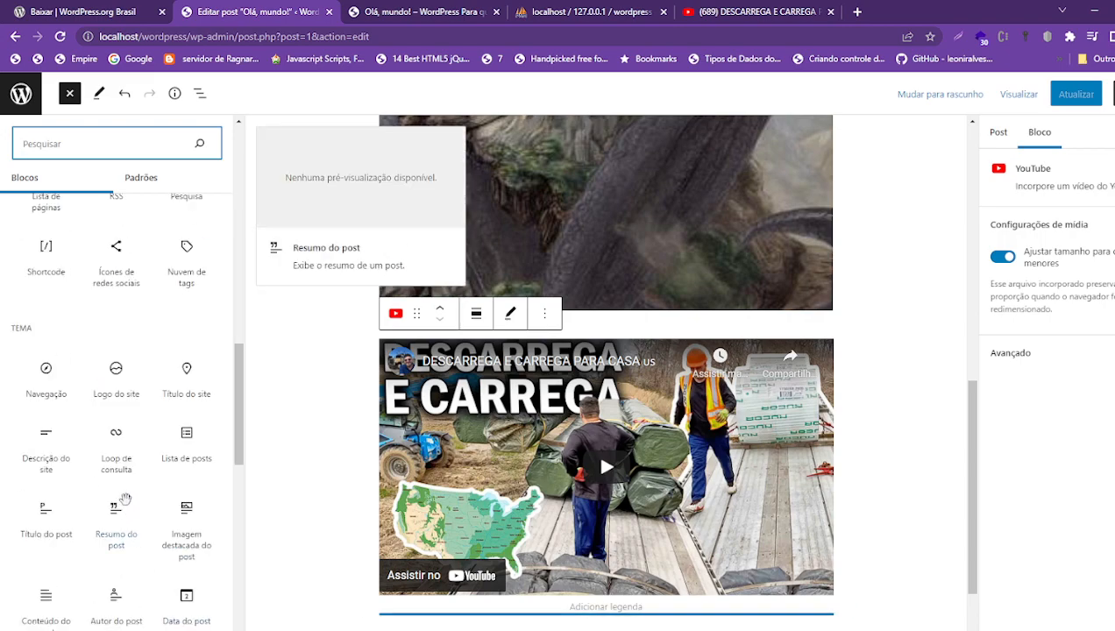
scroll(126, 500, down, 7)
mouse_move(137, 263)
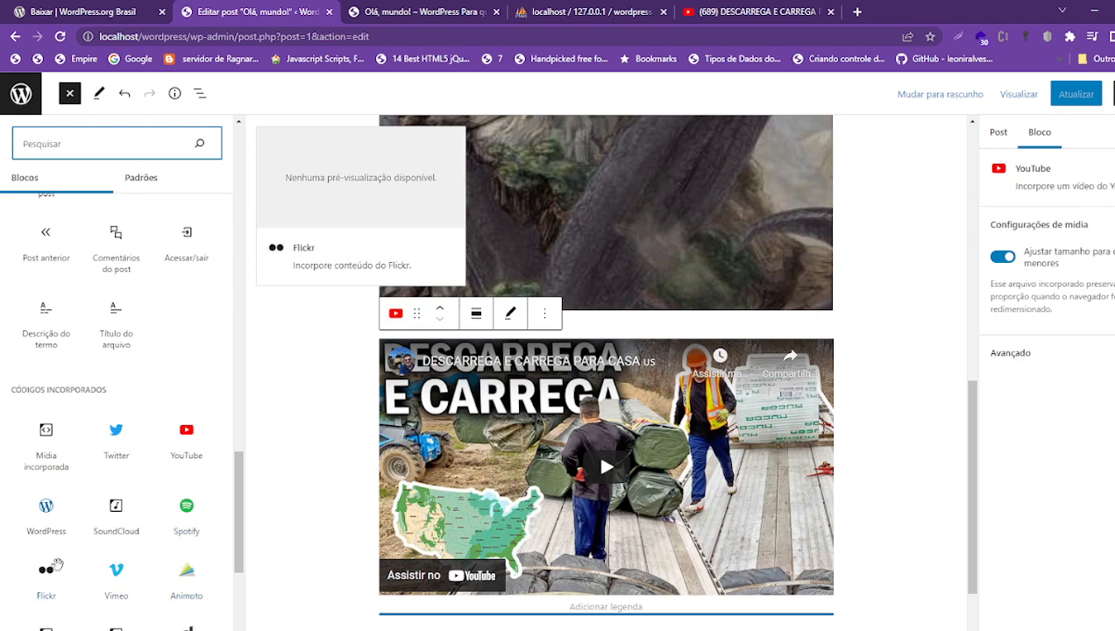
scroll(45, 591, down, 5)
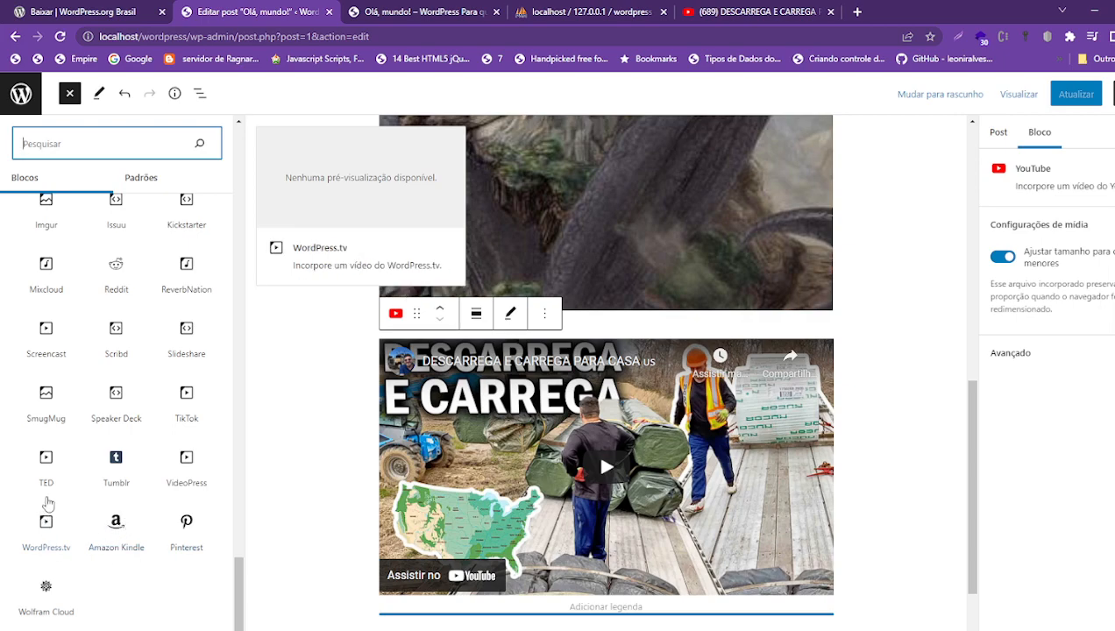
scroll(48, 441, up, 15)
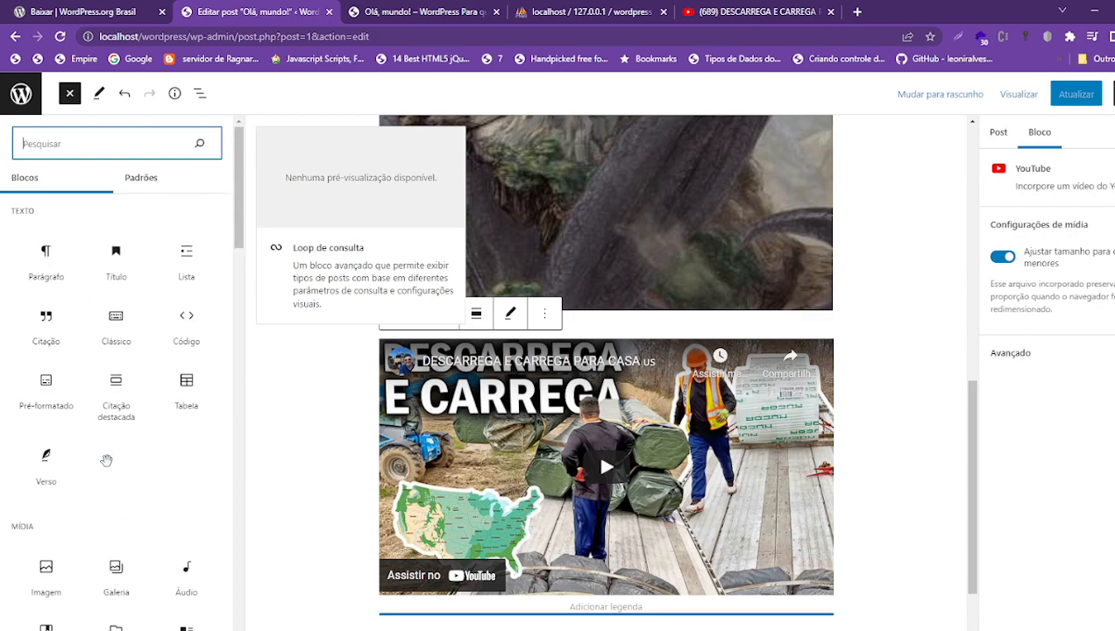
scroll(106, 460, down, 15)
scroll(118, 527, up, 15)
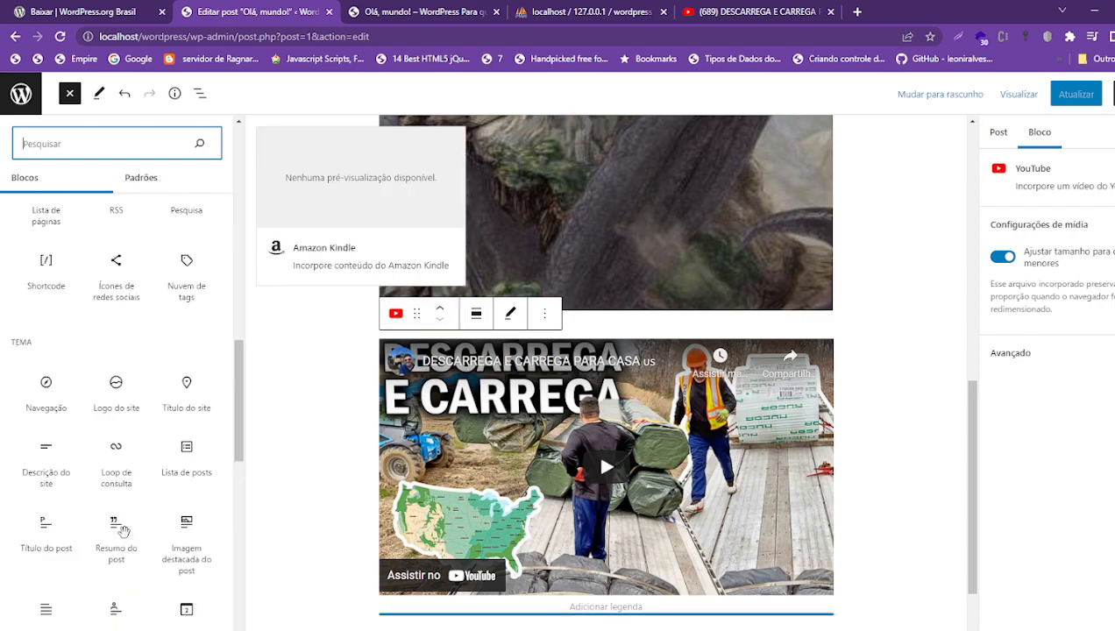
scroll(710, 371, up, 10)
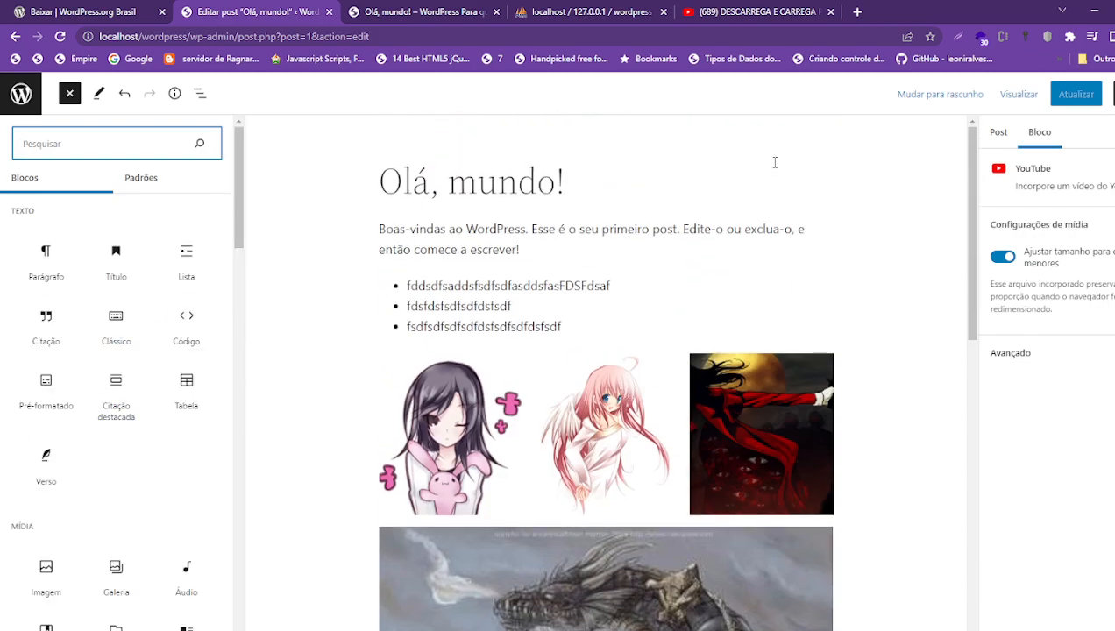
- Close the block library, recheck the post preview, then leave the editor for the admin area
click(775, 168)
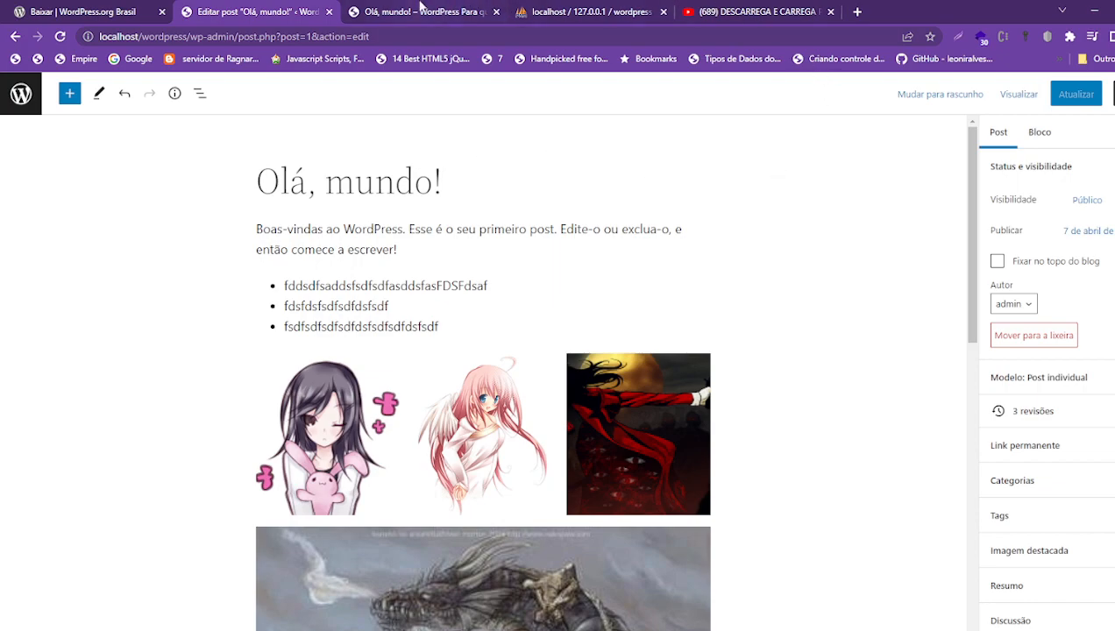
click(421, 8)
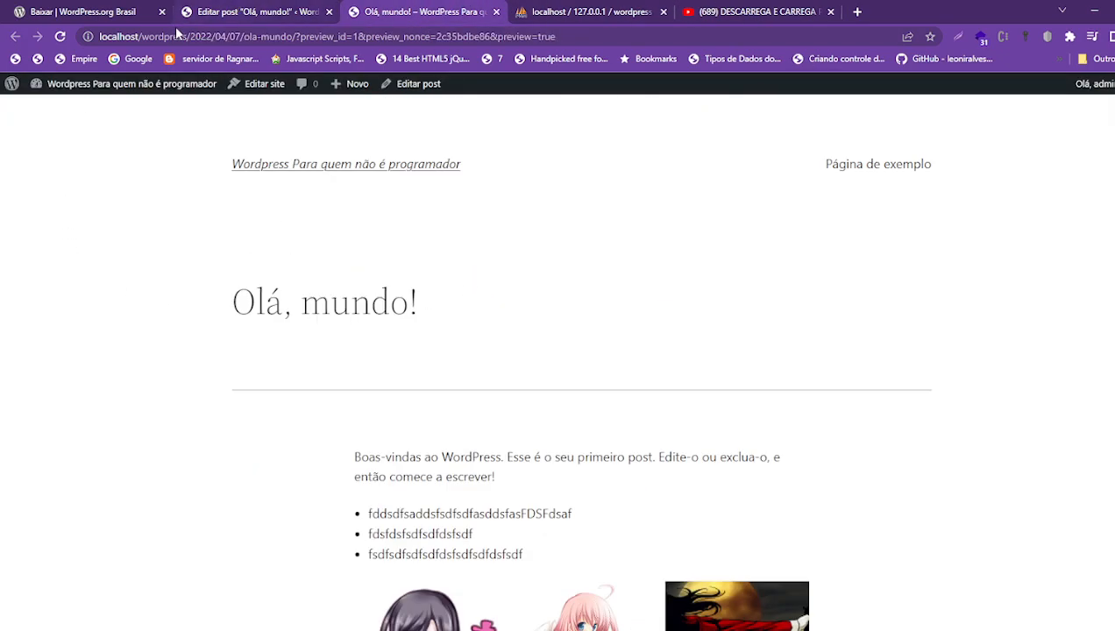
click(179, 13)
click(22, 94)
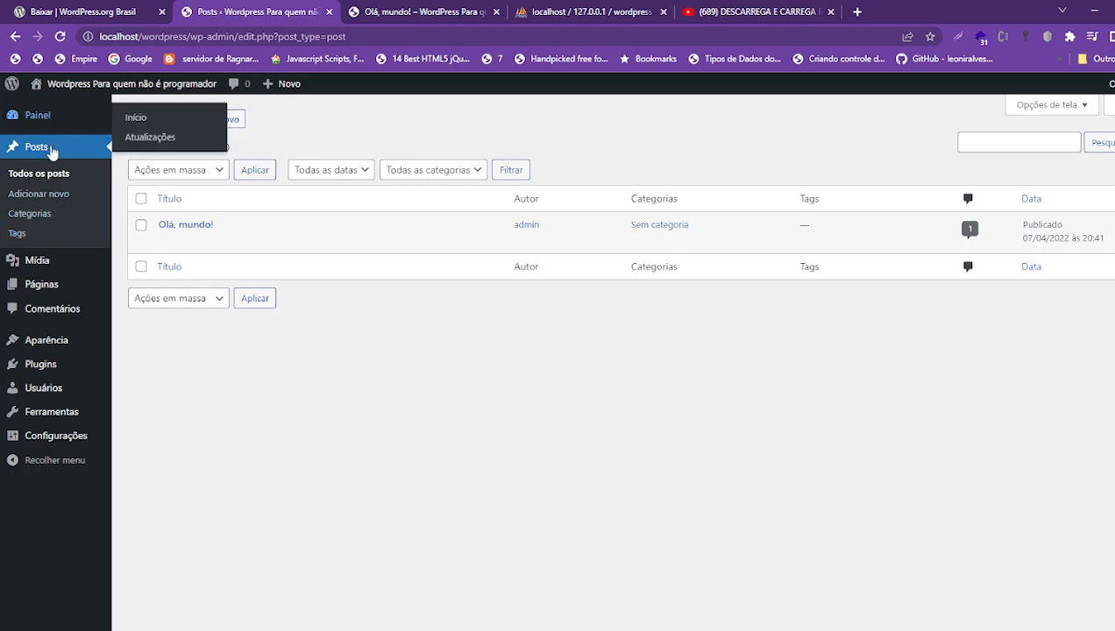
- Create the categories Moda and Entretenimento on the Categorias page, with parent left as Nenhum
click(29, 215)
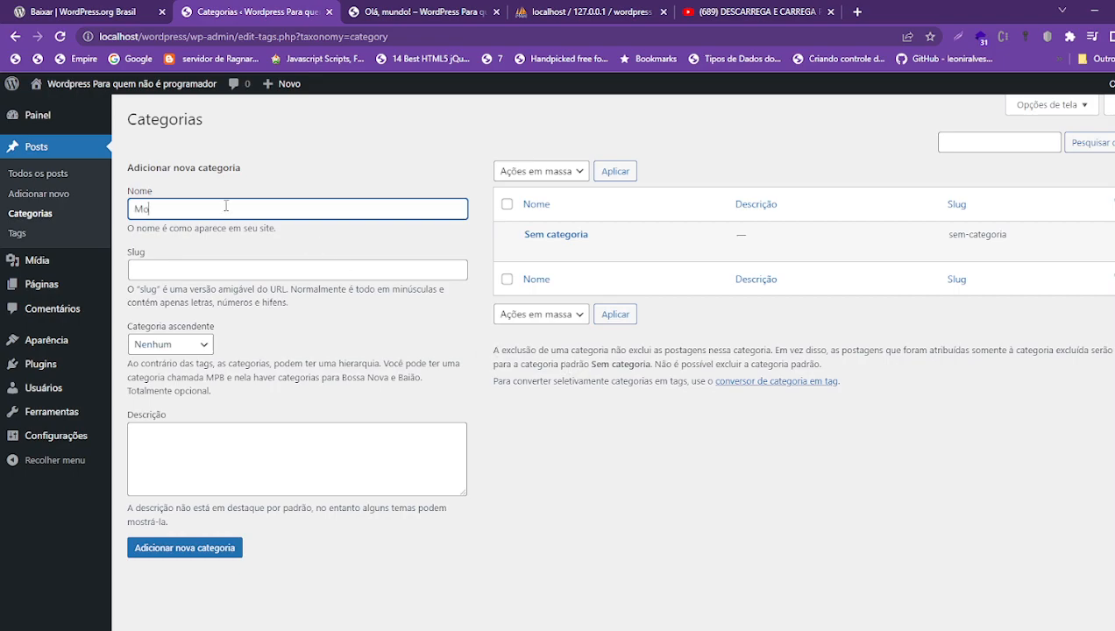
click(207, 274)
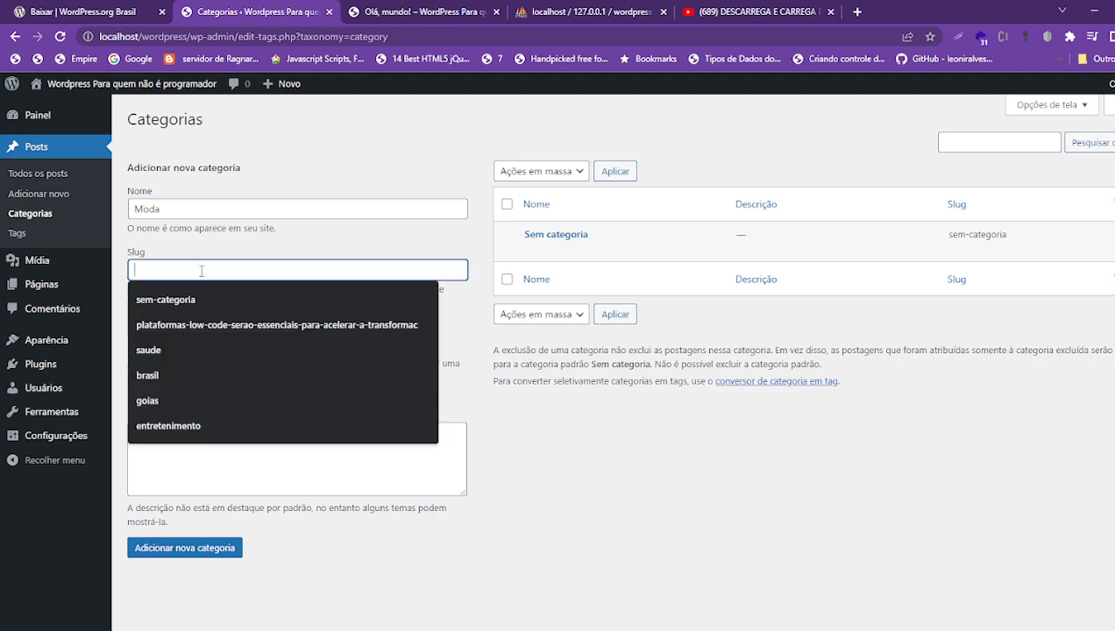
click(698, 575)
click(200, 344)
click(248, 351)
click(239, 465)
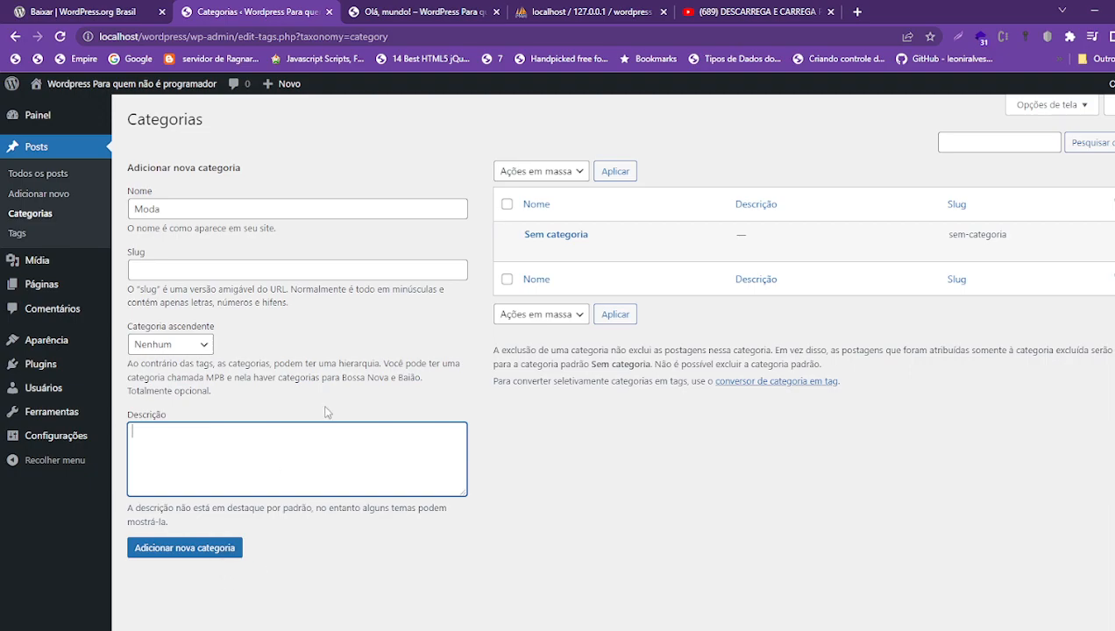
click(210, 551)
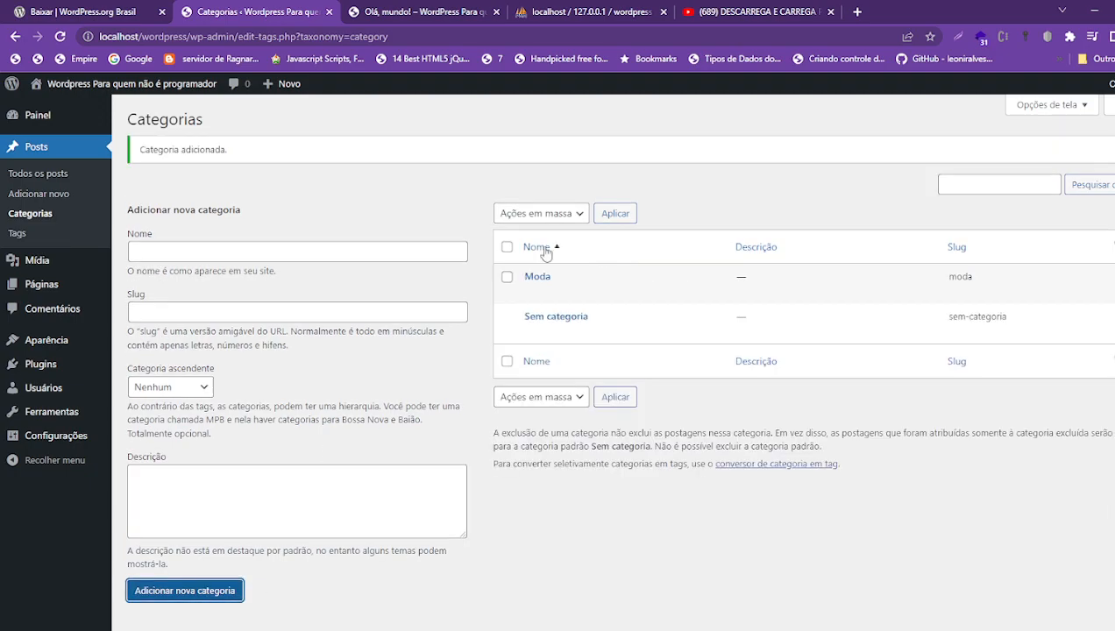
click(171, 251)
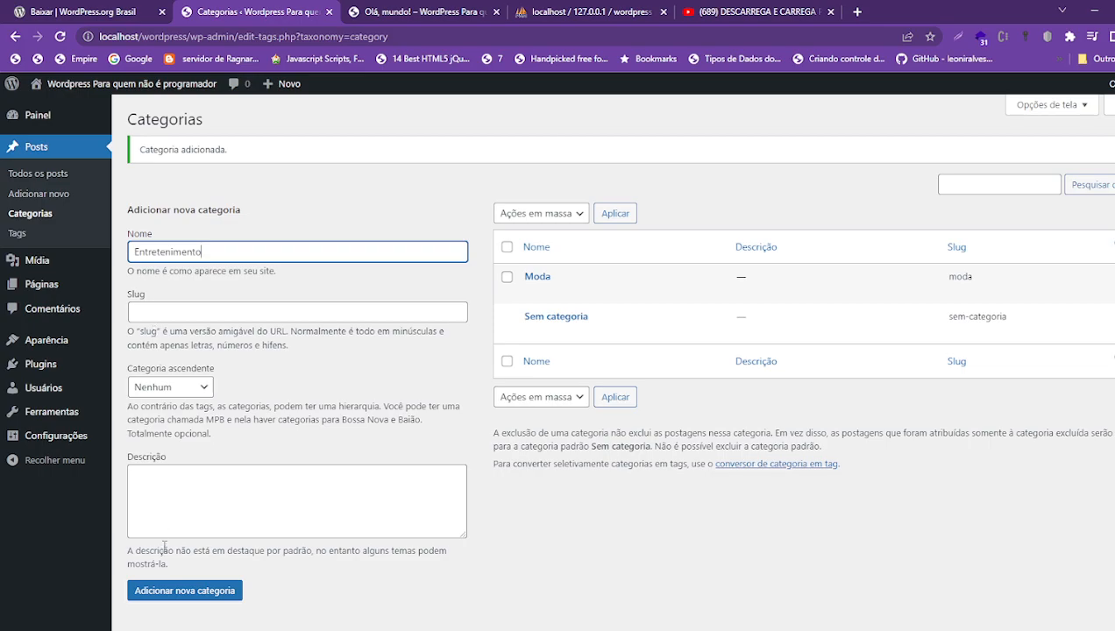
click(182, 591)
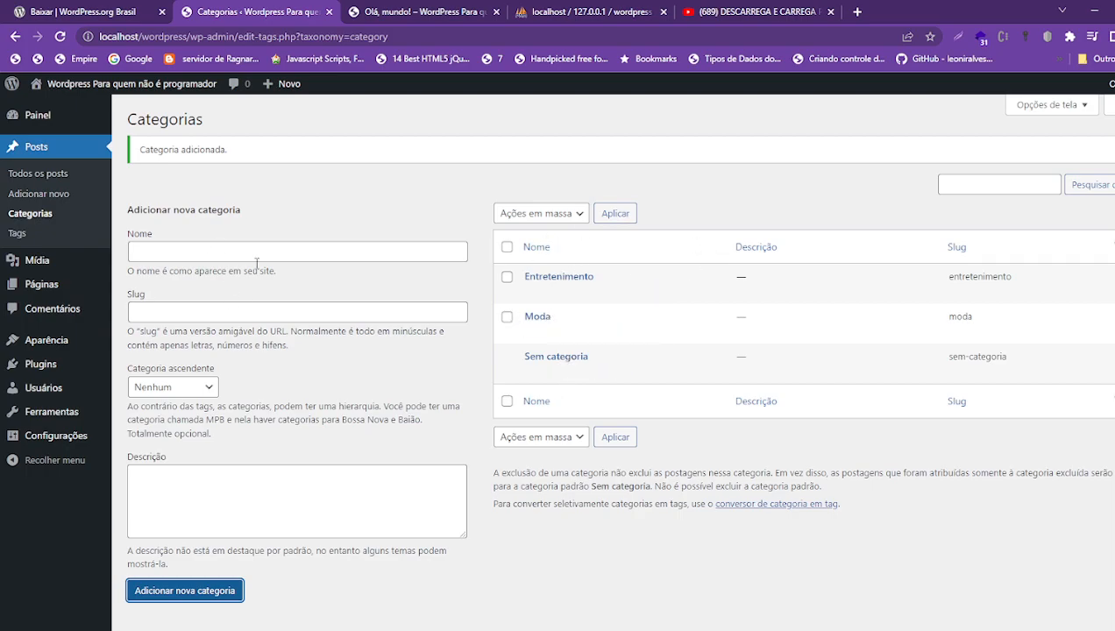
drag(35, 174, 44, 176)
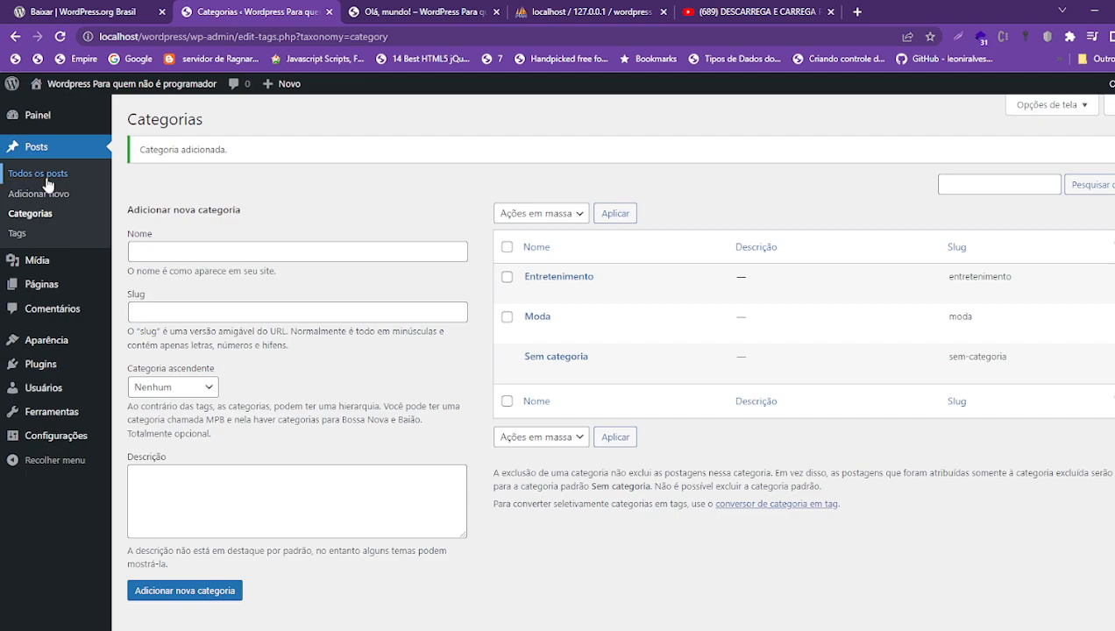
- In 'Olá, mundo!', replace Sem categoria with Entretenimento and save the post with Atualizar
click(171, 242)
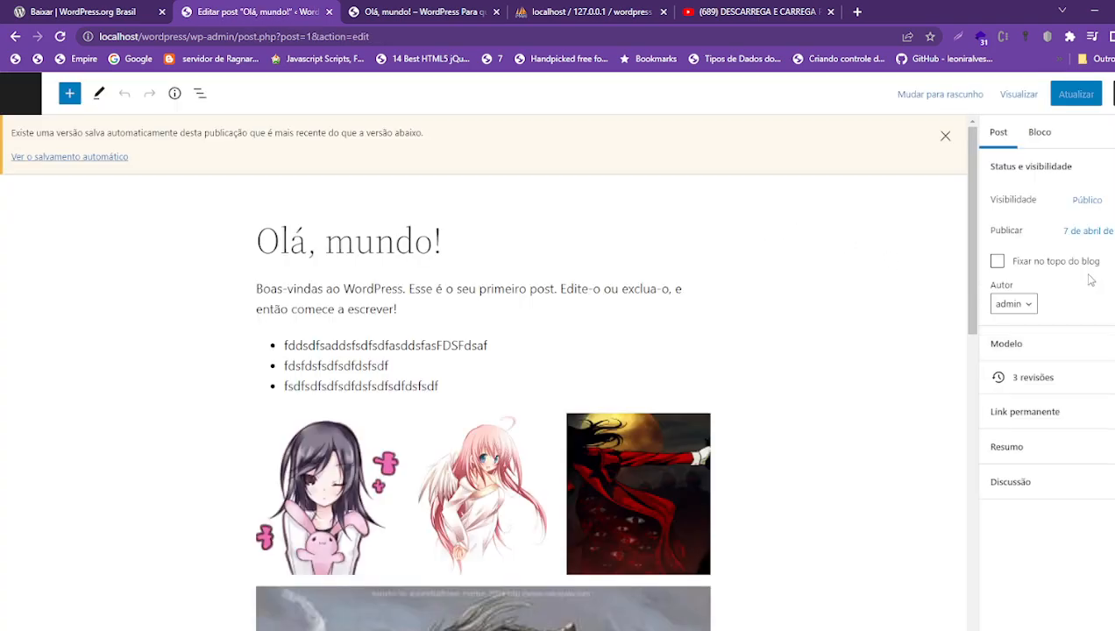
click(1054, 496)
click(986, 466)
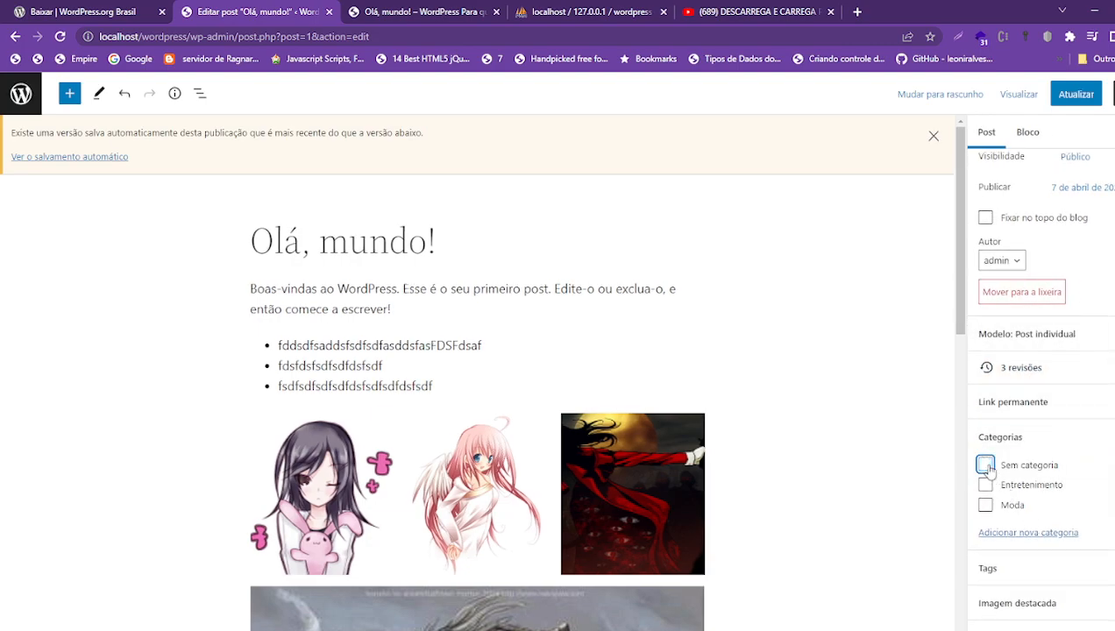
click(986, 485)
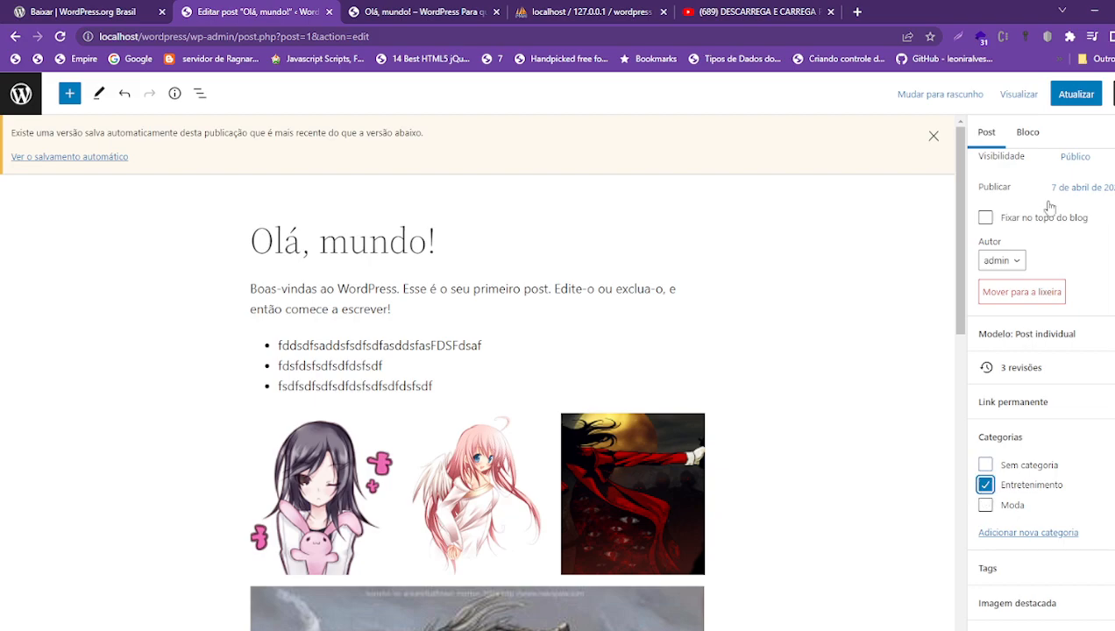
click(1076, 93)
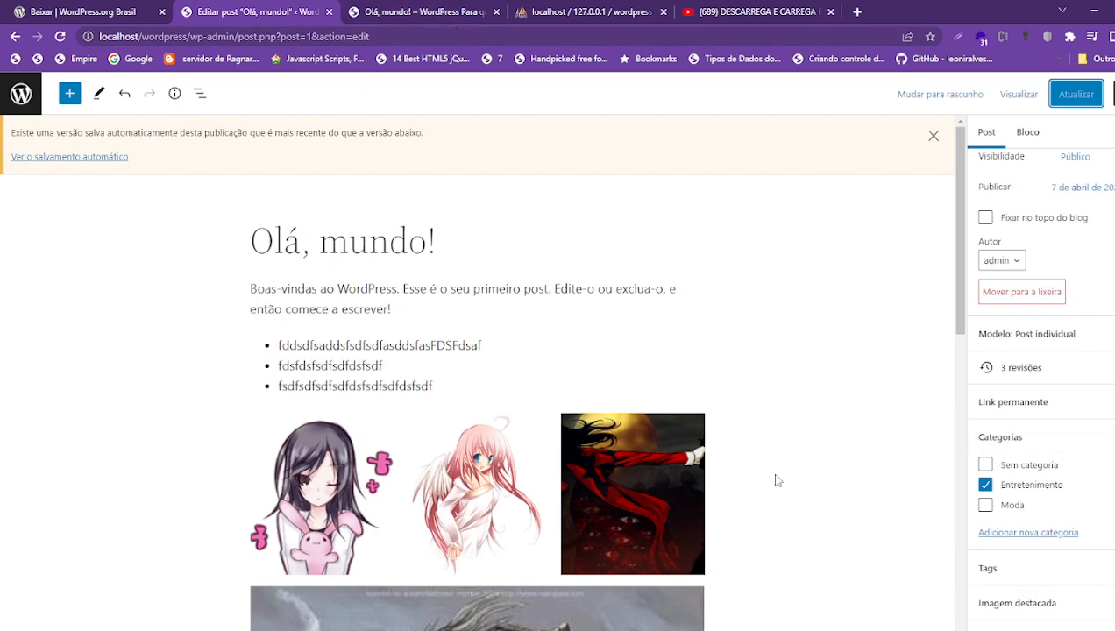
click(1060, 570)
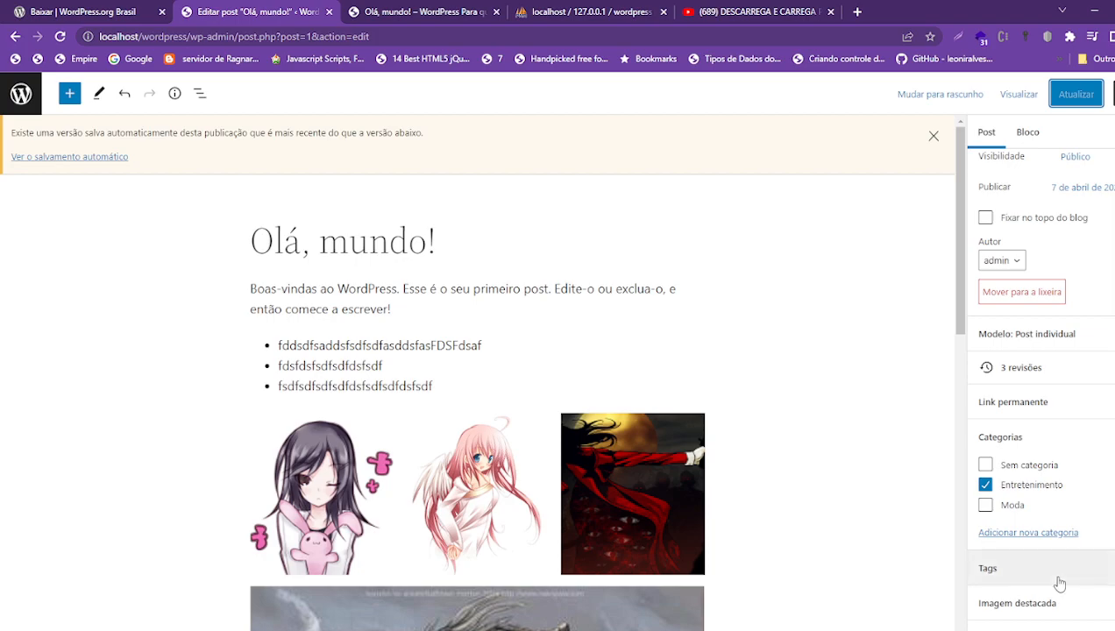
click(1038, 540)
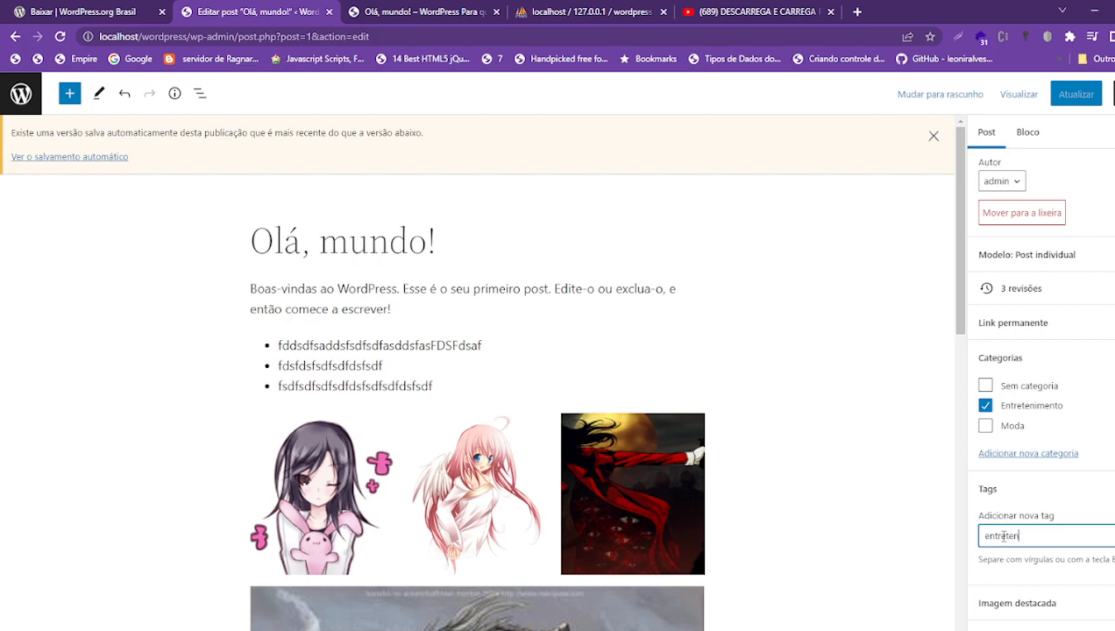
- Add the tags entretenimento, noticias and games in the post's Tags panel
key(Return)
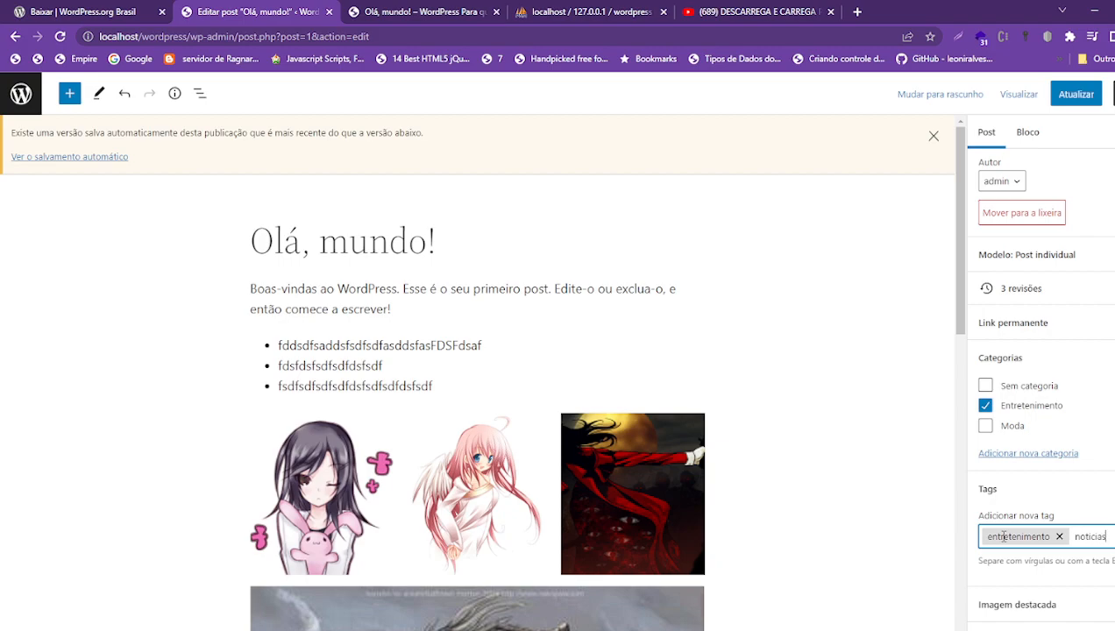
key(Return)
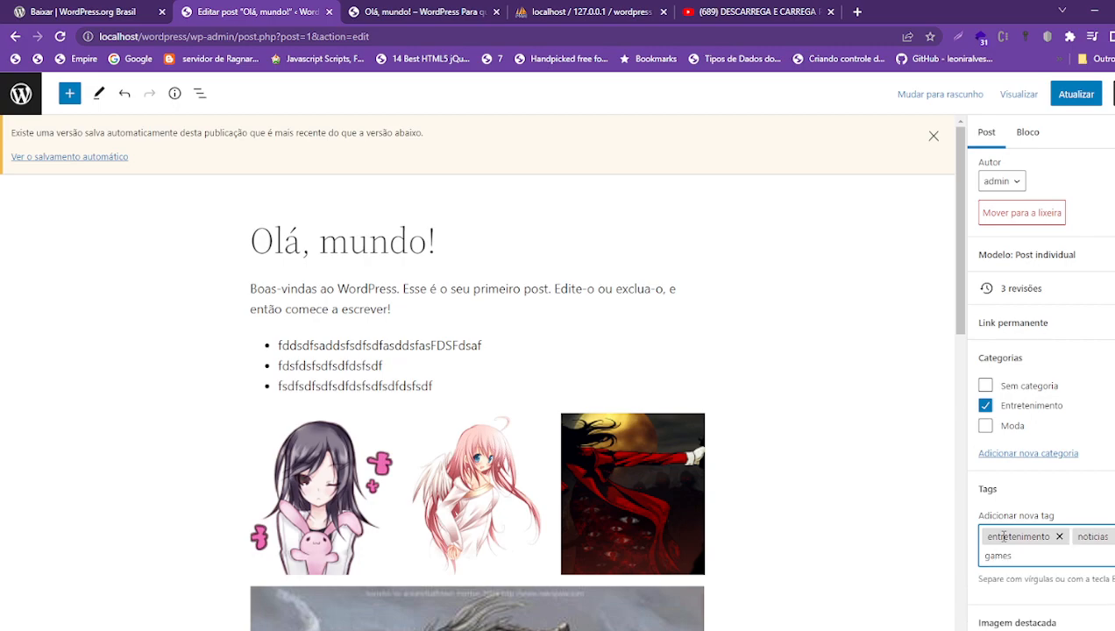
click(1017, 488)
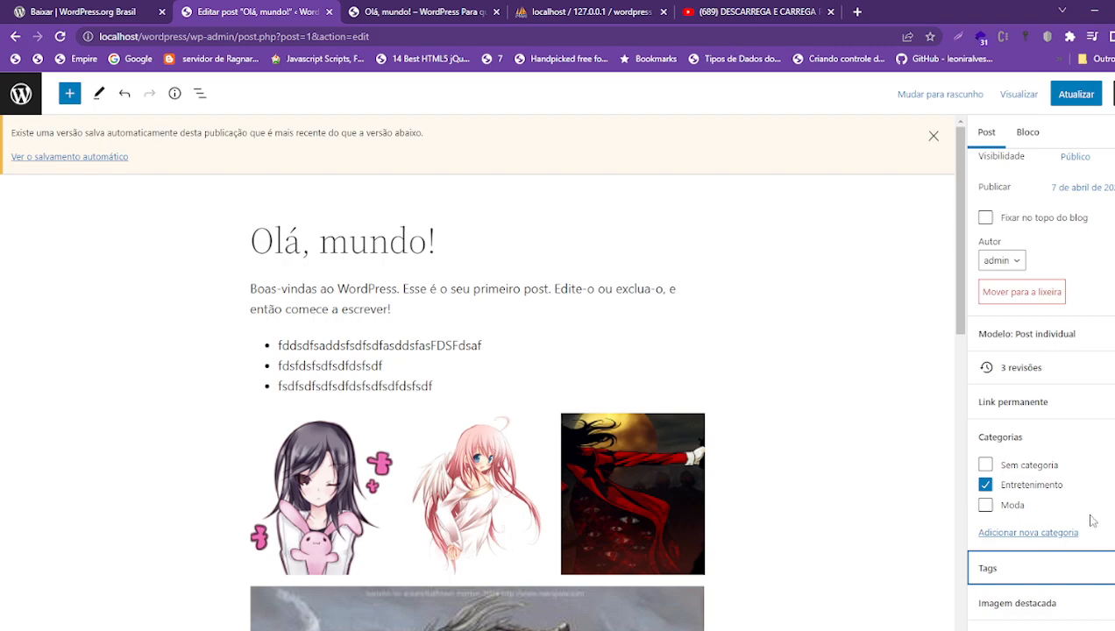
click(1030, 583)
click(1031, 557)
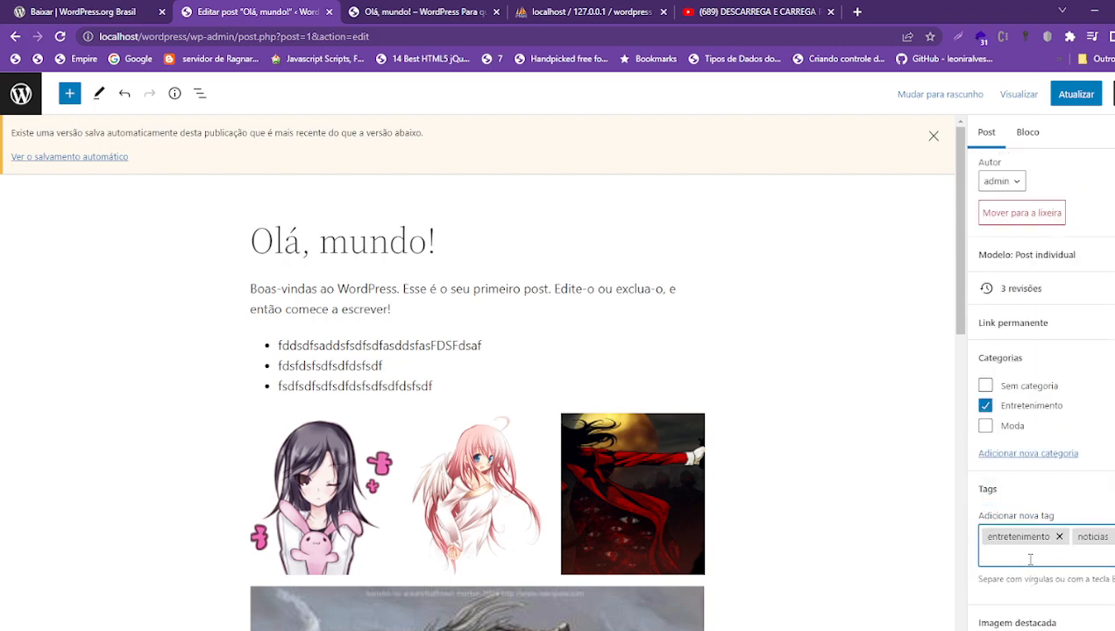
text(games)
key(Return)
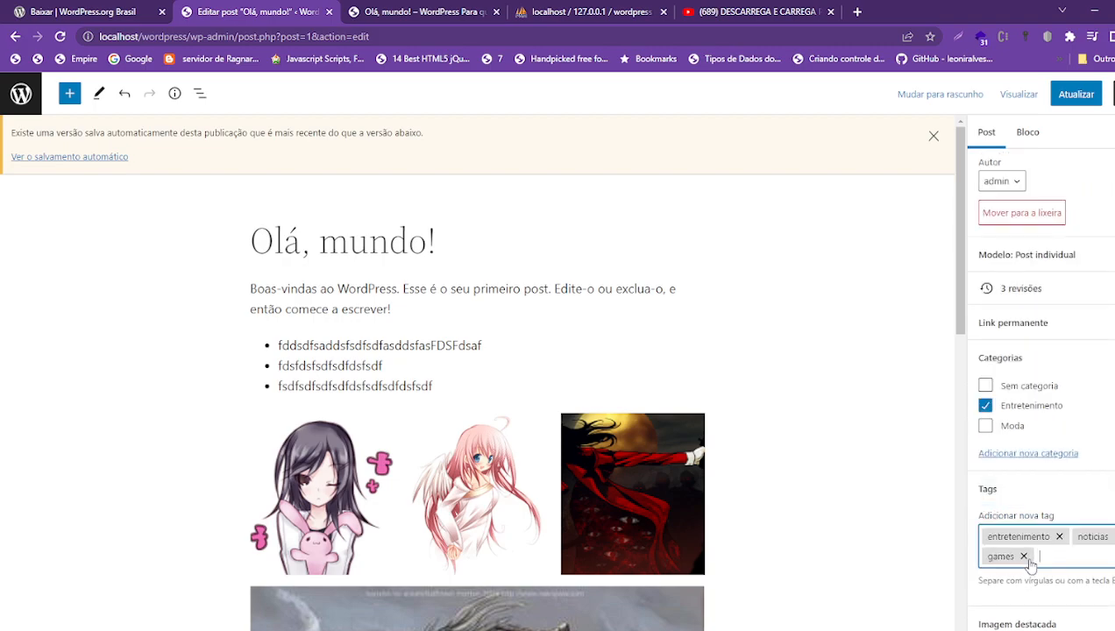
scroll(1008, 614, down, 1)
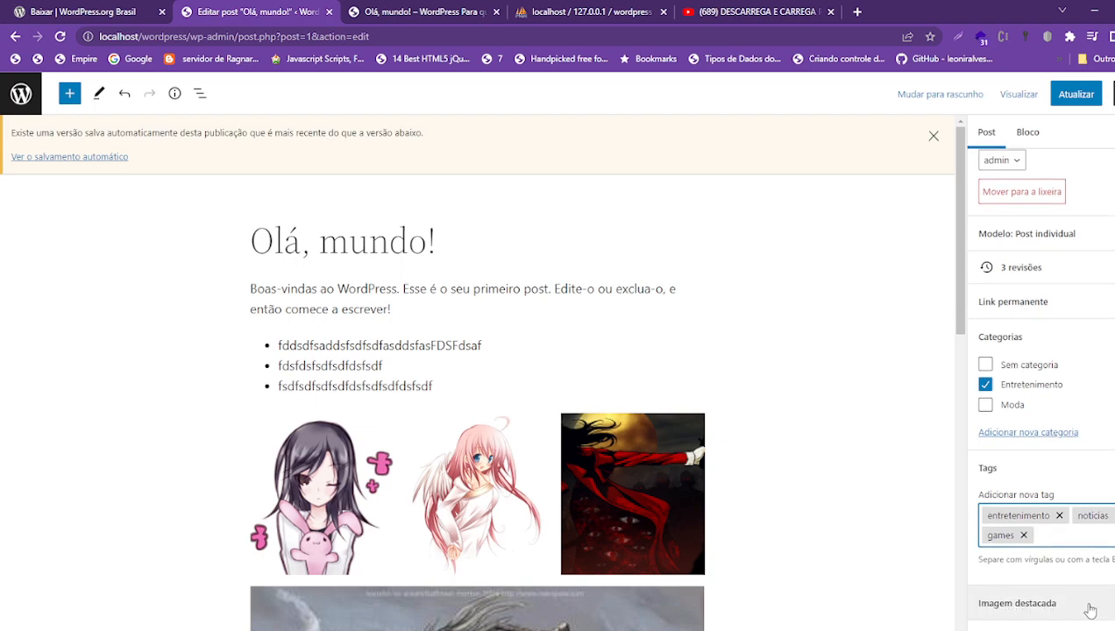
- Upload 42-ragnarok-online-wallpaper-1.jpg as the featured image and update the post
click(1081, 605)
click(1039, 568)
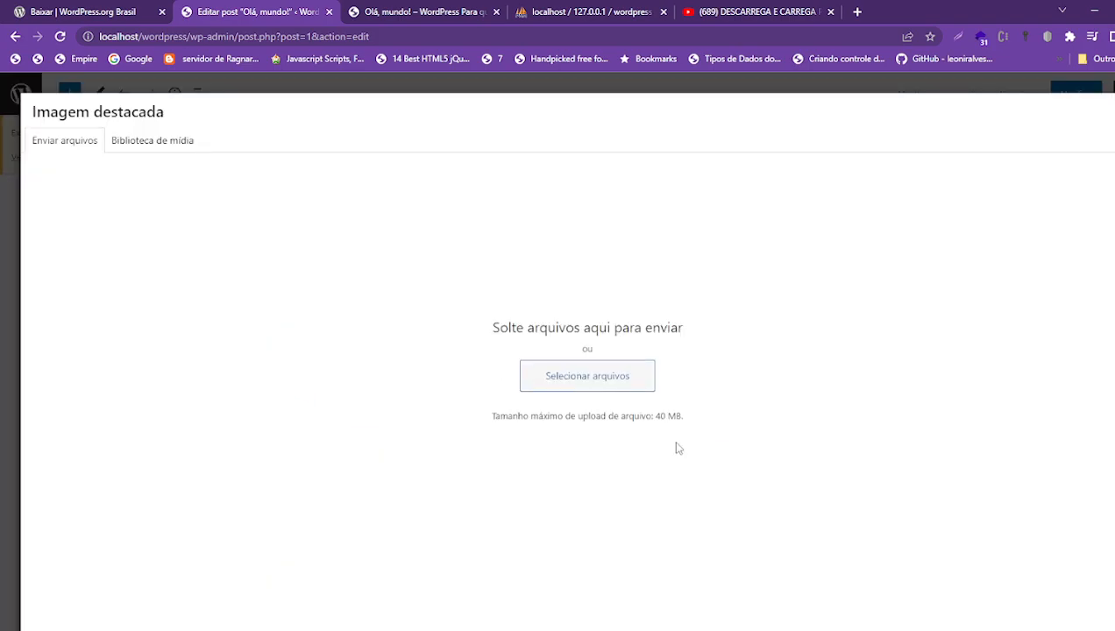
click(584, 379)
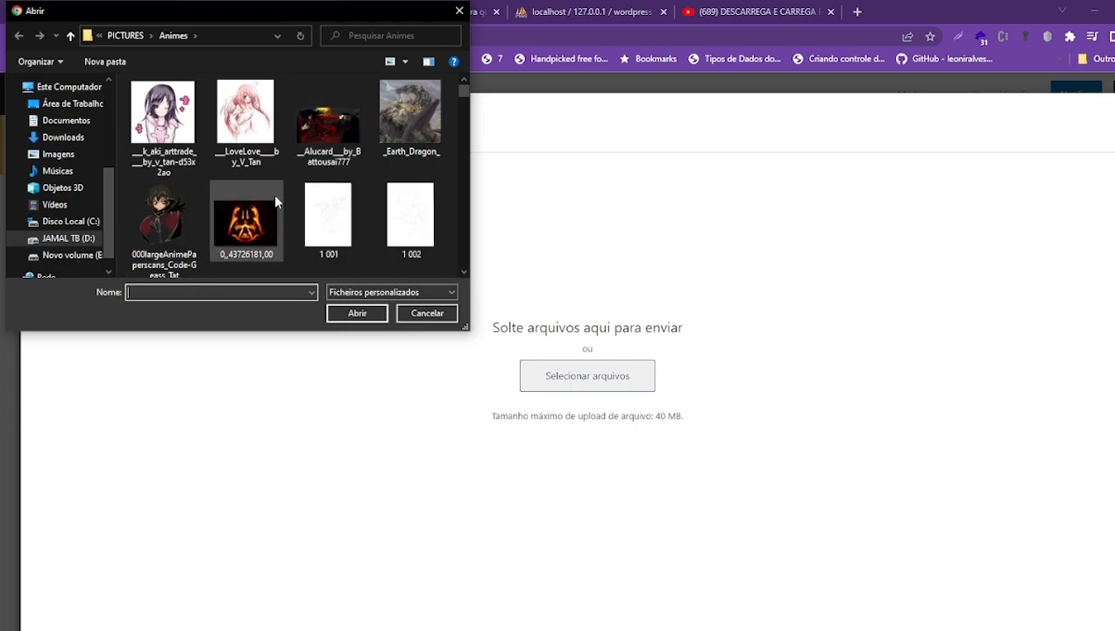
scroll(275, 201, down, 3)
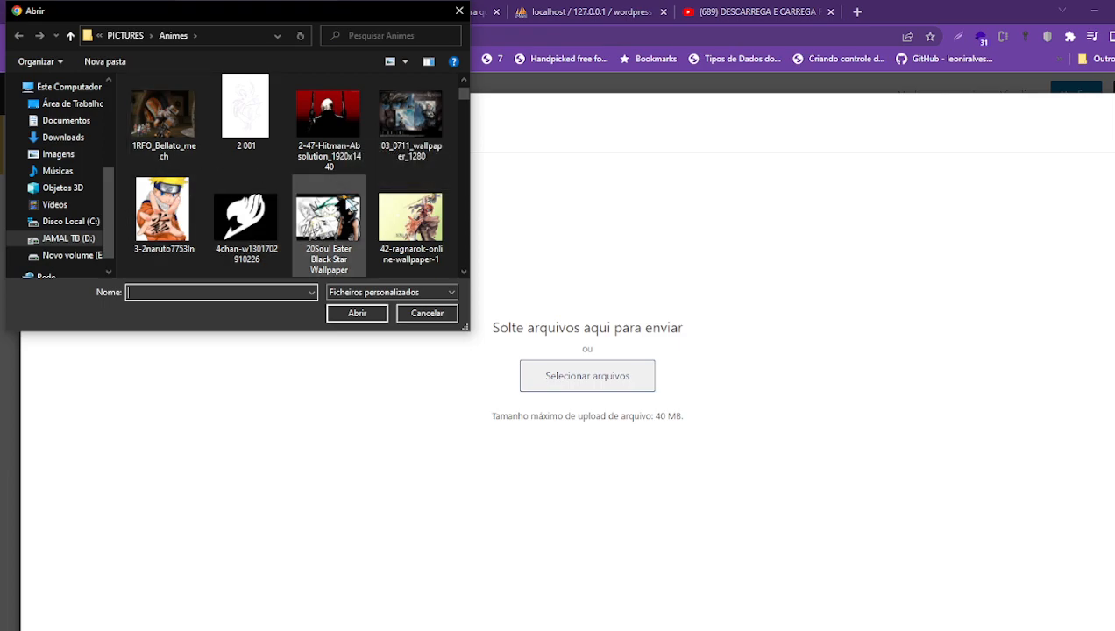
click(391, 223)
click(360, 314)
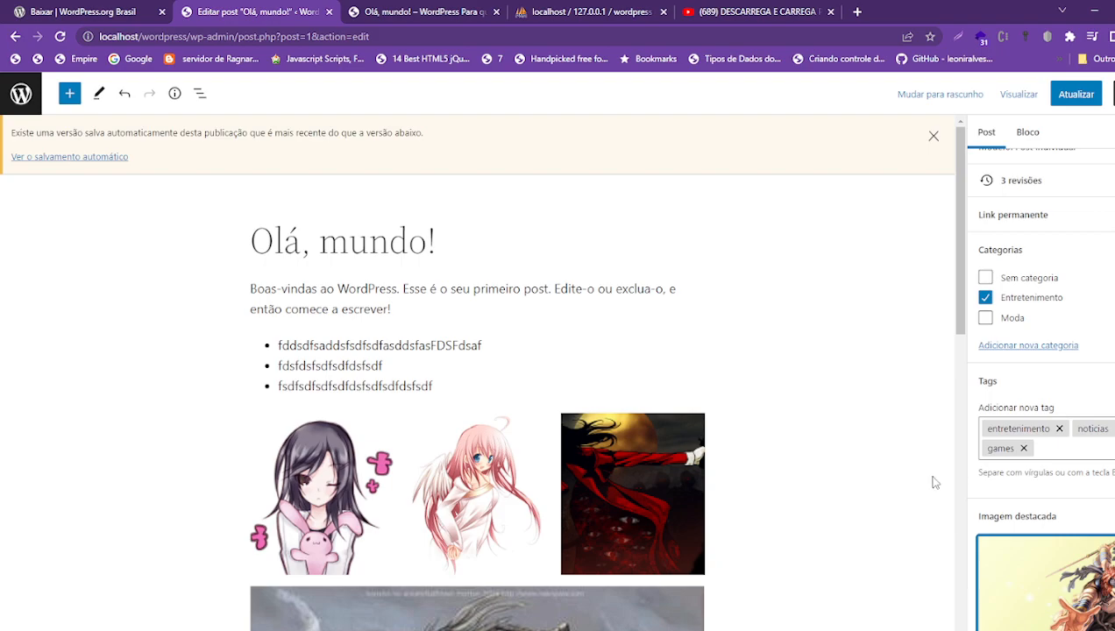
click(1076, 94)
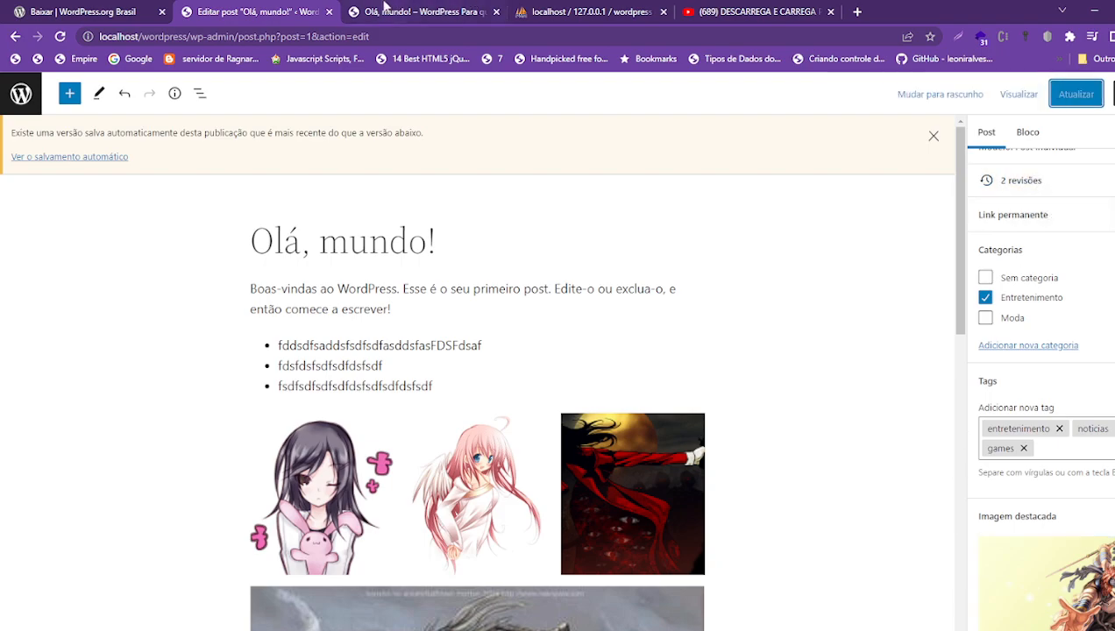
click(397, 13)
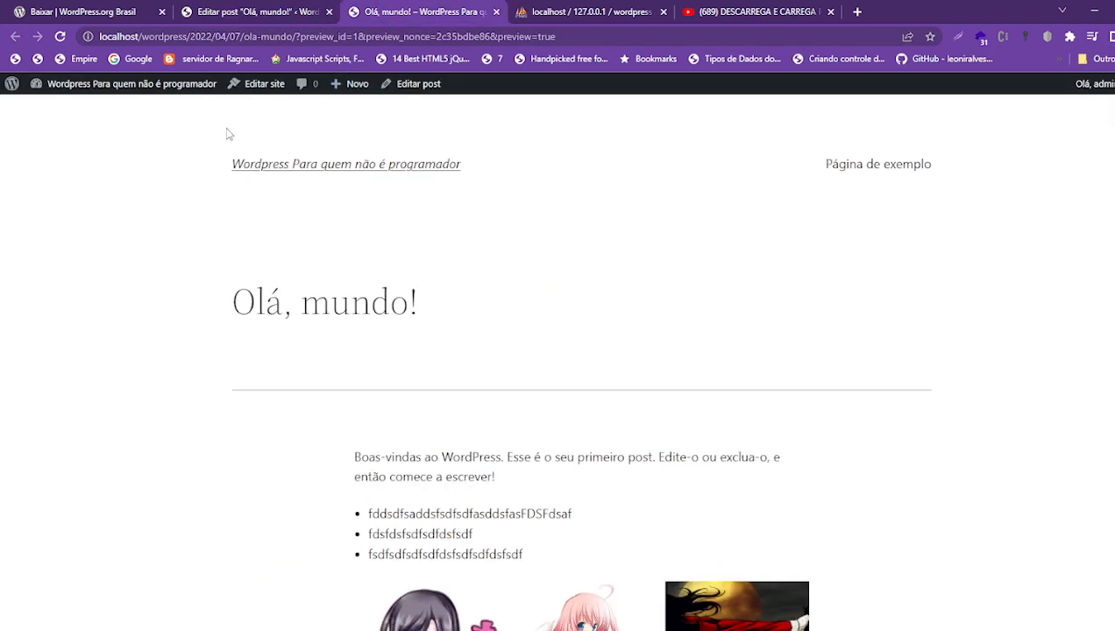
scroll(465, 393, down, 10)
scroll(464, 393, up, 12)
click(60, 36)
scroll(614, 332, down, 15)
scroll(614, 332, up, 15)
scroll(614, 333, down, 6)
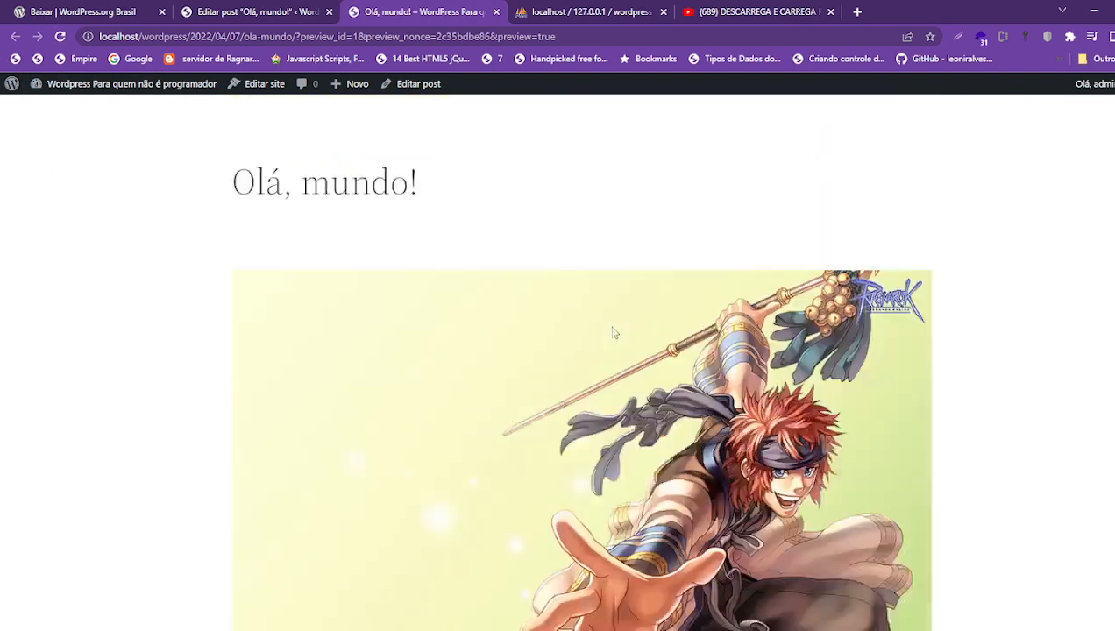
scroll(614, 332, up, 6)
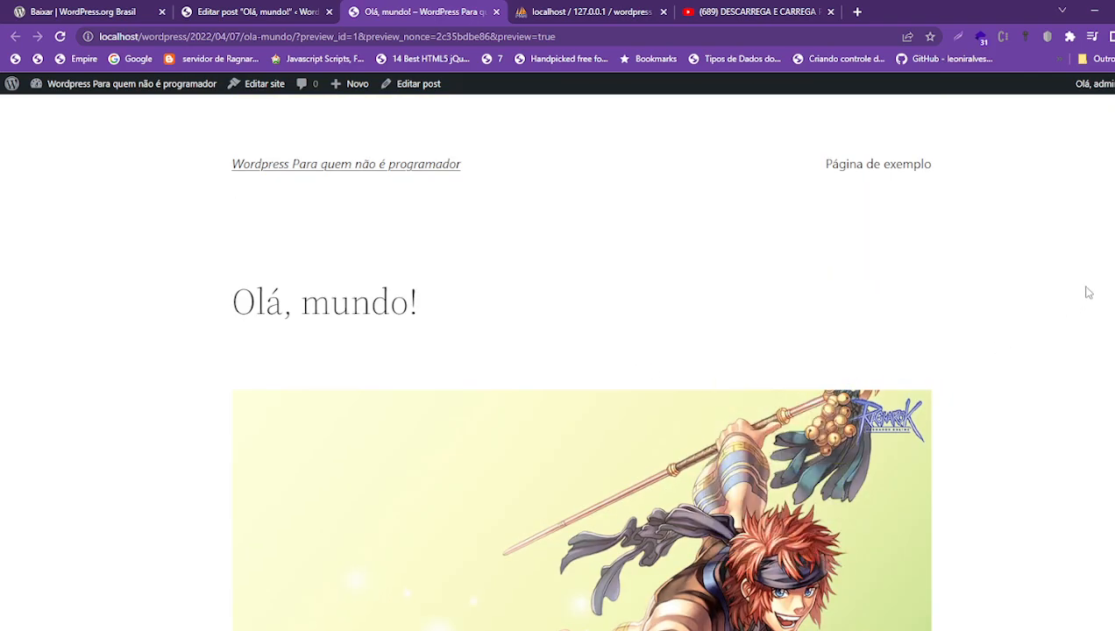
scroll(614, 333, down, 5)
scroll(613, 333, up, 3)
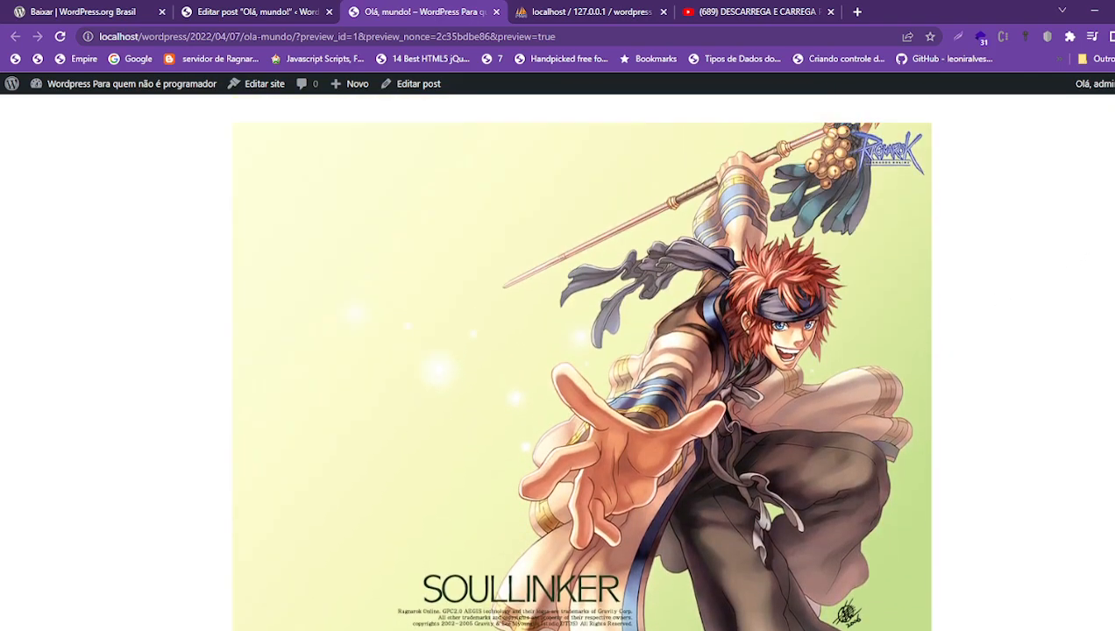
scroll(518, 304, up, 3)
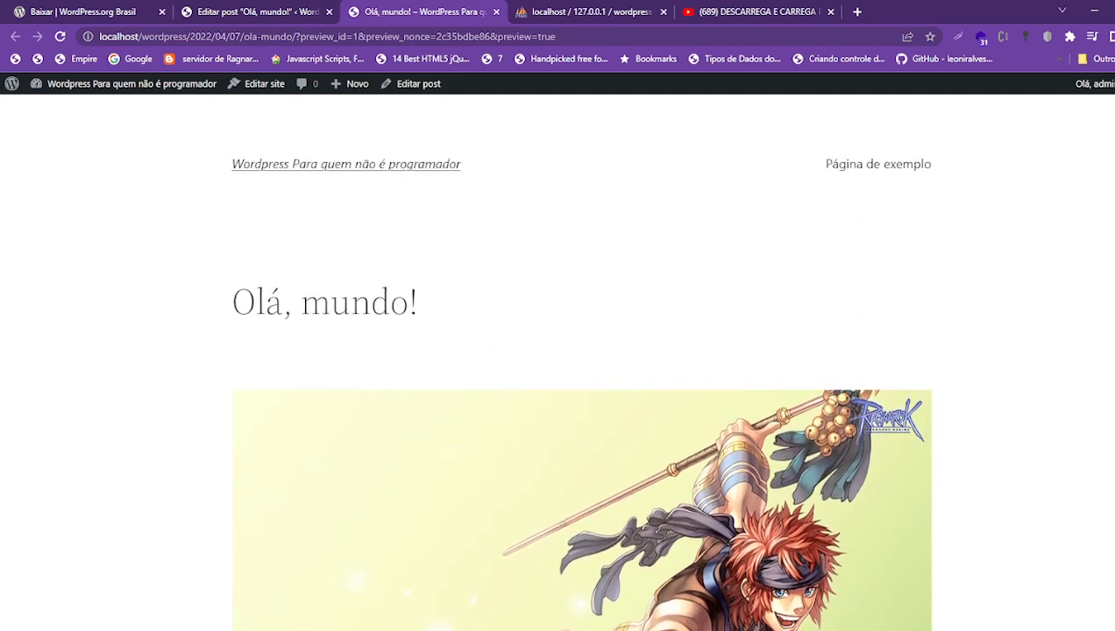
click(281, 15)
scroll(1101, 457, down, 2)
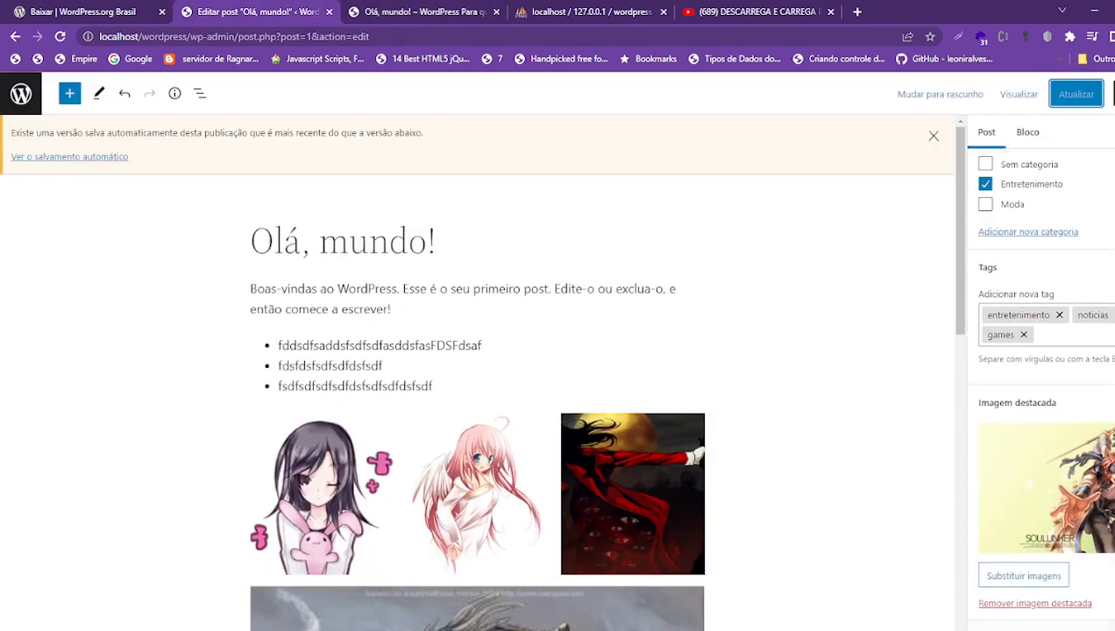
click(1044, 628)
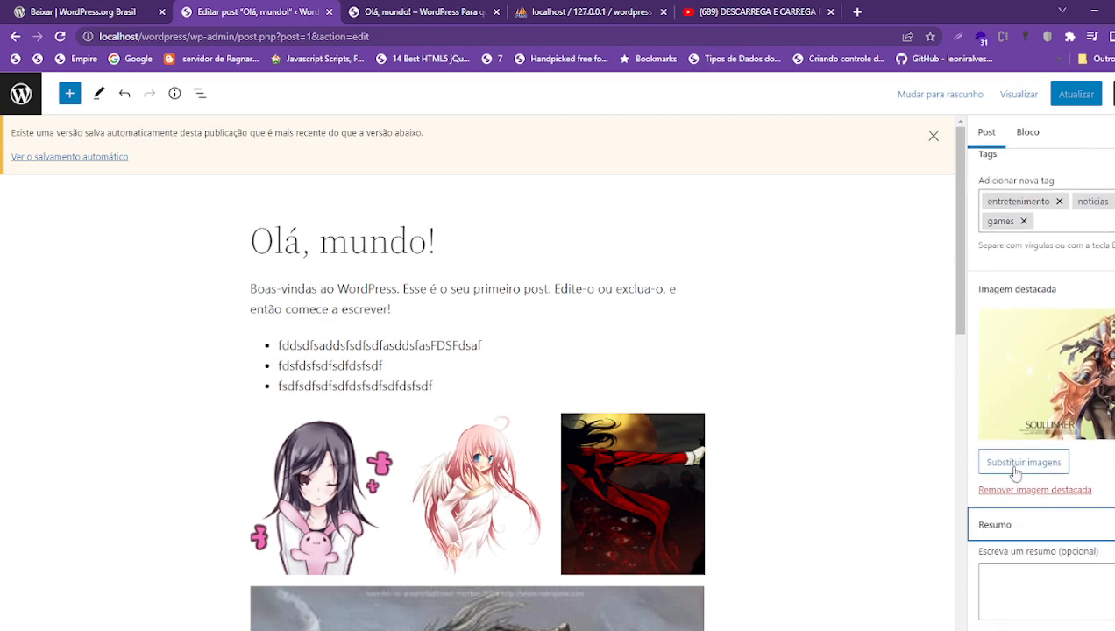
click(261, 286)
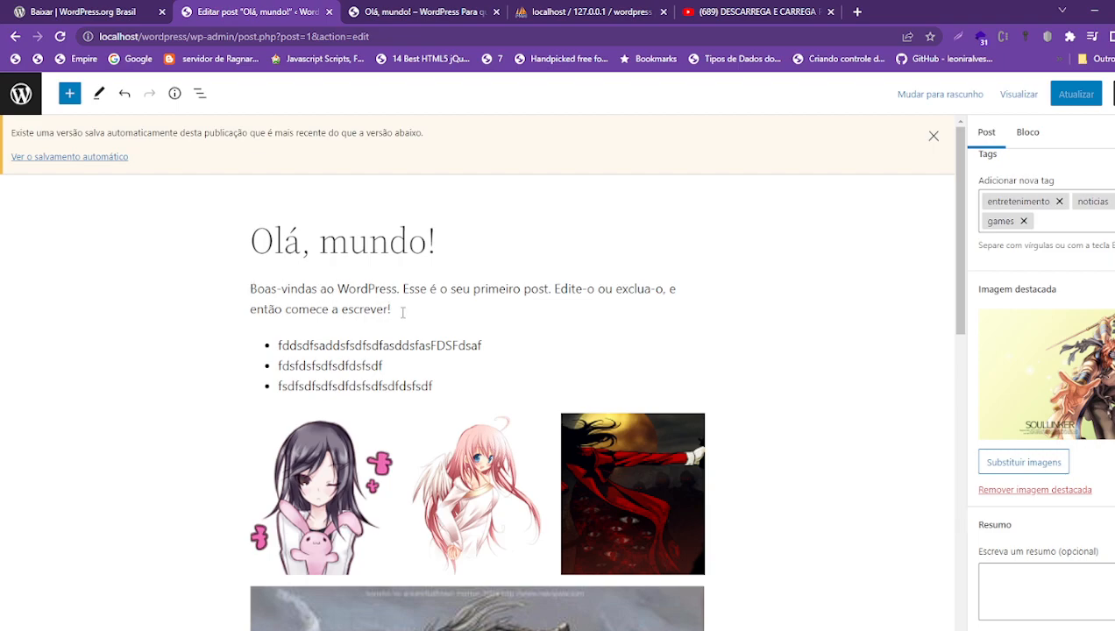
click(1067, 580)
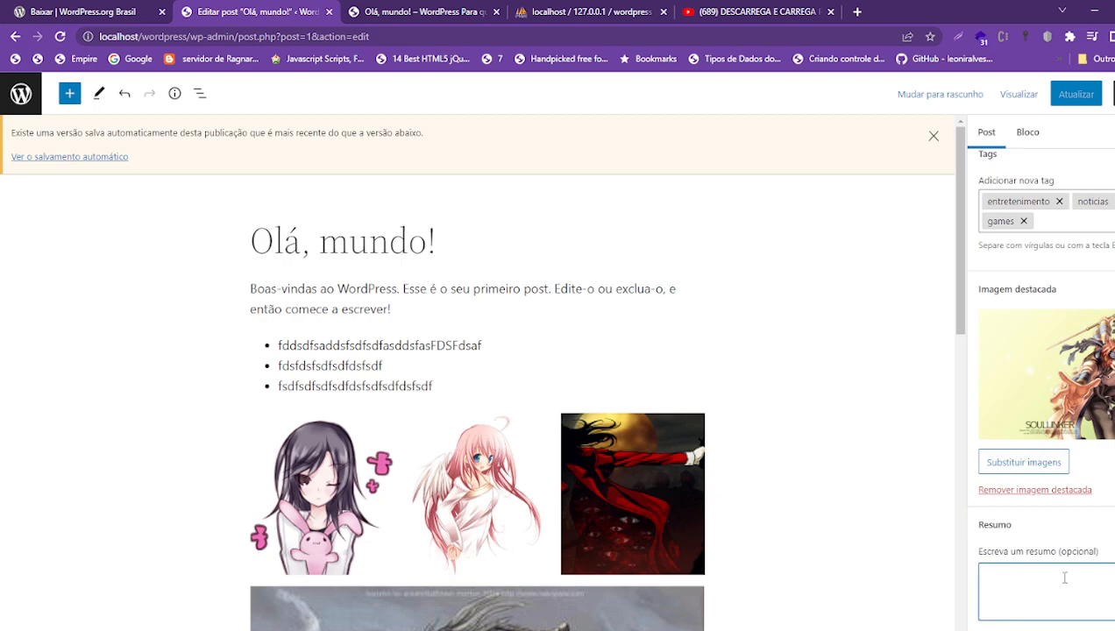
click(1031, 525)
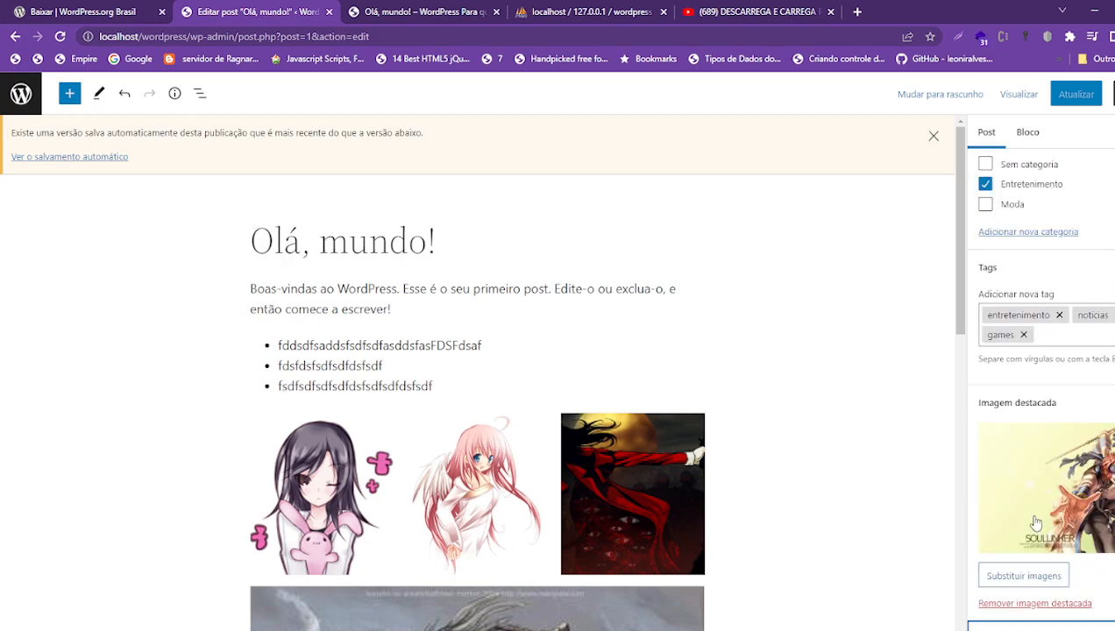
key(Tab)
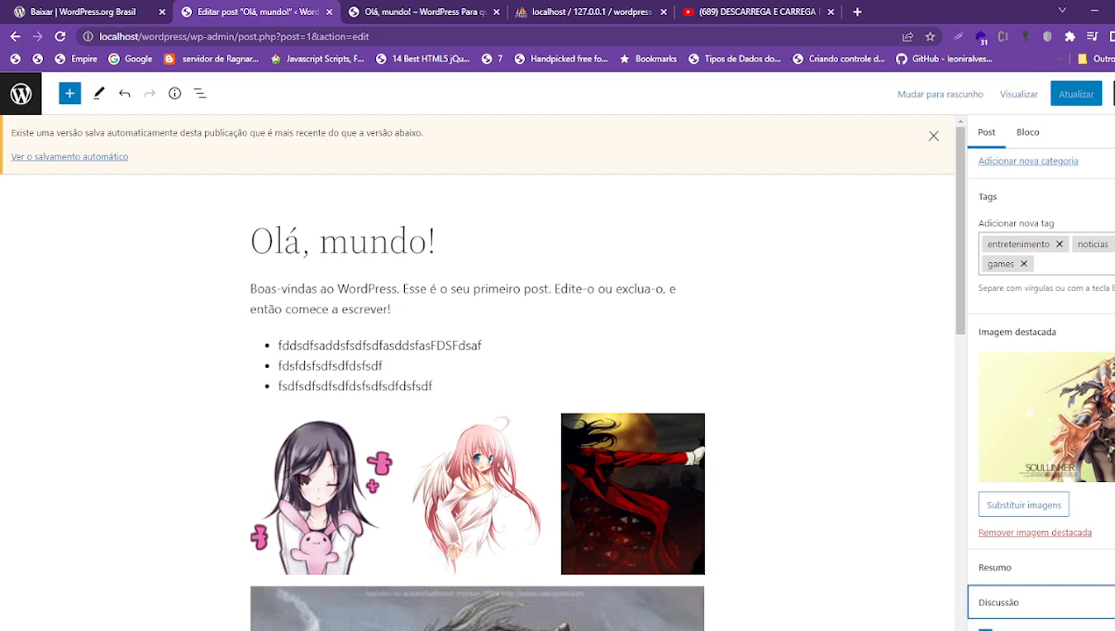
key(Tab)
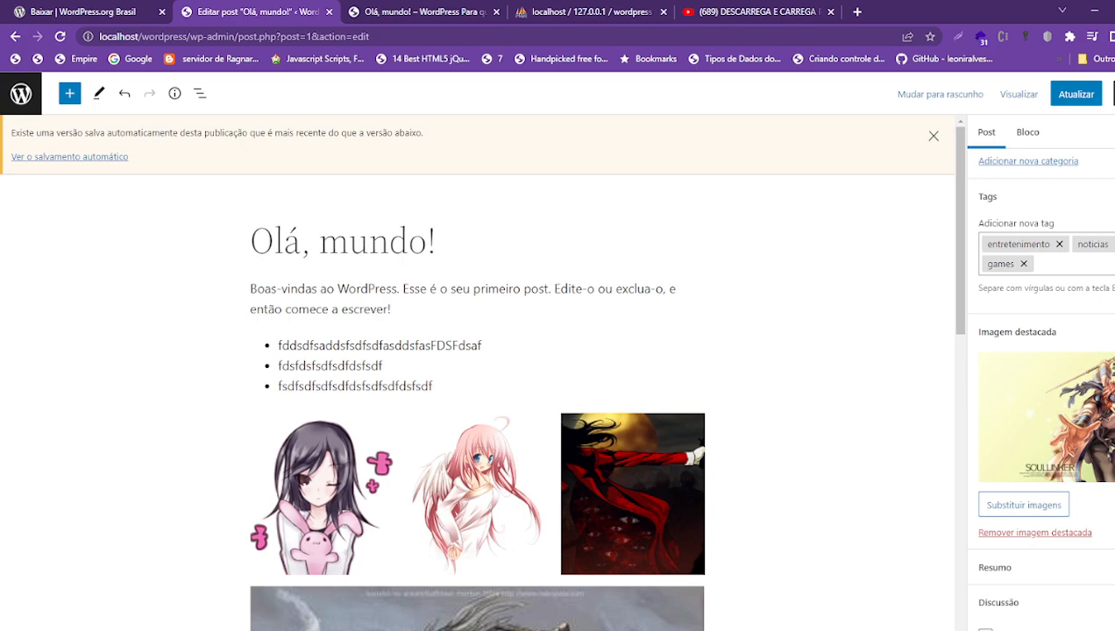
- Save the Olá, mundo! post with Atualizar and scroll through its content
click(1075, 93)
scroll(657, 324, down, 10)
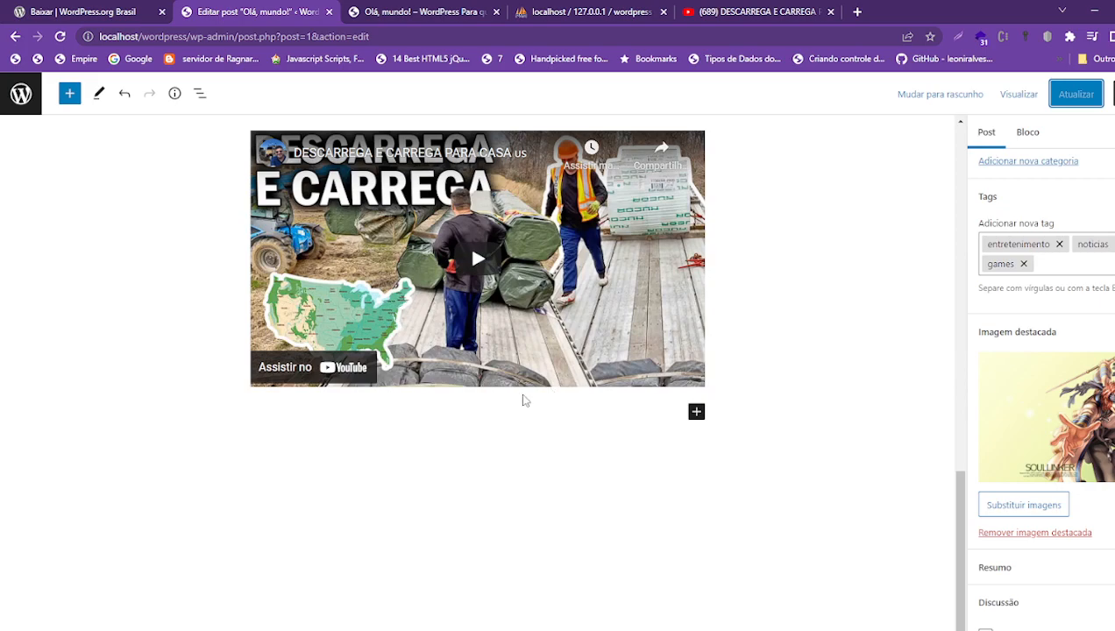
scroll(672, 492, up, 10)
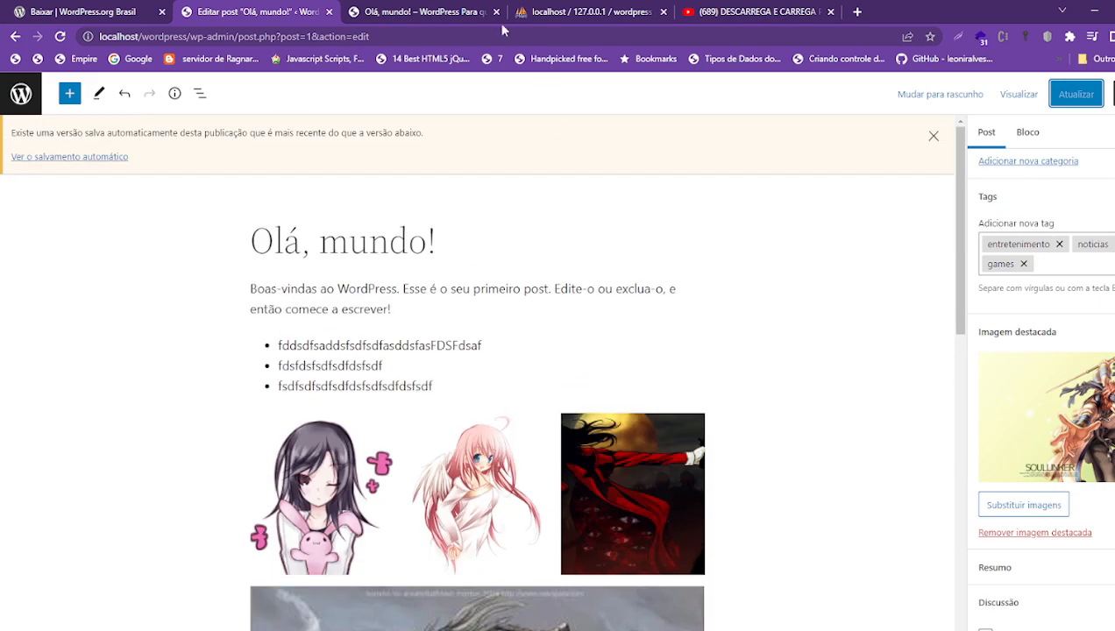
click(421, 11)
- Reload the Olá, mundo! preview and scroll down to its comments
click(60, 36)
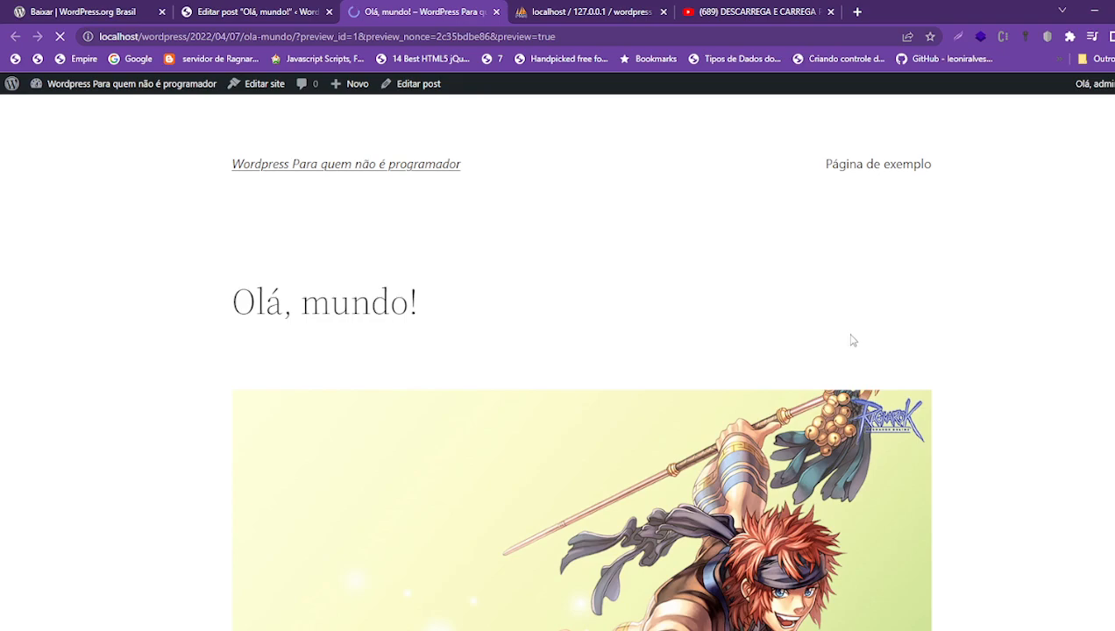
scroll(676, 390, down, 6)
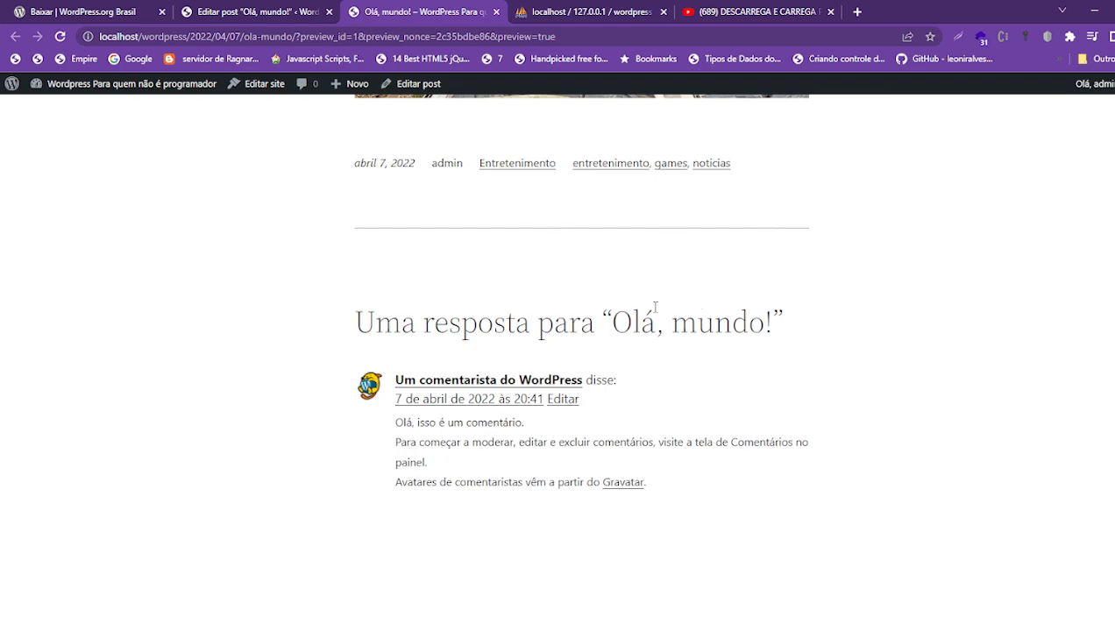
scroll(656, 306, up, 20)
scroll(656, 306, down, 20)
- Return to the post editor and exit to the Posts list
click(279, 9)
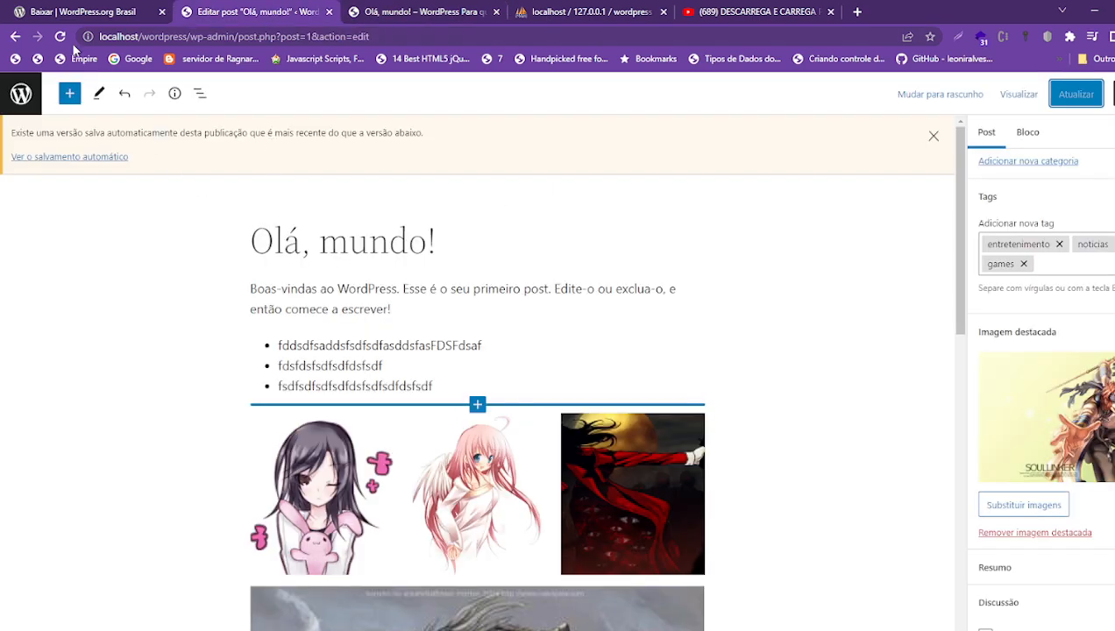
click(86, 12)
click(200, 17)
click(21, 93)
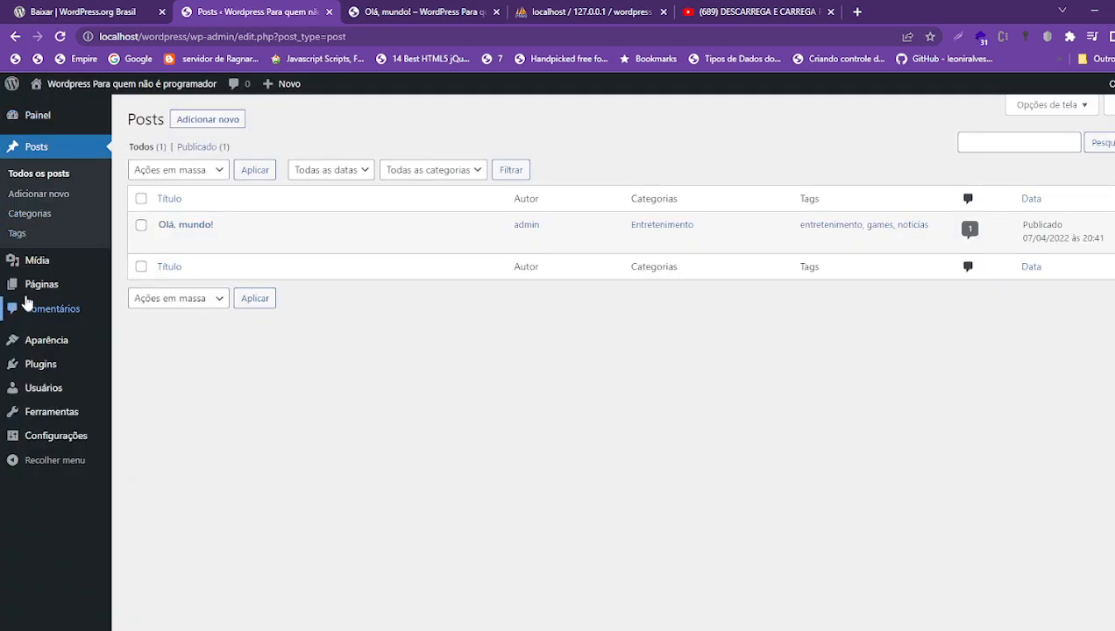
- Browse the media library and its Adicionar nova upload page
click(41, 263)
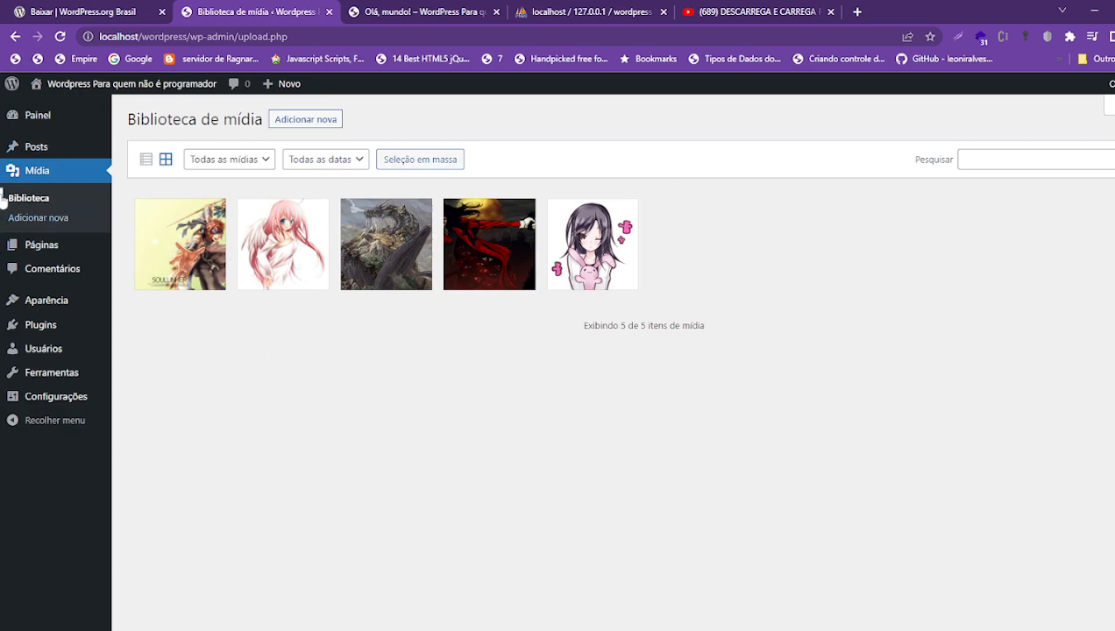
click(39, 219)
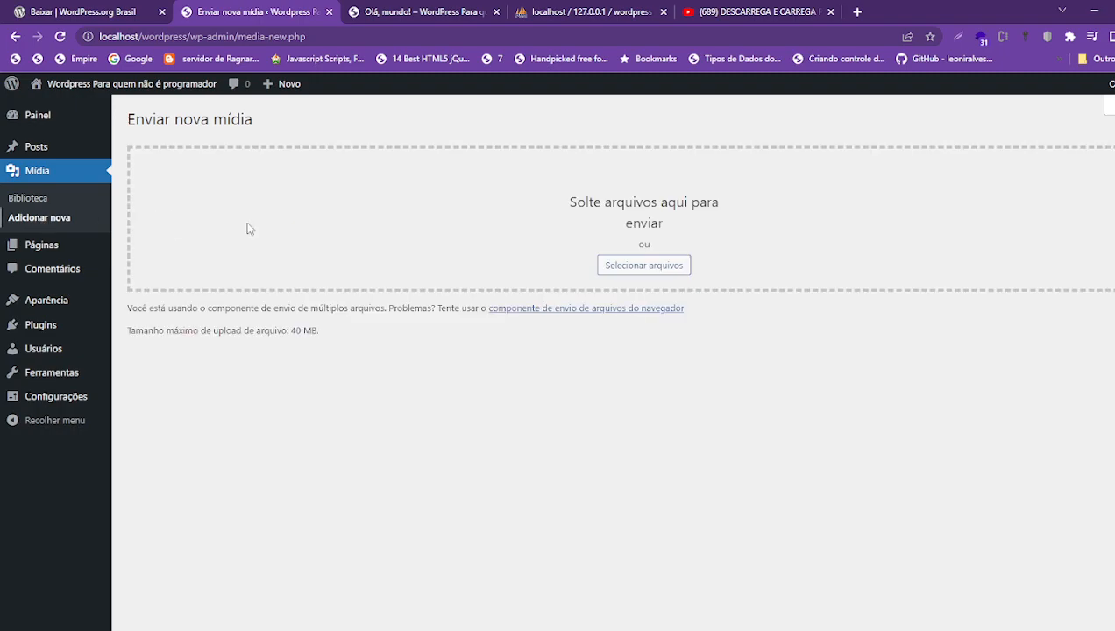
click(12, 201)
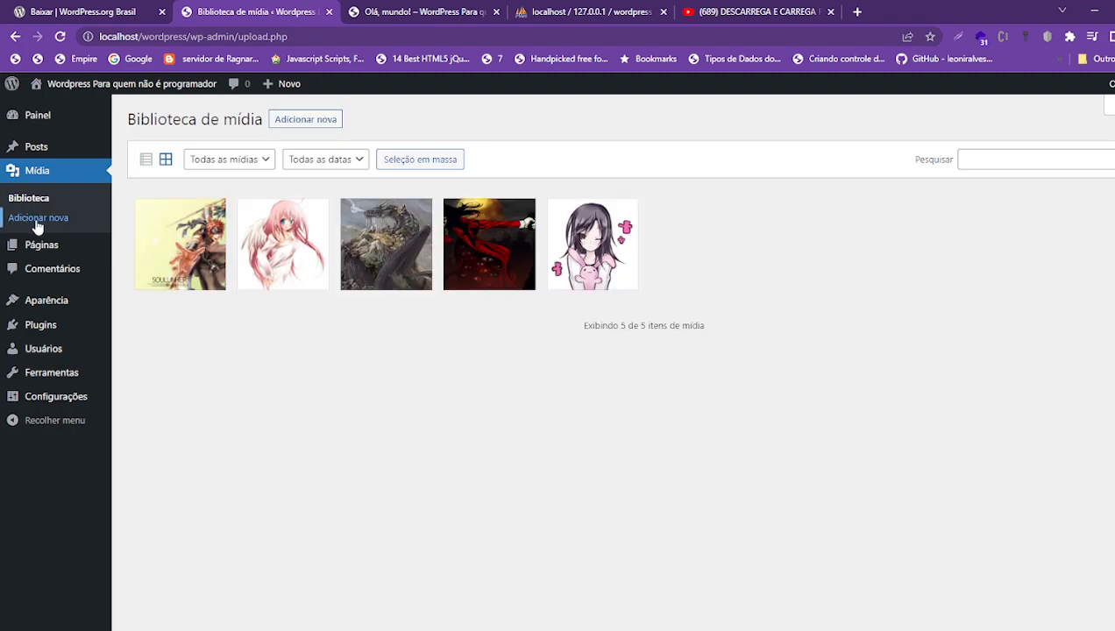
click(37, 222)
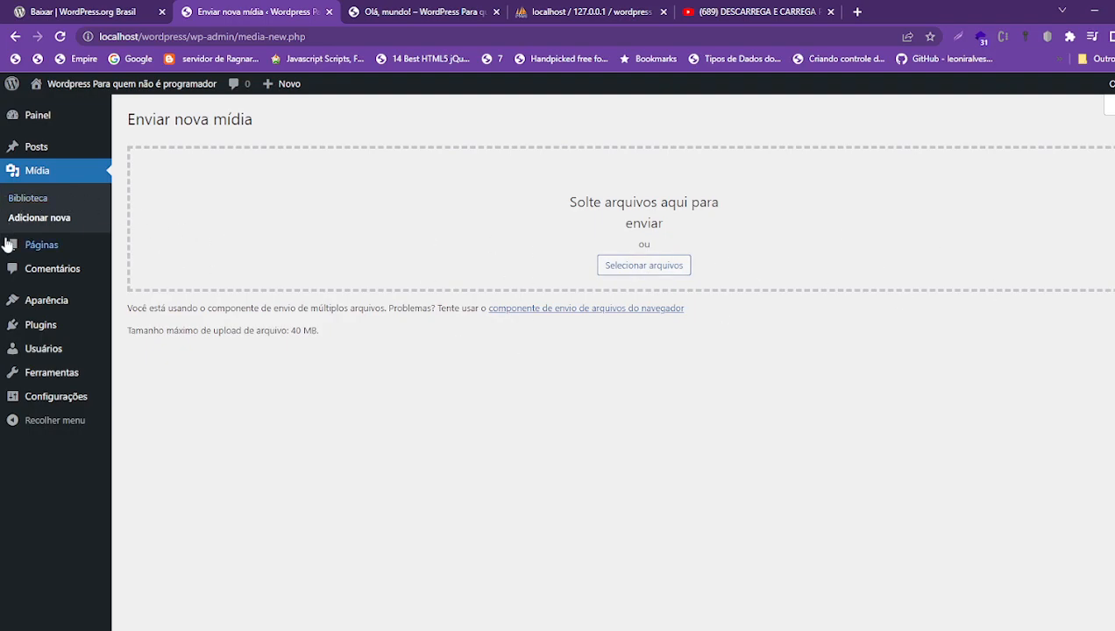
click(30, 197)
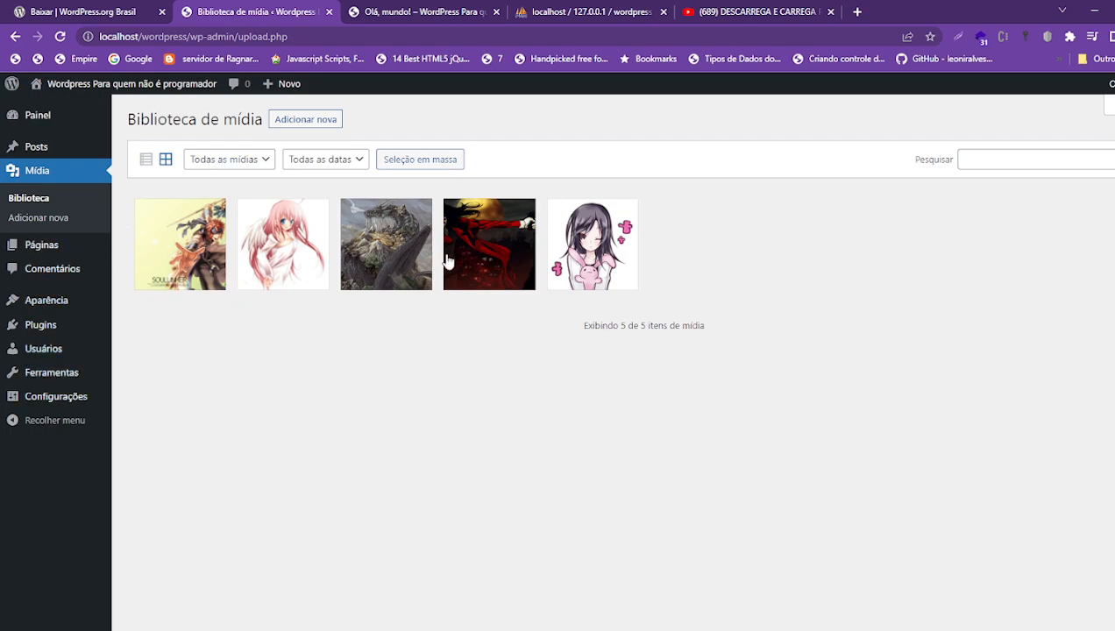
- Inspect the ragnarok wallpaper's title, alt text, caption, description and file URL, then go to Páginas
click(184, 232)
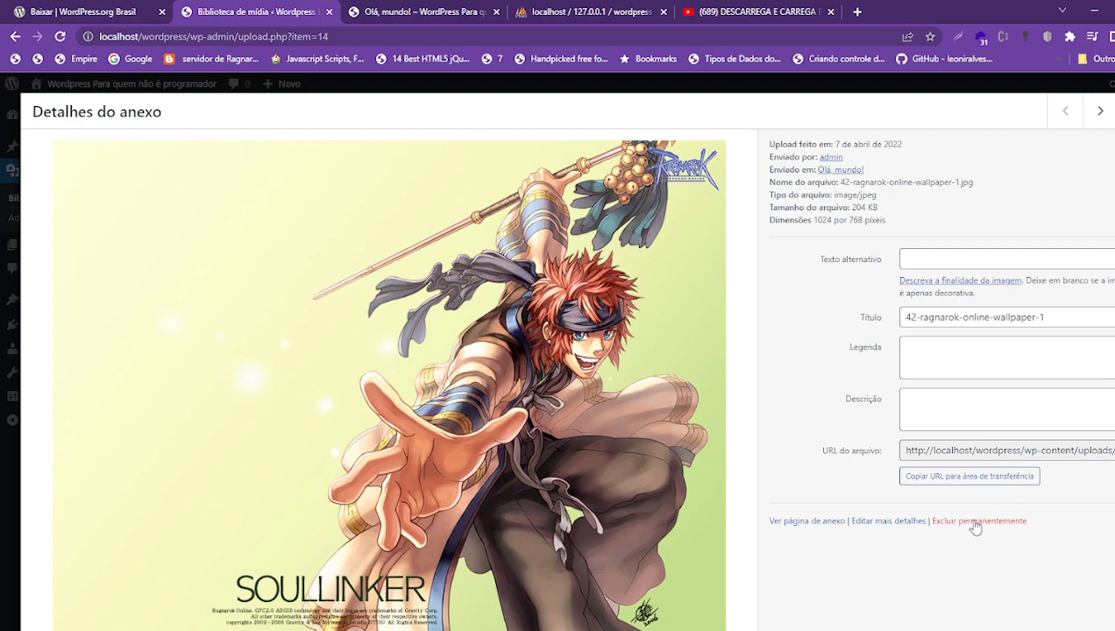
drag(909, 324, 1033, 298)
click(934, 257)
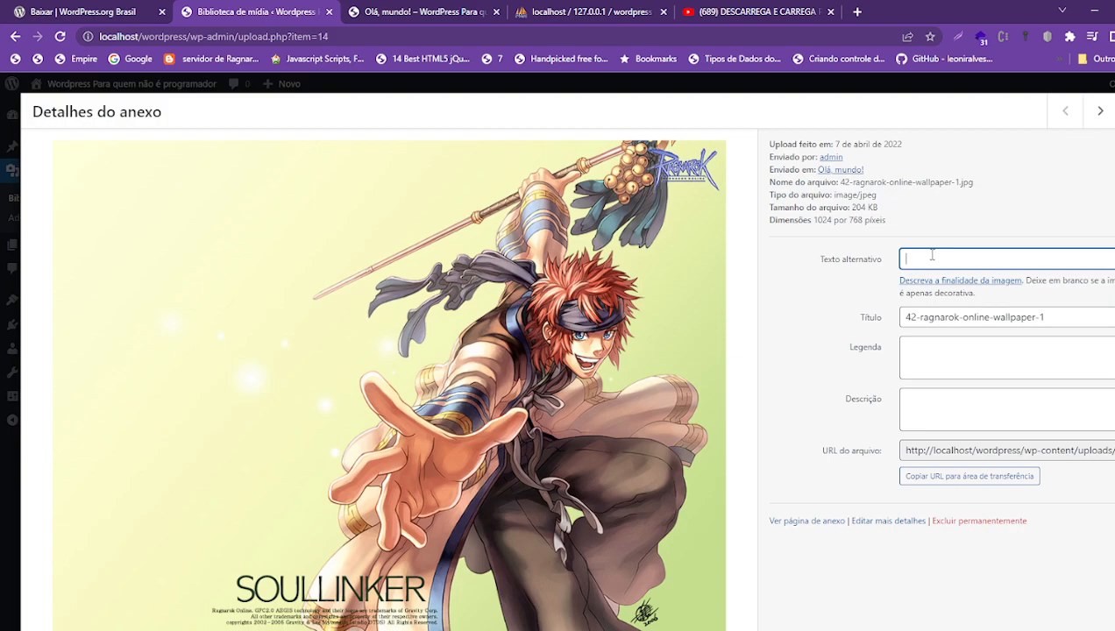
click(912, 350)
click(928, 425)
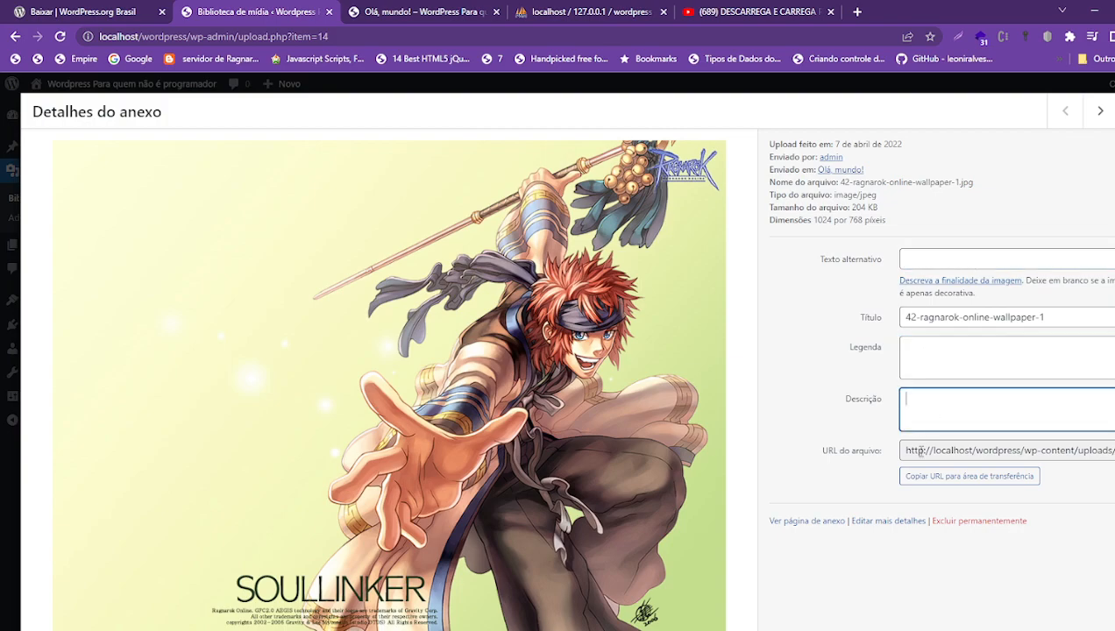
click(912, 449)
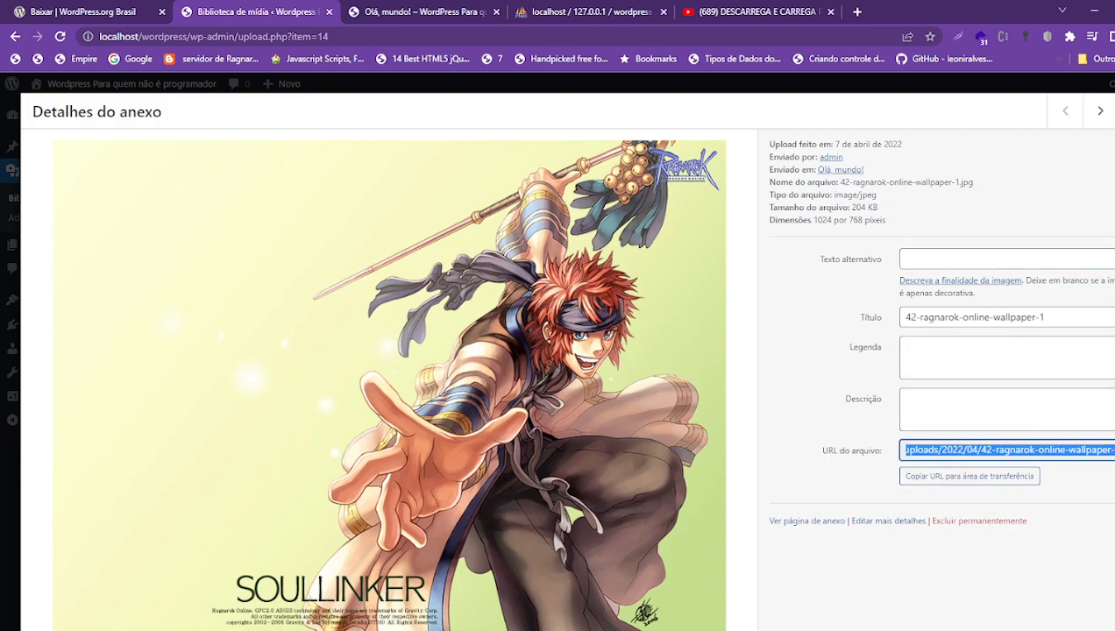
click(972, 452)
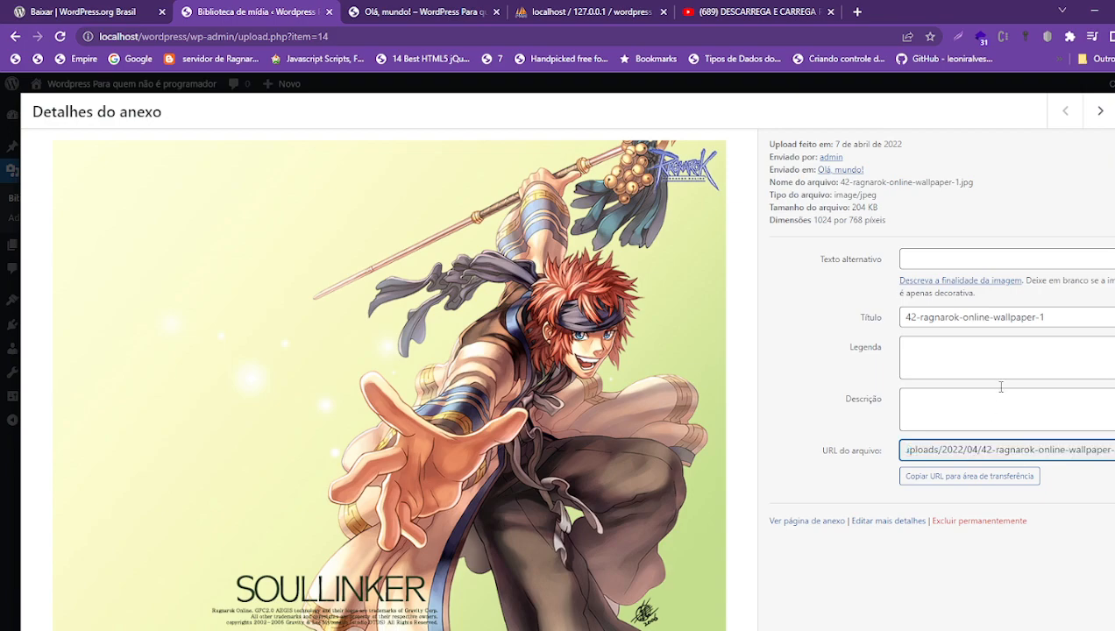
key(Escape)
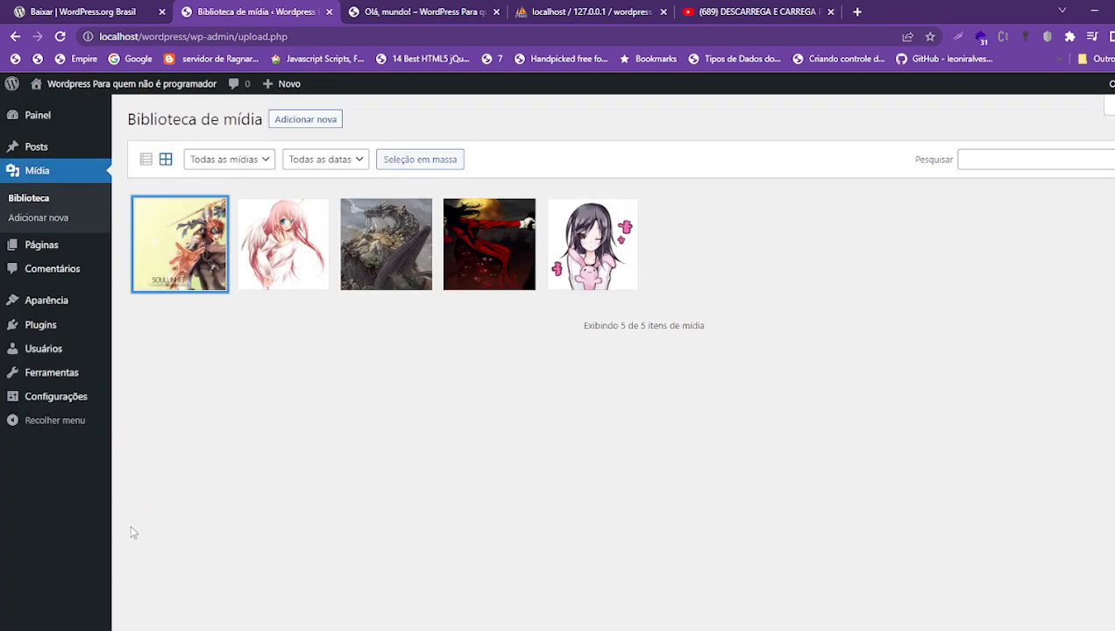
click(50, 251)
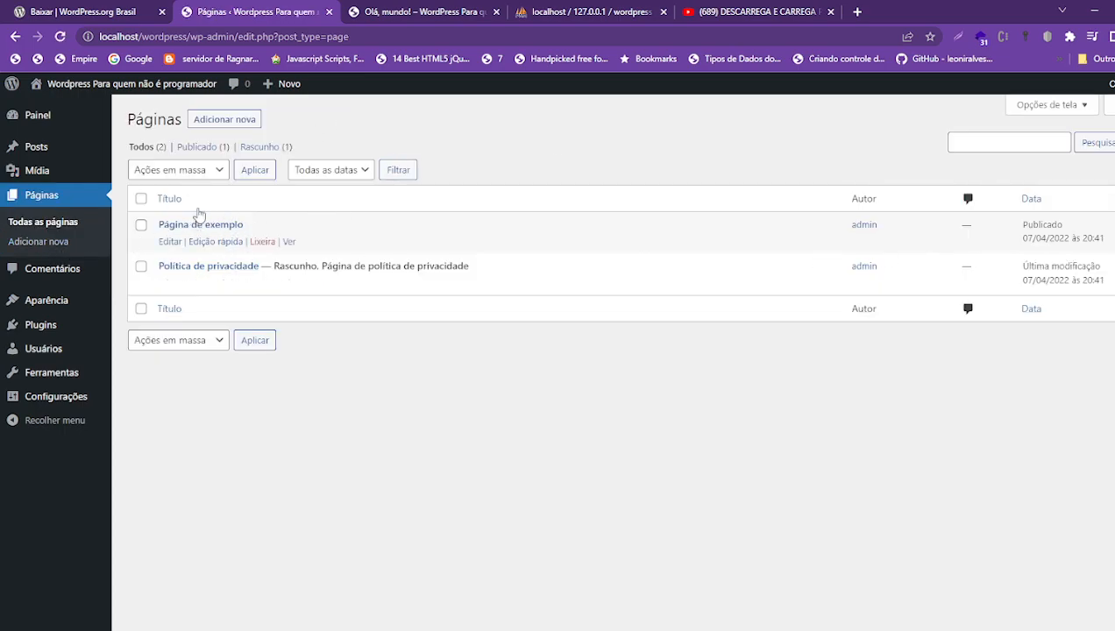
- Create a page titled Contato with the text 'teste da página de contato' and publish it
click(219, 119)
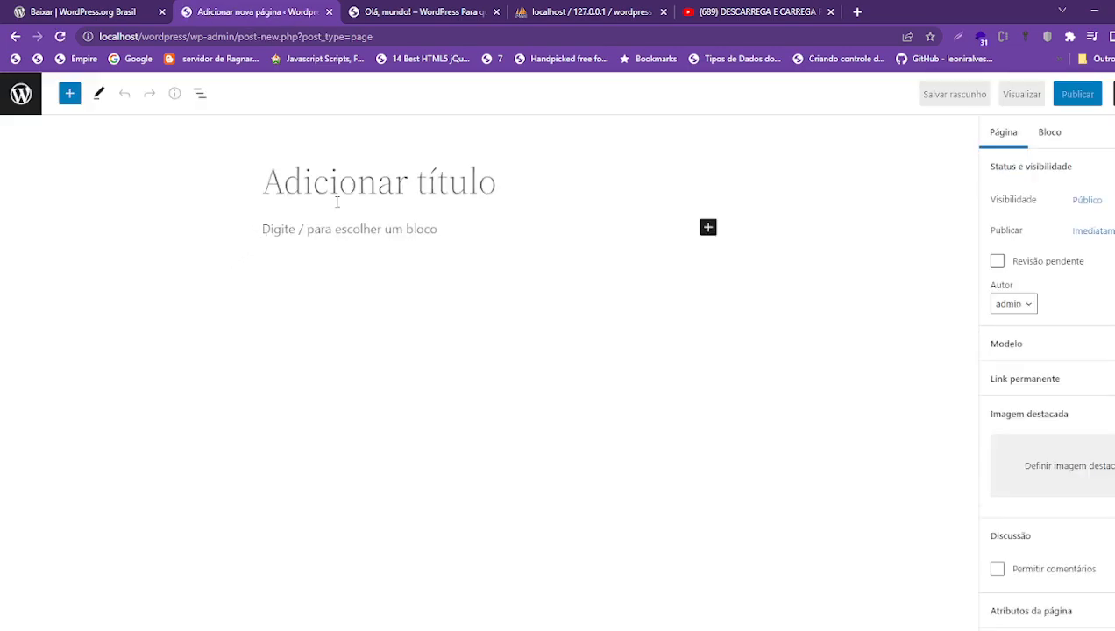
text(Contato)
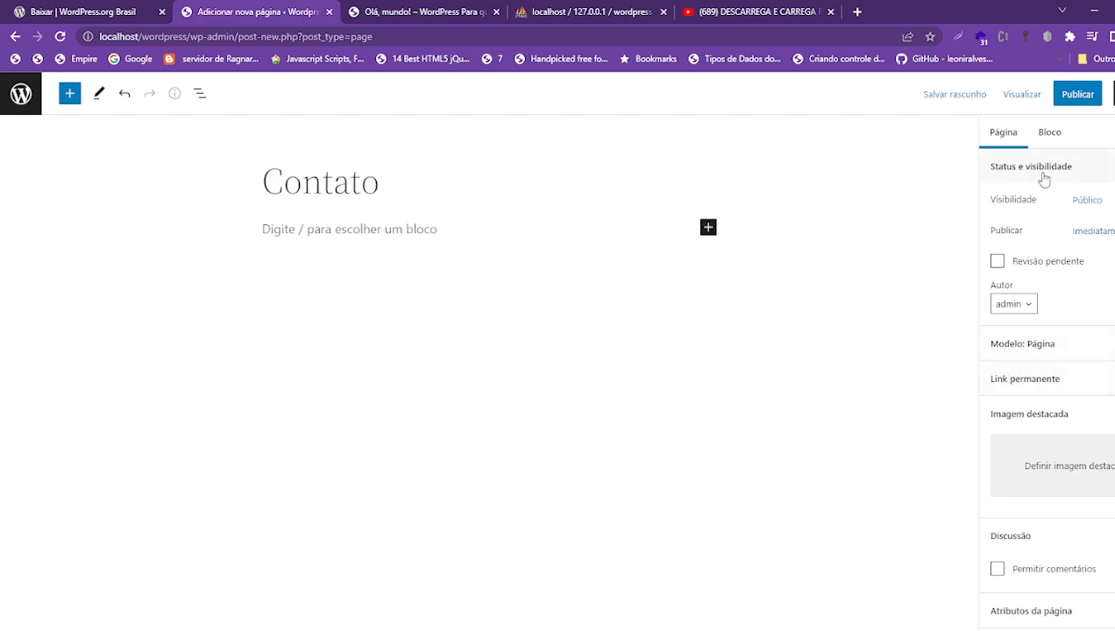
click(319, 232)
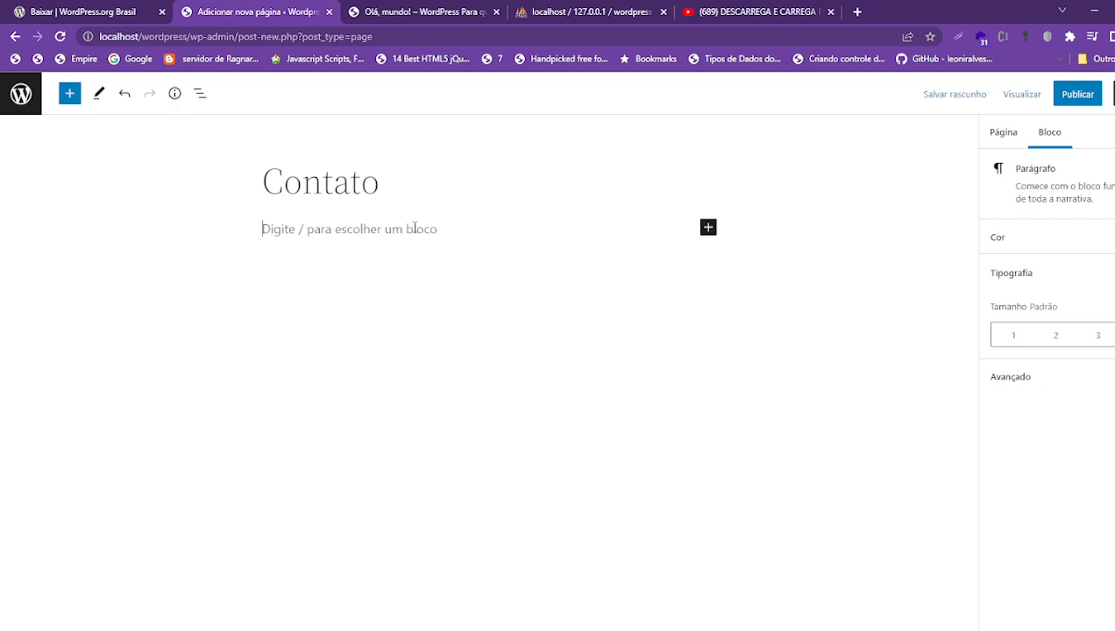
text(teste da)
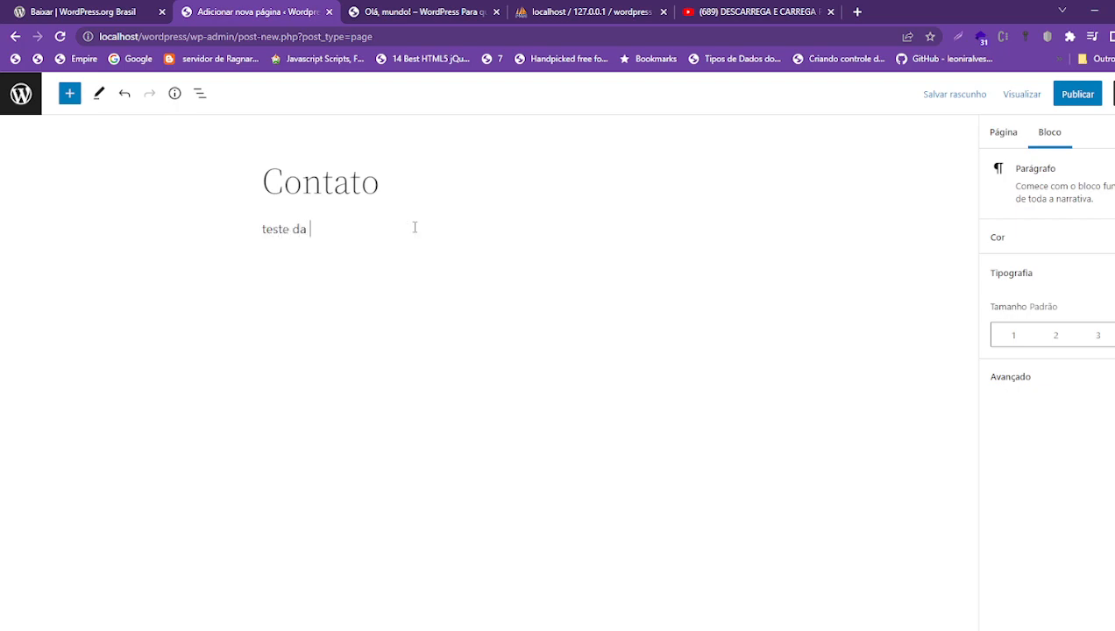
text( págiana de con)
click(1087, 95)
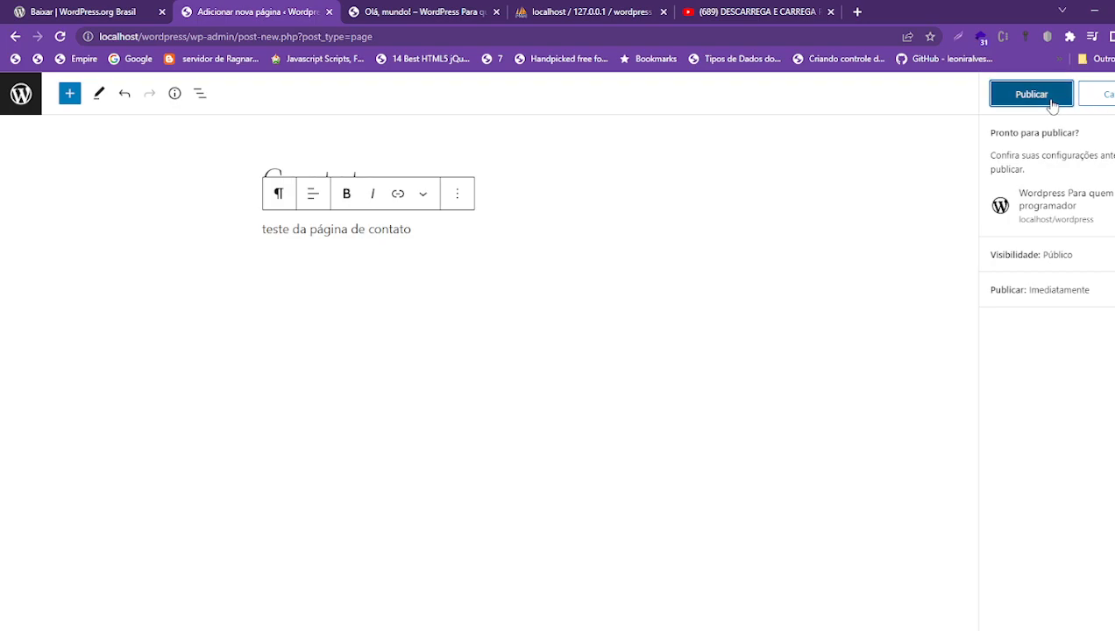
click(1050, 101)
click(21, 96)
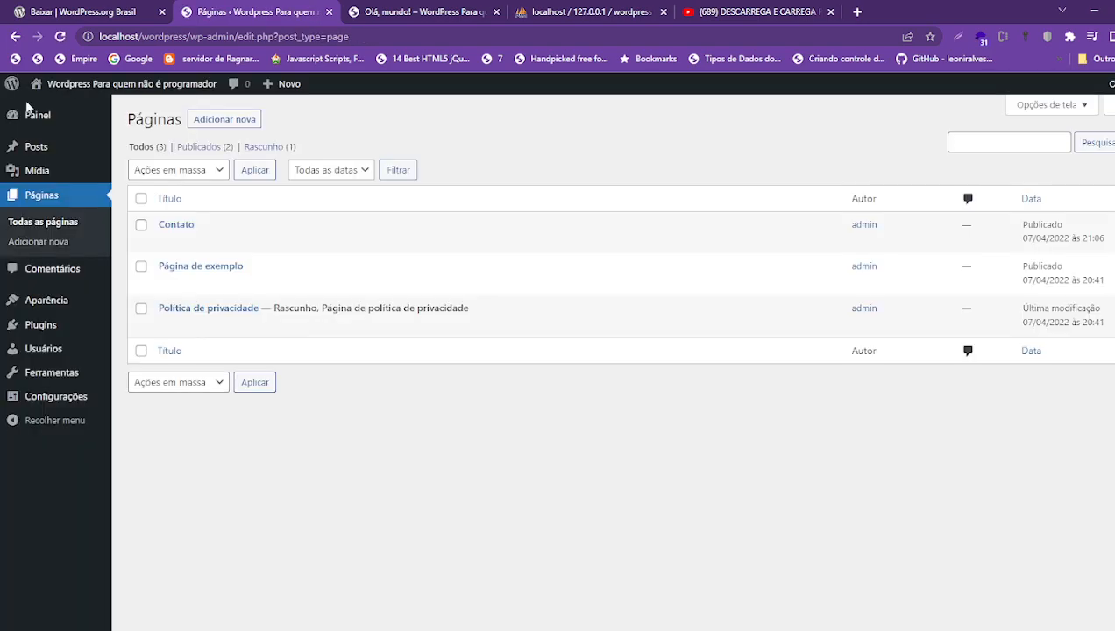
- Review the sample comment in Comentários against the Olá, mundo! preview, then open Configurações
click(43, 273)
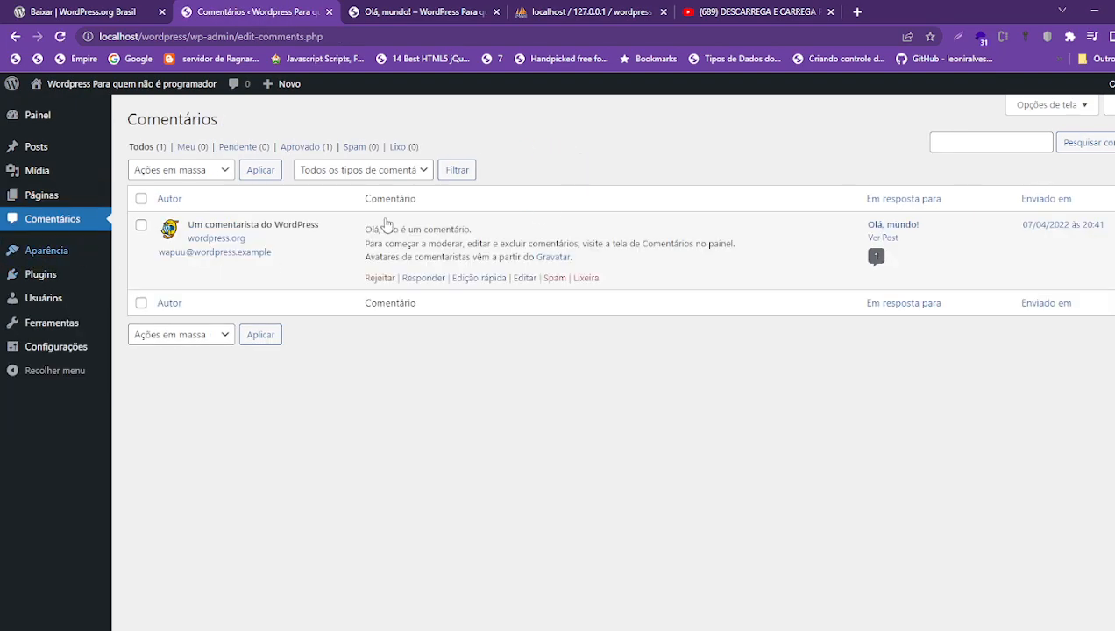
click(425, 12)
scroll(413, 207, up, 15)
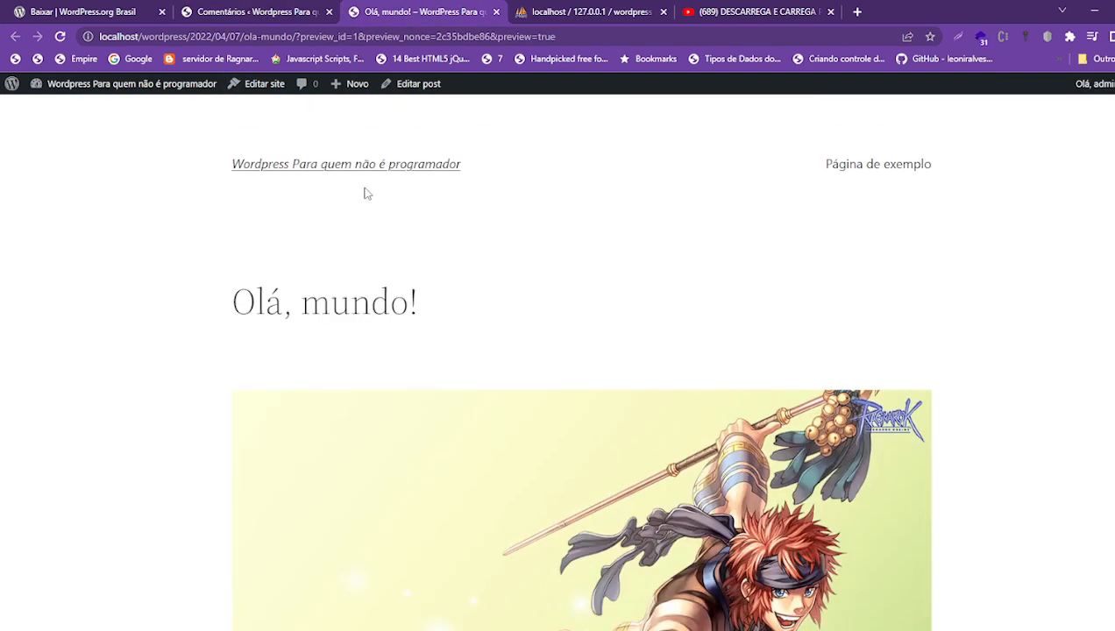
click(298, 12)
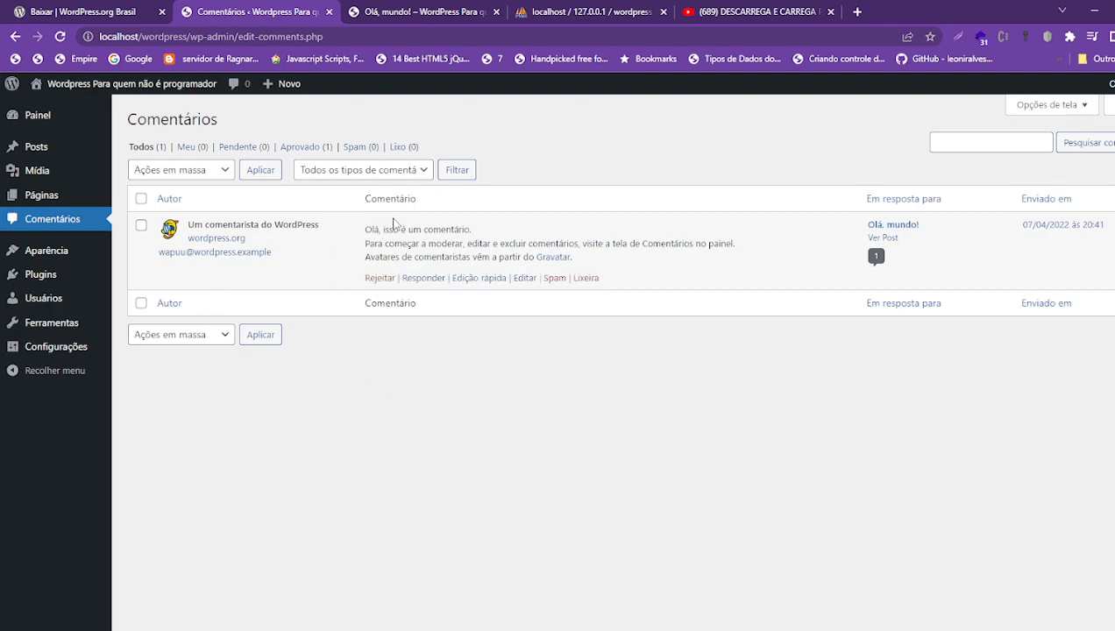
drag(363, 230, 415, 319)
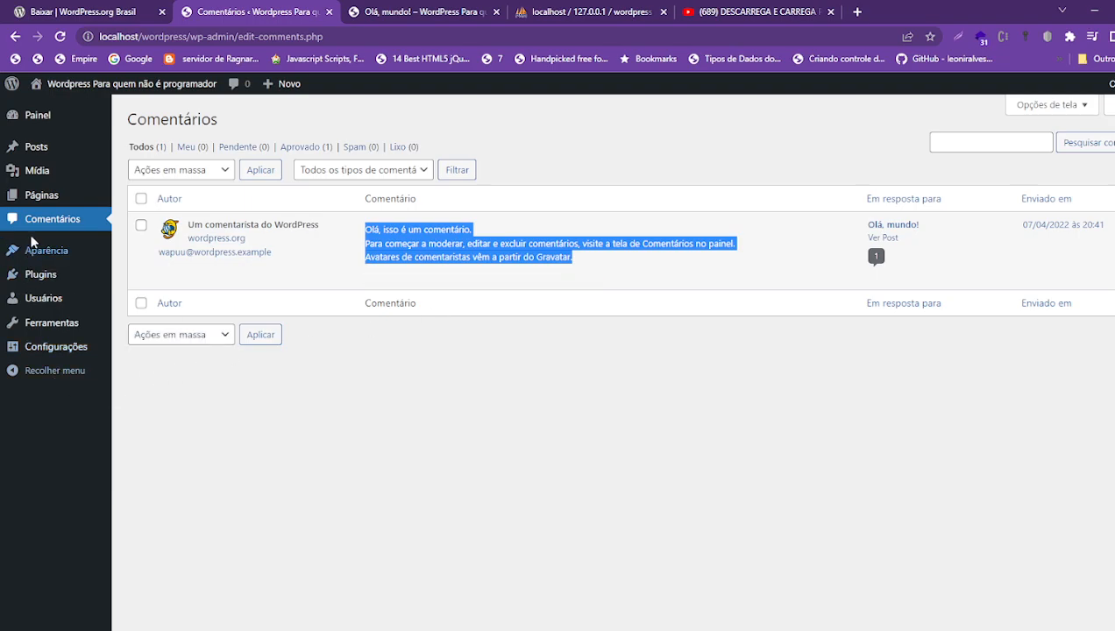
click(55, 346)
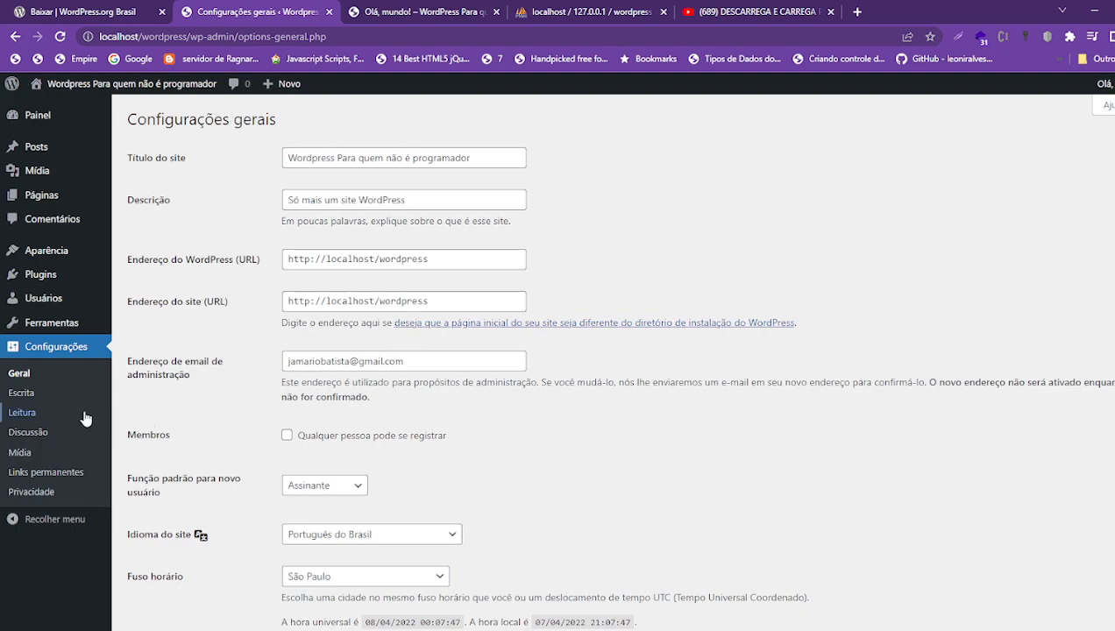
- Inspect the site title, description, WordPress address and site address fields
click(368, 158)
drag(436, 198, 334, 165)
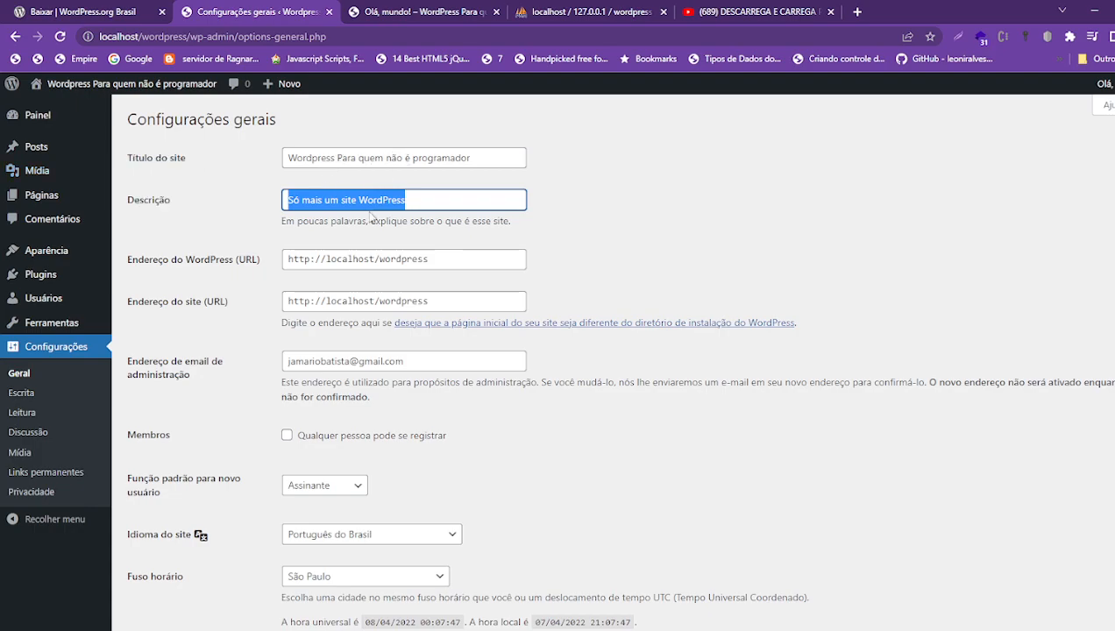
text(Low-code)
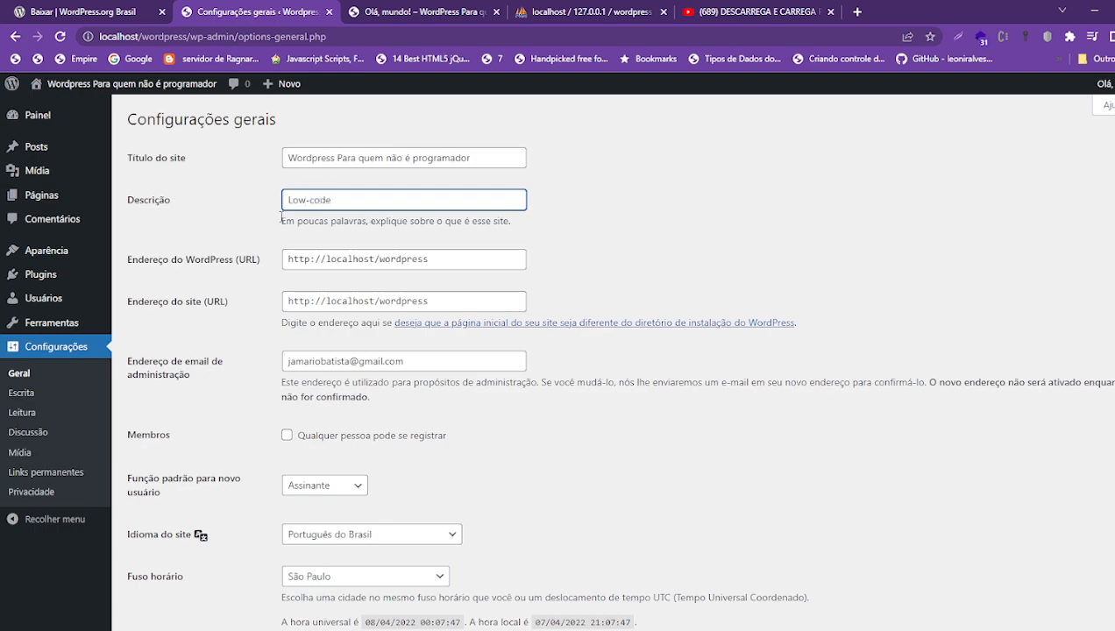
click(263, 226)
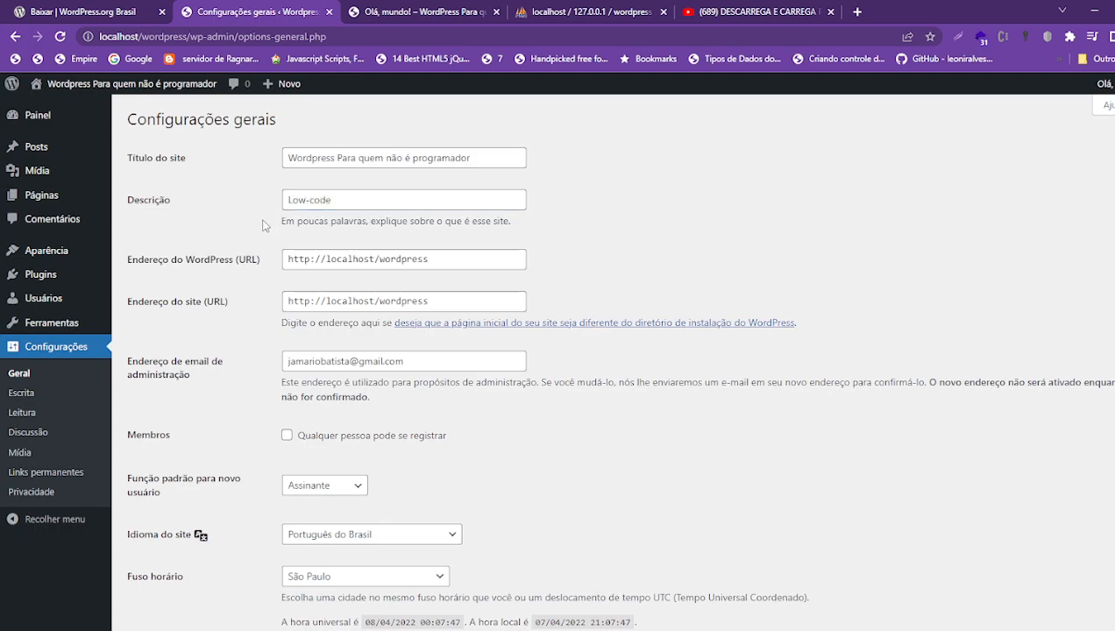
click(376, 260)
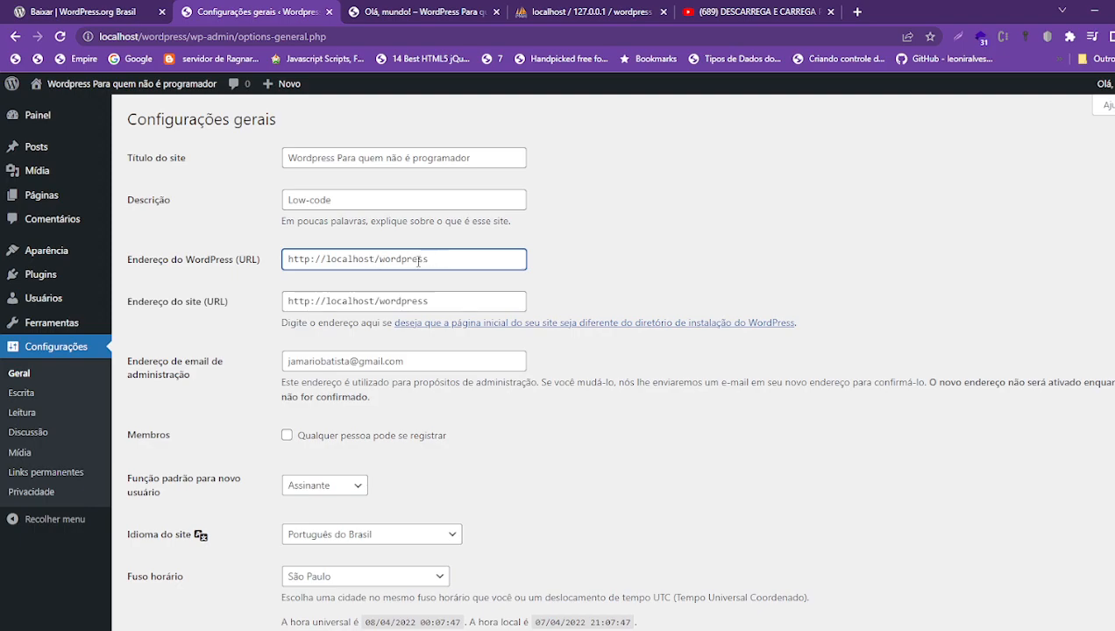
click(439, 302)
click(450, 253)
click(442, 301)
click(445, 257)
click(431, 302)
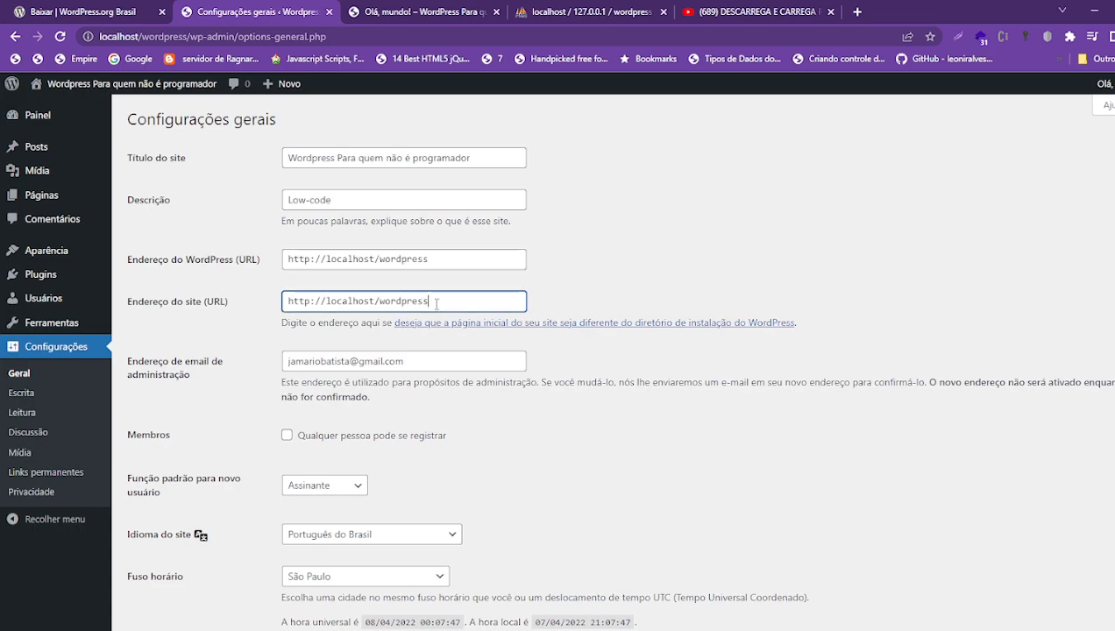
click(431, 261)
drag(412, 369, 253, 367)
scroll(252, 361, down, 5)
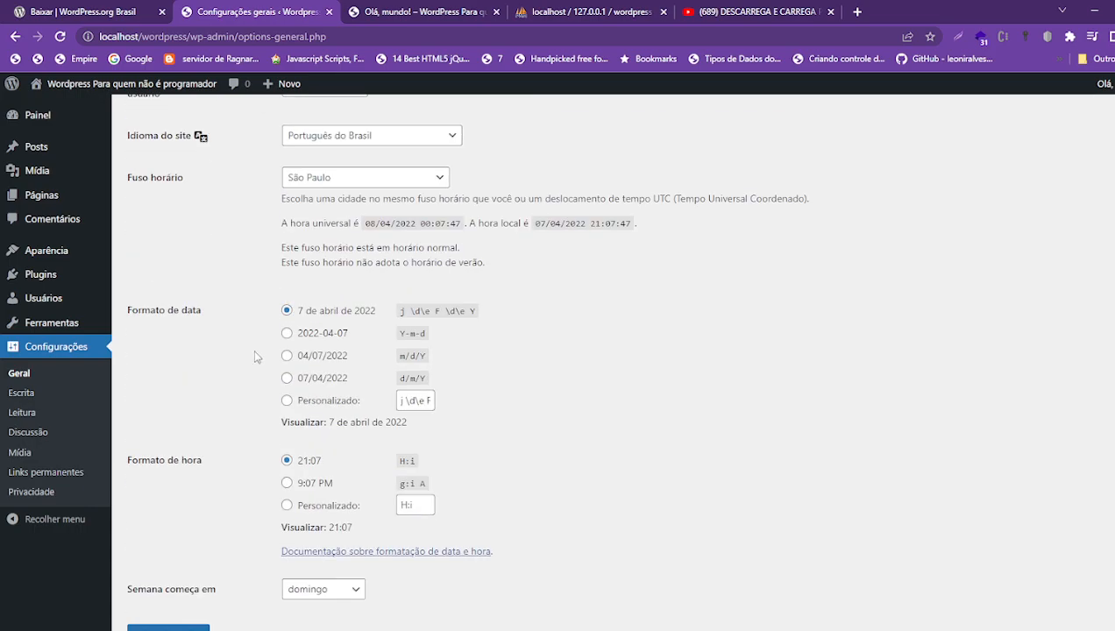
scroll(281, 263, up, 5)
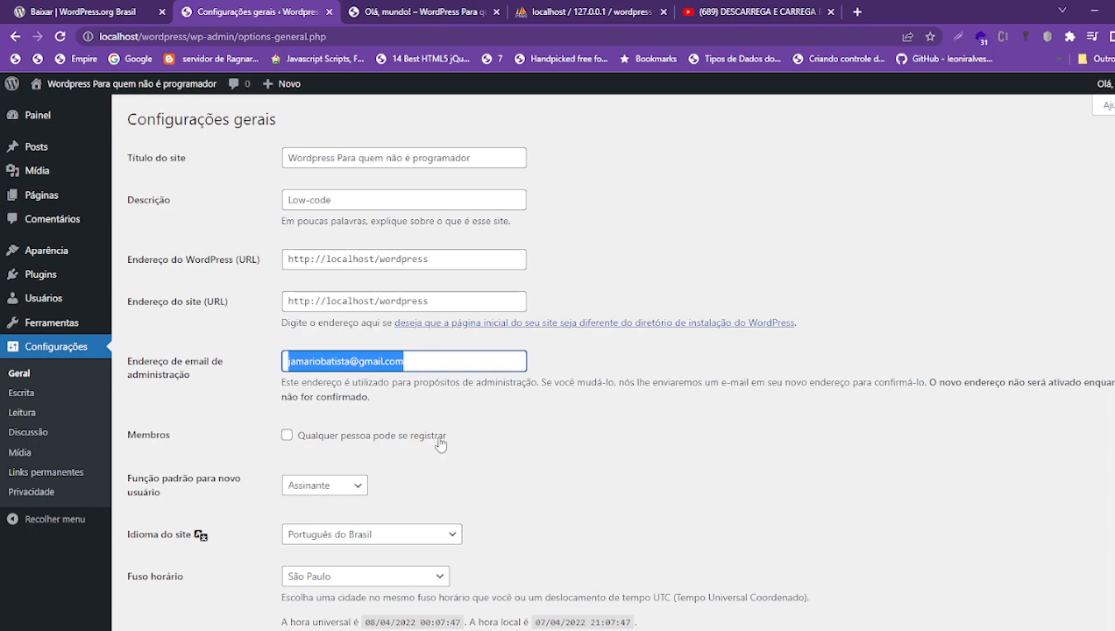
- Try open registration, check the default new-user role stays Assinante, then turn registration off
click(286, 437)
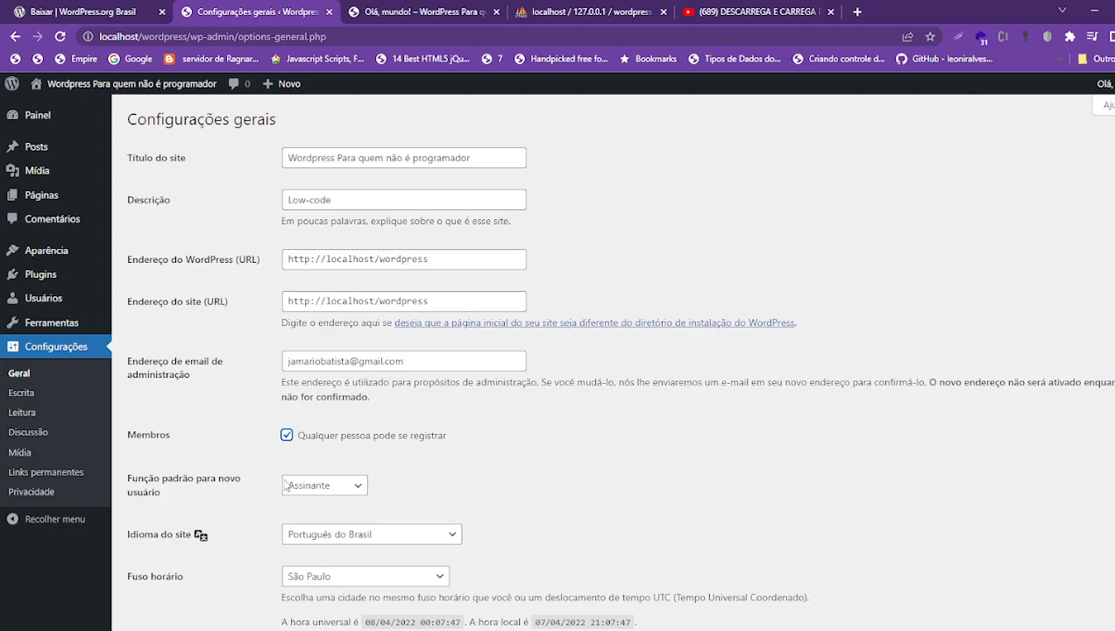
click(354, 488)
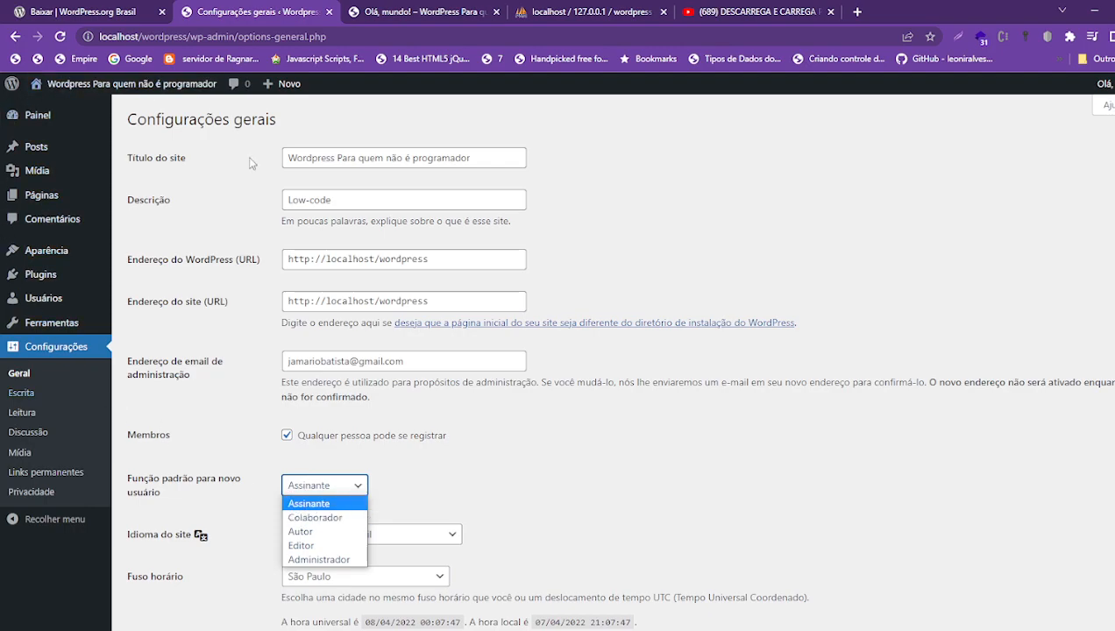
click(303, 488)
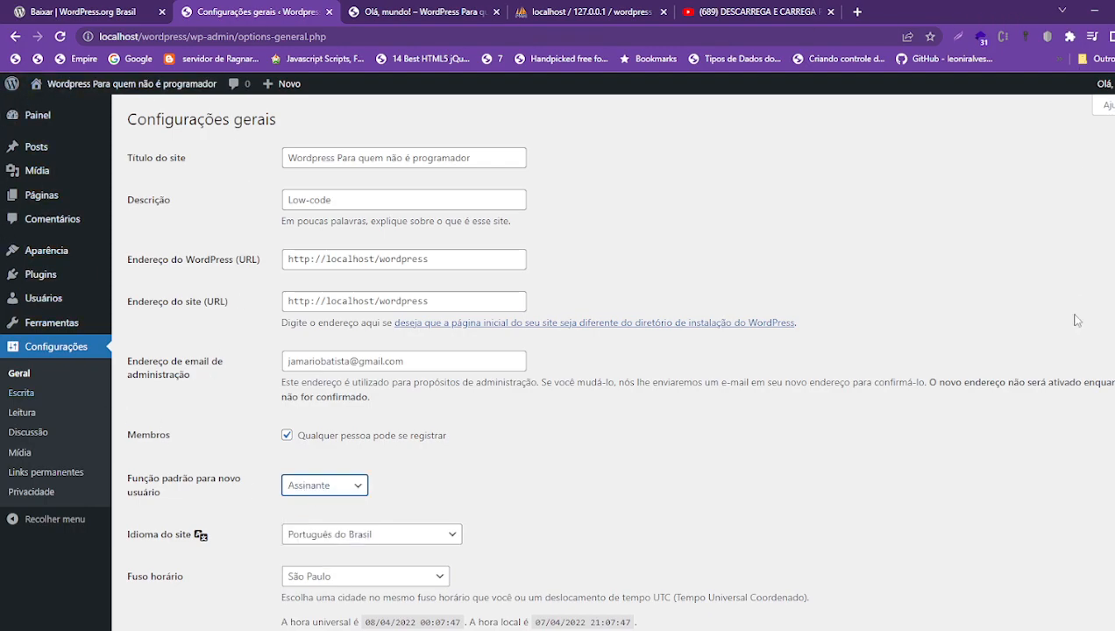
click(360, 488)
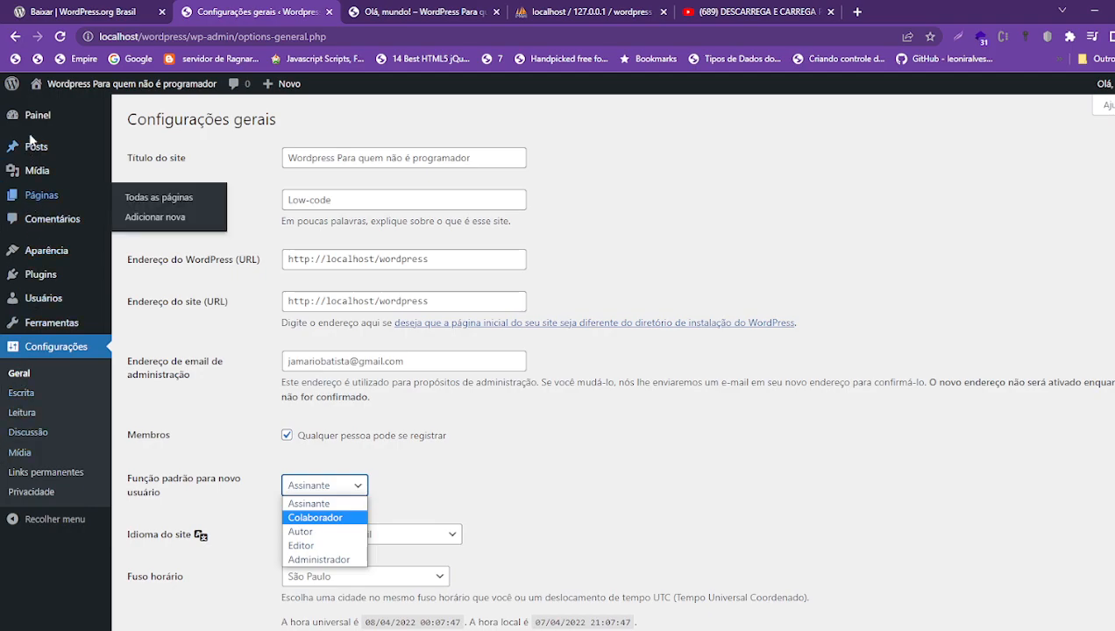
mouse_move(98, 156)
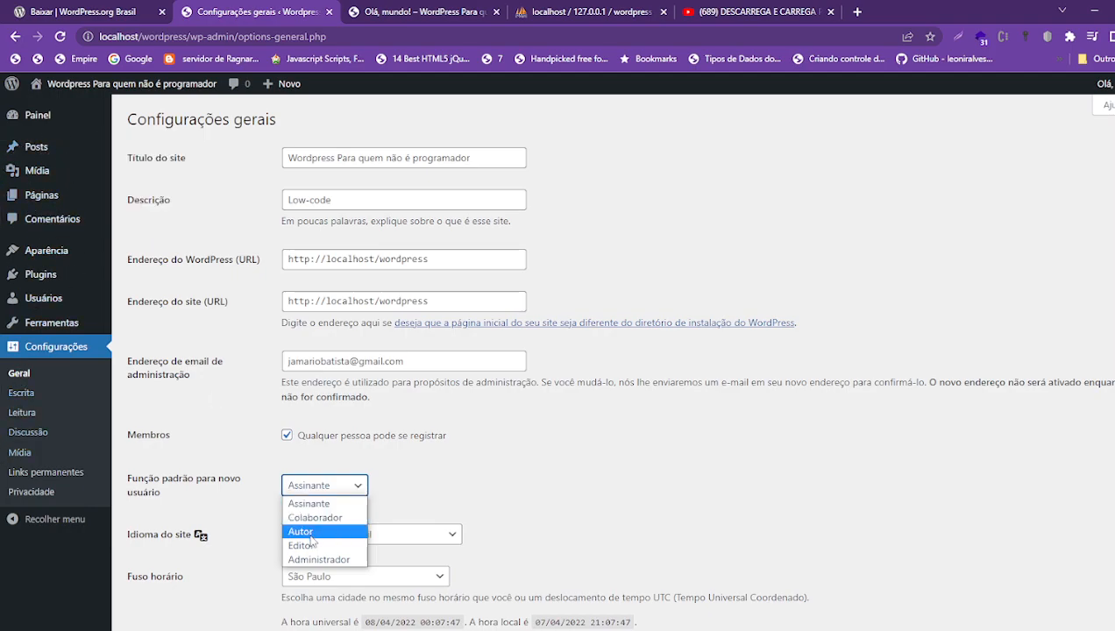
mouse_move(40, 147)
mouse_move(54, 277)
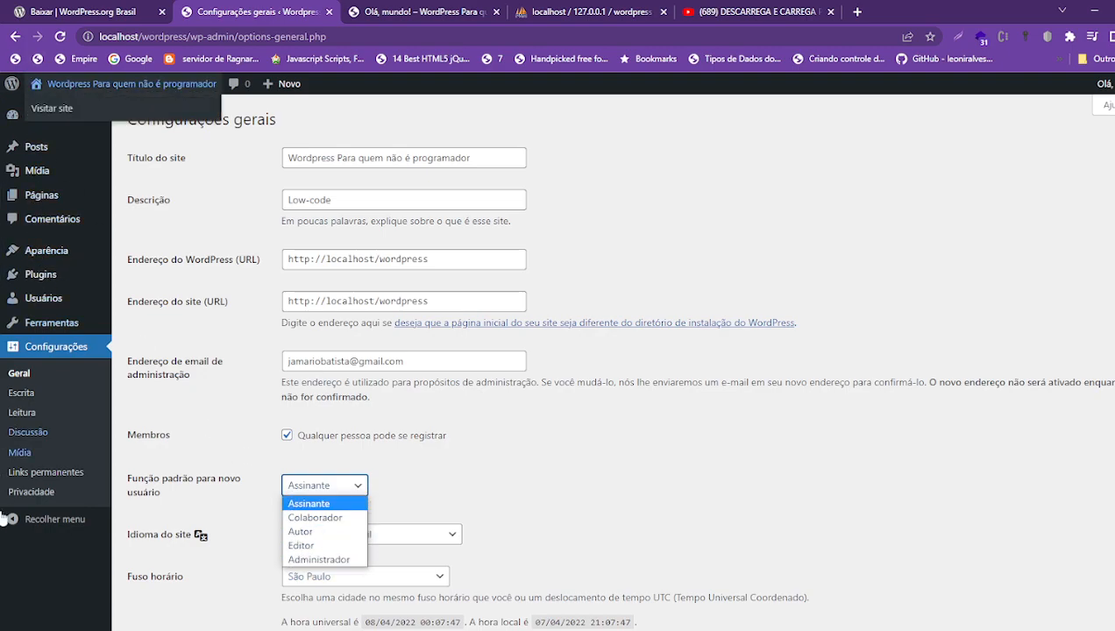
click(616, 503)
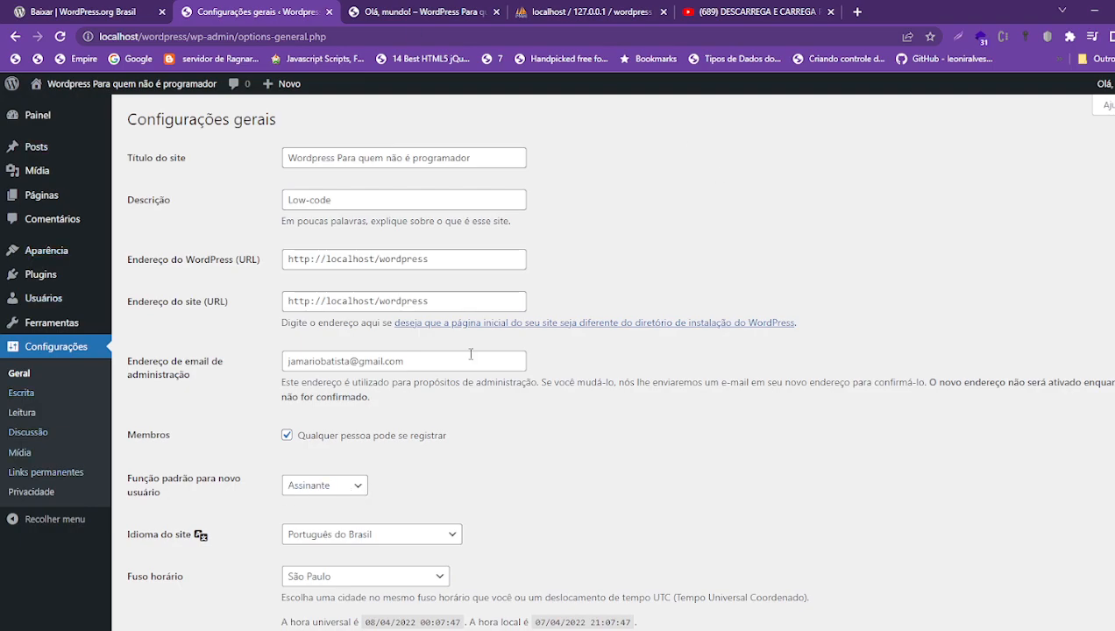
mouse_move(40, 128)
click(357, 492)
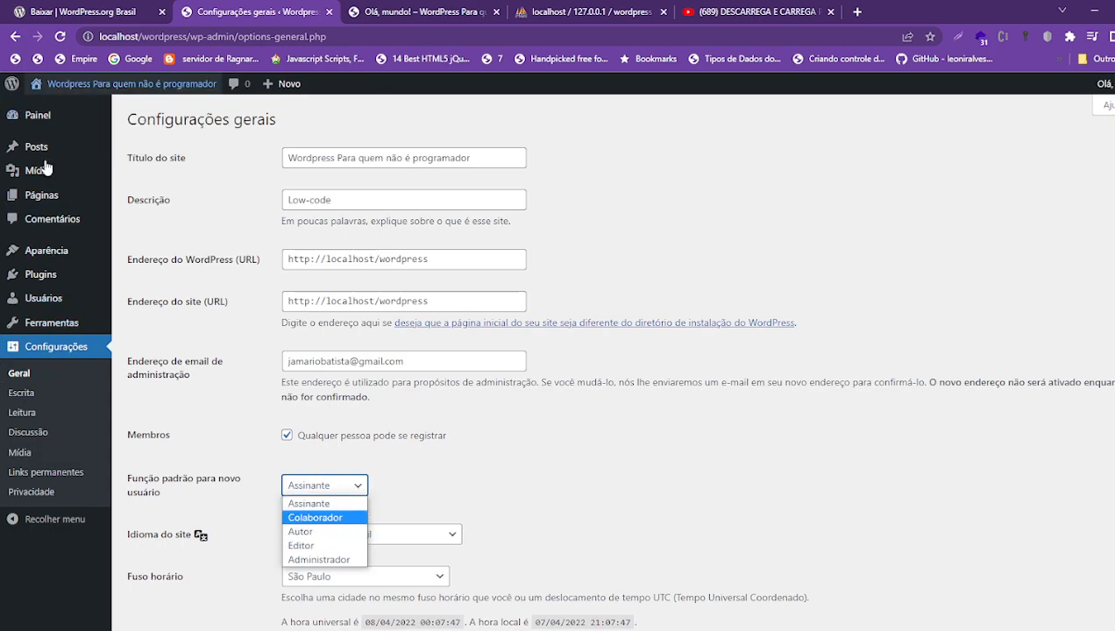
click(579, 510)
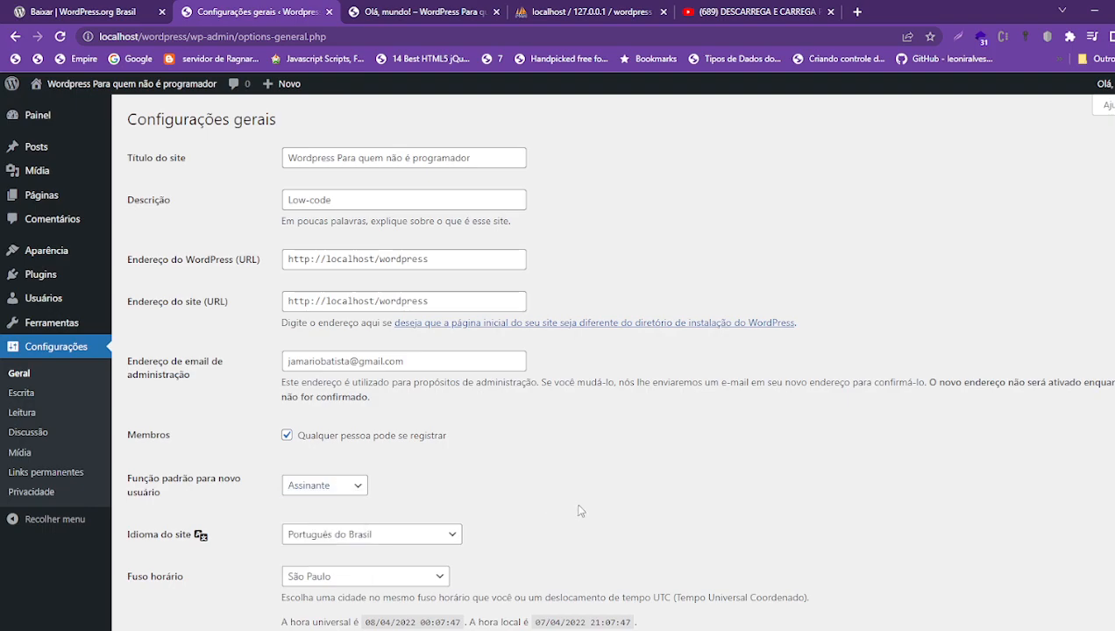
scroll(478, 463, down, 5)
scroll(342, 302, up, 5)
click(286, 435)
scroll(293, 441, down, 5)
scroll(295, 322, up, 5)
- Check the time zone stays São Paulo and the week starts on domingo
scroll(611, 359, down, 4)
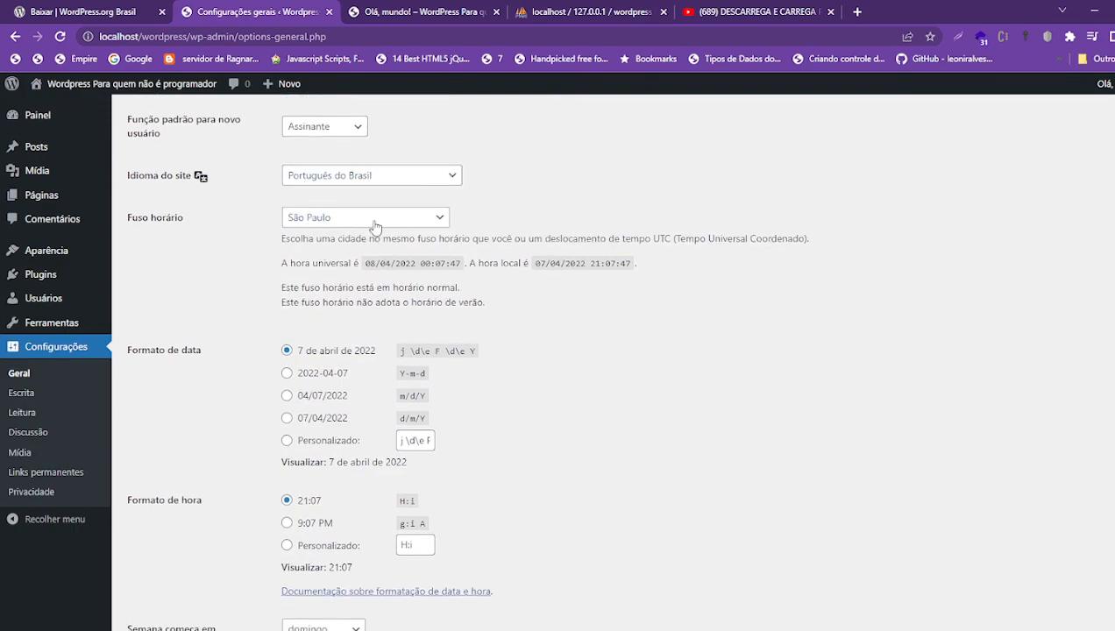
click(332, 219)
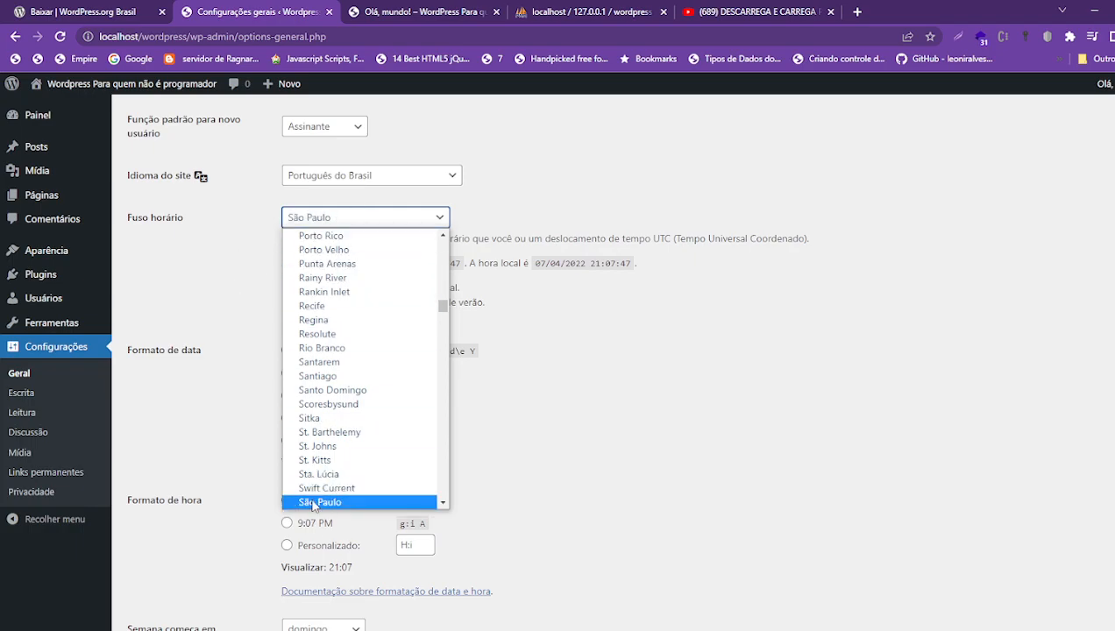
click(221, 250)
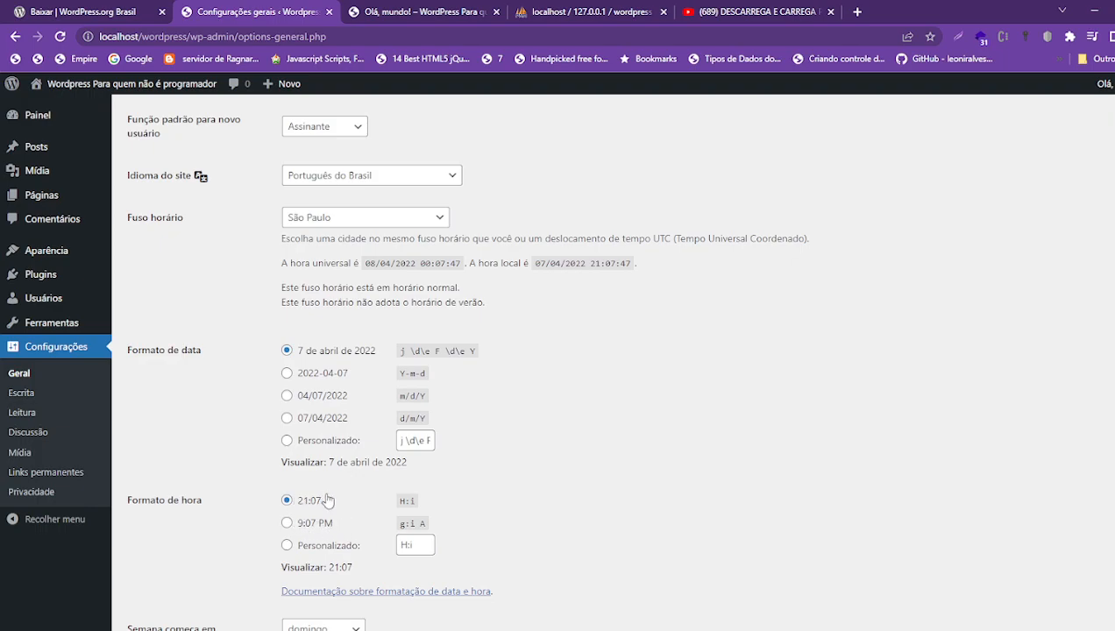
scroll(247, 520, down, 1)
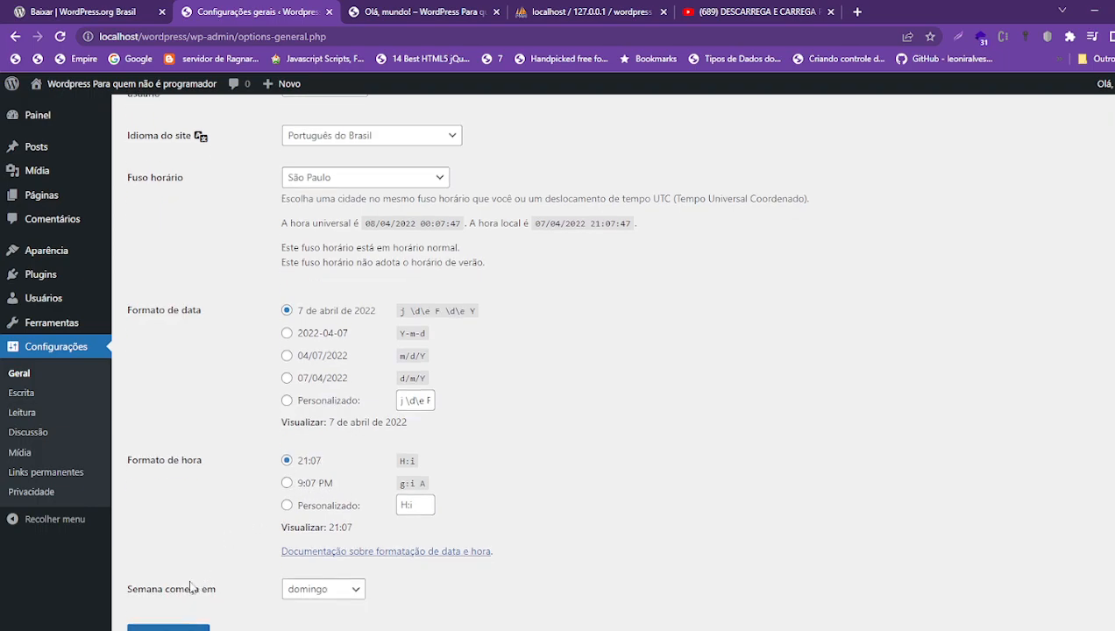
click(356, 591)
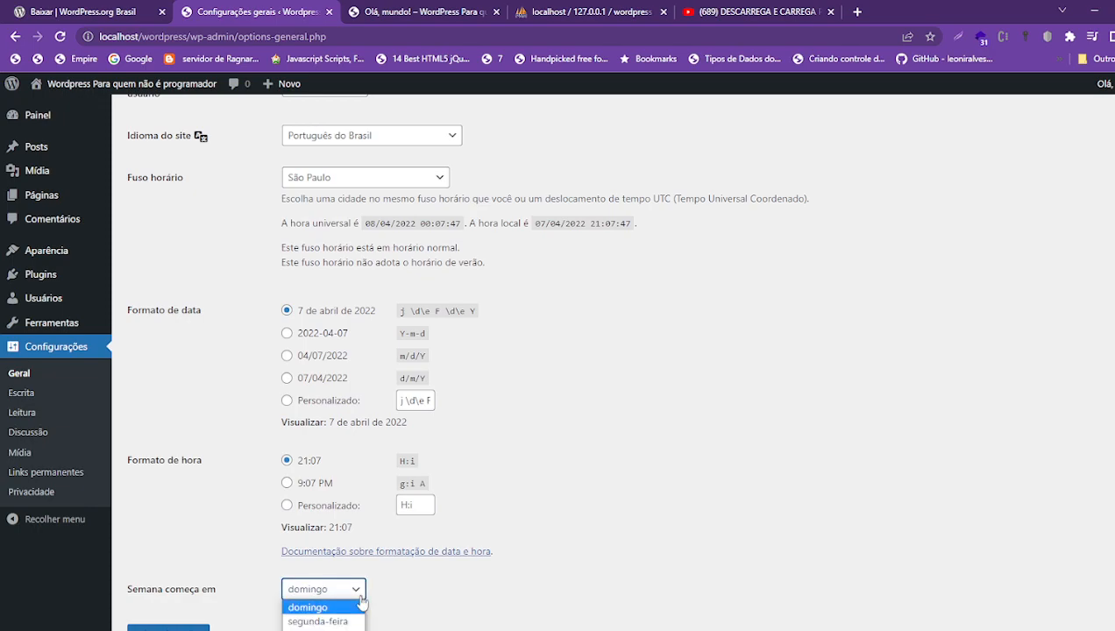
click(360, 605)
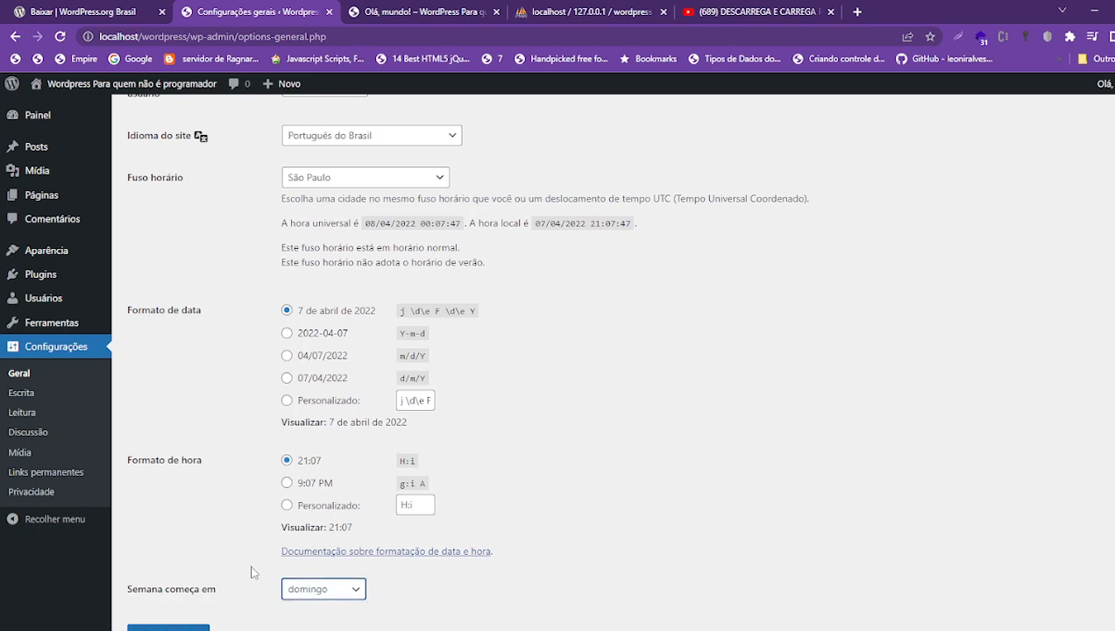
click(356, 589)
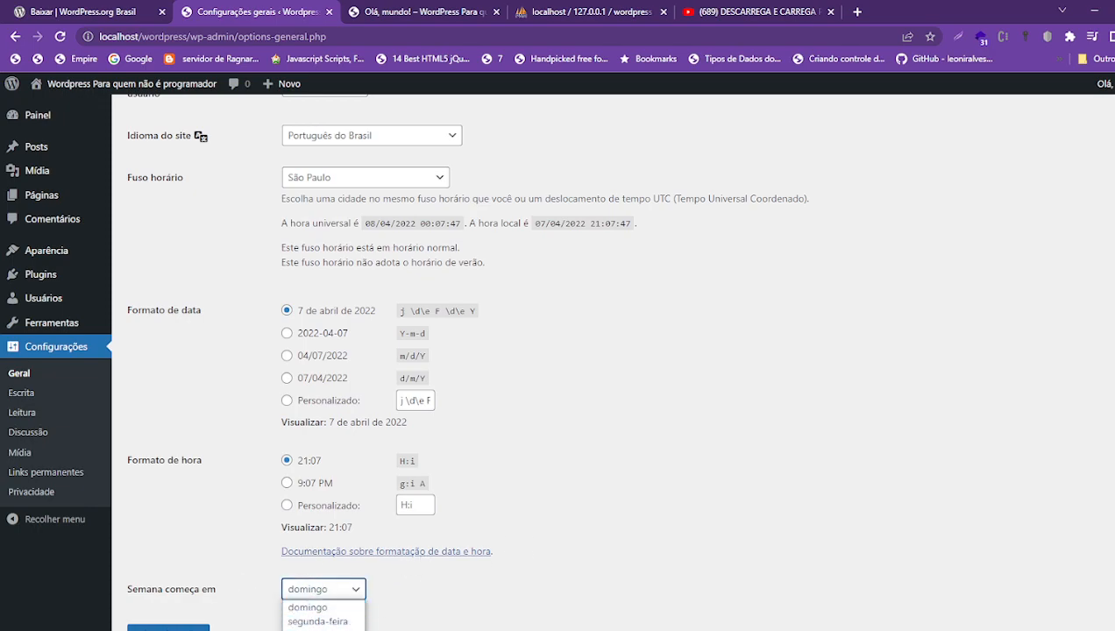
click(223, 544)
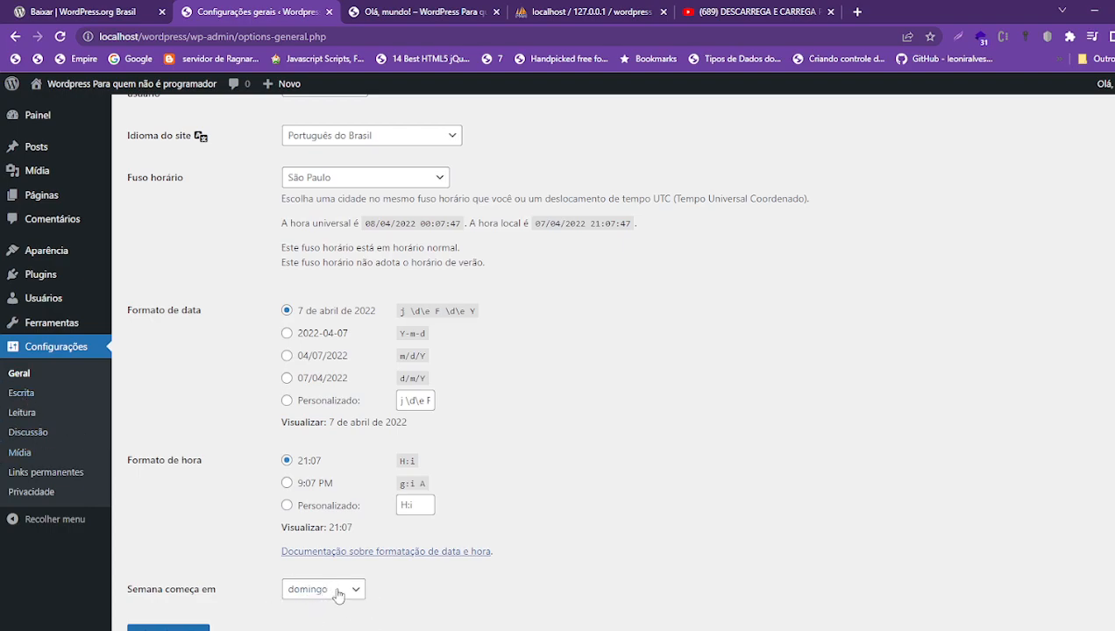
click(26, 396)
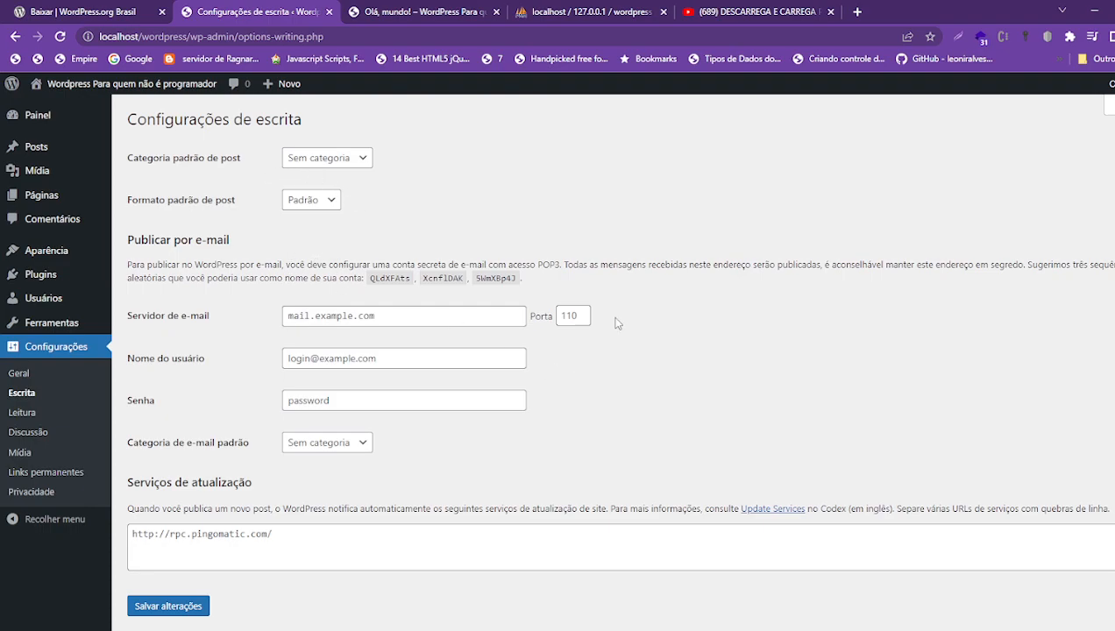
- Confirm the default post category is Sem categoria and inspect the mail server mail.example.com
click(345, 160)
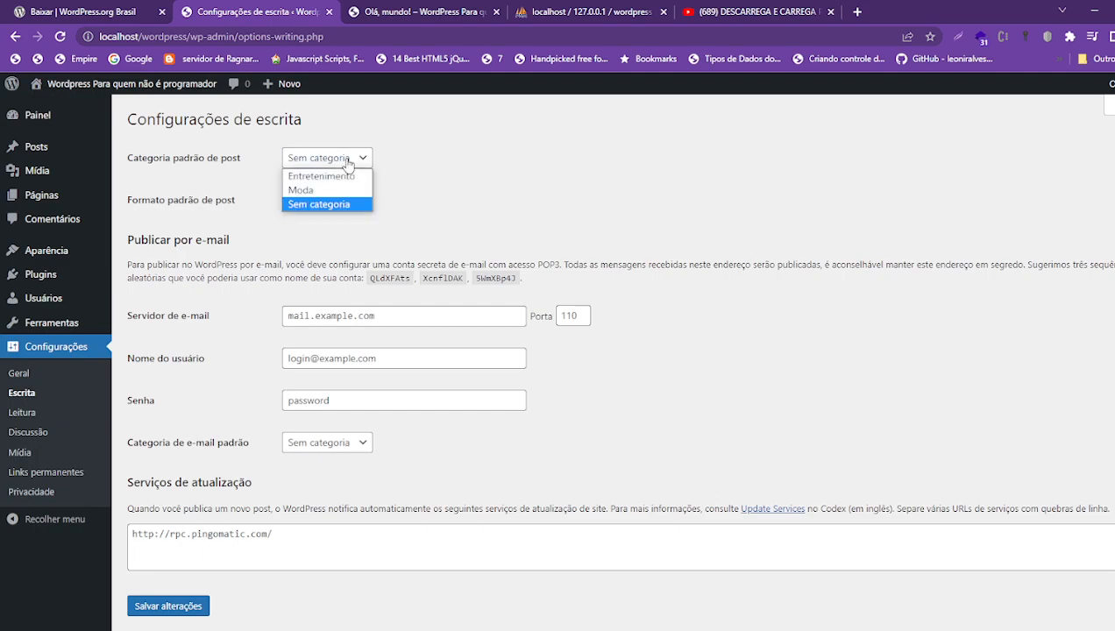
click(347, 161)
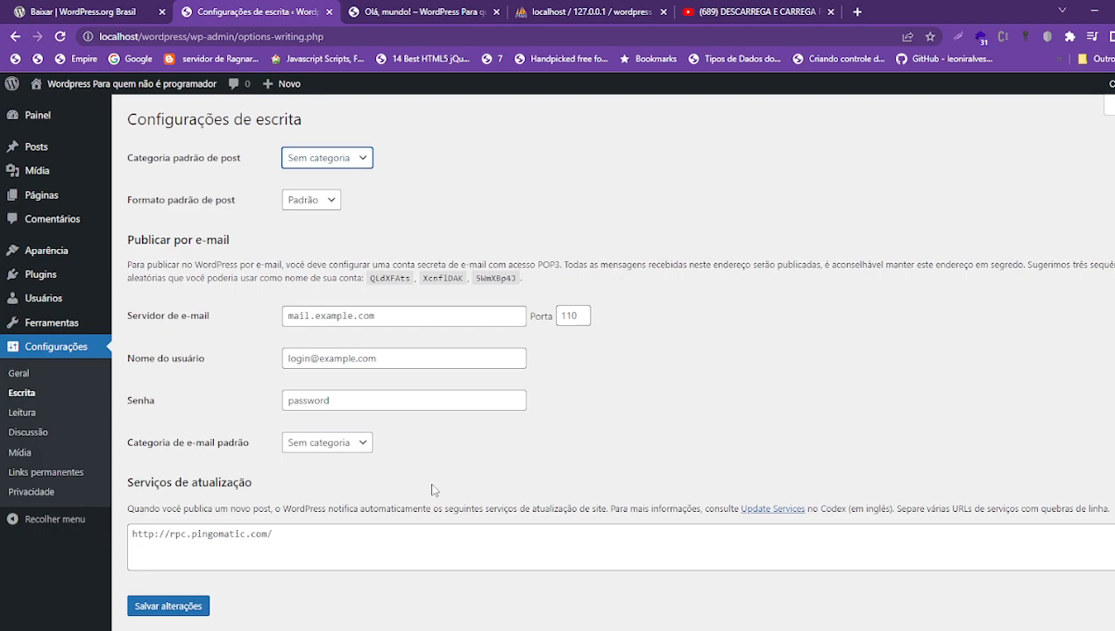
click(355, 313)
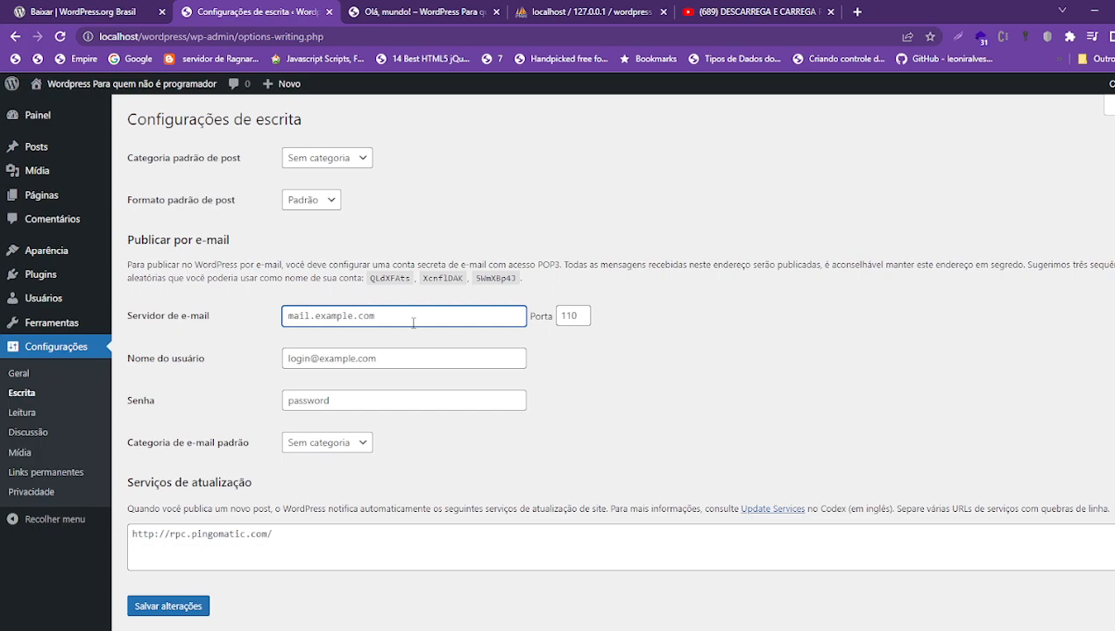
drag(432, 323, 242, 318)
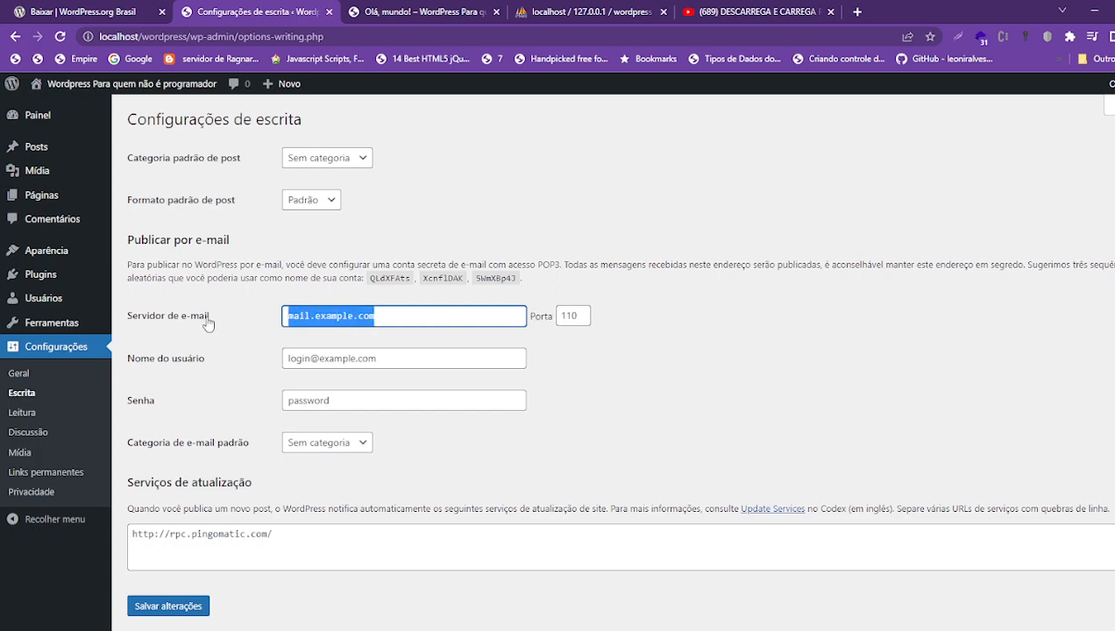
click(392, 354)
click(385, 386)
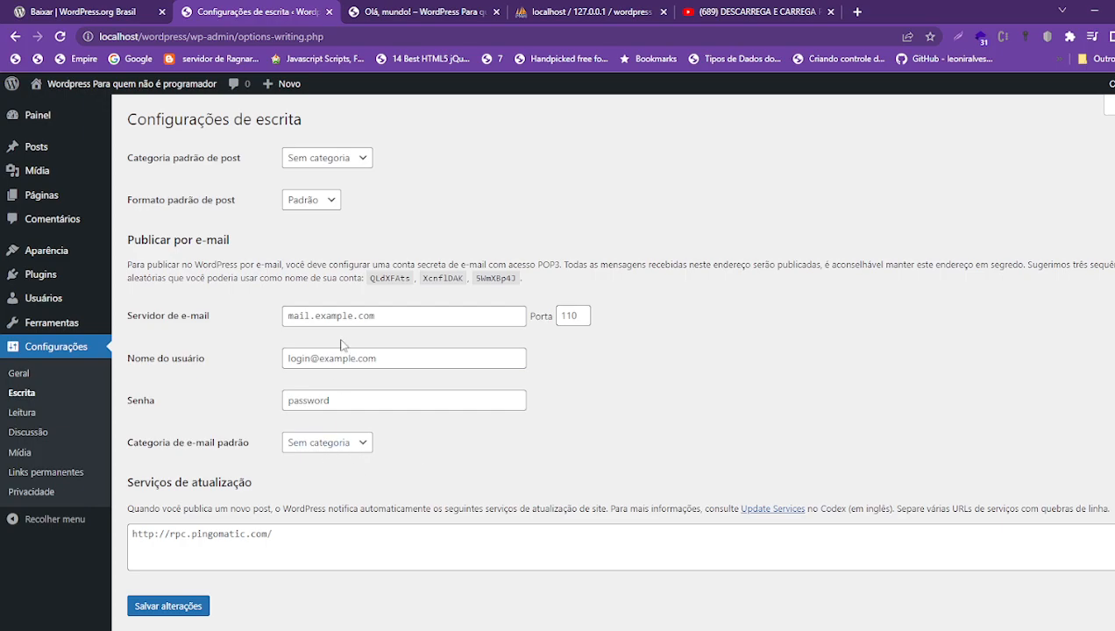
click(391, 318)
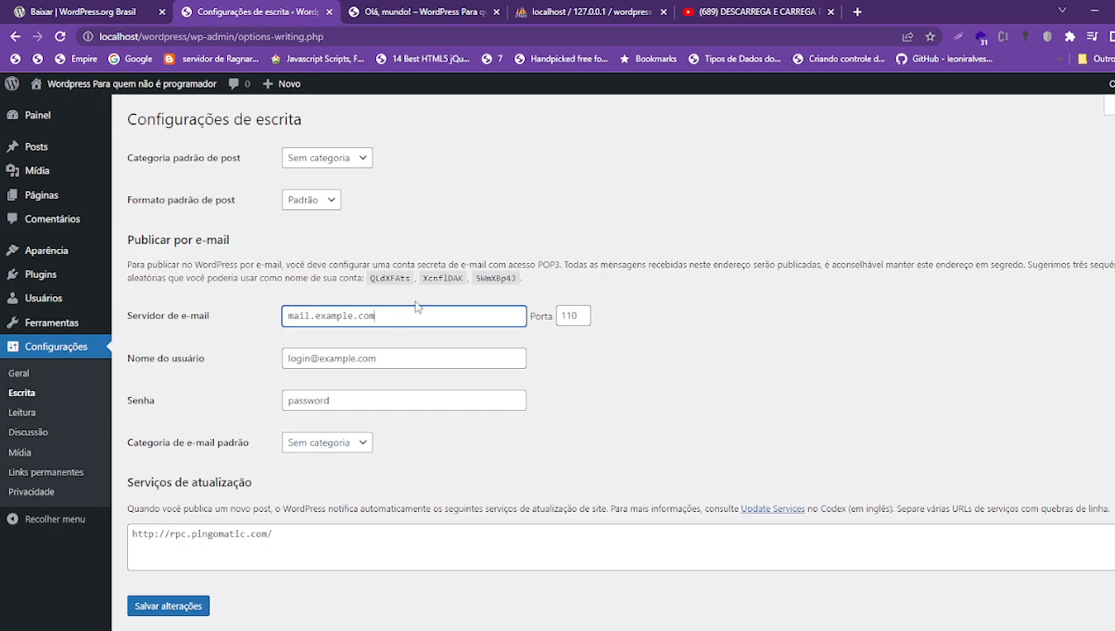
drag(389, 313, 242, 320)
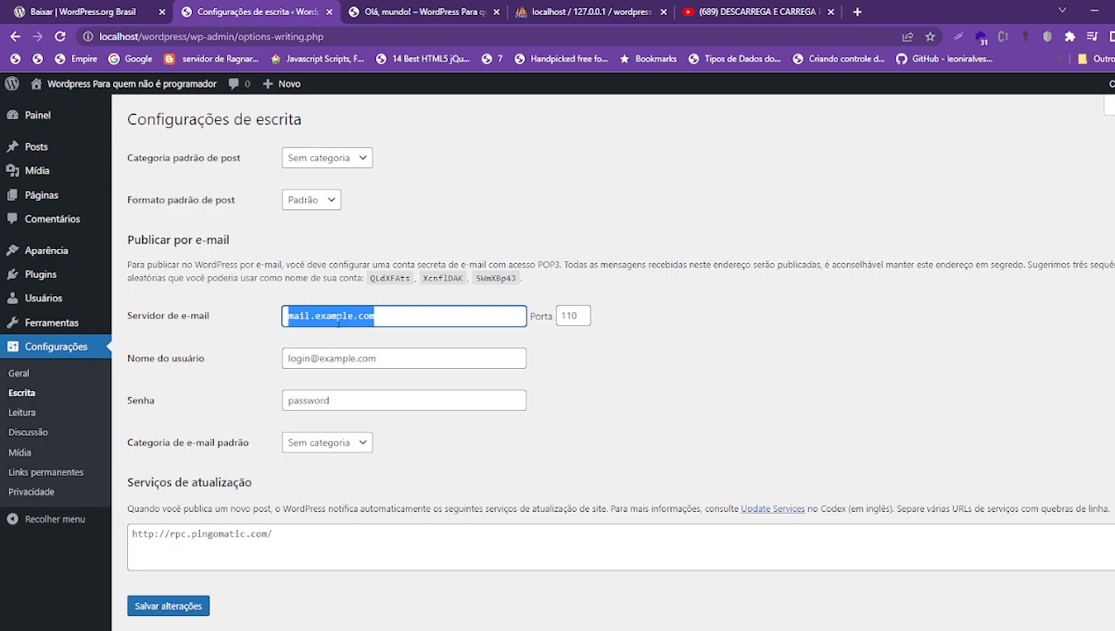
click(392, 319)
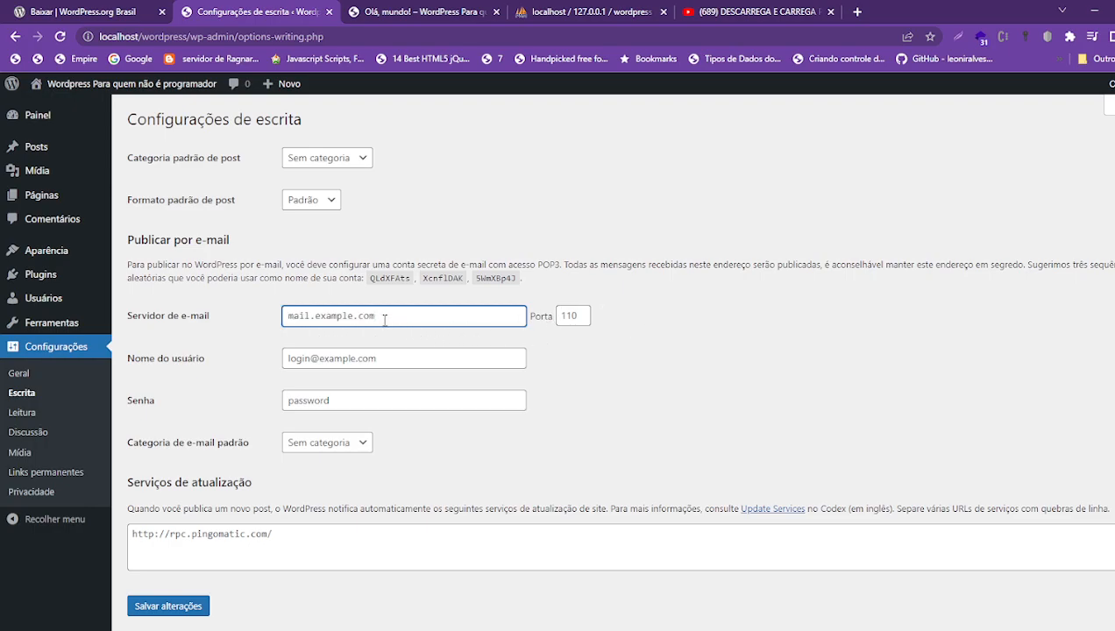
drag(384, 321, 195, 316)
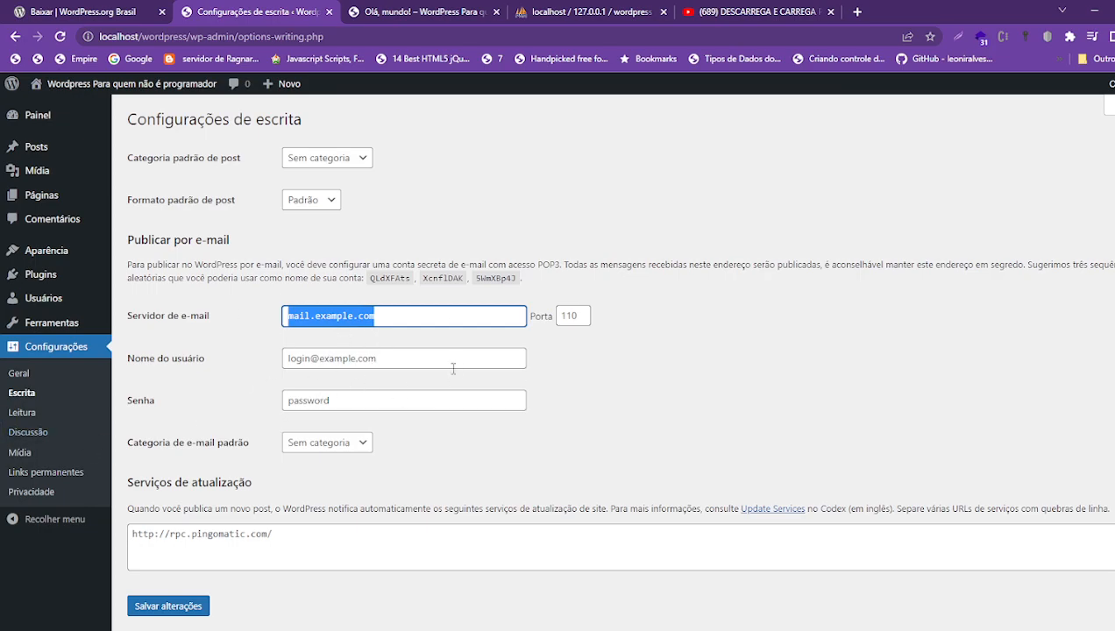
click(24, 413)
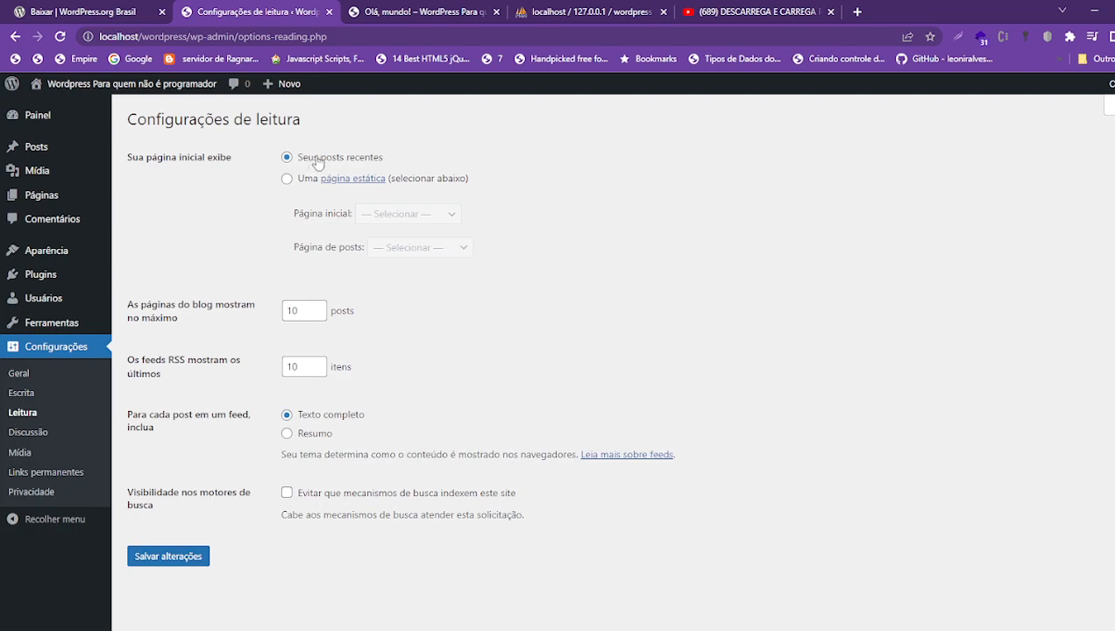
- Try Contato as a static homepage, then revert the homepage to latest posts
drag(128, 162, 238, 166)
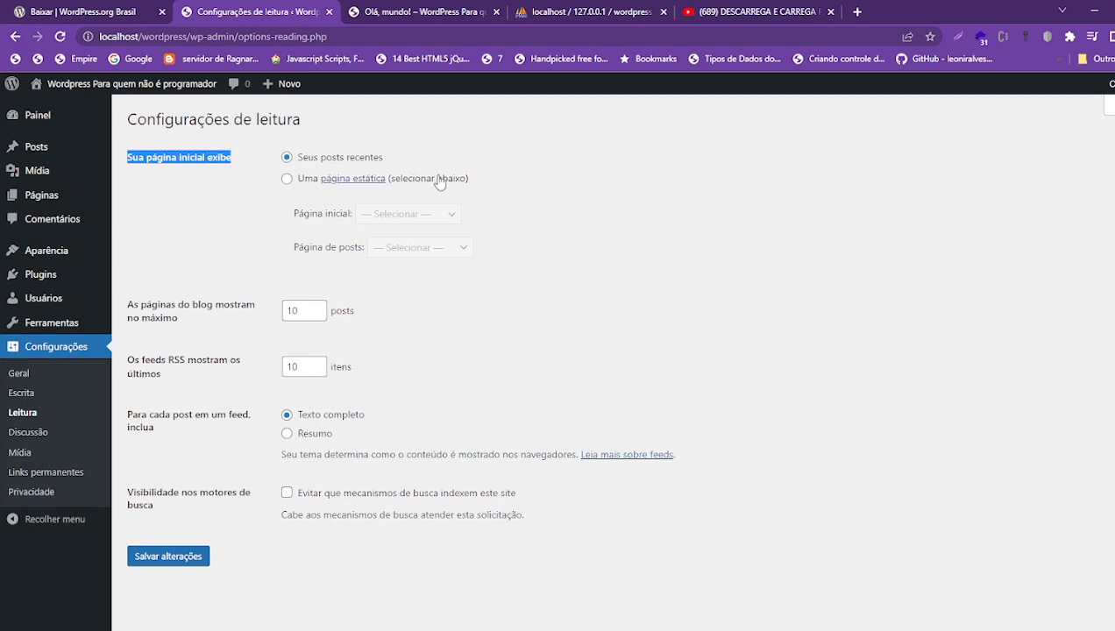
click(287, 178)
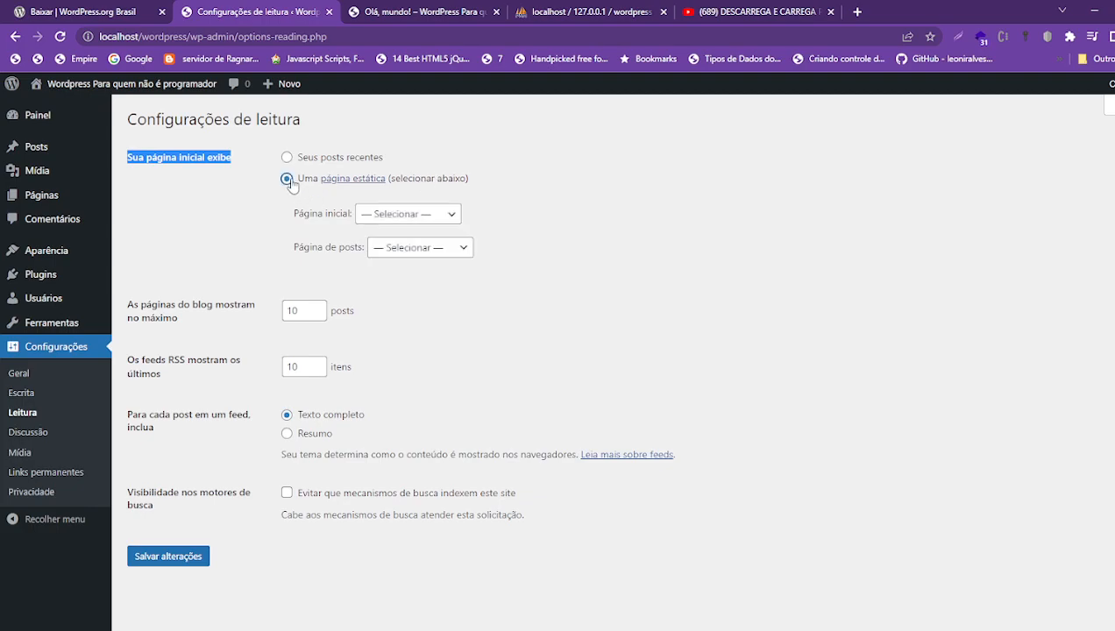
click(449, 211)
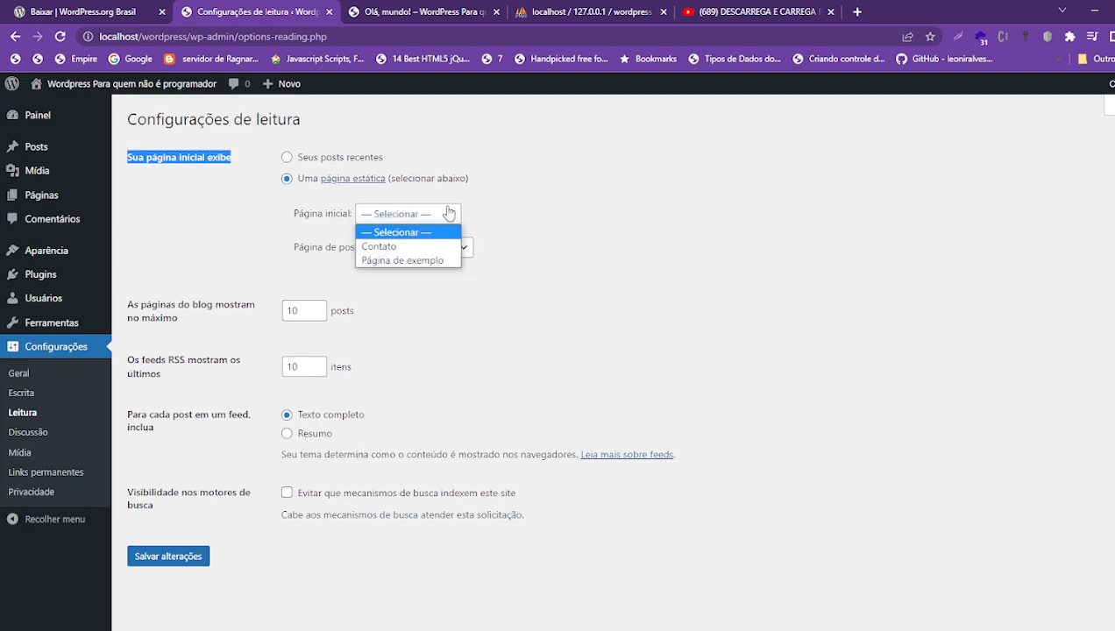
click(374, 249)
click(465, 249)
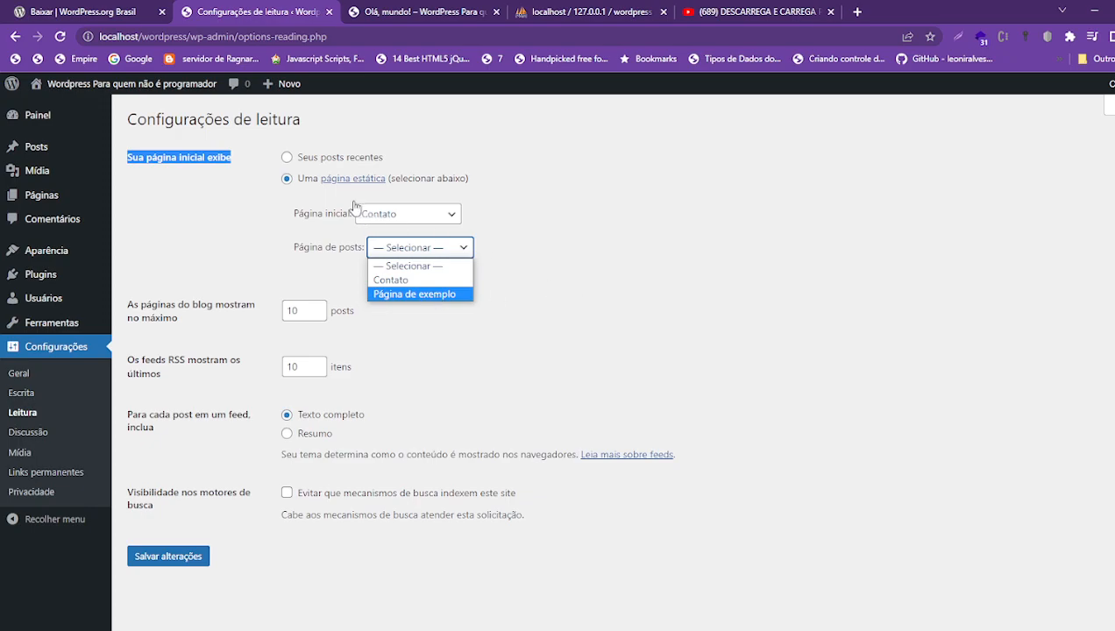
click(287, 157)
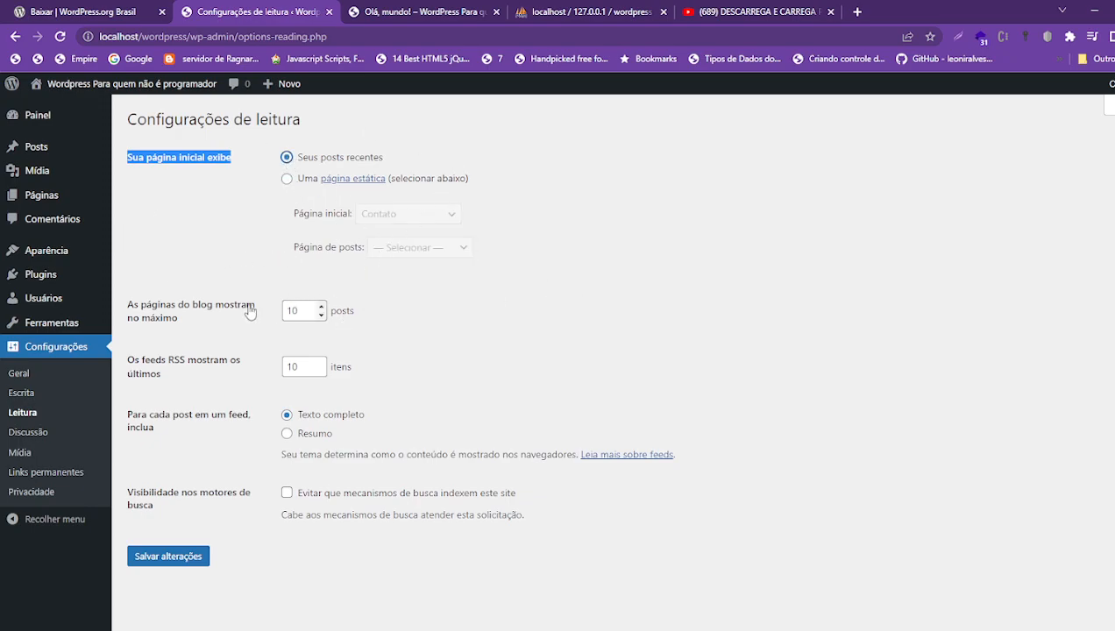
- Set feeds to show Resumo summaries and save the reading settings
click(299, 312)
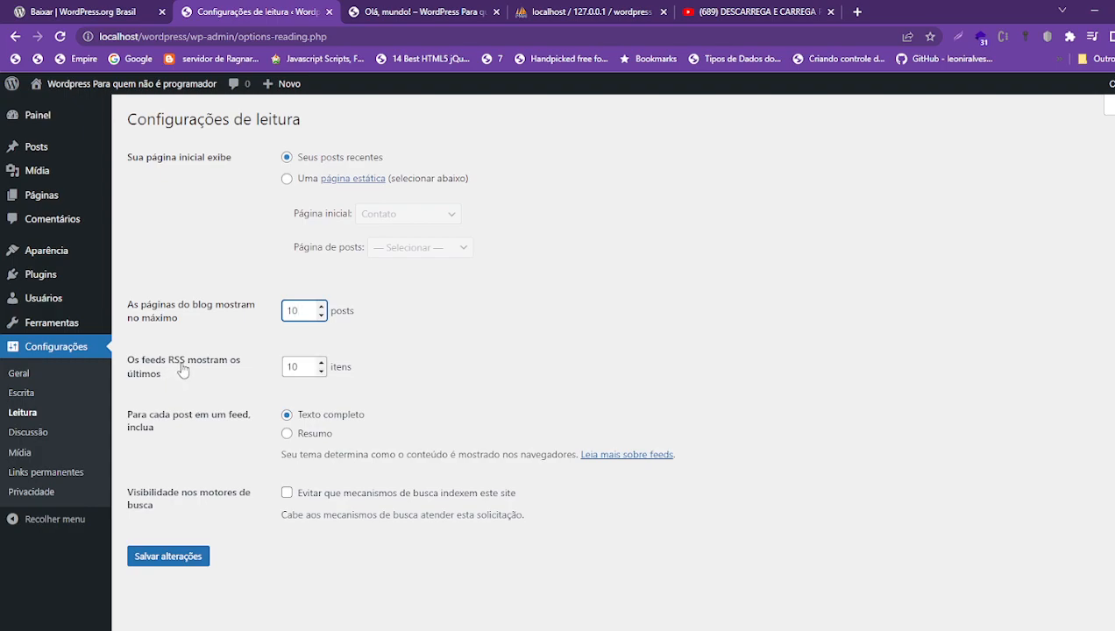
click(306, 362)
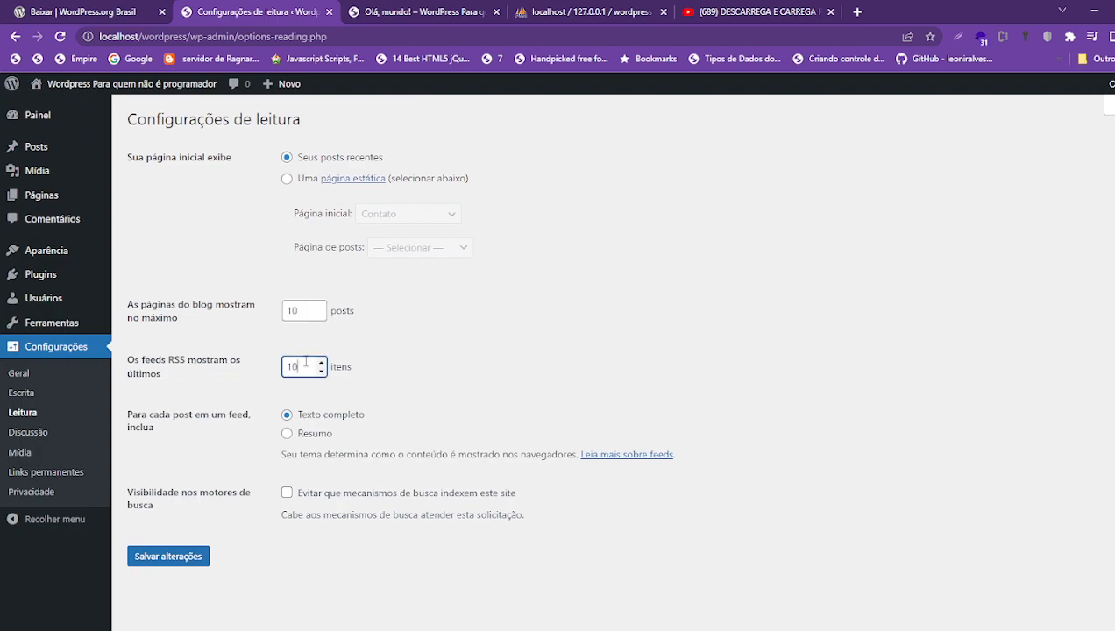
drag(356, 368, 126, 360)
double_click(194, 406)
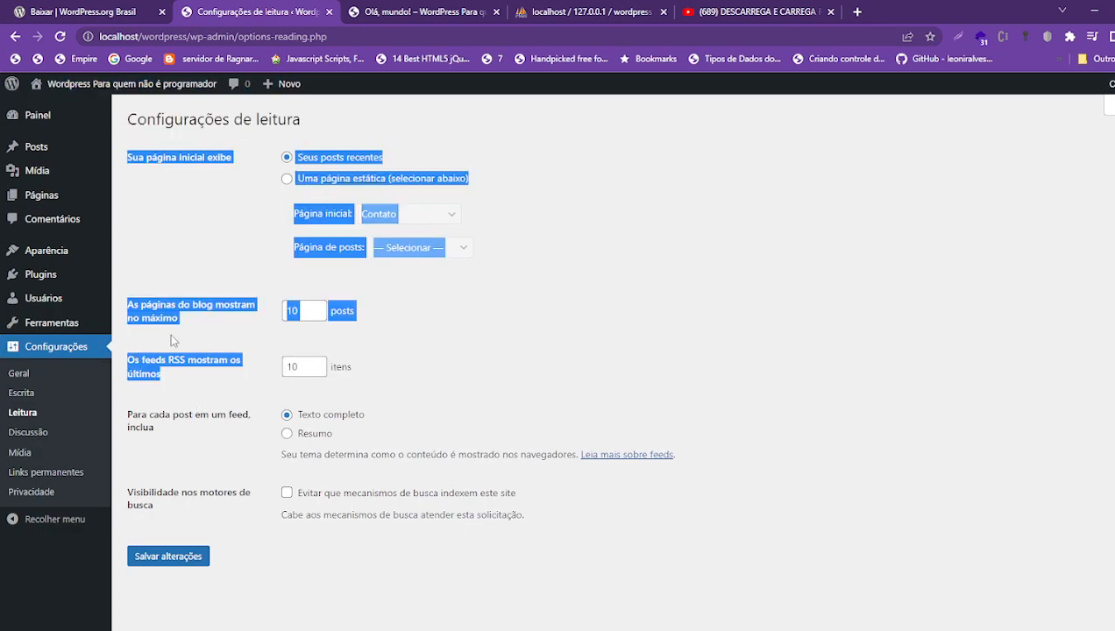
click(211, 313)
drag(207, 309, 131, 313)
click(132, 313)
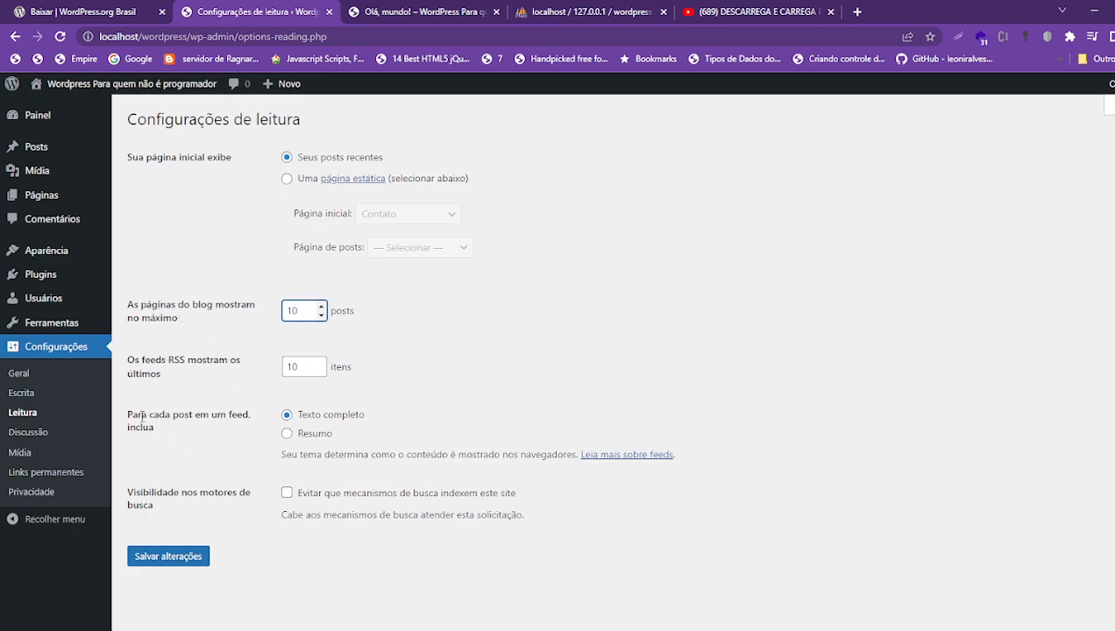
drag(126, 416, 171, 414)
click(203, 451)
click(288, 436)
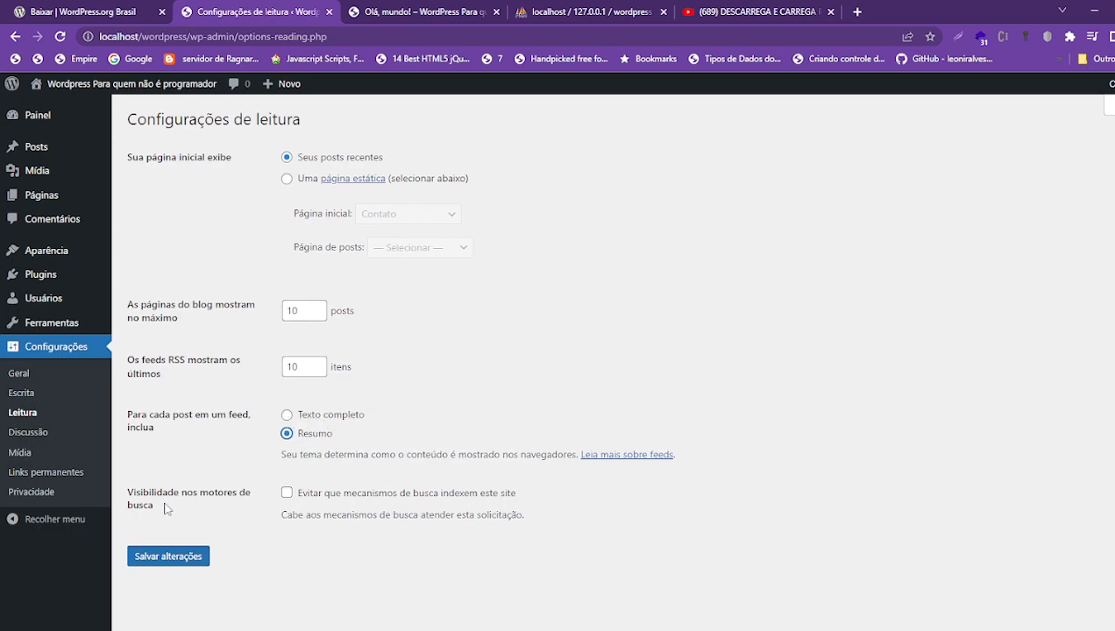
drag(128, 493, 256, 504)
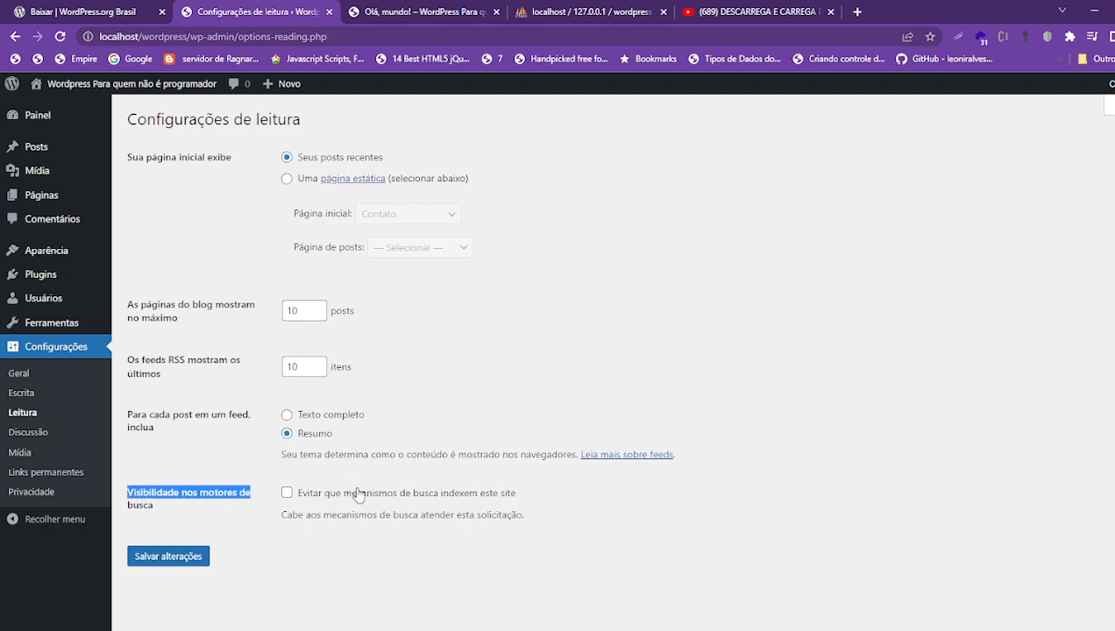
click(170, 561)
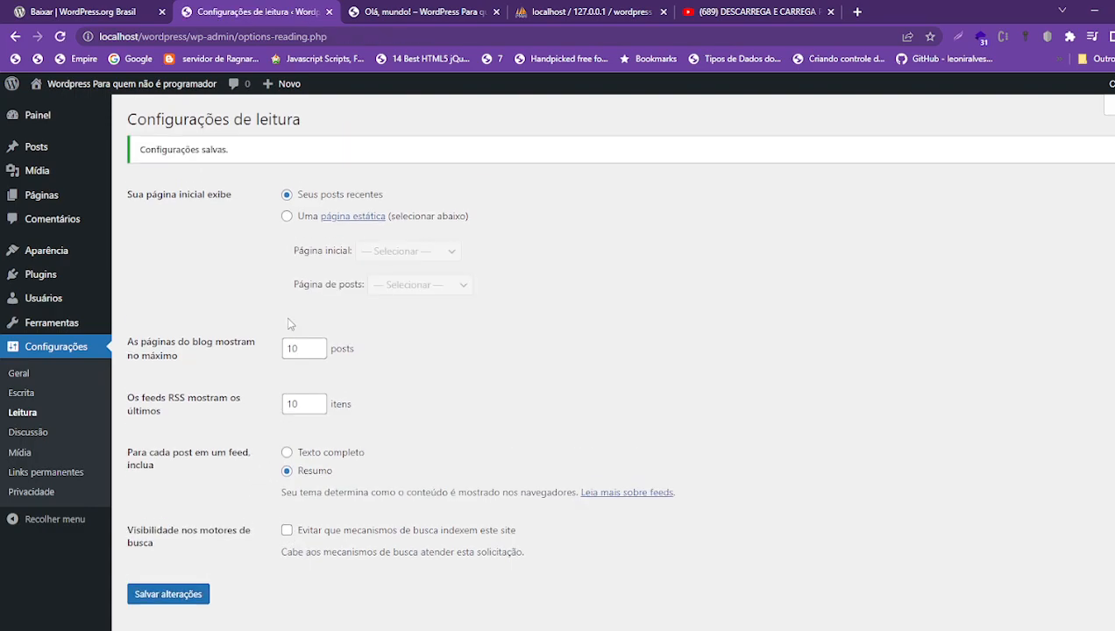
- Scroll through the Discussão settings down to the Avatares section
click(30, 433)
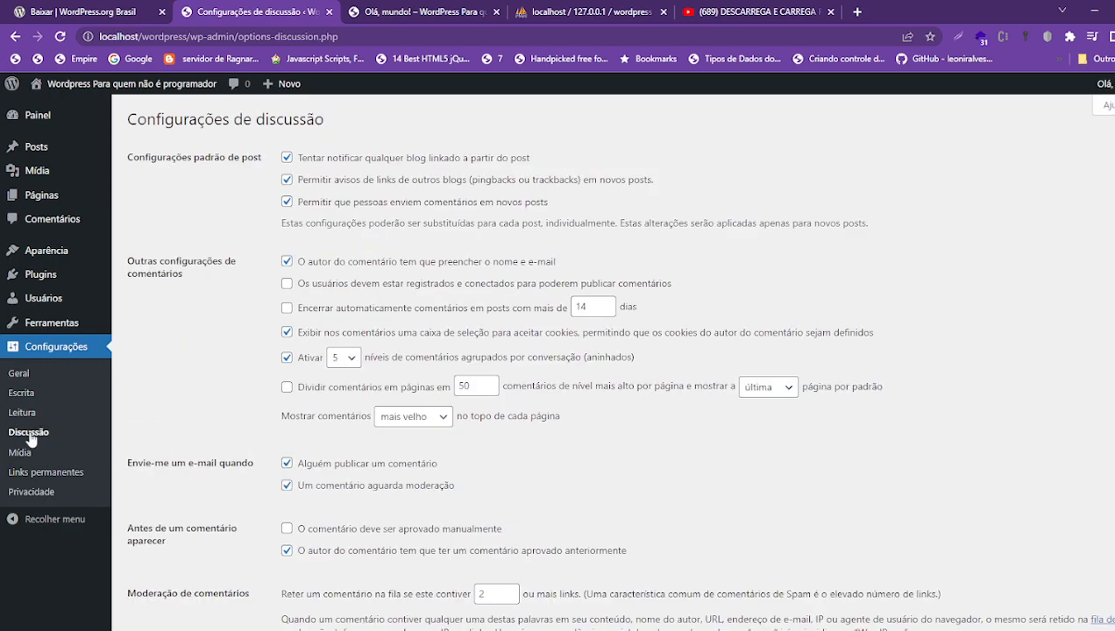
scroll(430, 334, down, 10)
scroll(462, 430, up, 10)
scroll(337, 427, down, 6)
scroll(336, 424, up, 6)
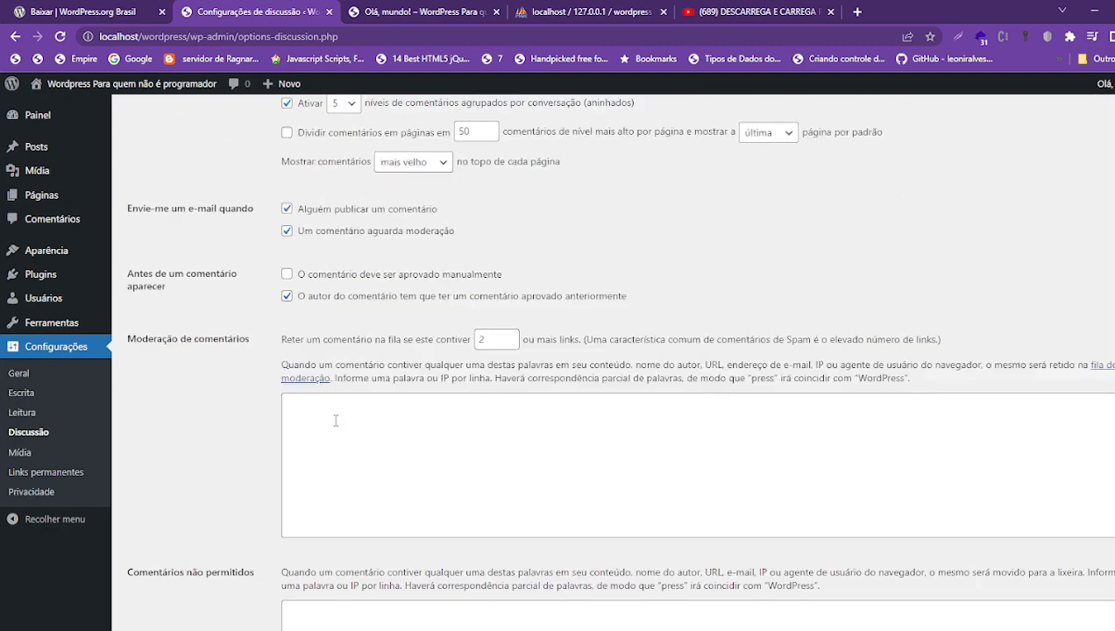
scroll(328, 381, down, 6)
scroll(325, 381, down, 4)
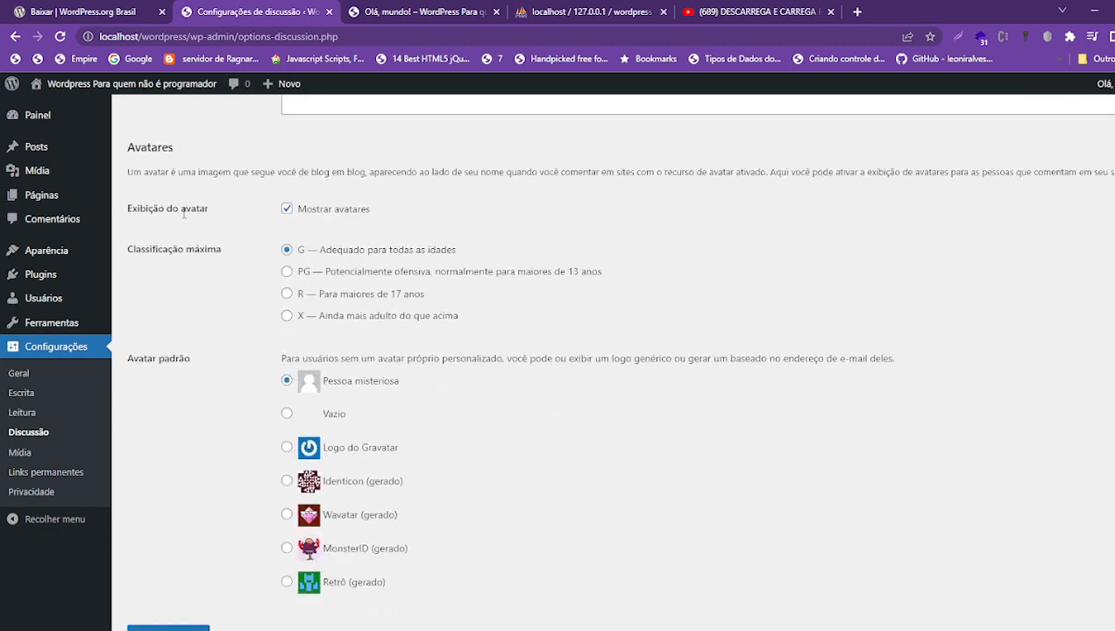
drag(139, 142, 174, 149)
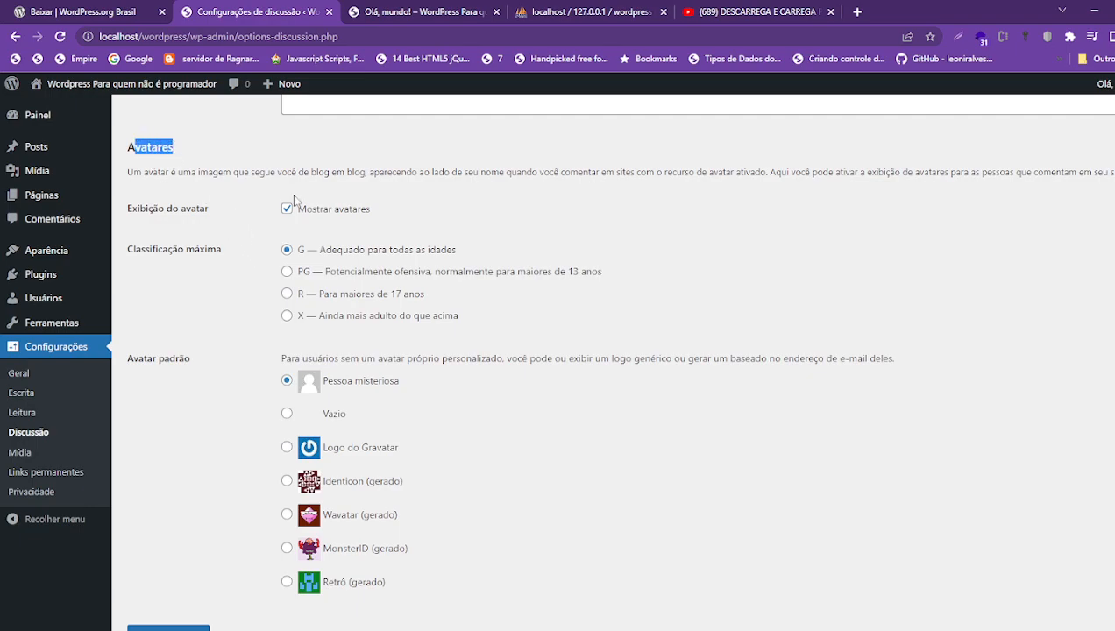
scroll(289, 214, up, 4)
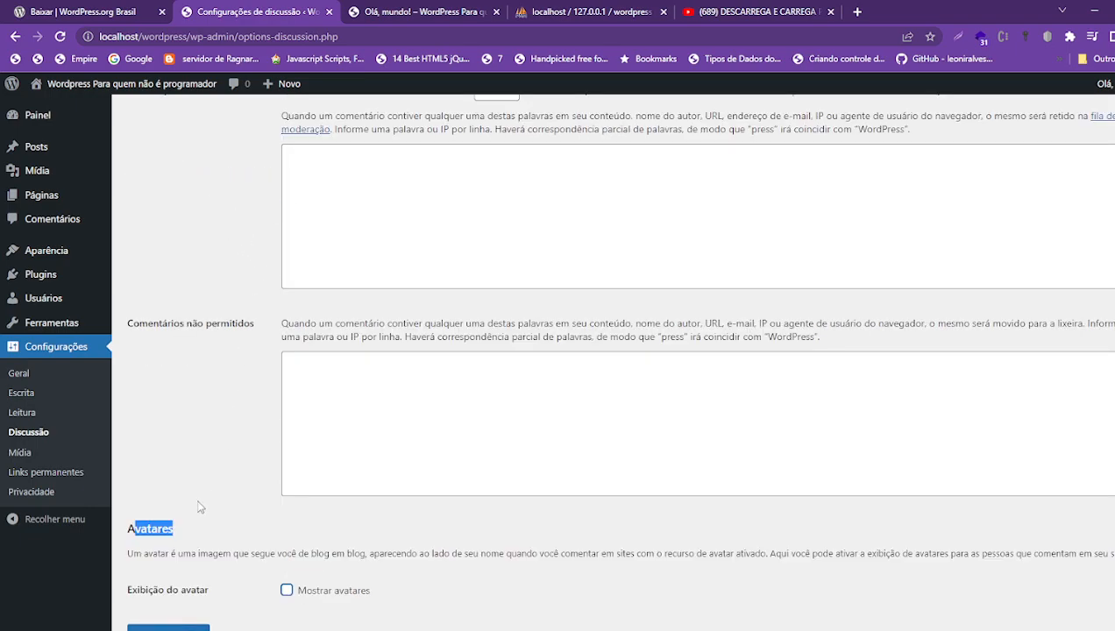
- Keep Mostrar avatares checked and choose Vazio as the default avatar
click(287, 594)
click(286, 592)
scroll(287, 596, down, 4)
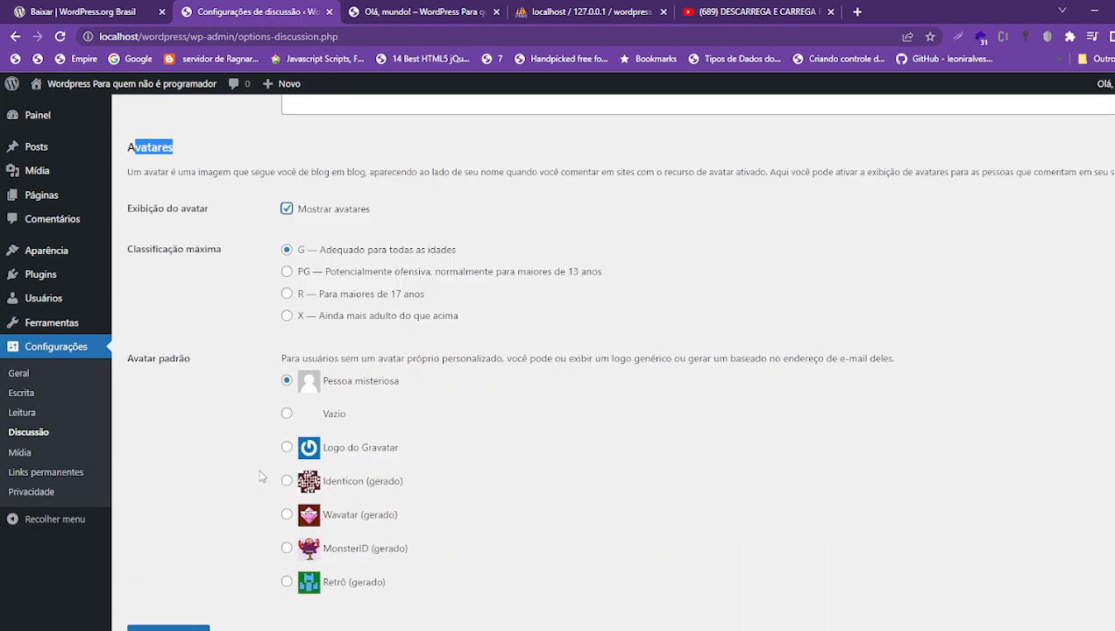
drag(138, 359, 298, 359)
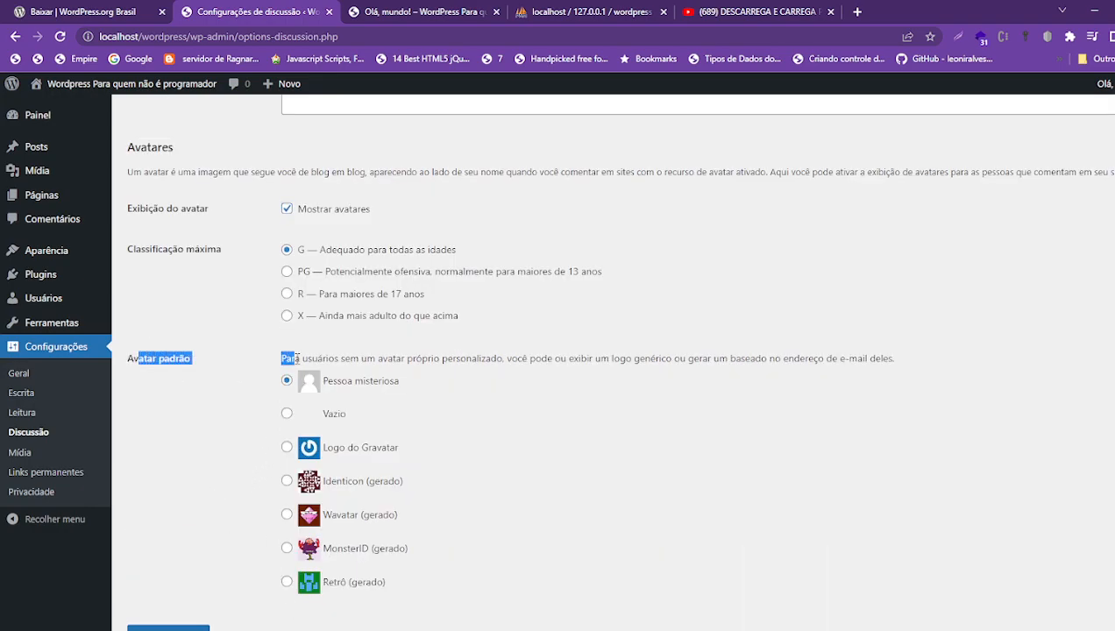
click(288, 414)
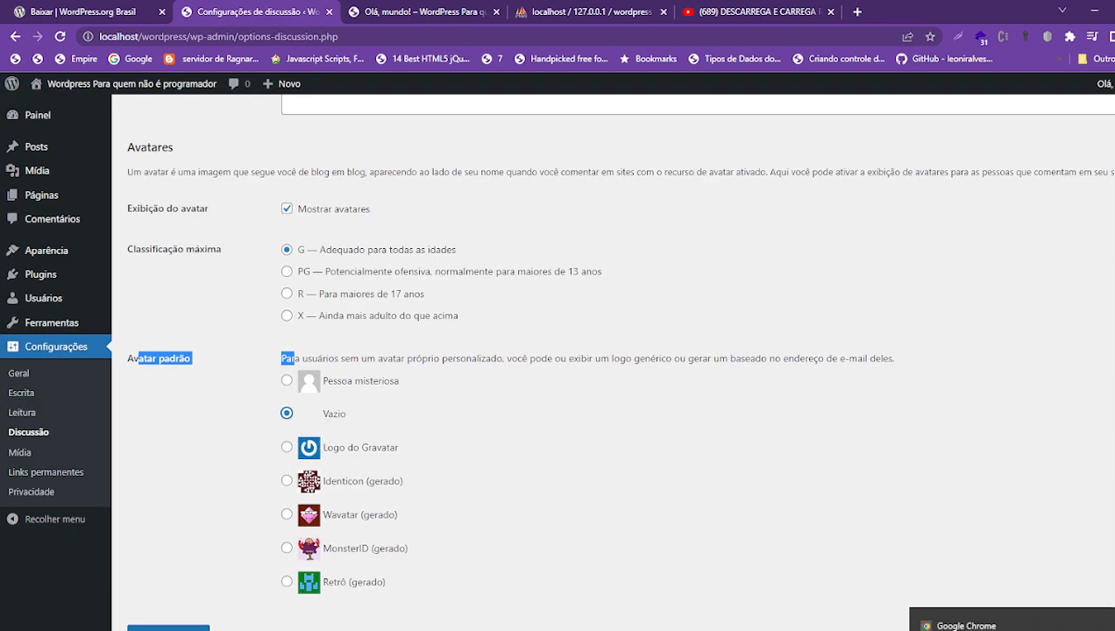
click(208, 400)
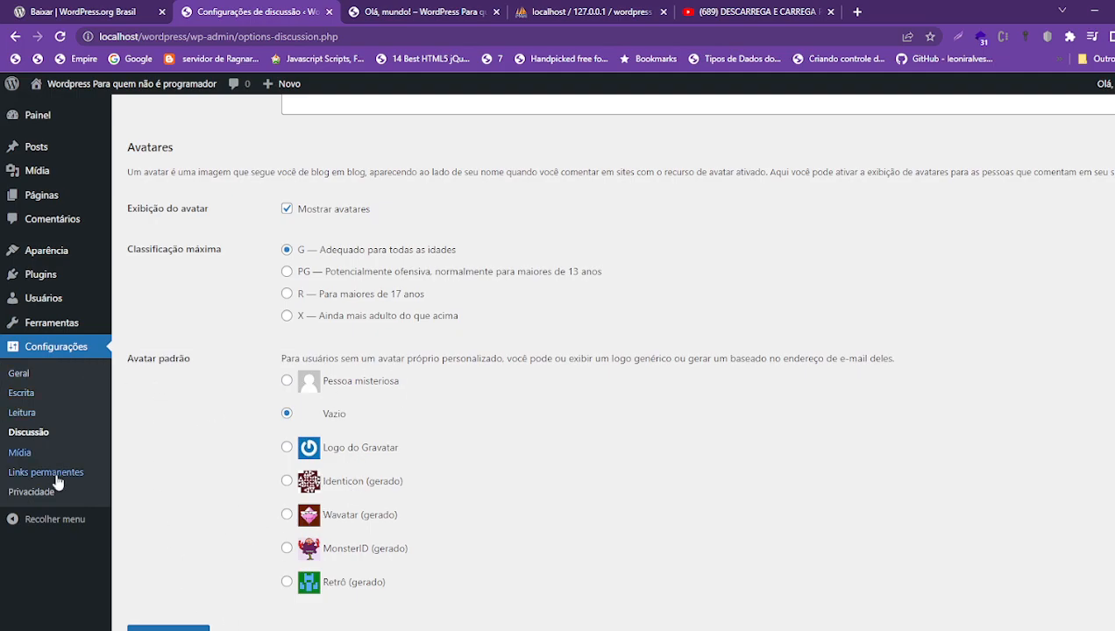
- View the Mídia image size settings, then the Links permanentes page showing Dia e nome
click(19, 453)
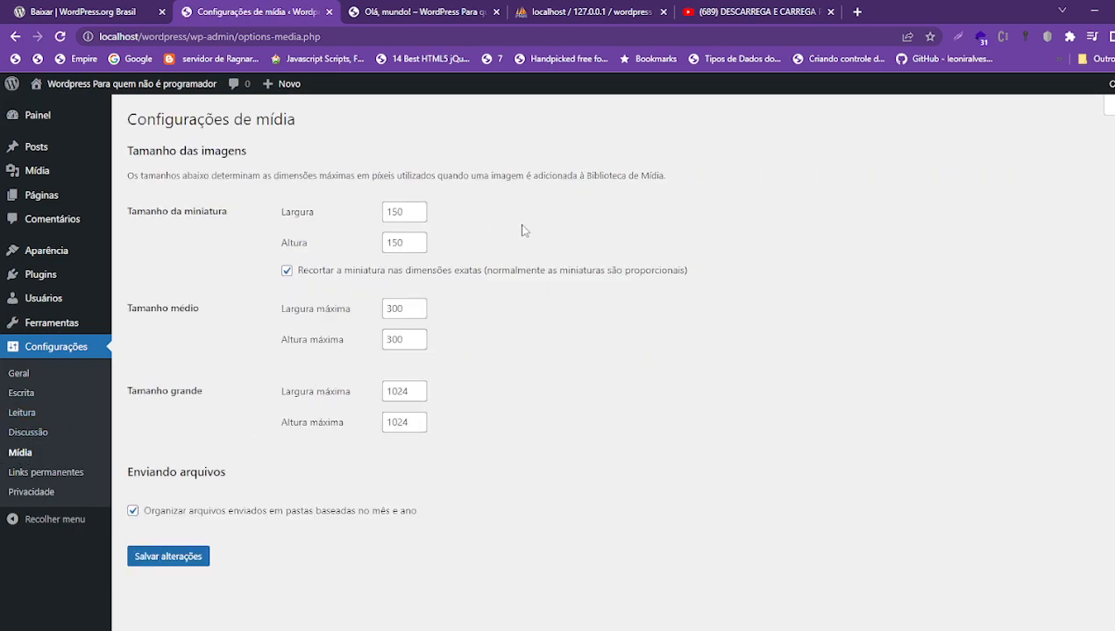
click(7, 473)
scroll(814, 344, down, 1)
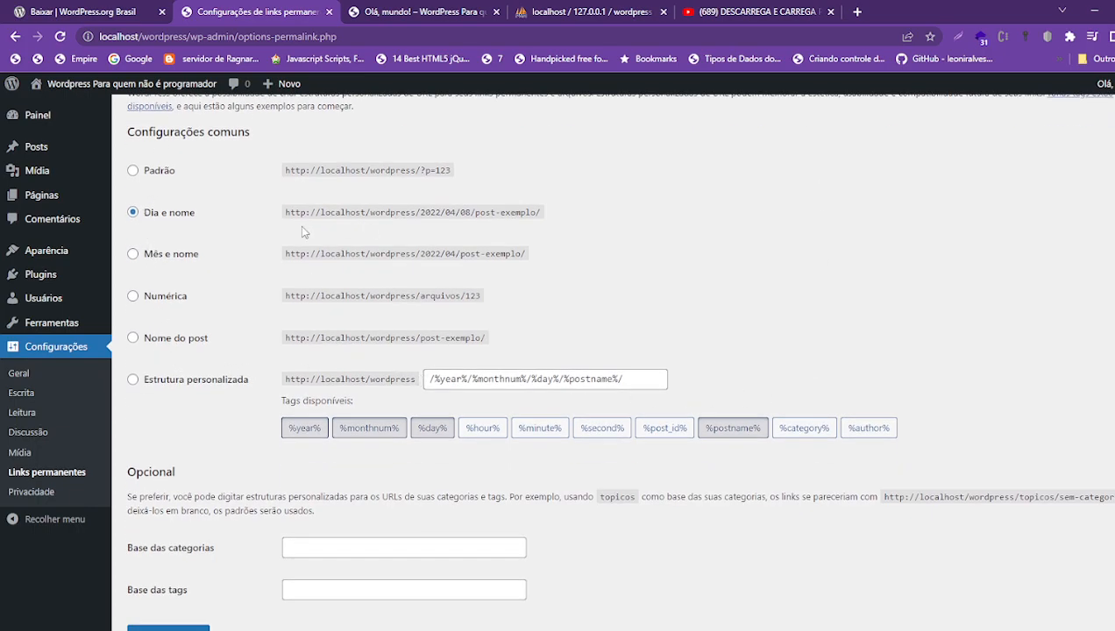
- Switch permalinks to Nome do post (/%postname%/), save them, and go to the Privacidade settings
scroll(305, 229, up, 1)
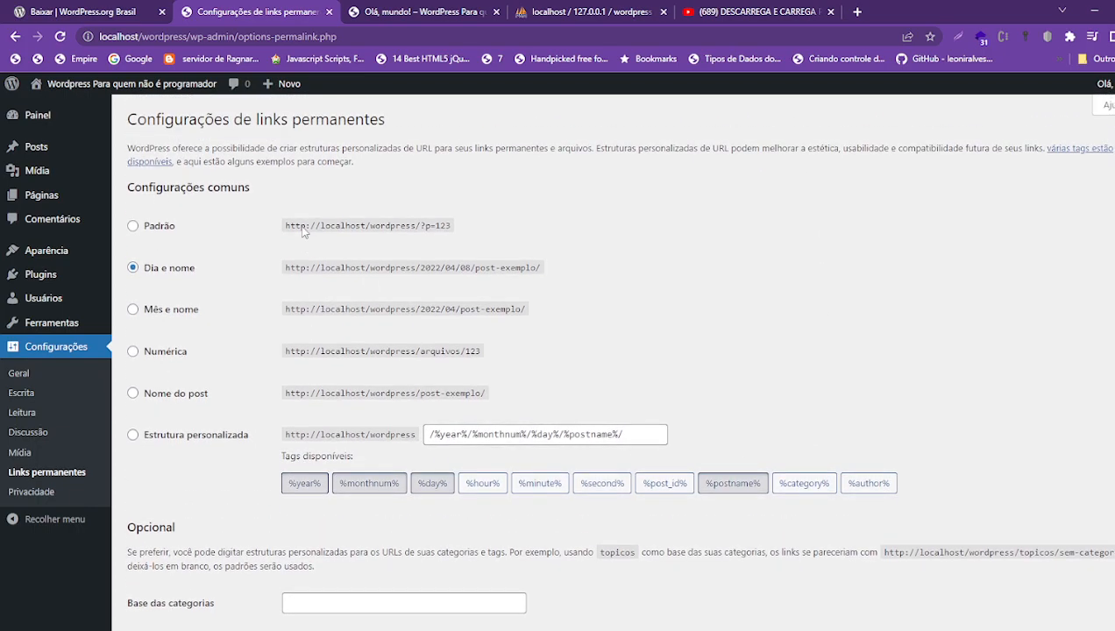
click(132, 394)
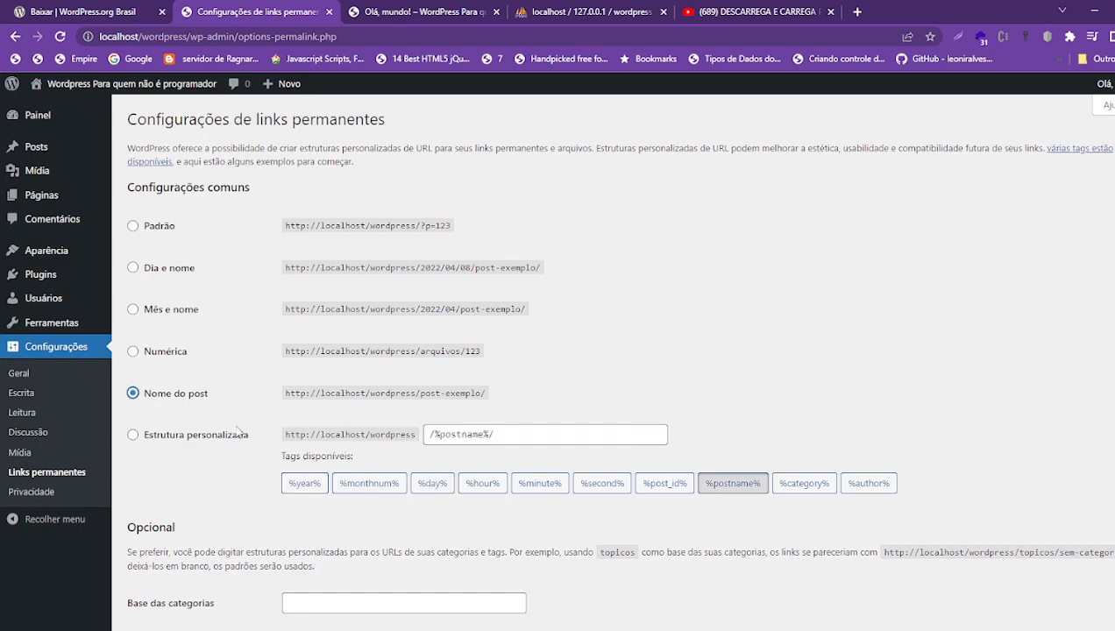
scroll(427, 422, down, 1)
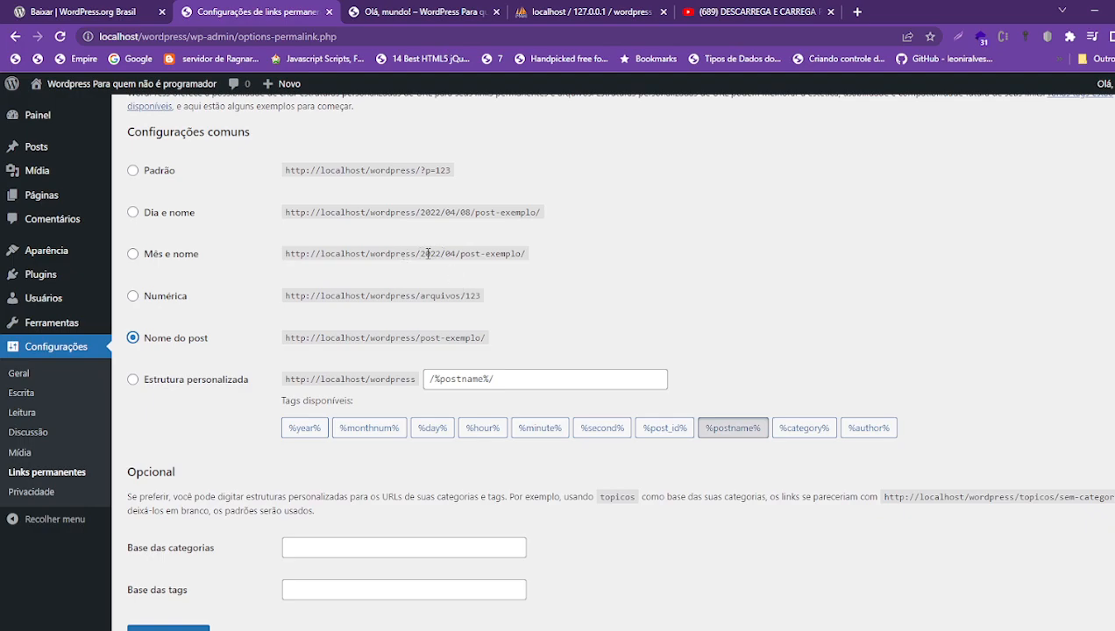
drag(427, 253, 526, 254)
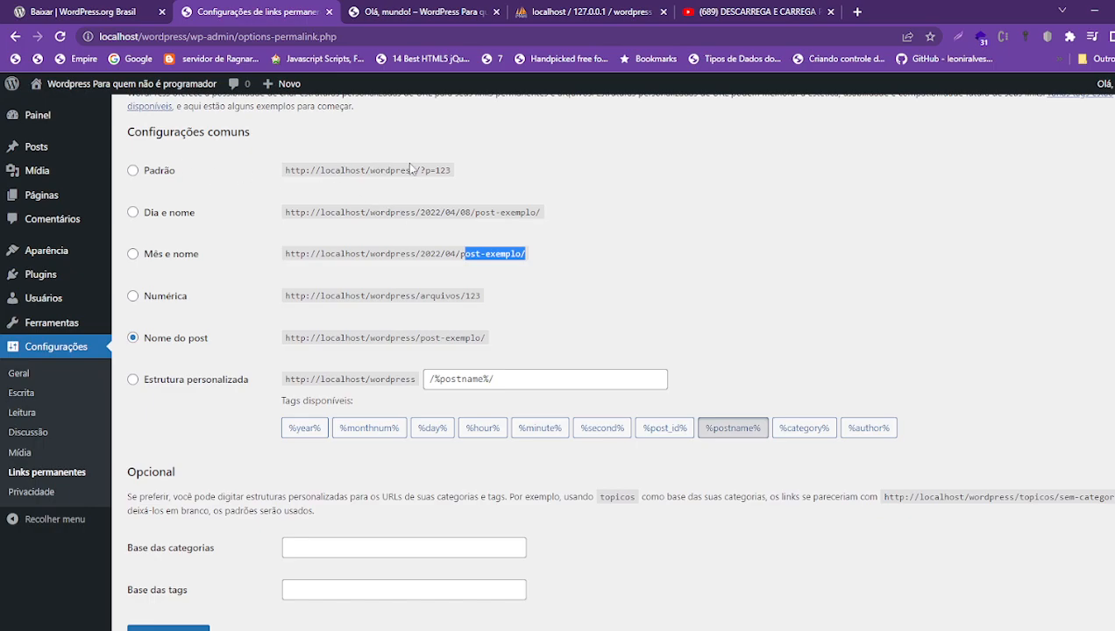
drag(423, 170, 468, 174)
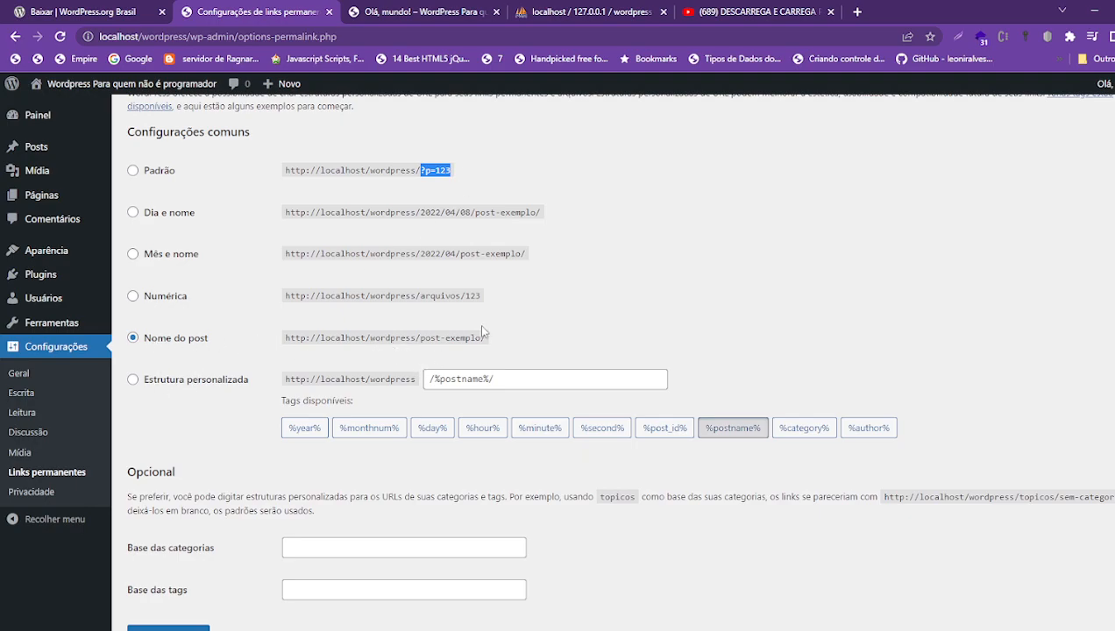
click(175, 627)
click(32, 492)
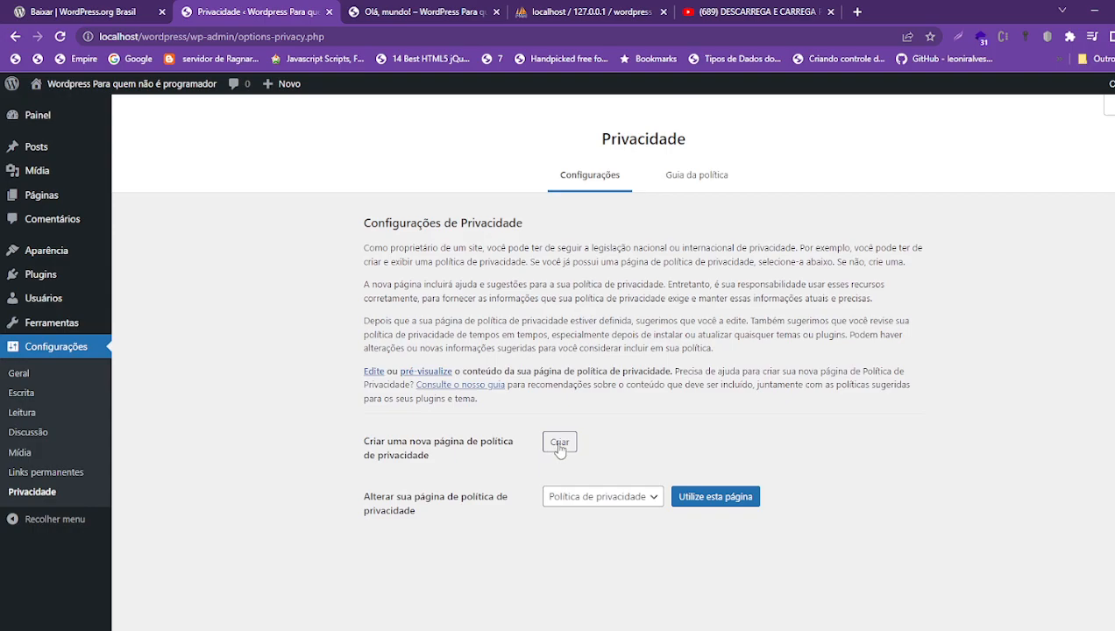
click(654, 498)
click(654, 498)
triple_click(403, 458)
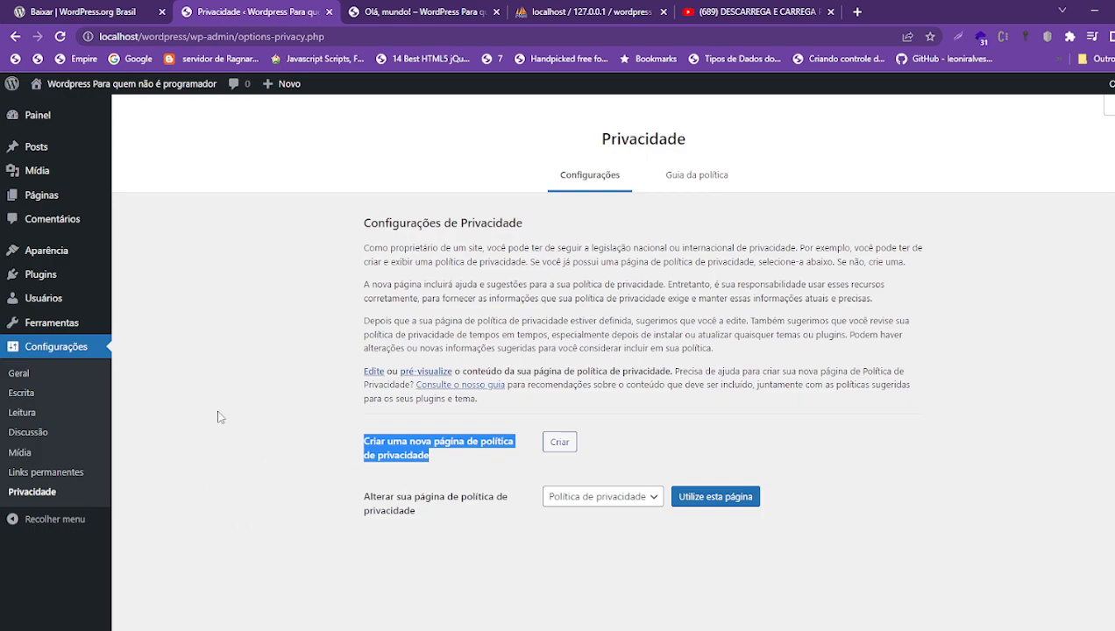
mouse_move(44, 325)
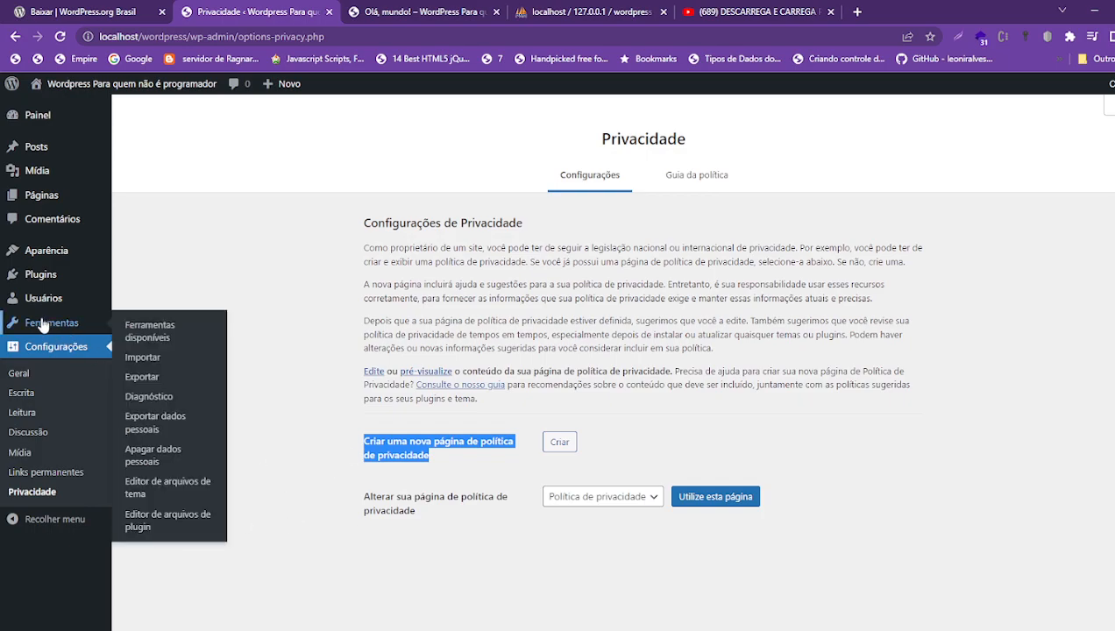
- Go to the Usuários list and highlight the single admin account's e-mail address
click(44, 324)
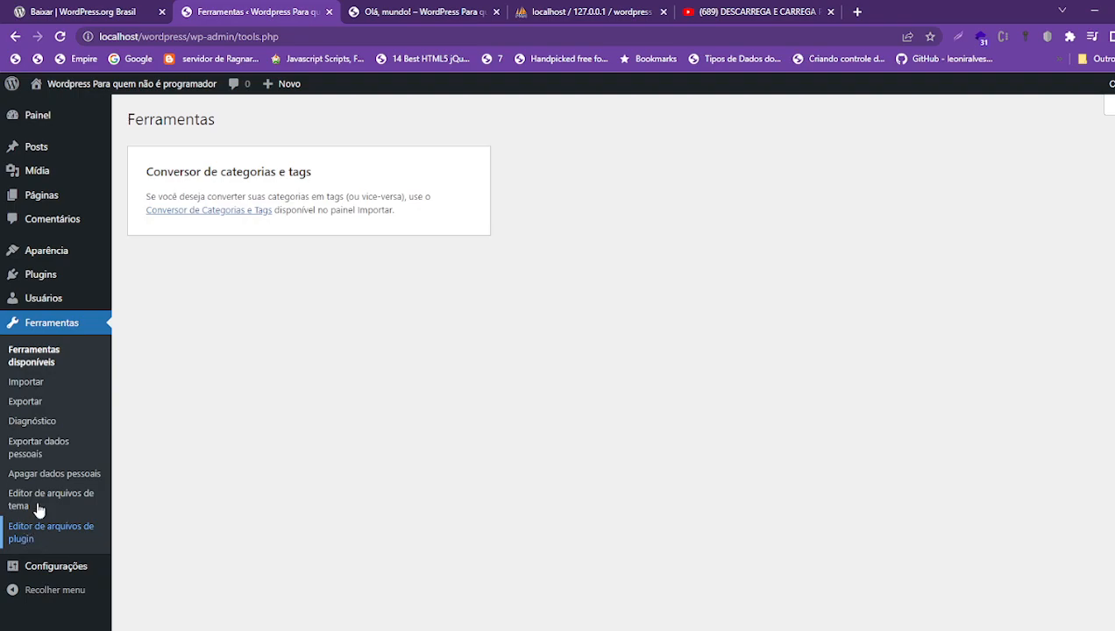
mouse_move(40, 304)
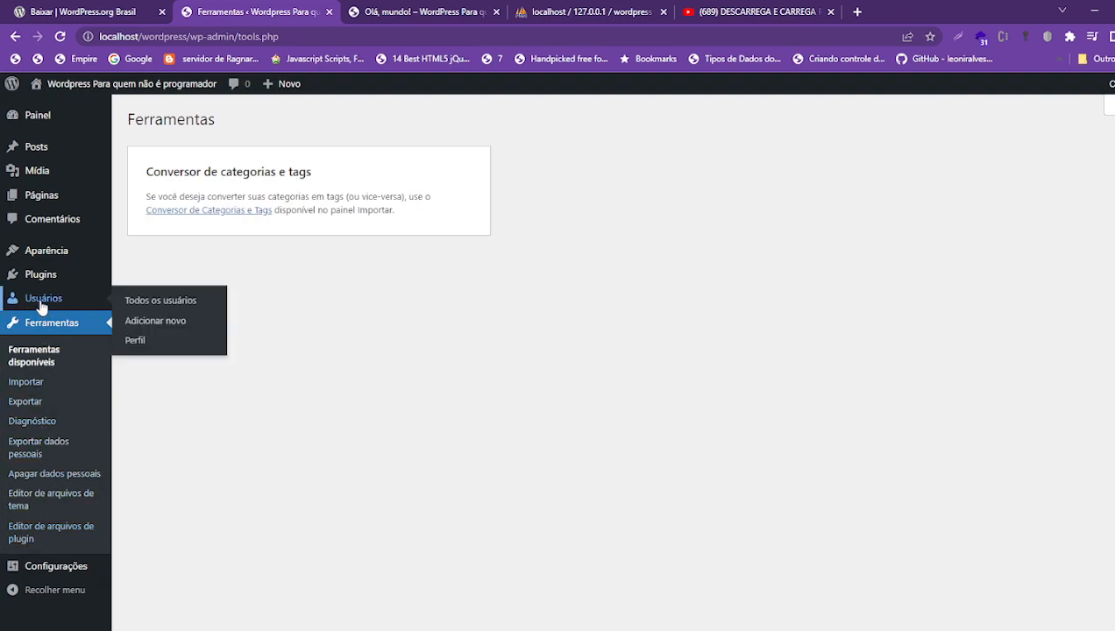
click(40, 304)
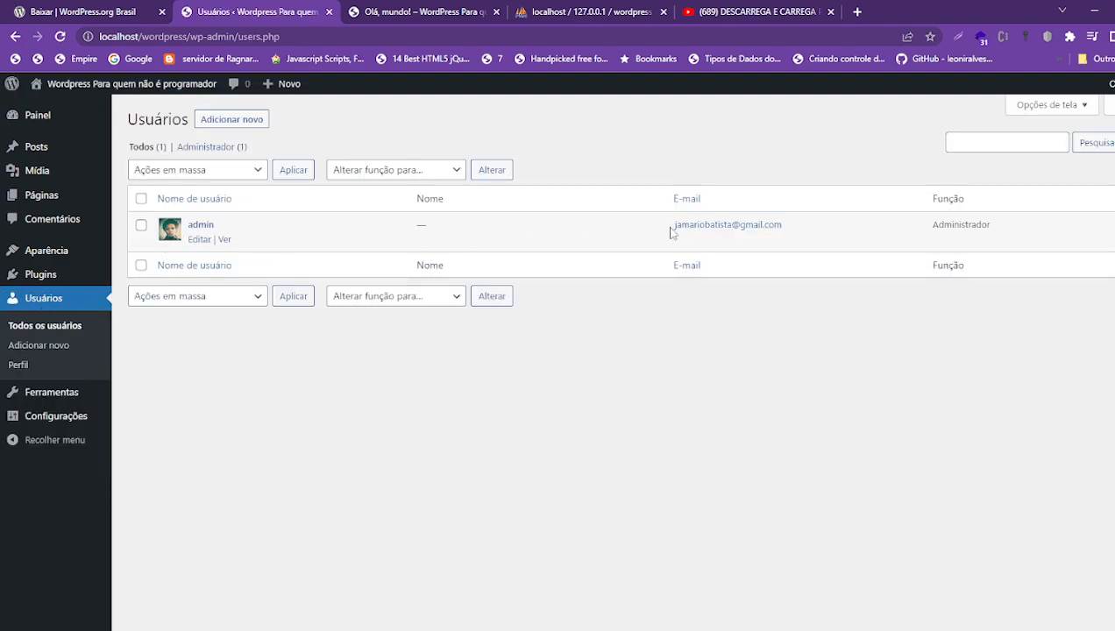
drag(671, 229, 798, 235)
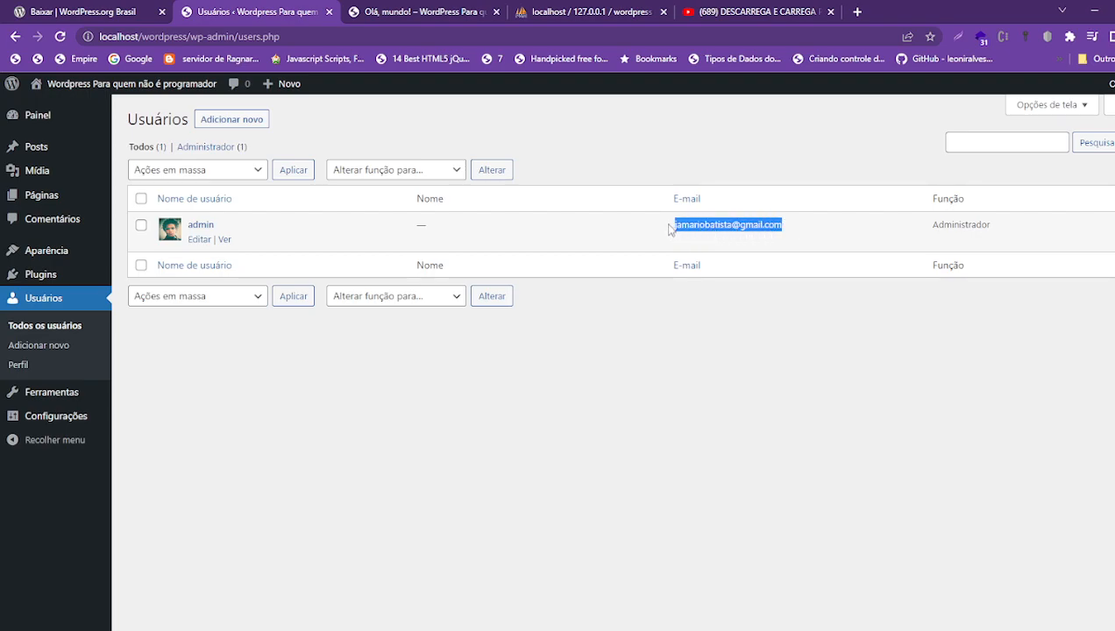
drag(813, 231, 646, 235)
- Open the Adicionar novo user form and put the cursor in its username field
click(224, 121)
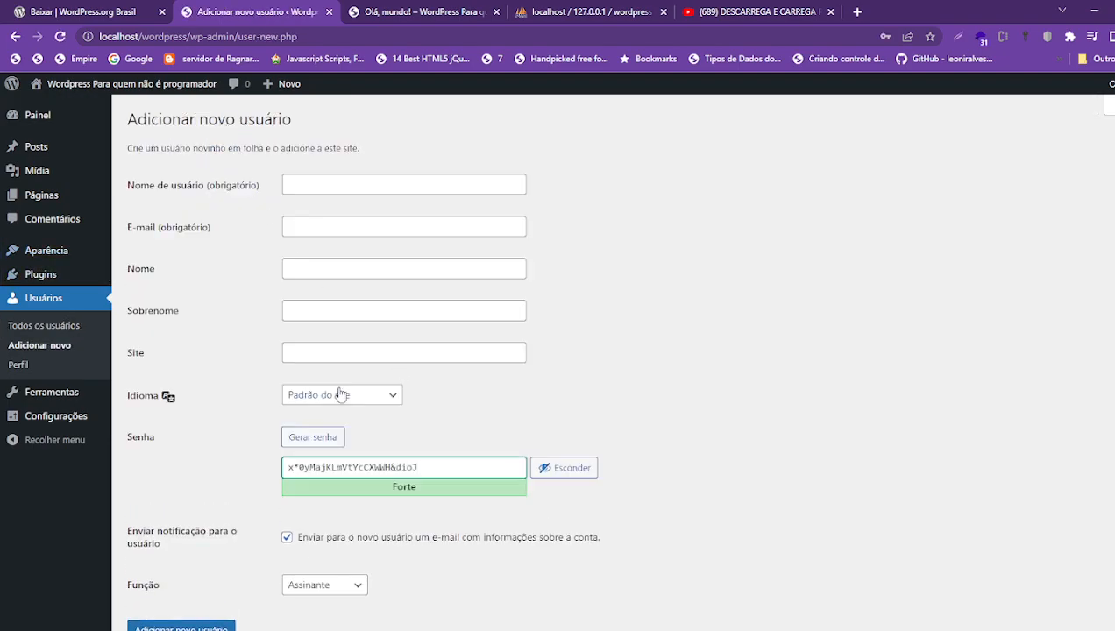
click(334, 182)
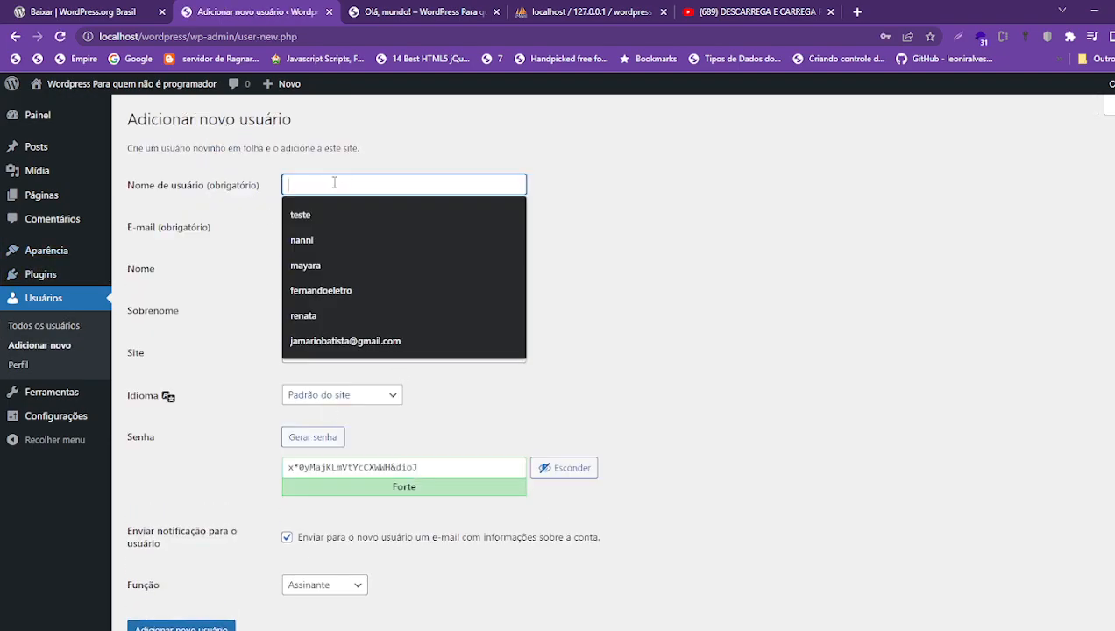
click(544, 195)
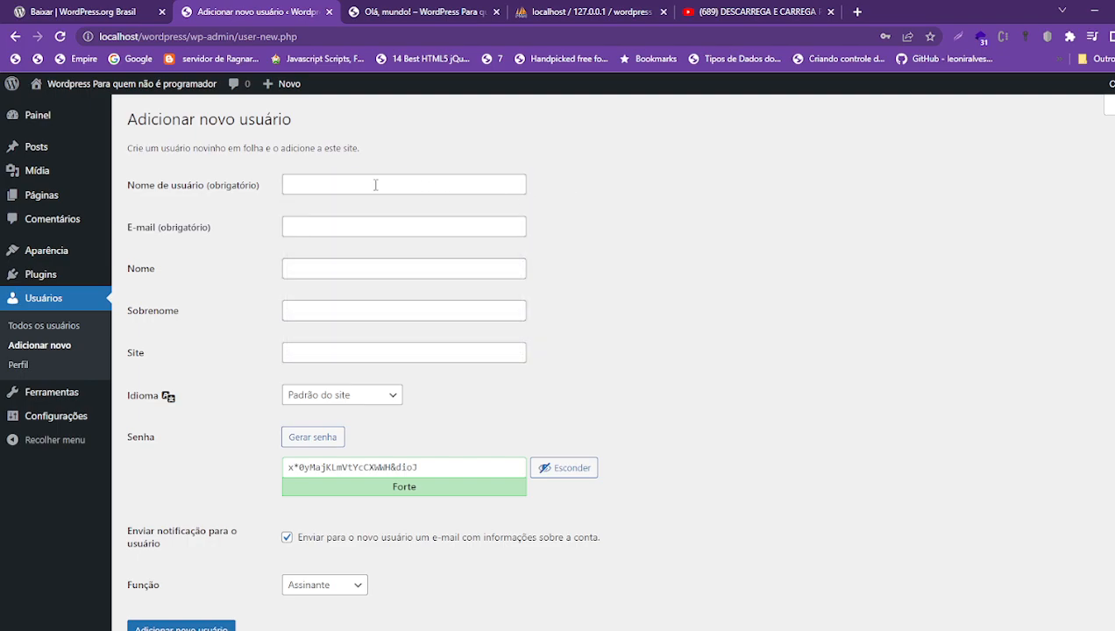
click(296, 184)
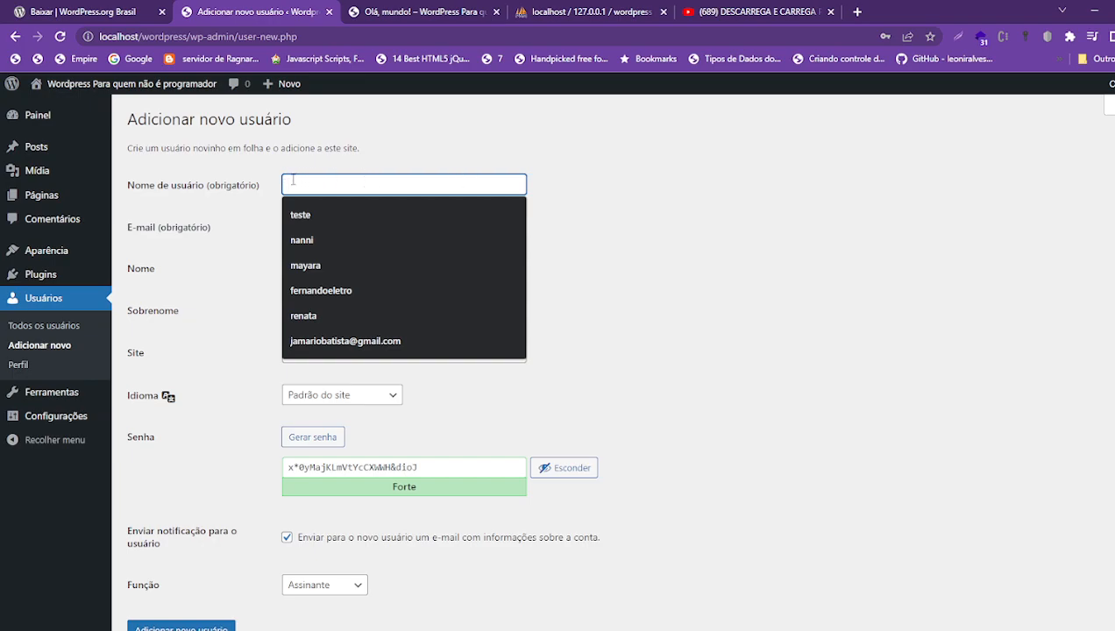
click(638, 219)
click(314, 184)
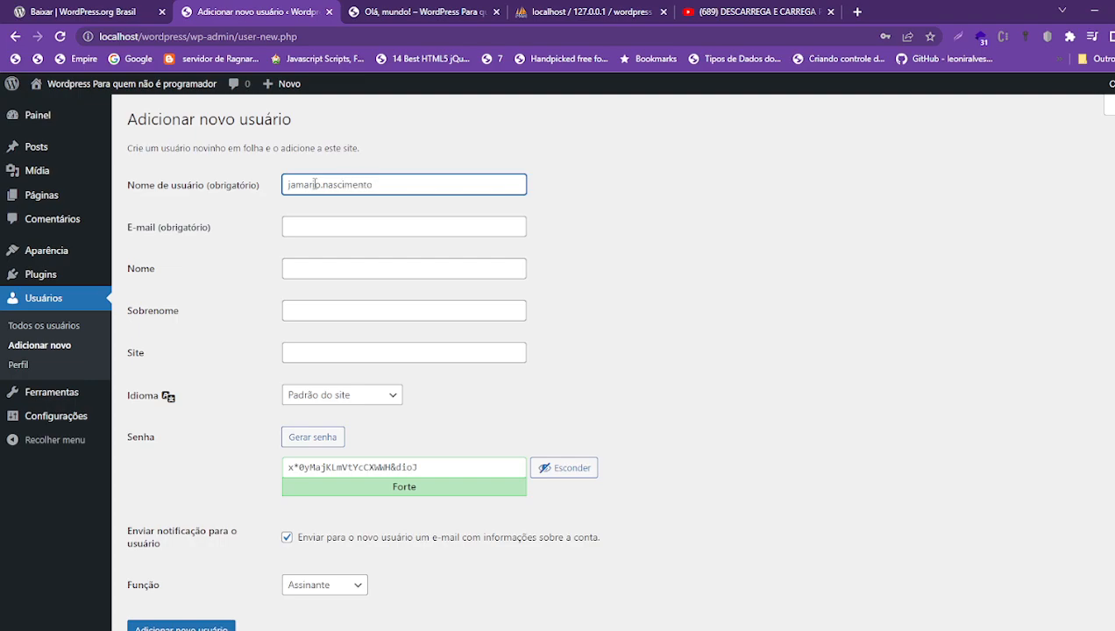
- Type the new user's username and trim its trailing dot
text(nascimento)
drag(380, 172, 176, 154)
click(389, 185)
drag(391, 186, 274, 191)
key(BackSpace)
- Step through the e-mail, first-name, last-name and website fields, leaving them empty
click(287, 223)
click(221, 220)
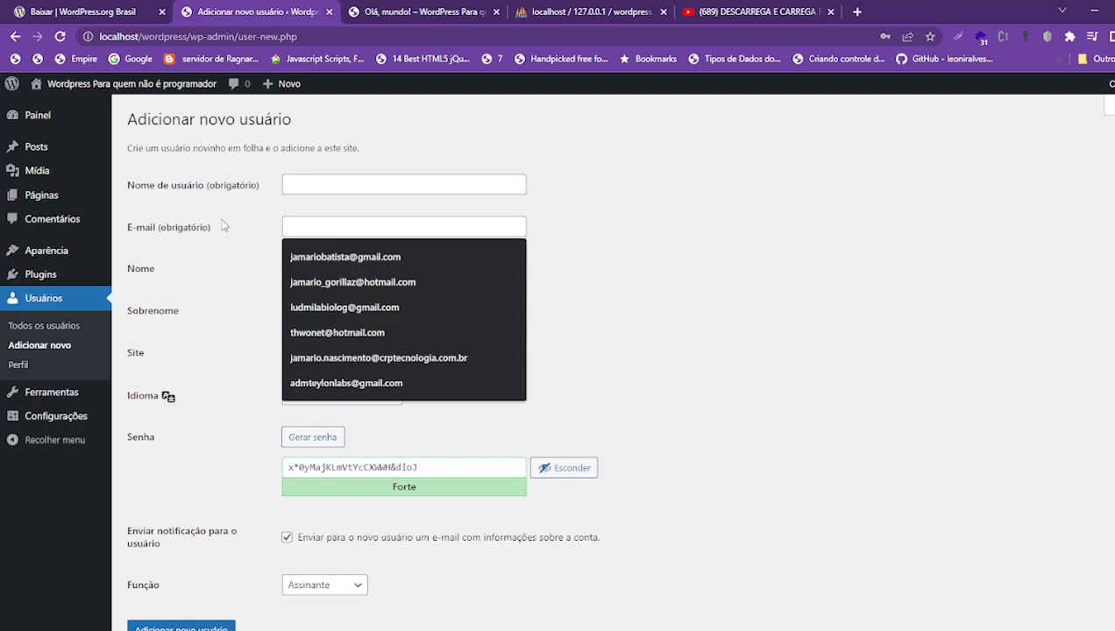
click(319, 225)
click(271, 226)
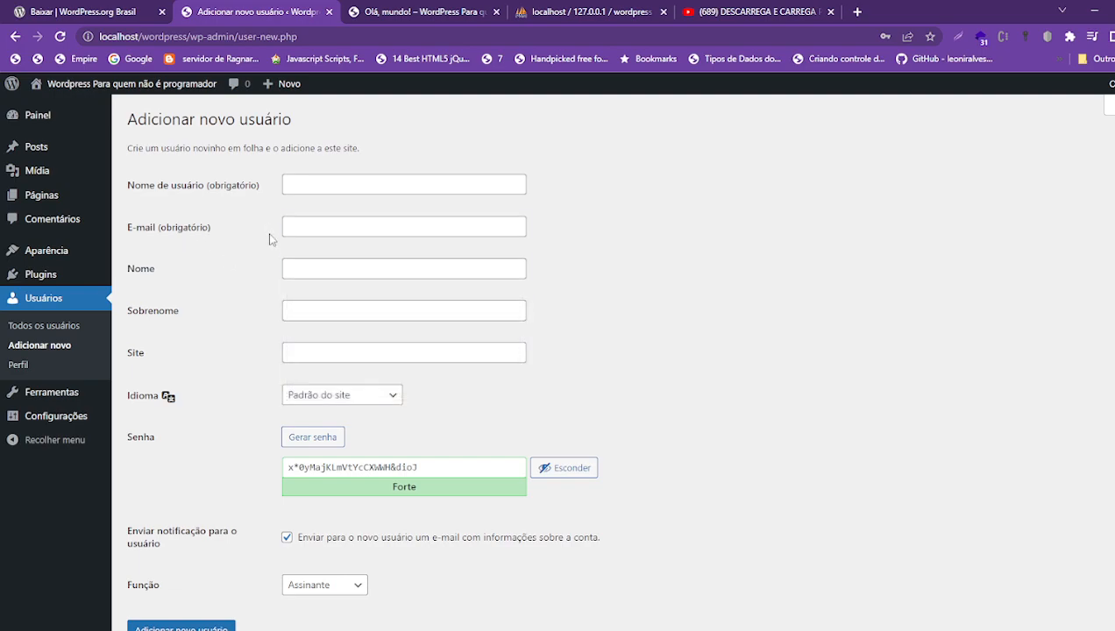
click(332, 268)
click(310, 312)
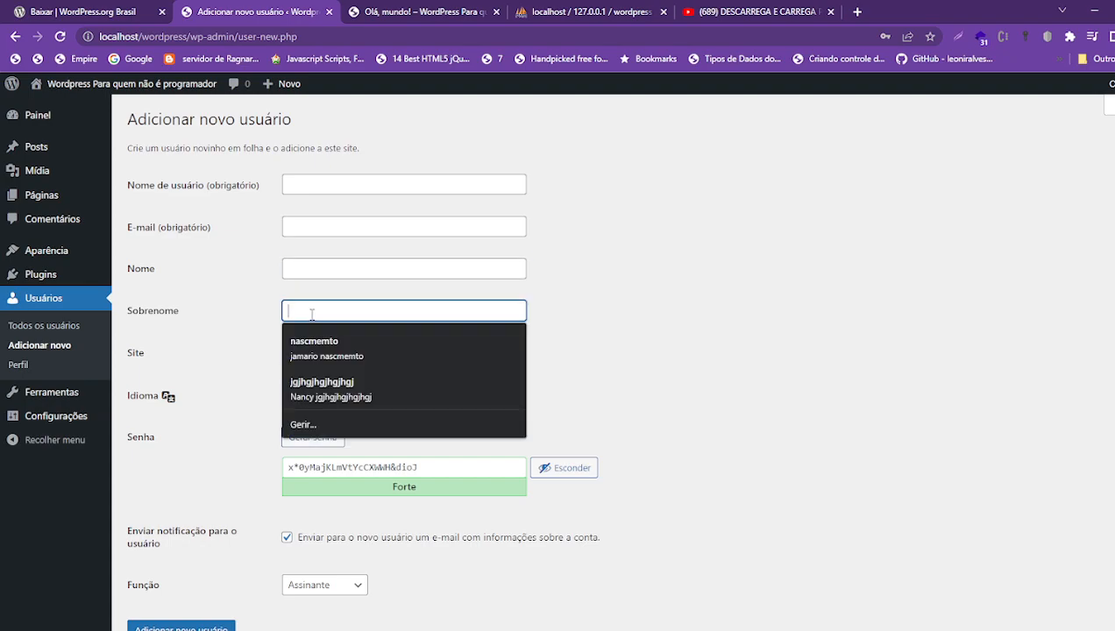
click(719, 373)
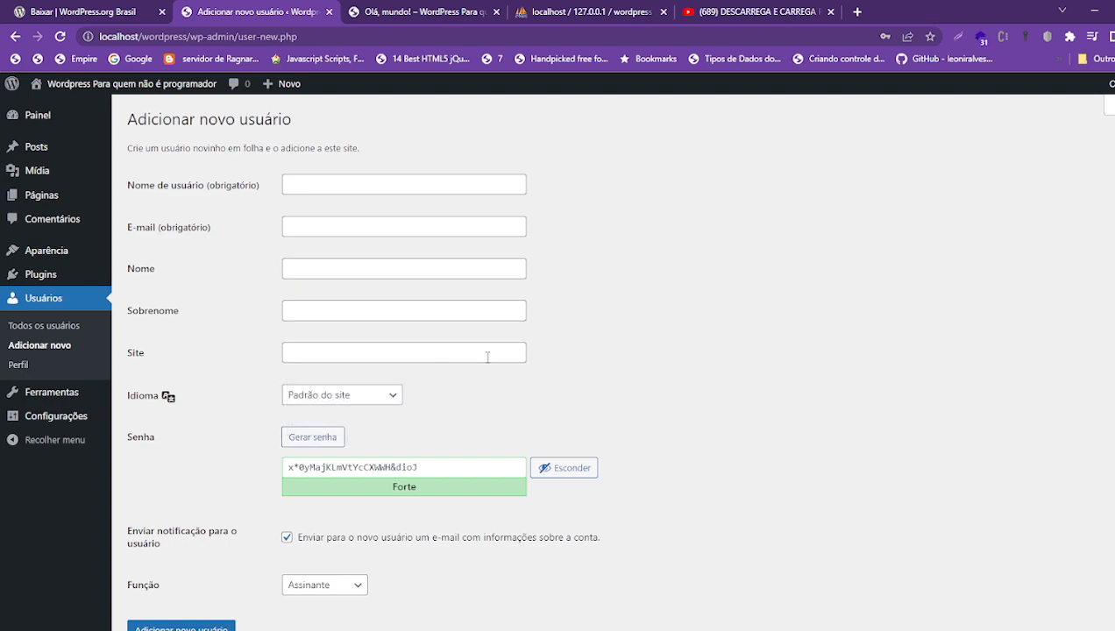
click(324, 352)
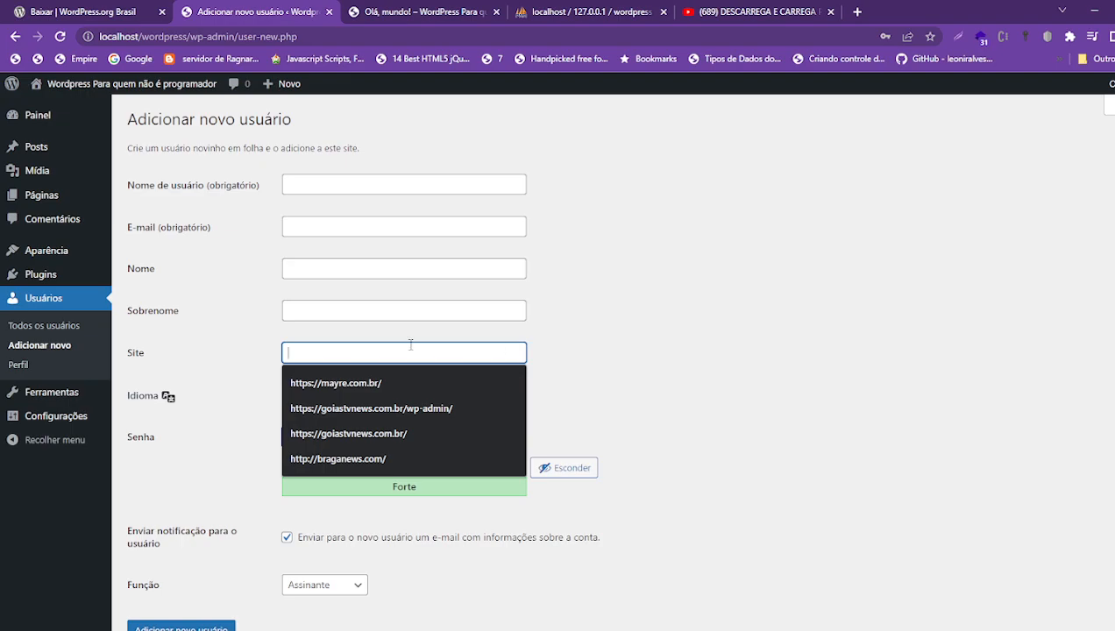
click(720, 378)
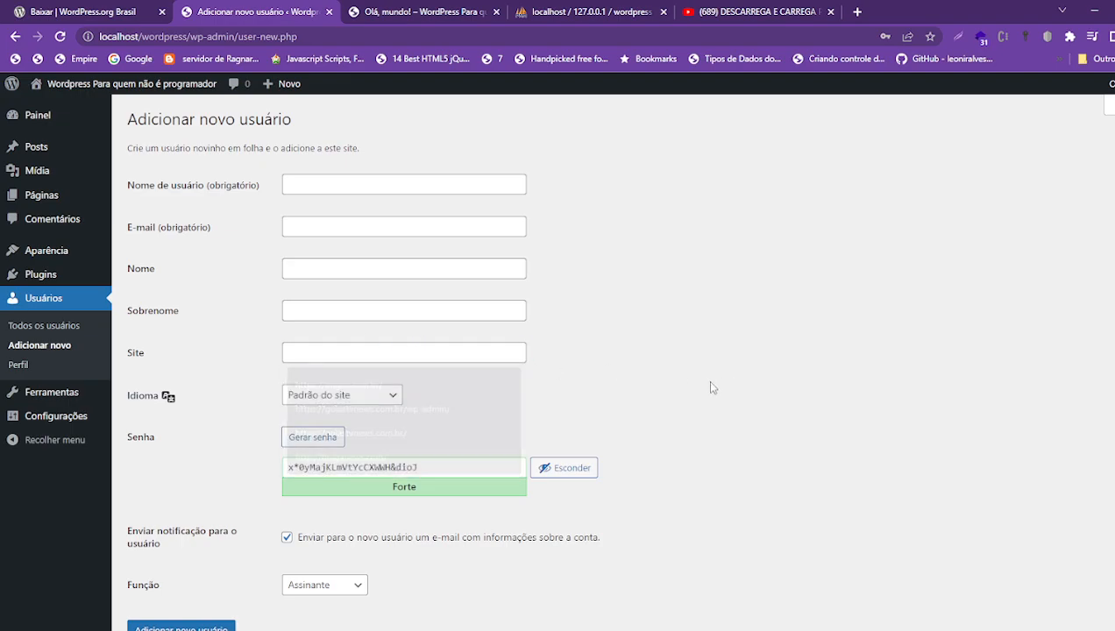
- Check the Idioma dropdown and keep the language at Padrão do site
click(395, 401)
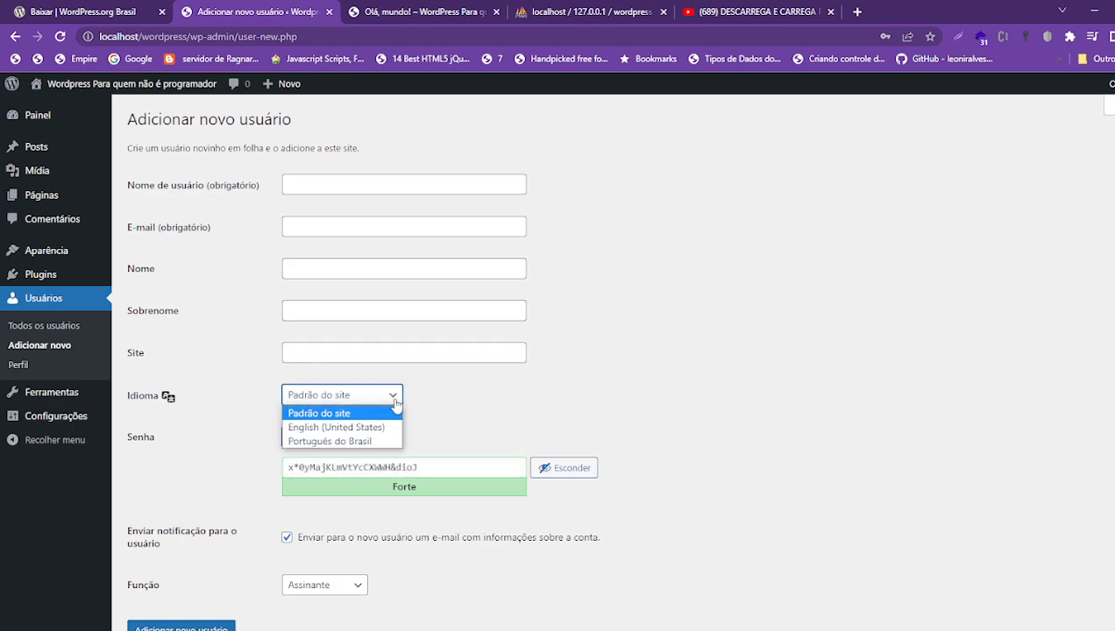
click(317, 396)
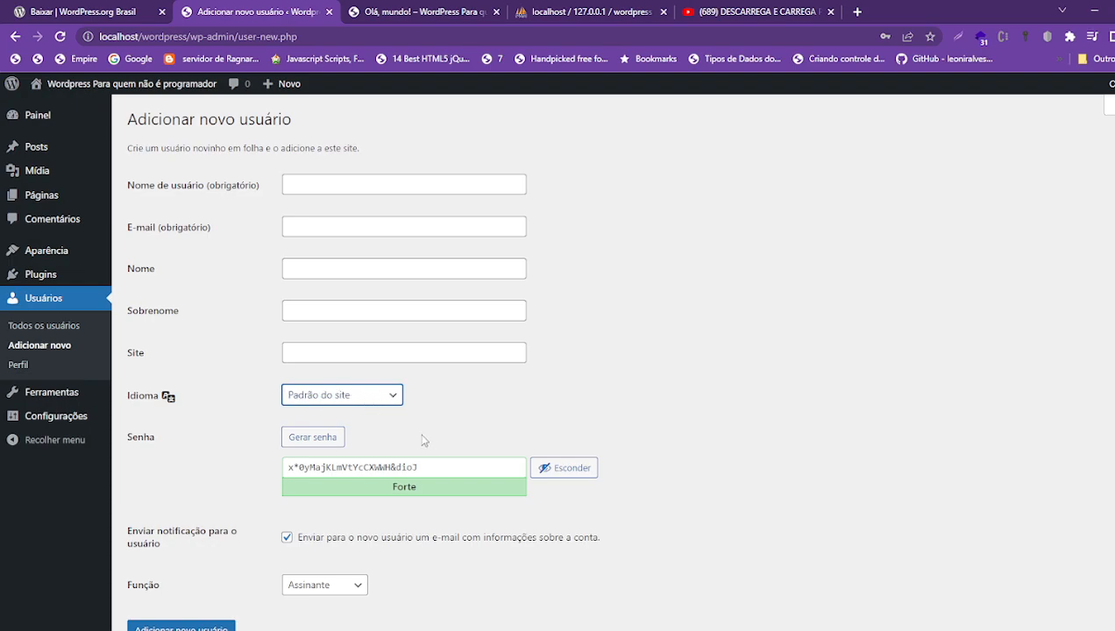
click(353, 395)
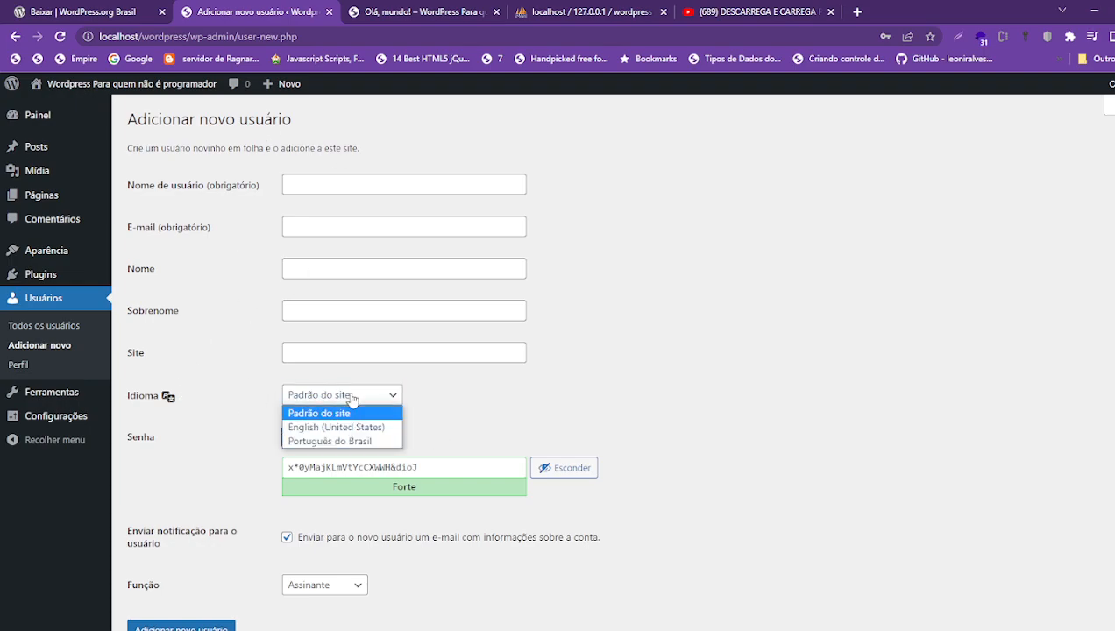
click(617, 437)
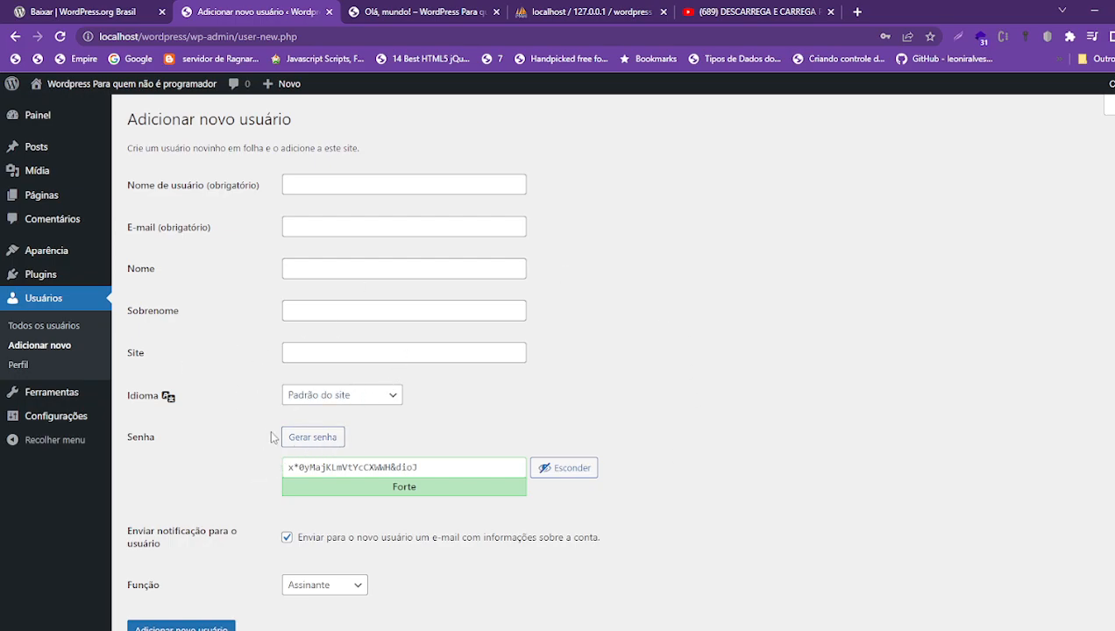
- Regenerate the new user's password several times with Gerar senha
click(330, 436)
click(329, 438)
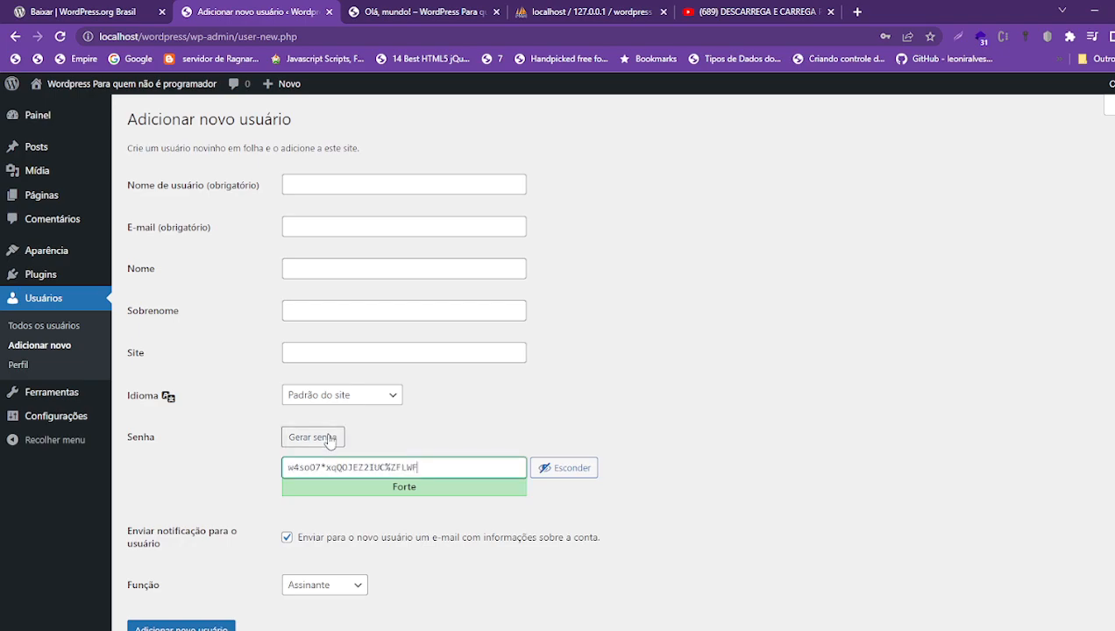
click(329, 438)
click(328, 438)
click(329, 438)
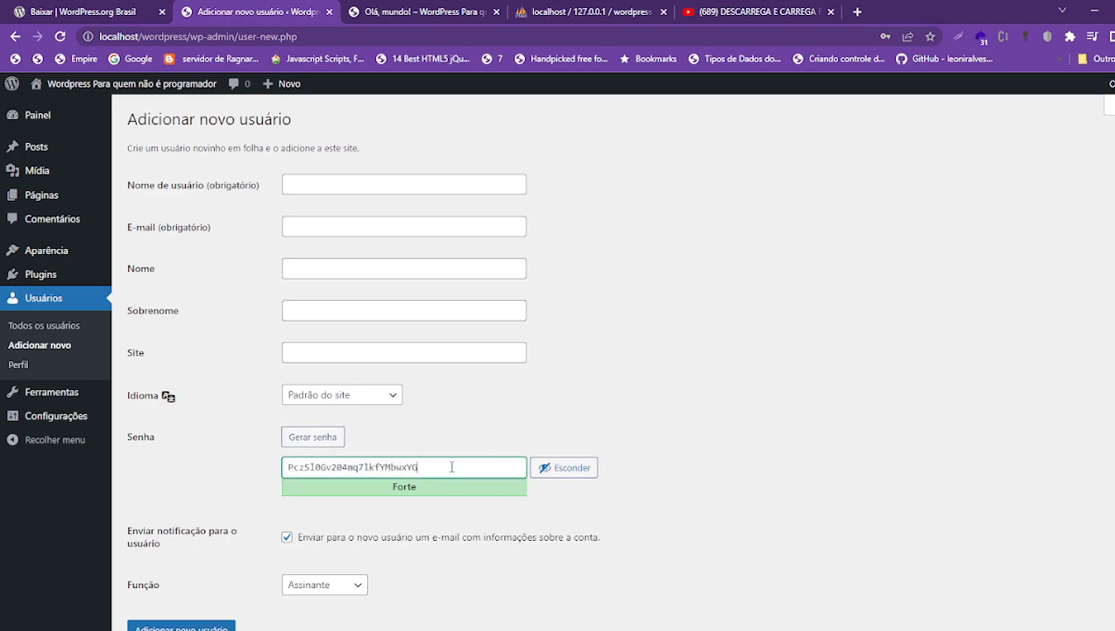
- Replace the generated password with a weak one to see the strength meter react
drag(451, 467, 198, 461)
text(admin)
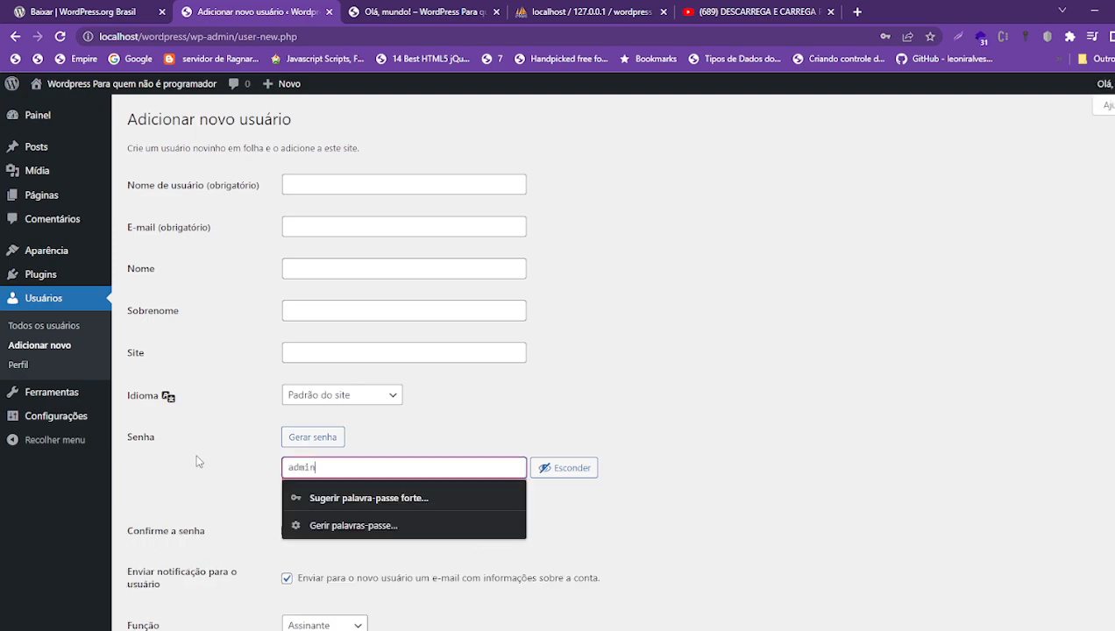
click(752, 545)
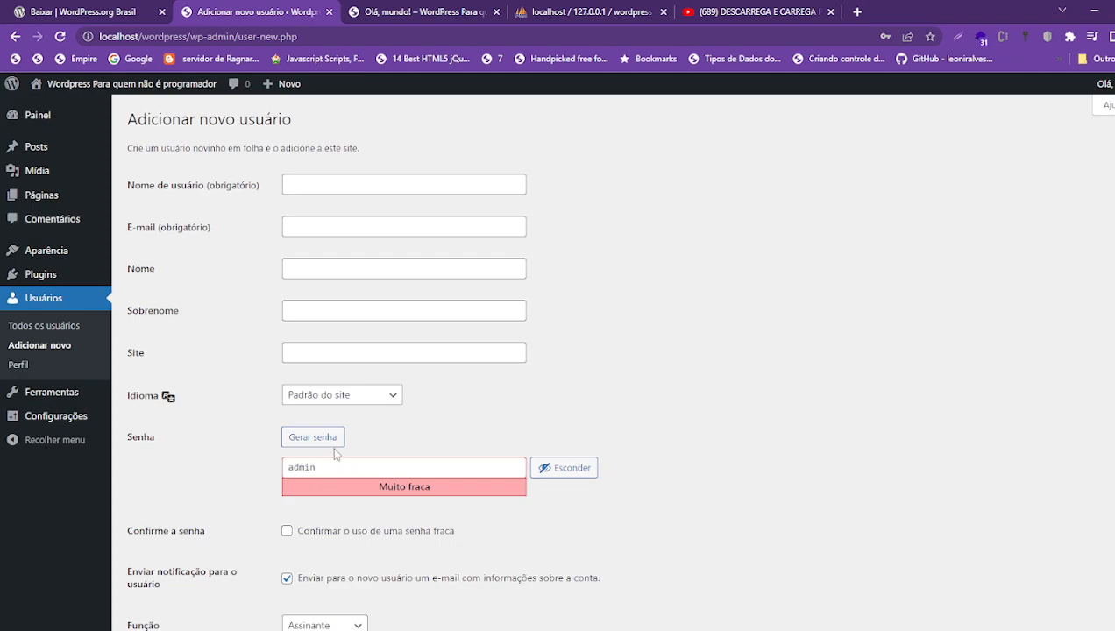
- Generate a fresh strong password and look over the send-notification option
click(309, 437)
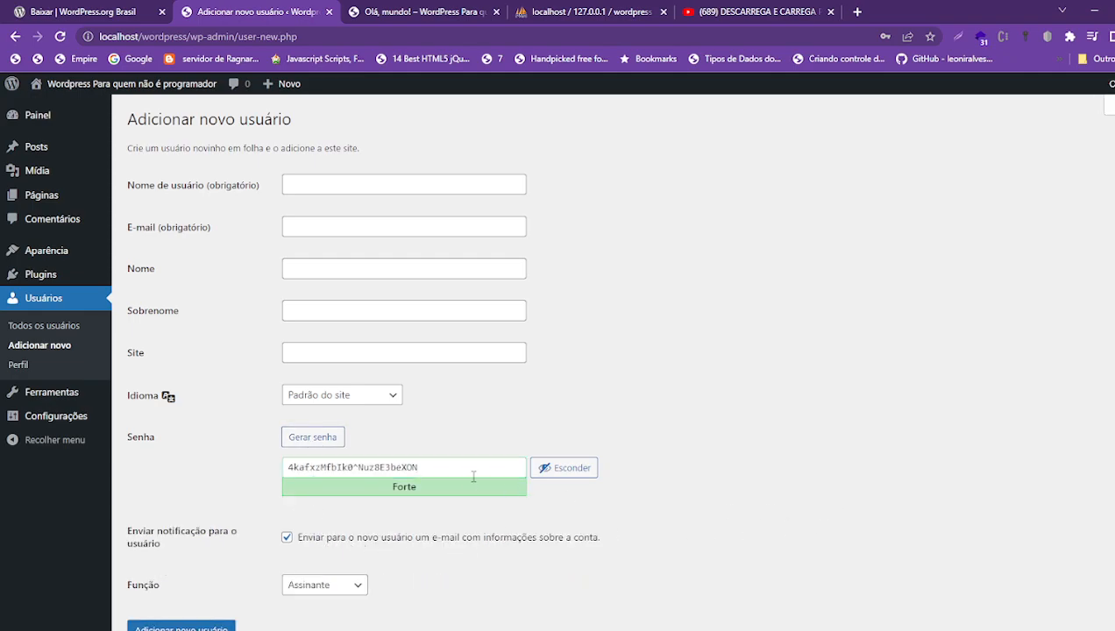
drag(474, 477, 172, 471)
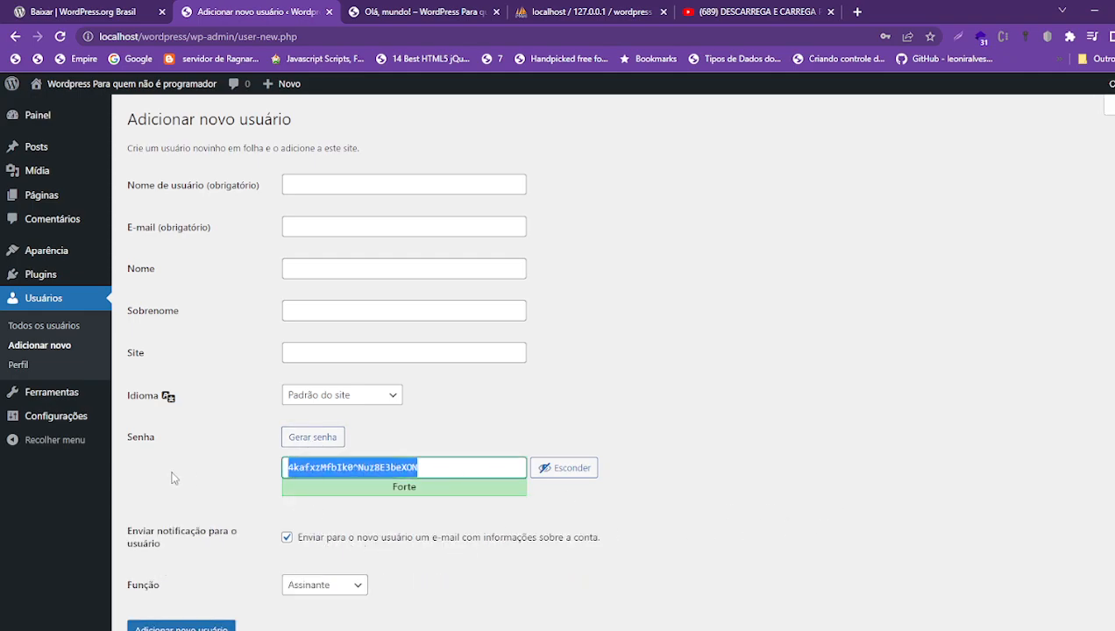
click(425, 468)
drag(425, 468, 227, 471)
drag(127, 533, 242, 547)
click(166, 544)
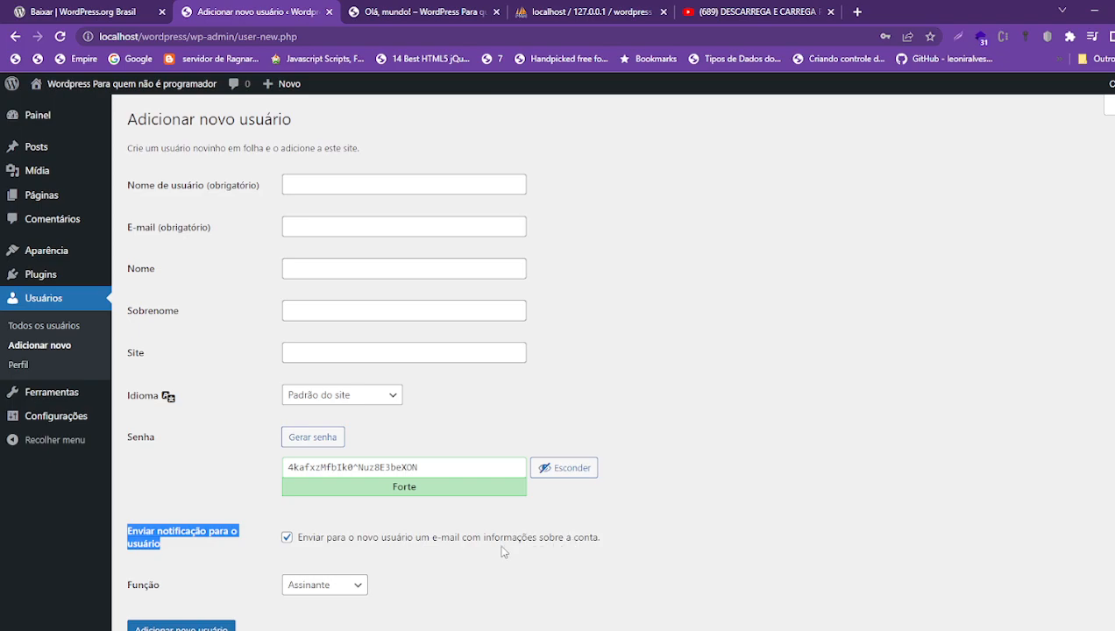
click(359, 593)
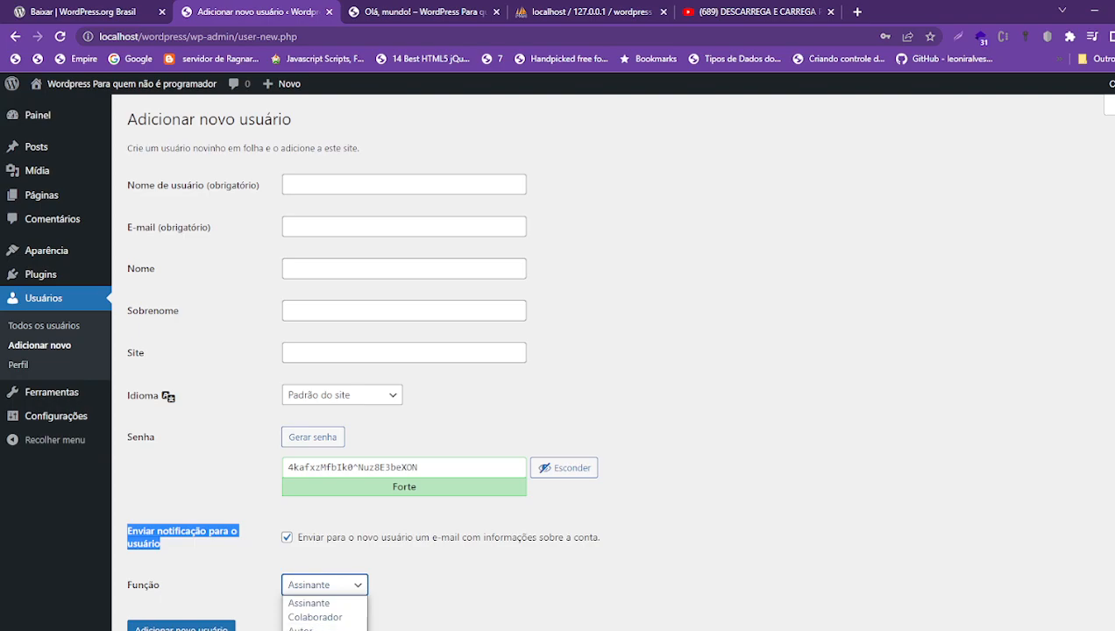
click(491, 584)
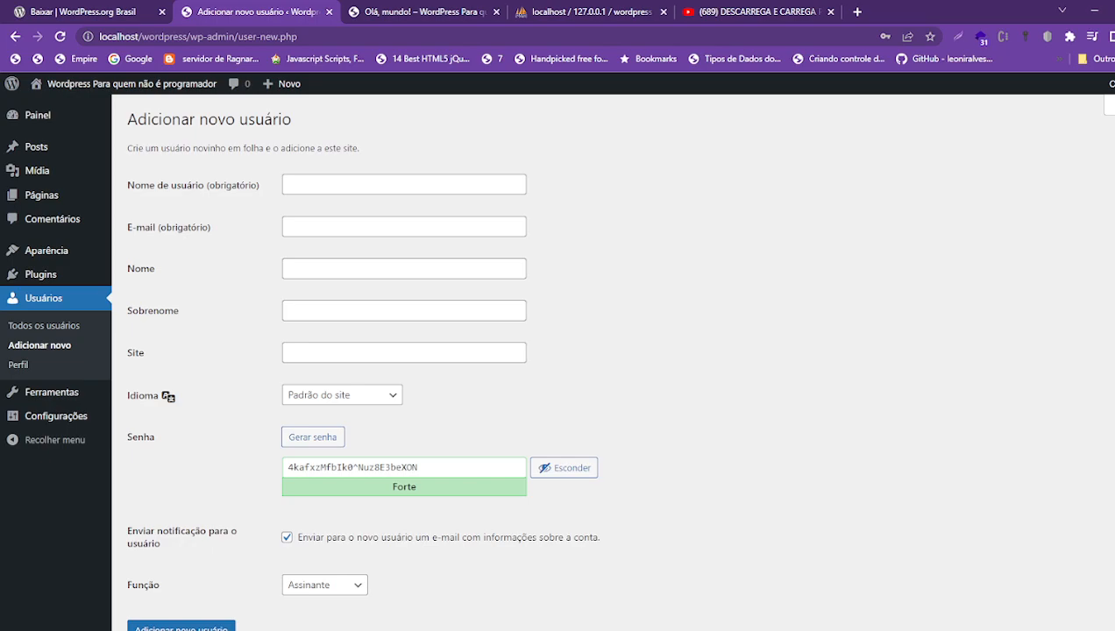
click(361, 586)
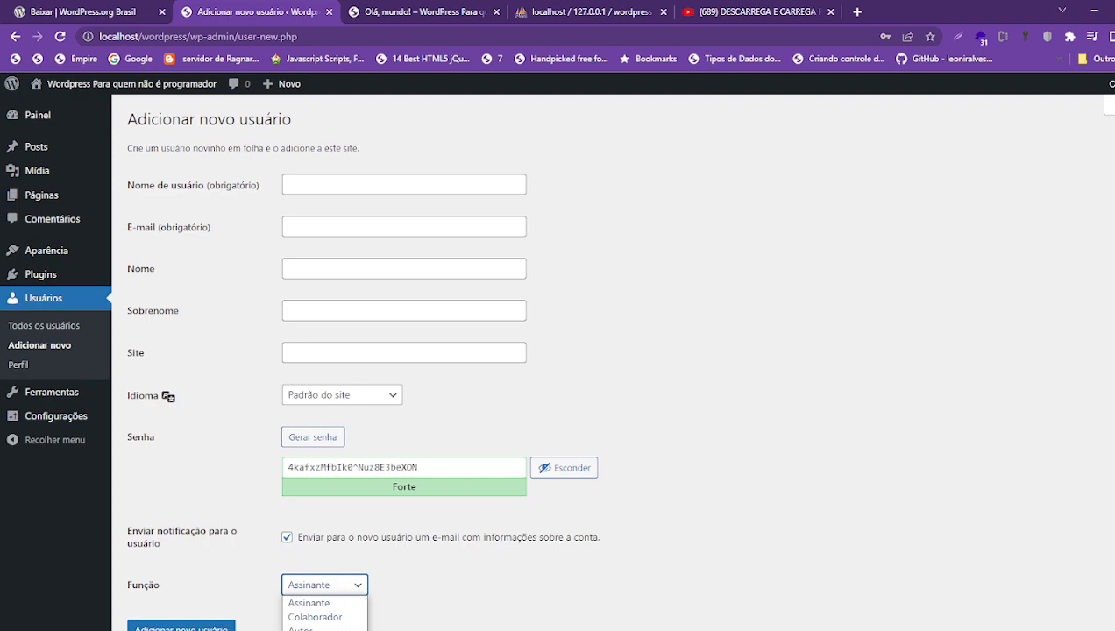
click(386, 623)
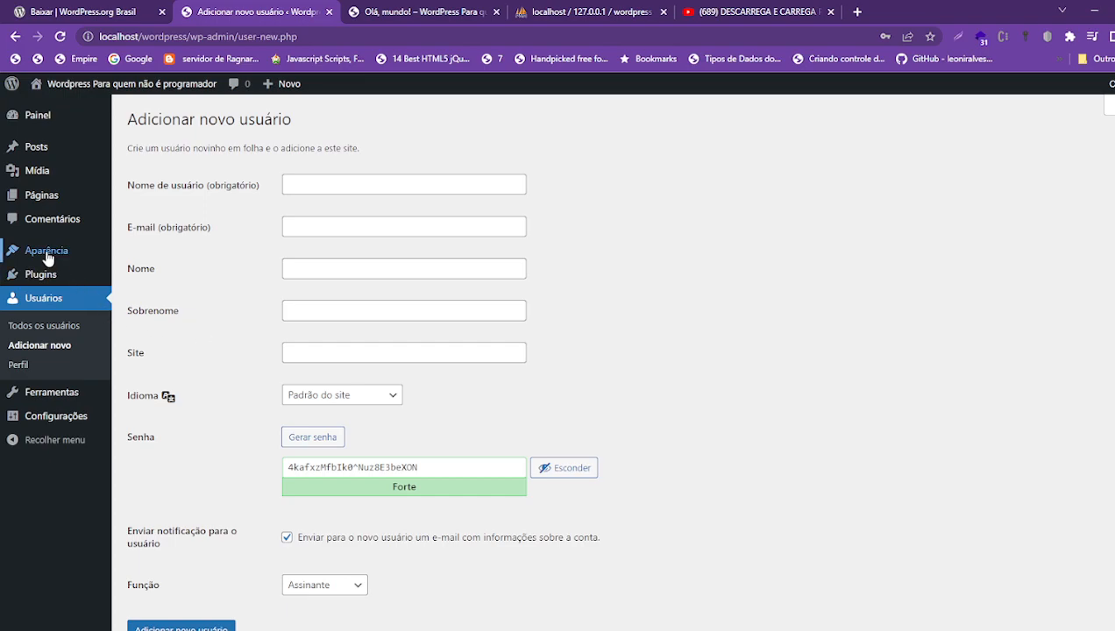
mouse_move(35, 282)
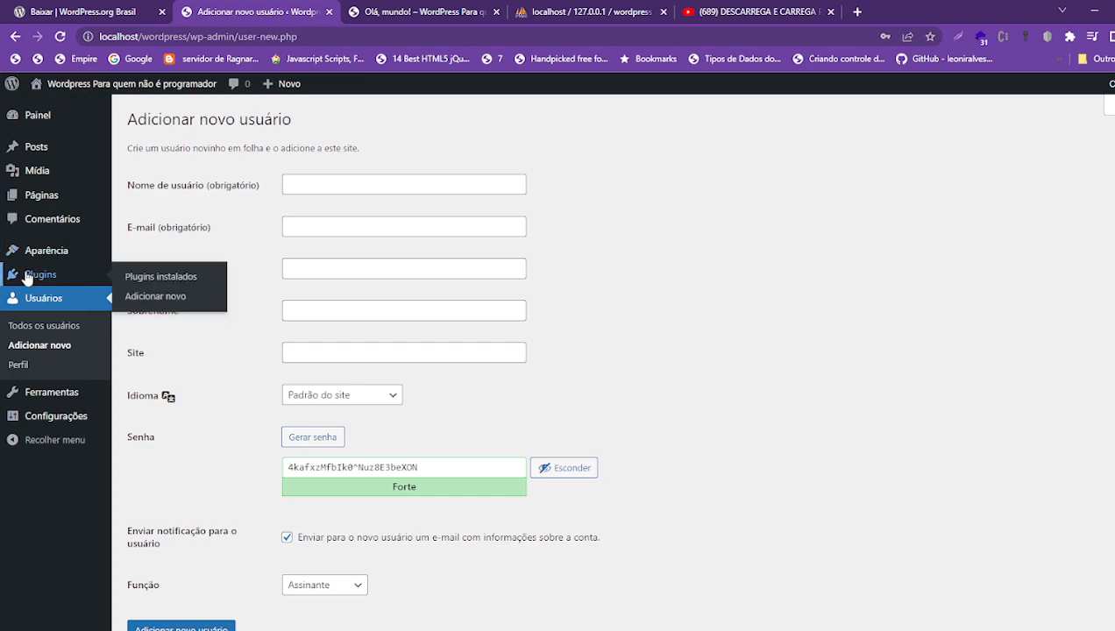